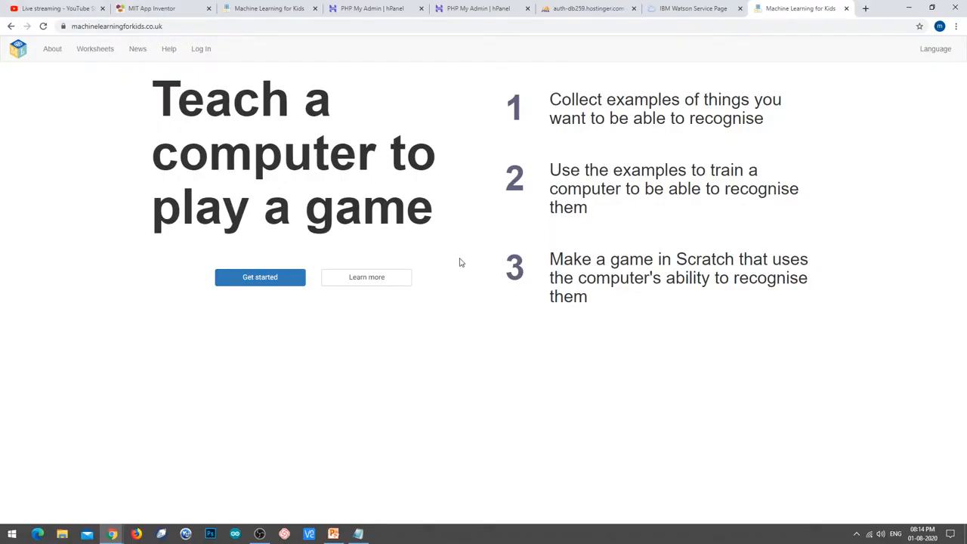
Start signing up as a new user from the home page and zoom the page in.
left_click(244, 286)
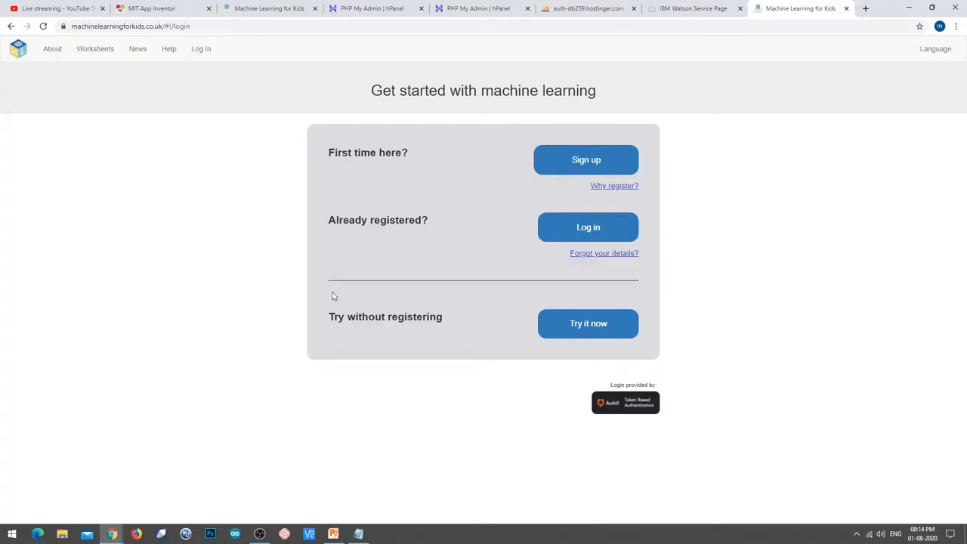
left_click(576, 161)
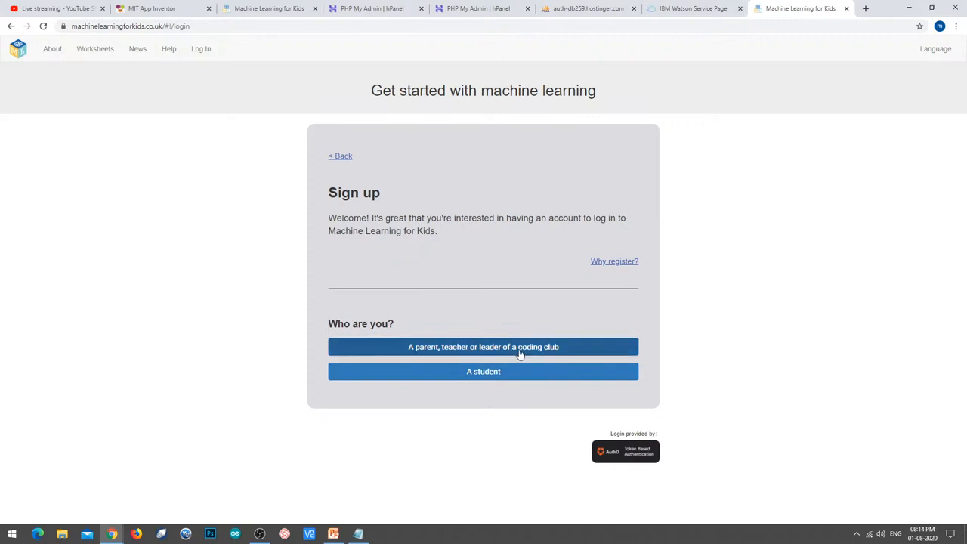
key("ctrl+plus")
key("ctrl+plus")
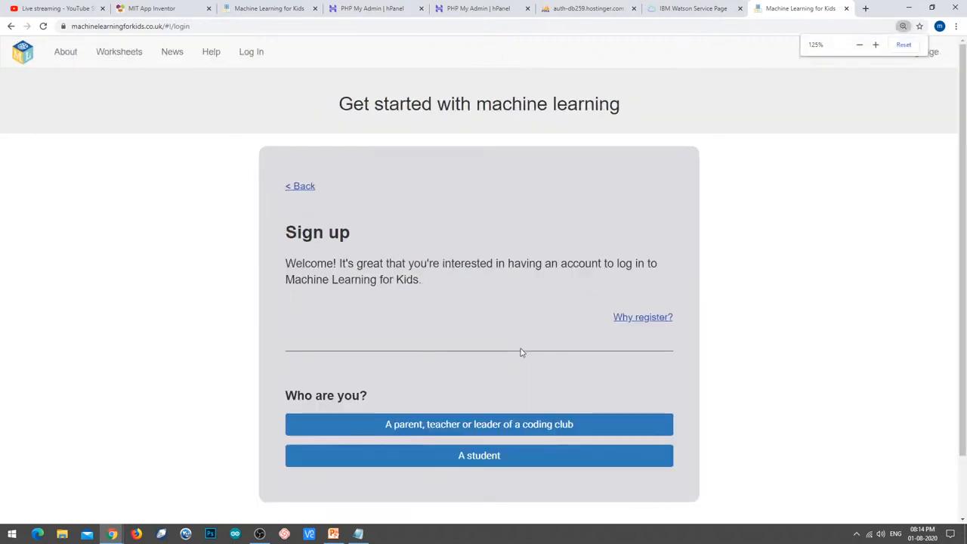
scroll(521, 348, "down", 2)
key("ctrl+plus")
key("ctrl+plus")
scroll(488, 395, "down", 1)
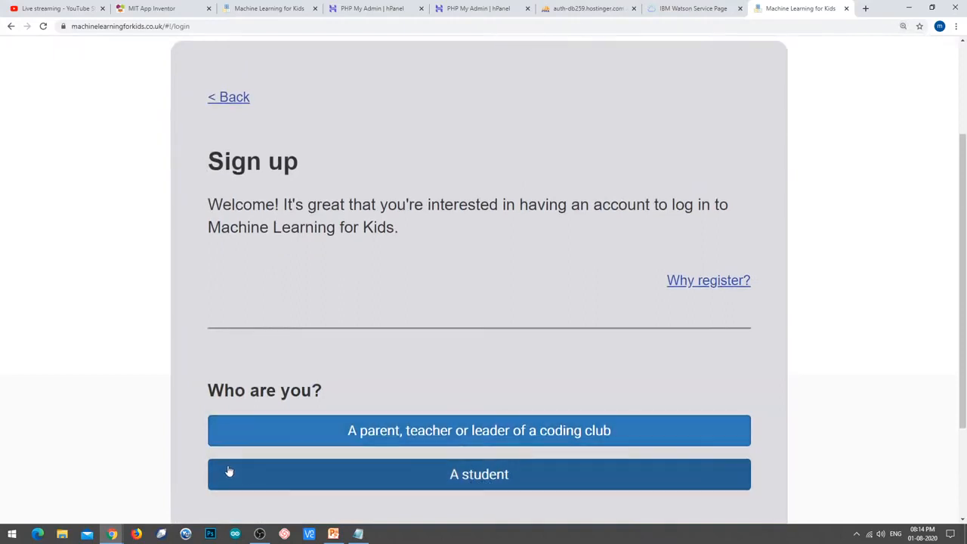
Identify as a parent, teacher or coding-club leader and zoom the page to 200%.
left_click(511, 438)
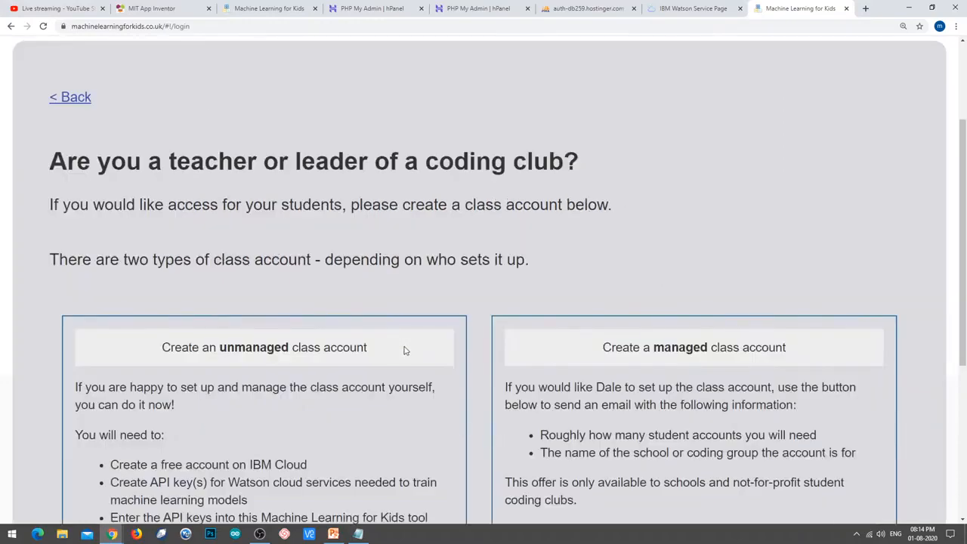
key("ctrl+minus")
key("ctrl+minus")
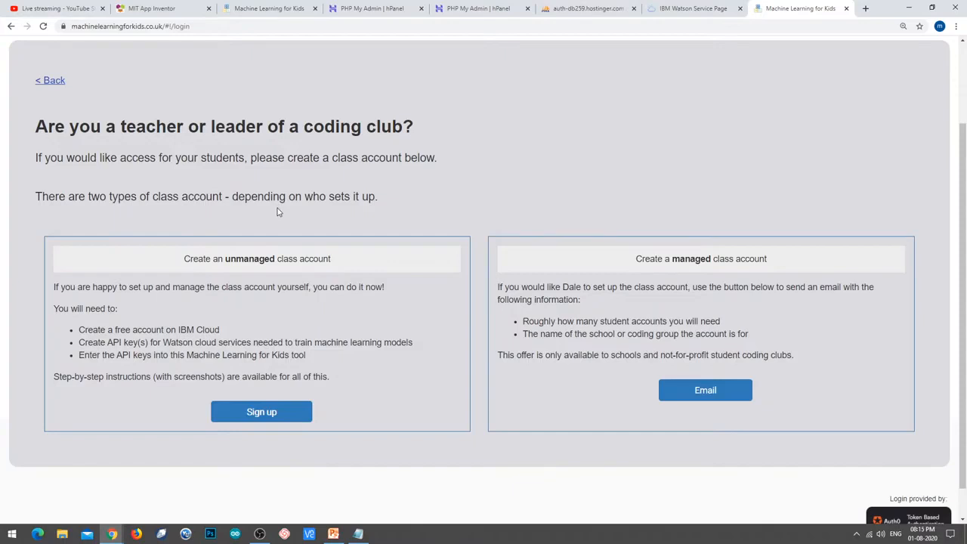
scroll(50, 327, "up", 1)
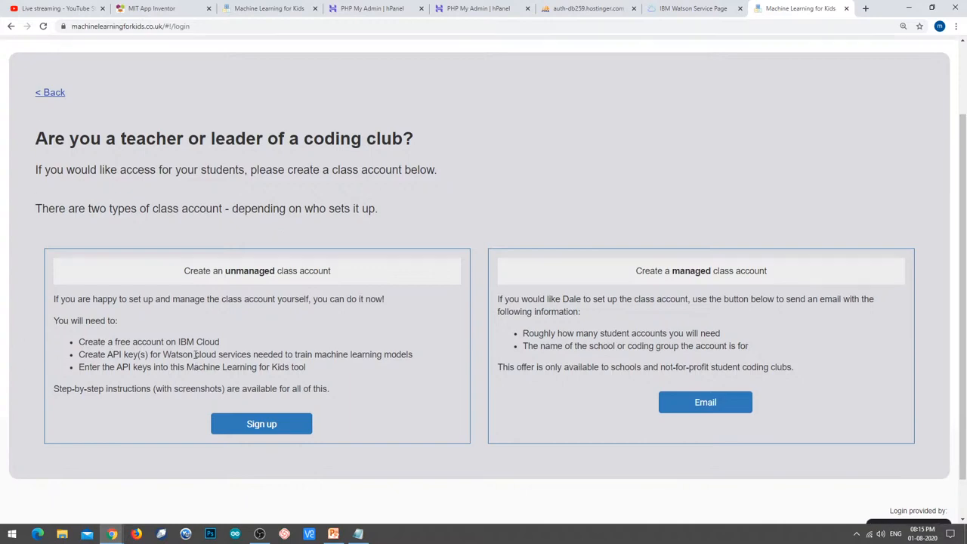
key("ctrl+plus")
key("ctrl+plus")
key("ctrl+plus")
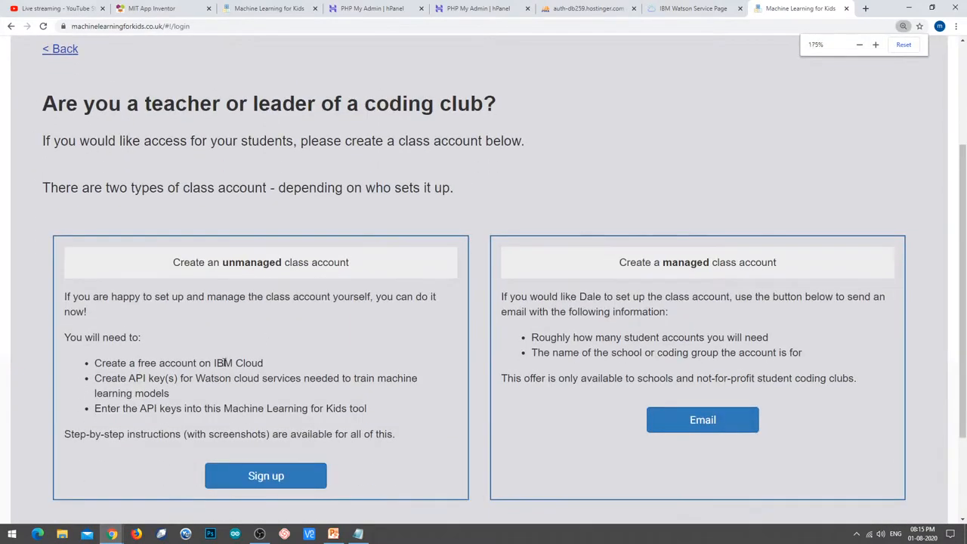
scroll(242, 354, "down", 2)
key("ctrl+plus")
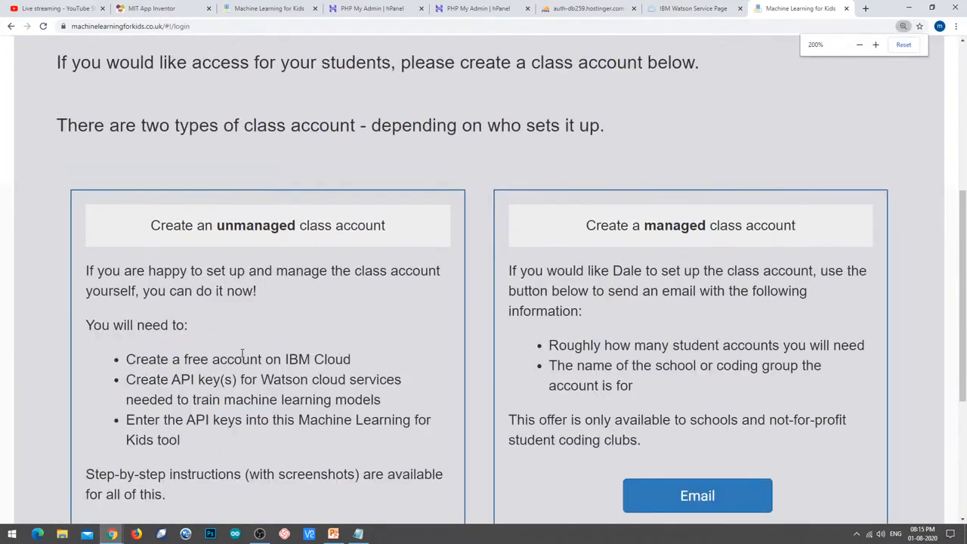
scroll(247, 351, "down", 2)
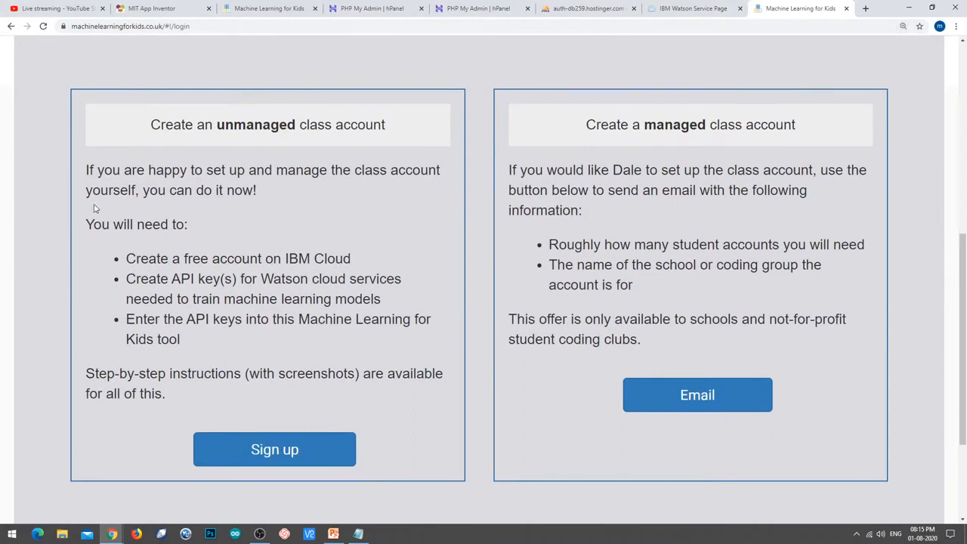
Highlight the unmanaged-account requirements: free IBM Cloud account, creating API keys, entering them.
left_click_drag(127, 259, 358, 261)
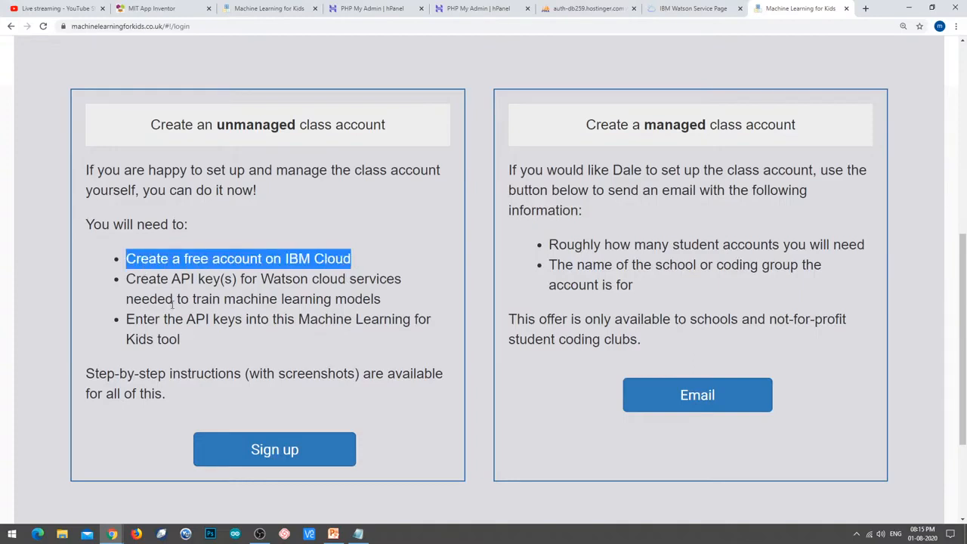
left_click_drag(127, 279, 400, 308)
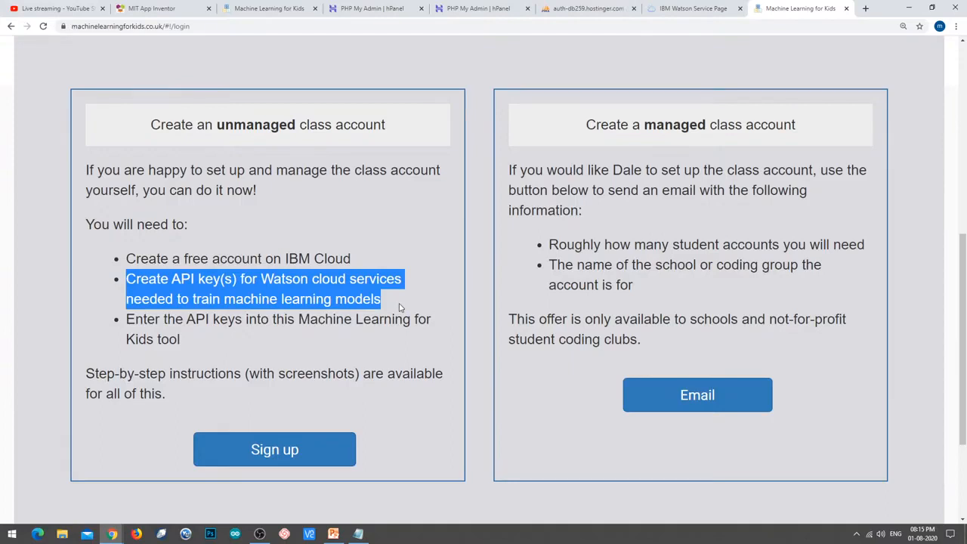
left_click(359, 534)
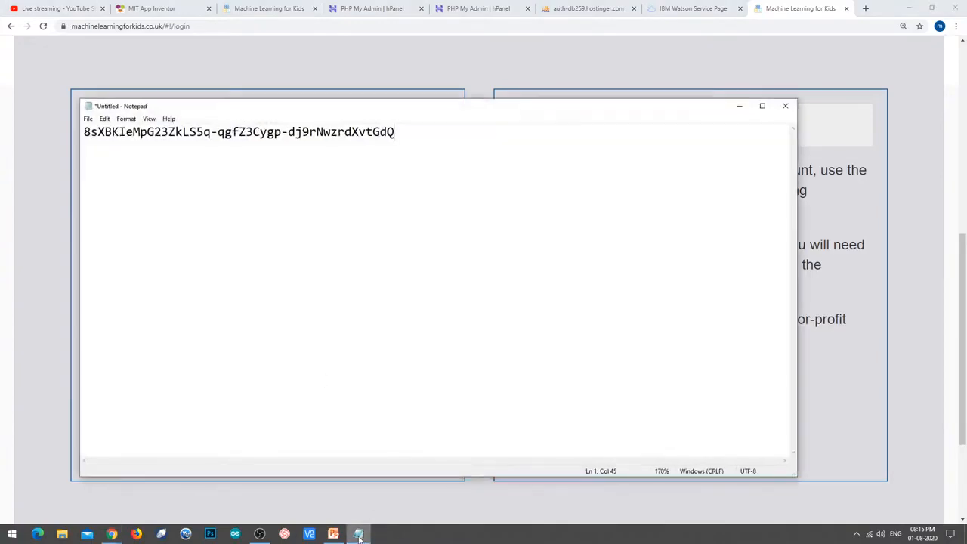
left_click(359, 534)
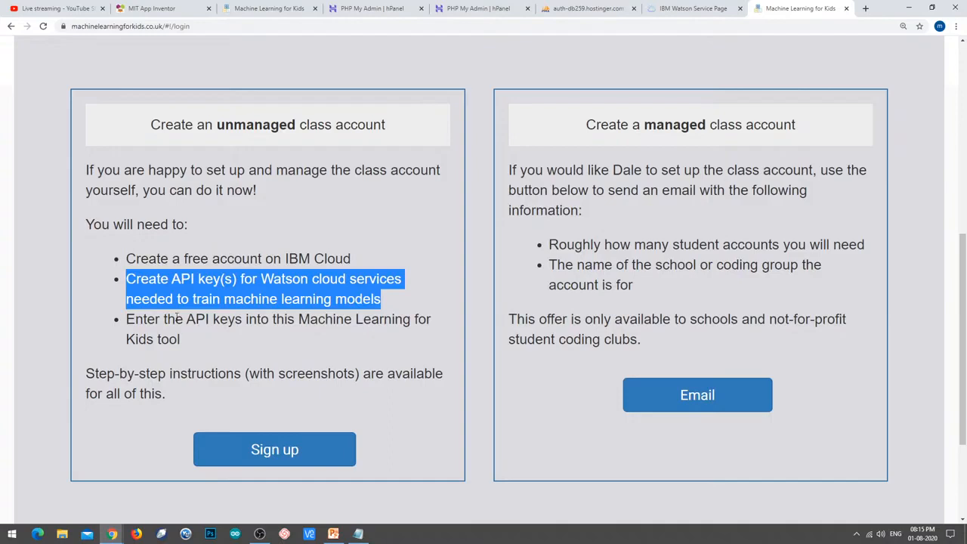
left_click_drag(126, 319, 182, 339)
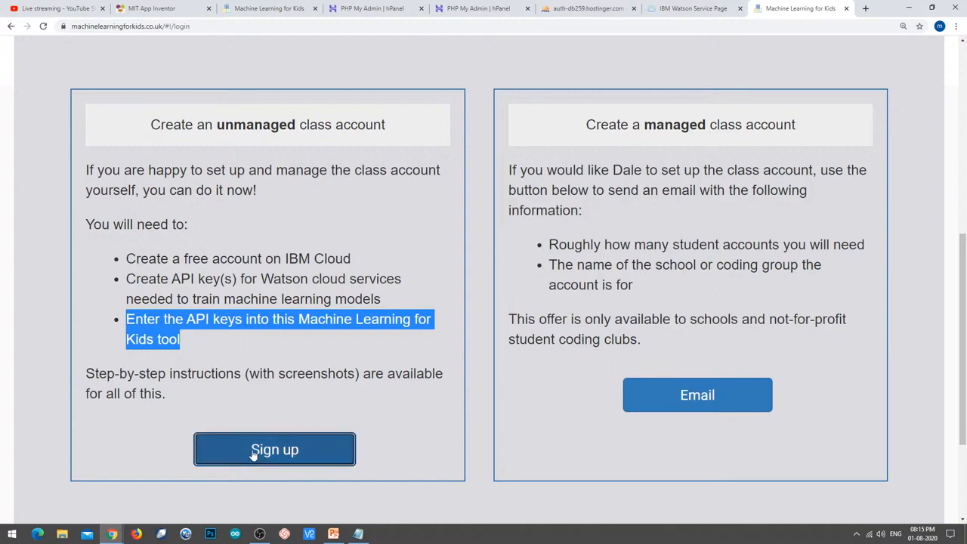
Choose an unmanaged class account and enter the account username and e-mail address.
left_click(306, 452)
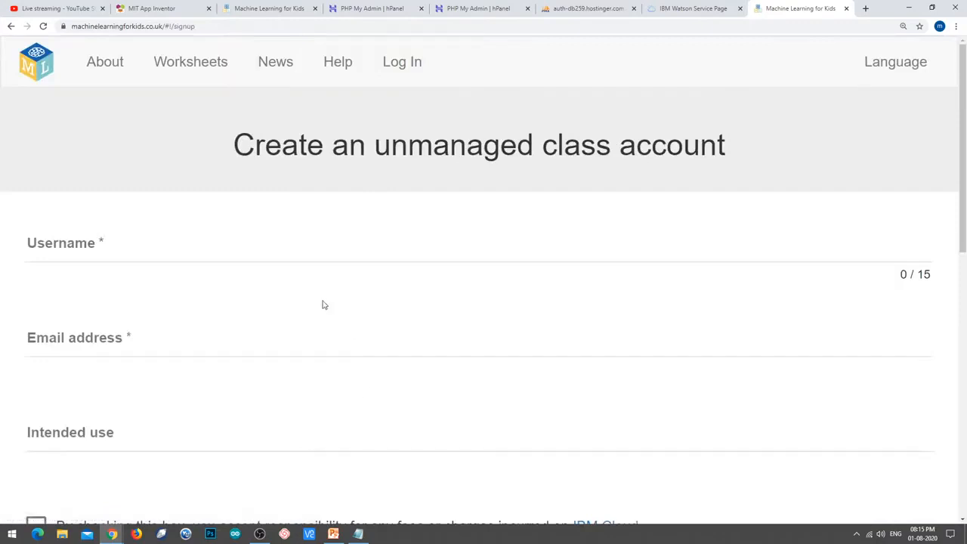
left_click(265, 250)
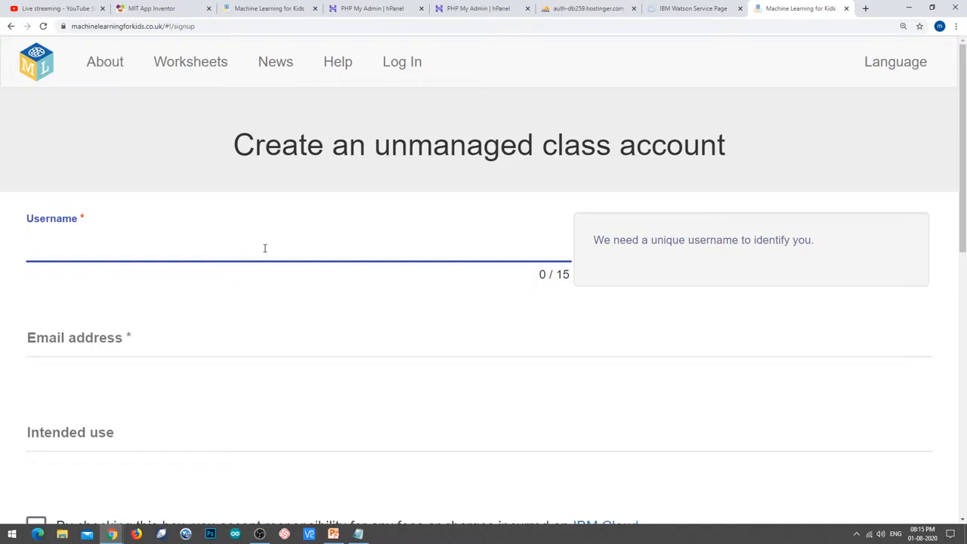
type("madpiot")
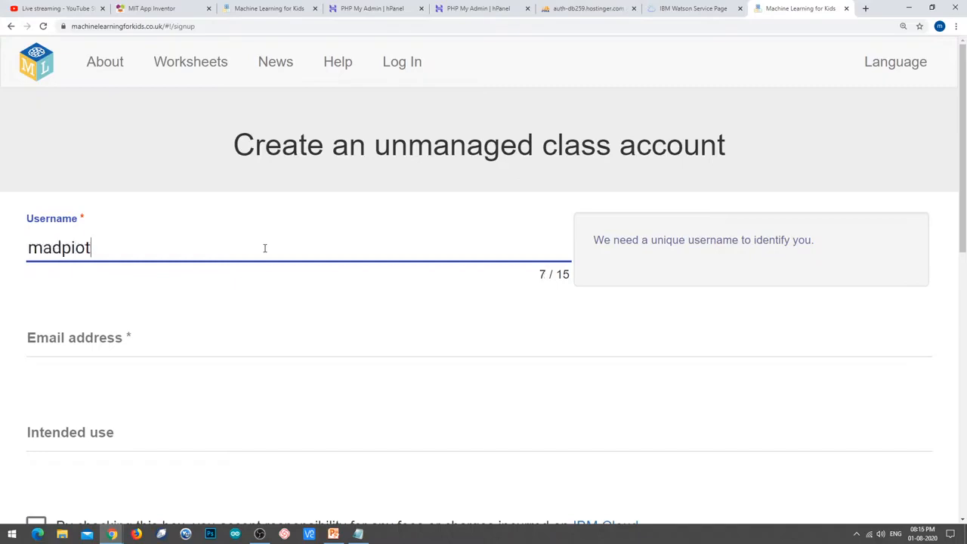
key("Tab")
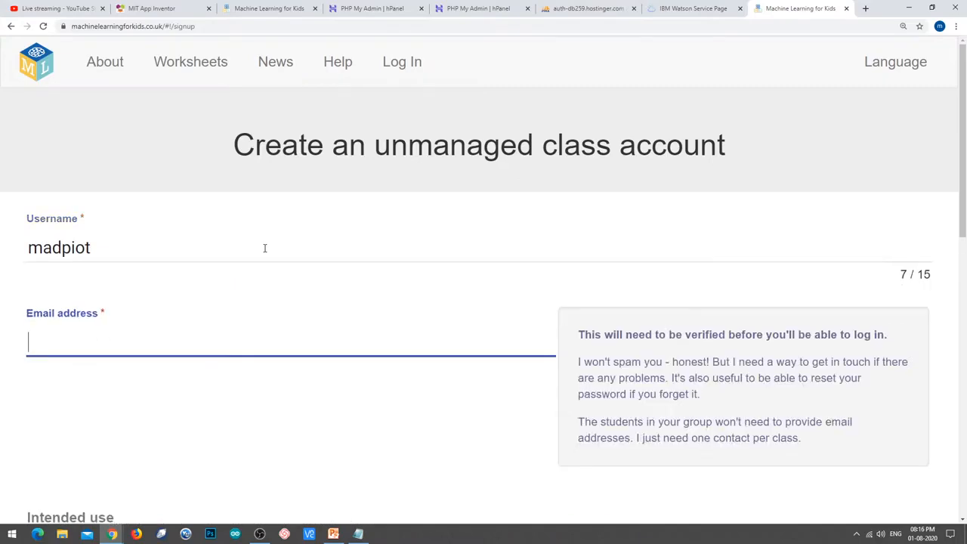
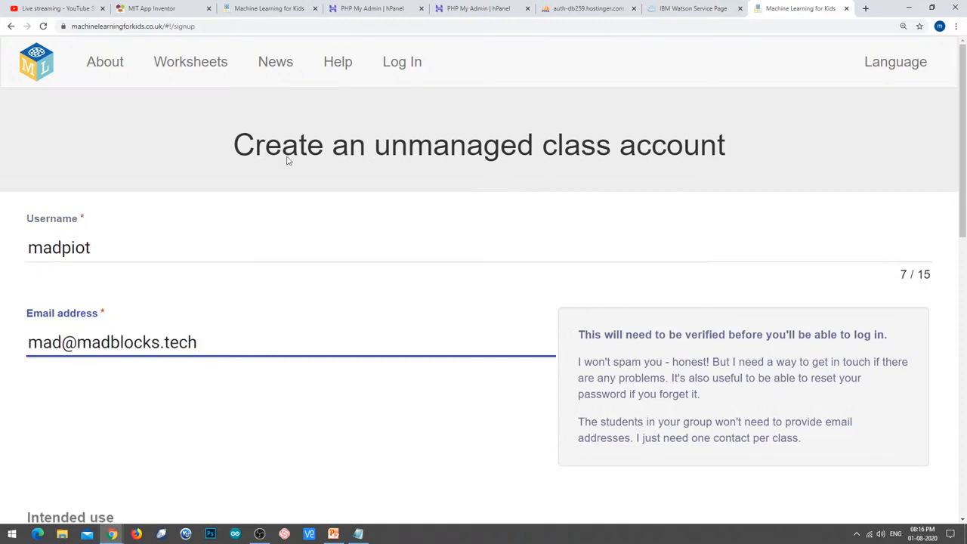
Enter 'For coding club' as the intended use and accept responsibility for IBM Cloud charges.
scroll(377, 176, "down", 2)
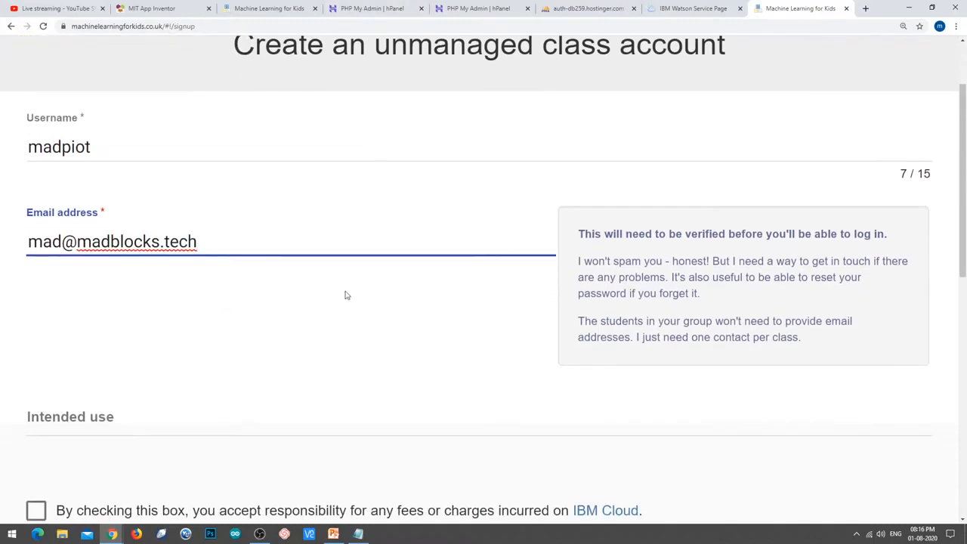
scroll(274, 422, "up", 1)
left_click(272, 421)
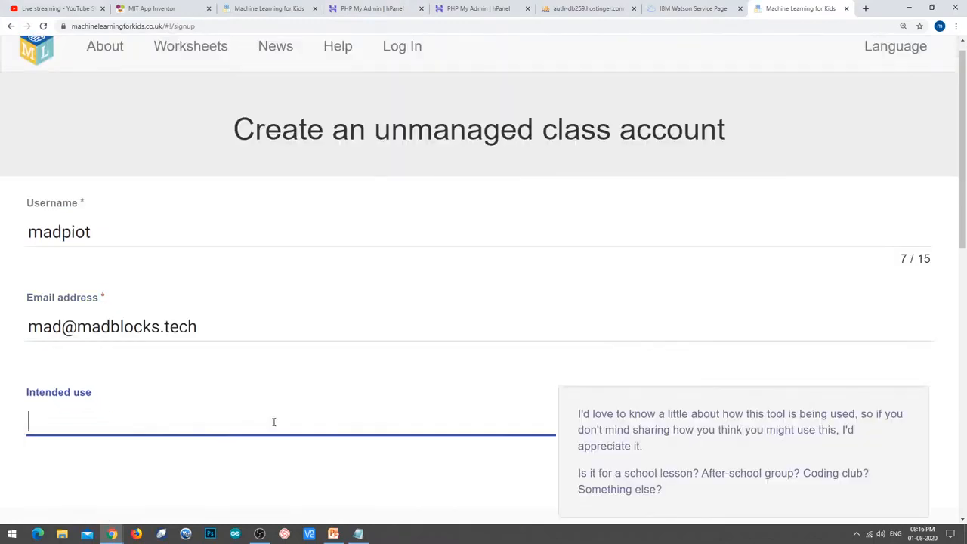
scroll(308, 404, "down", 2)
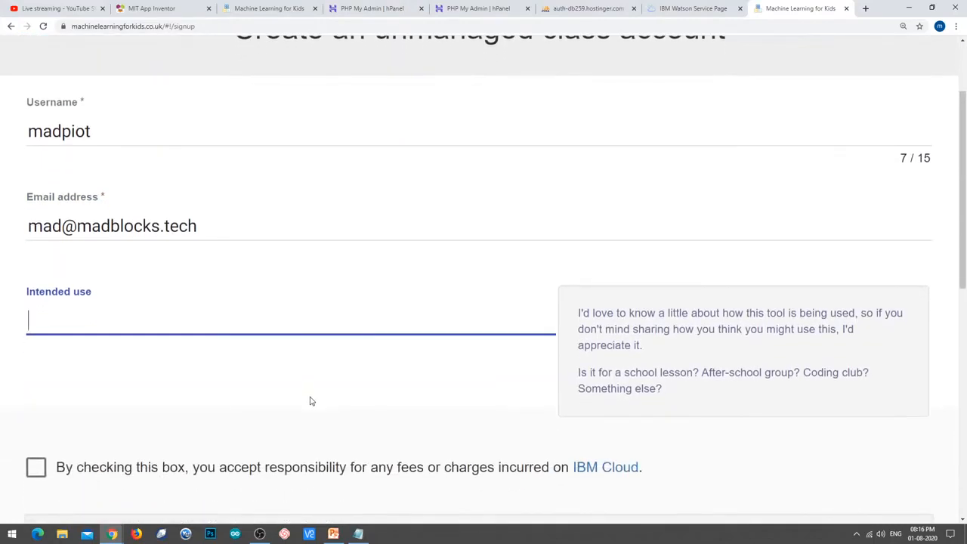
type("For coding club")
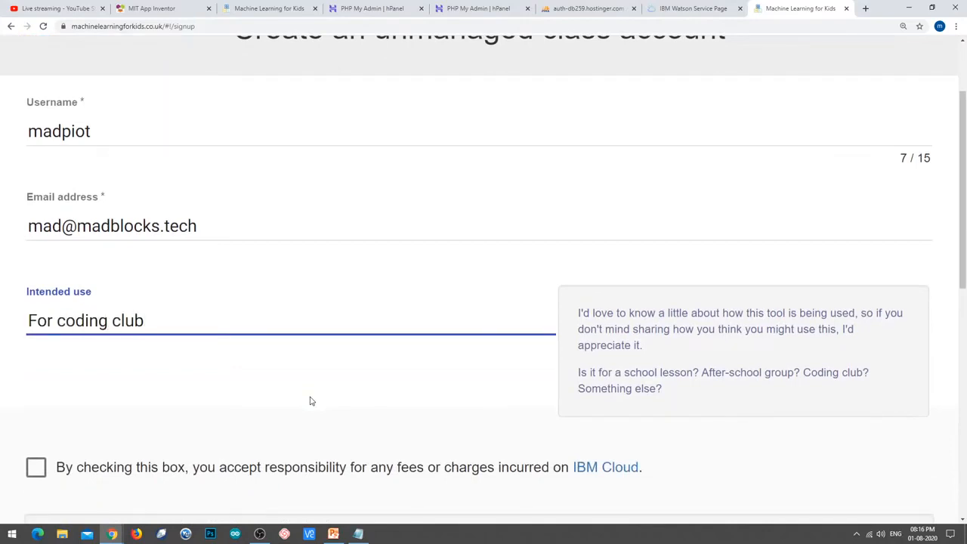
left_click(317, 394)
scroll(321, 376, "down", 1)
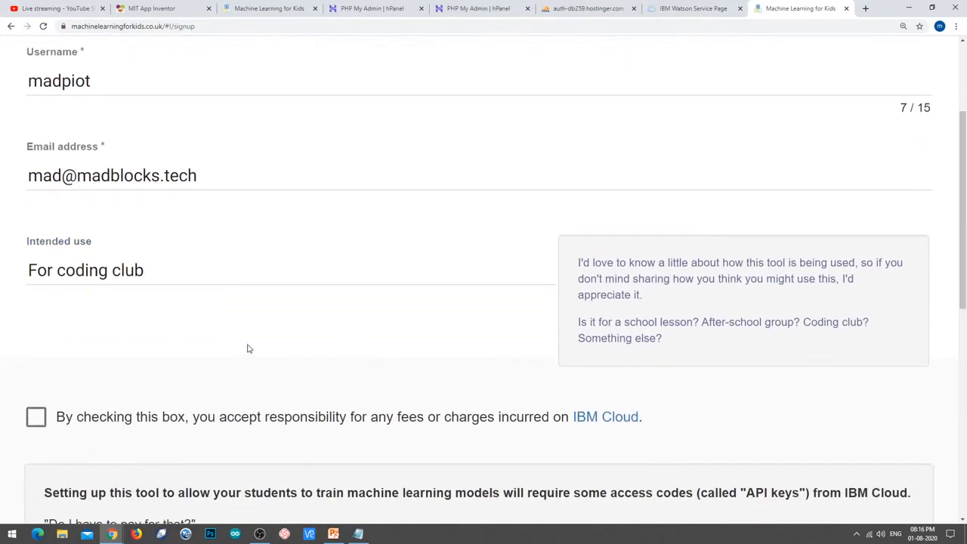
scroll(246, 347, "down", 1)
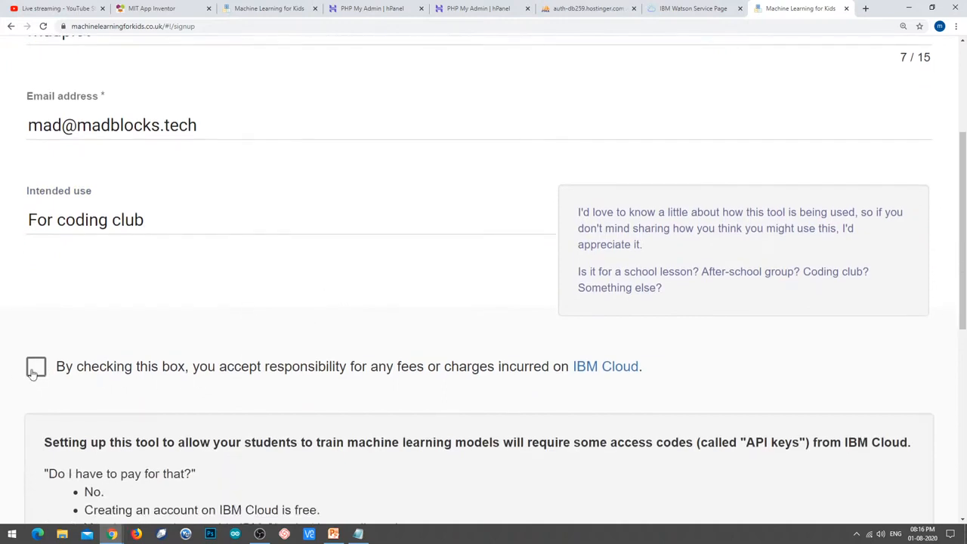
left_click(35, 306)
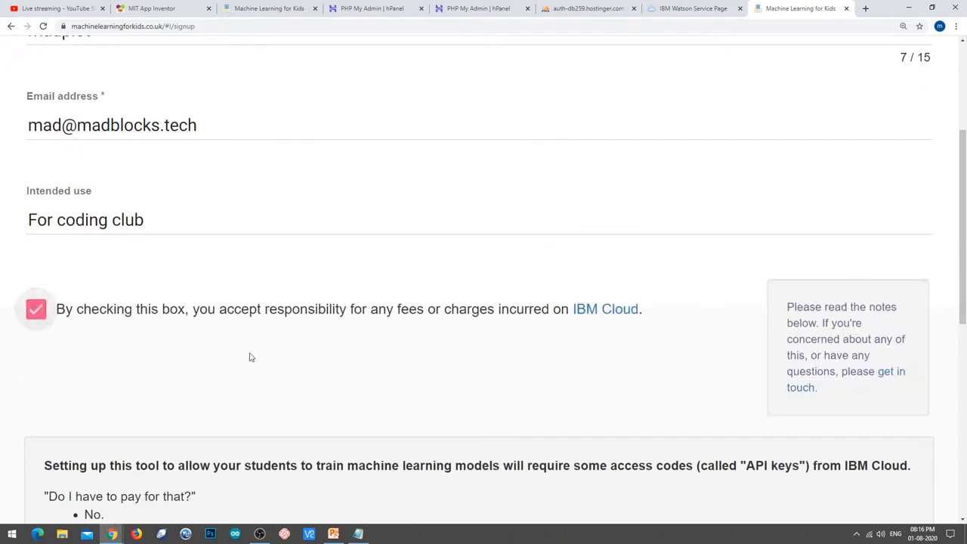
scroll(368, 364, "down", 4)
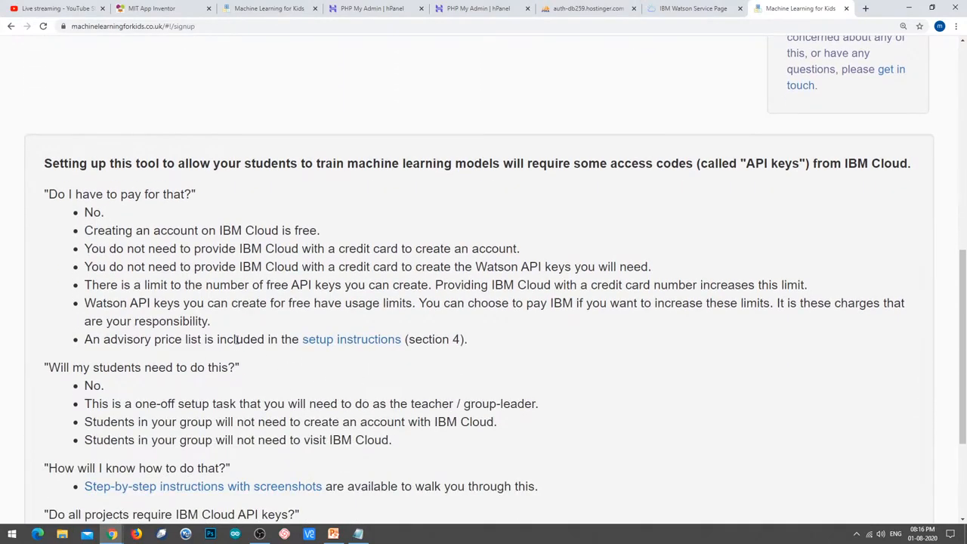
scroll(236, 340, "down", 2)
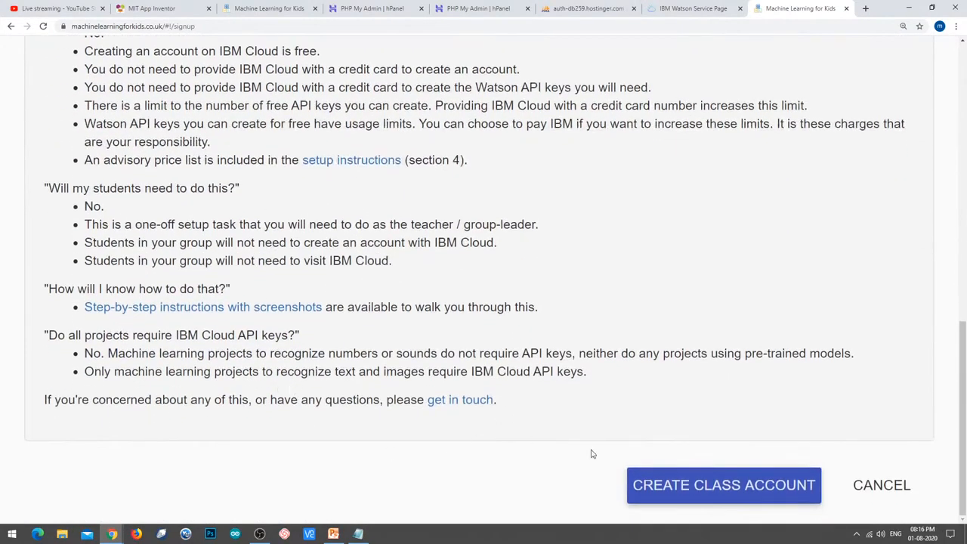
Create the class account and paste its generated password into Notepad below the API key.
left_click(715, 495)
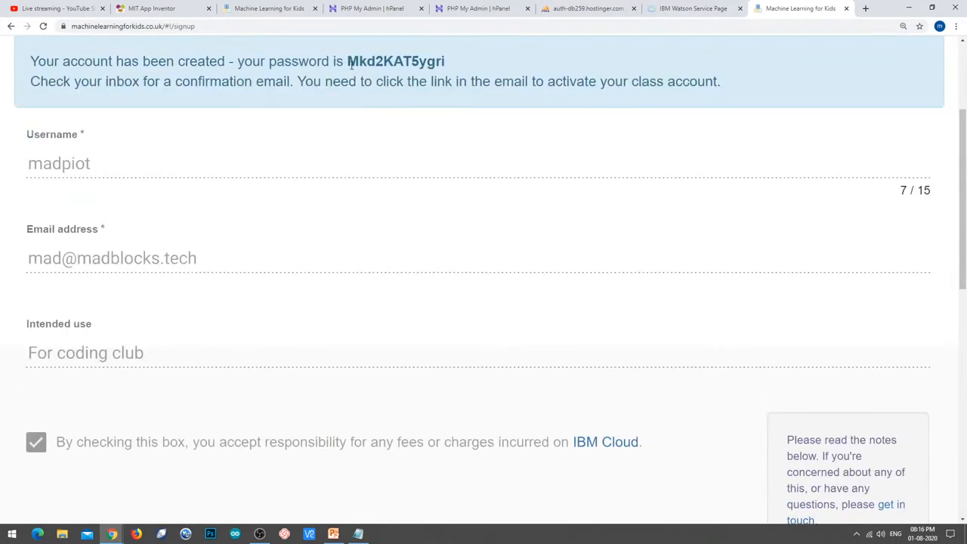
left_click_drag(346, 63, 452, 71)
key("ctrl+c")
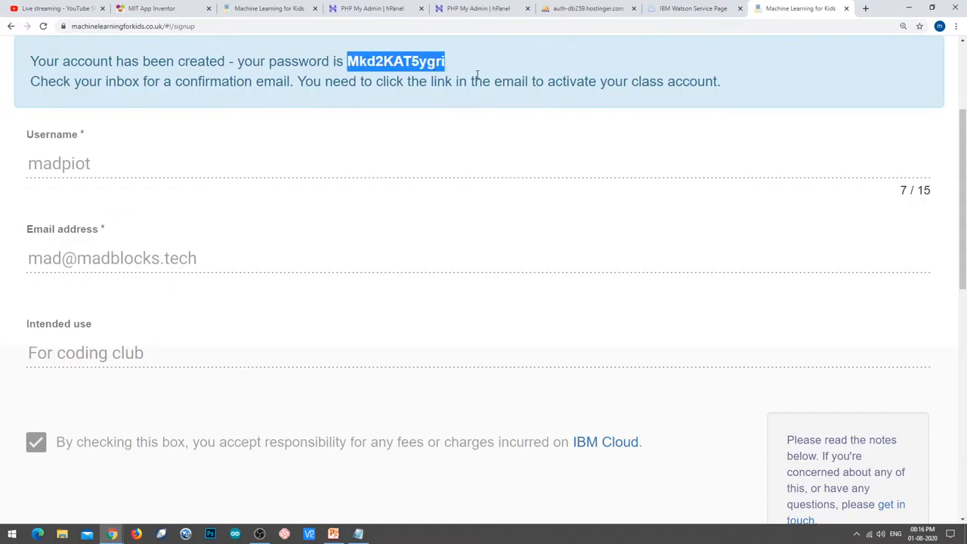
left_click(358, 534)
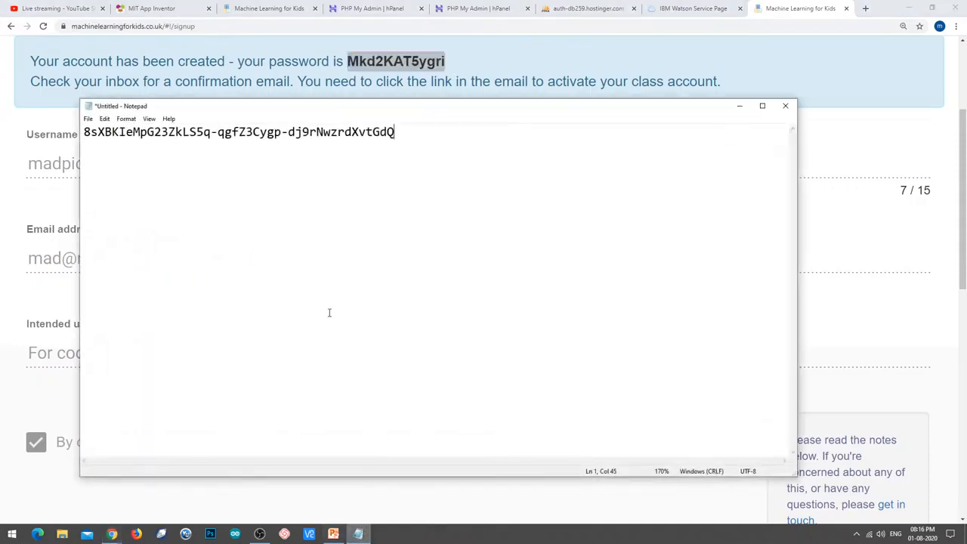
key("Return")
key("Return")
key("ctrl+v")
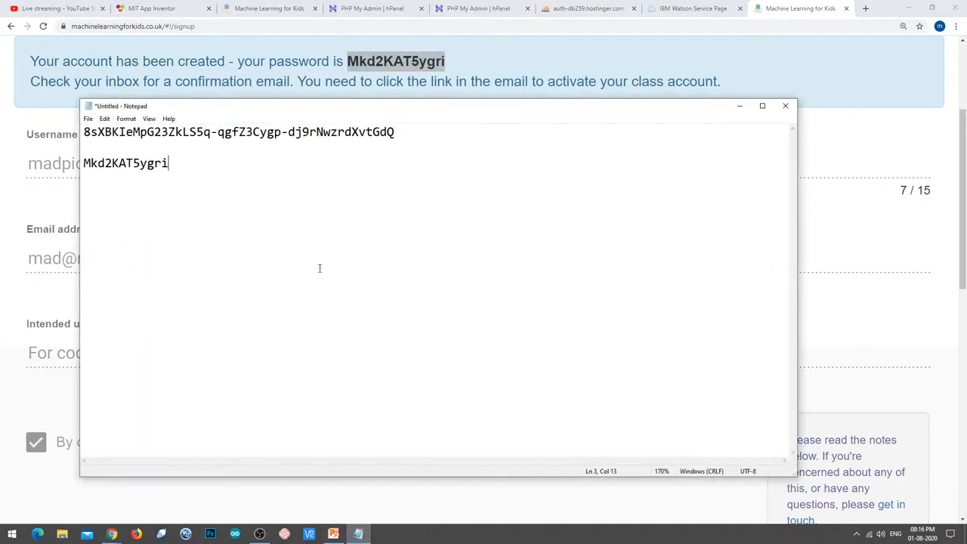
Minimize Notepad and look over the class-account confirmation page.
left_click(368, 535)
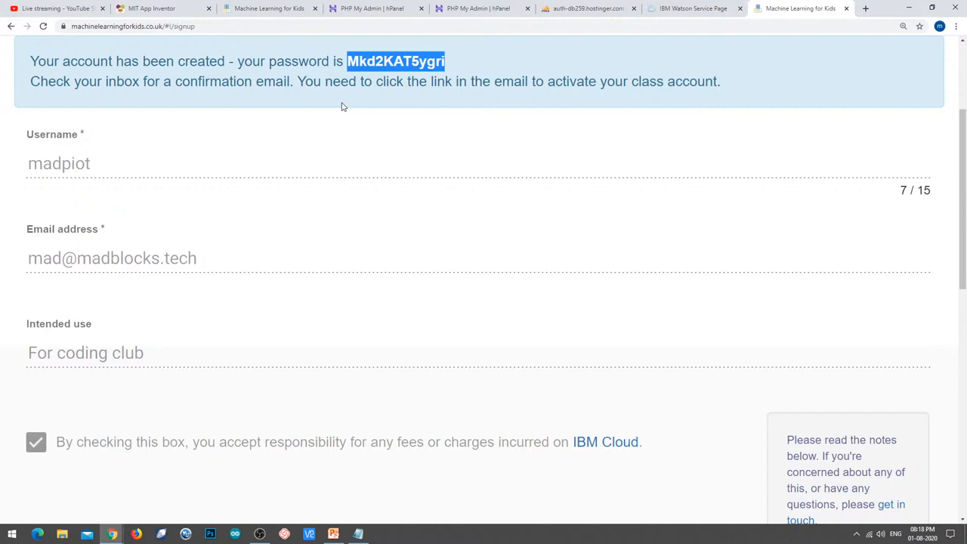
scroll(438, 144, "up", 3)
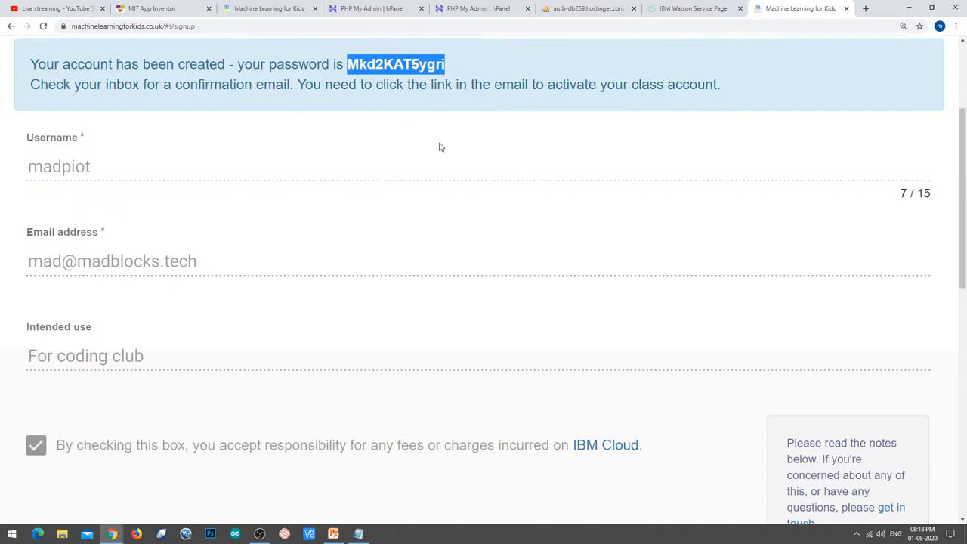
scroll(457, 173, "down", 15)
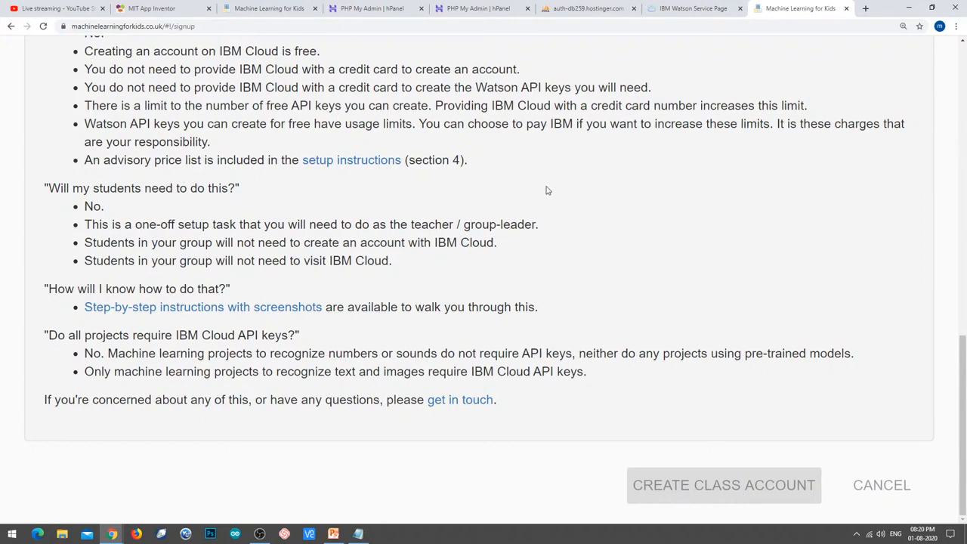
Select the confirmation-email sentence, then go to the Log In page.
scroll(547, 190, "up", 15)
scroll(548, 192, "down", 5)
scroll(548, 192, "up", 2)
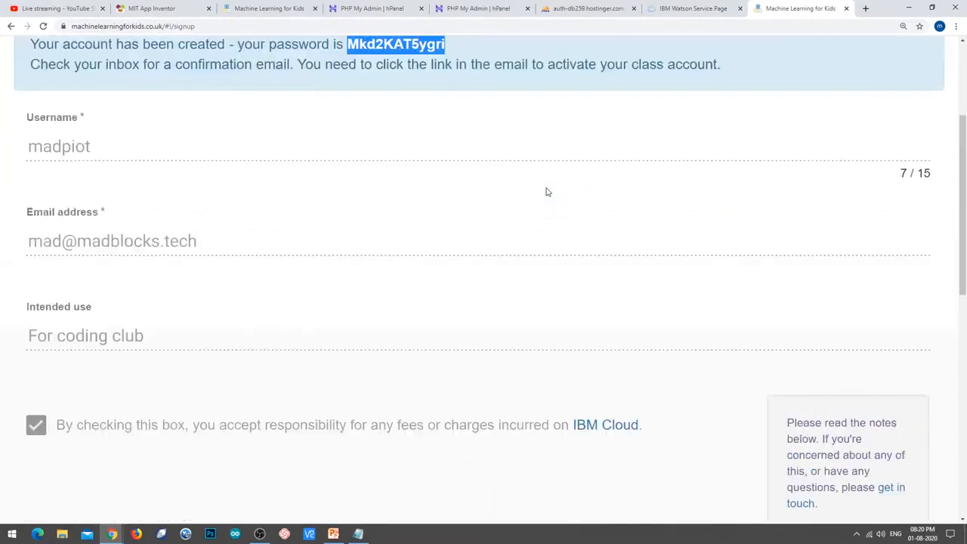
scroll(547, 192, "up", 3)
left_click(561, 272)
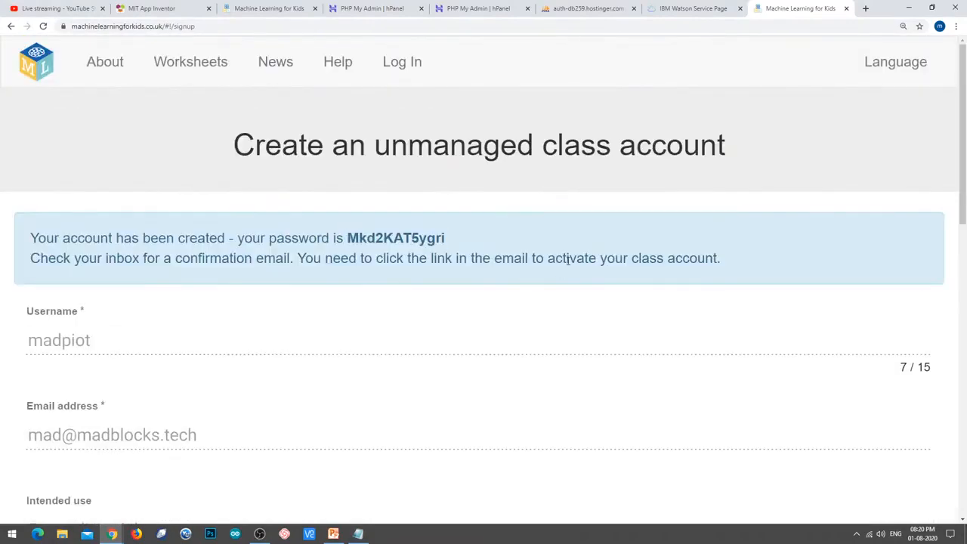
triple_click(85, 257)
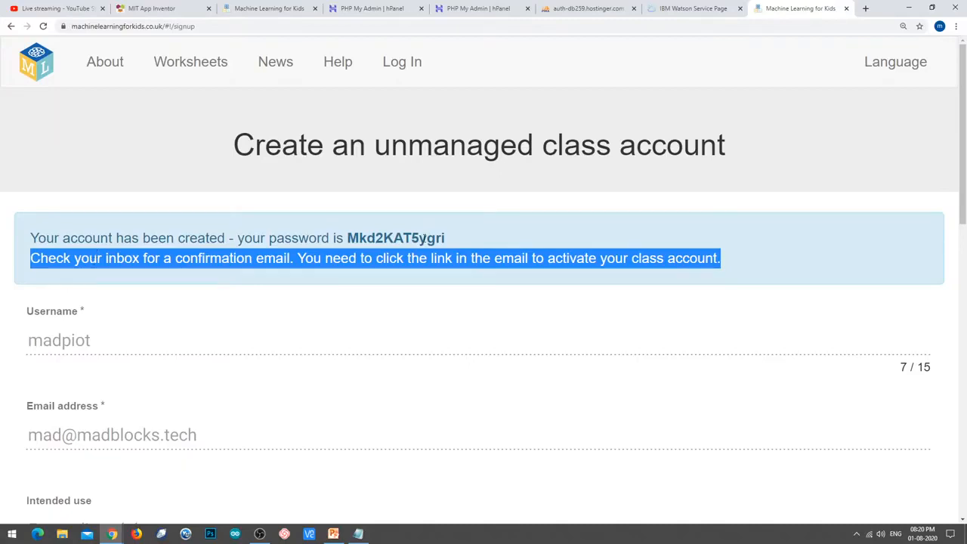
left_click(417, 71)
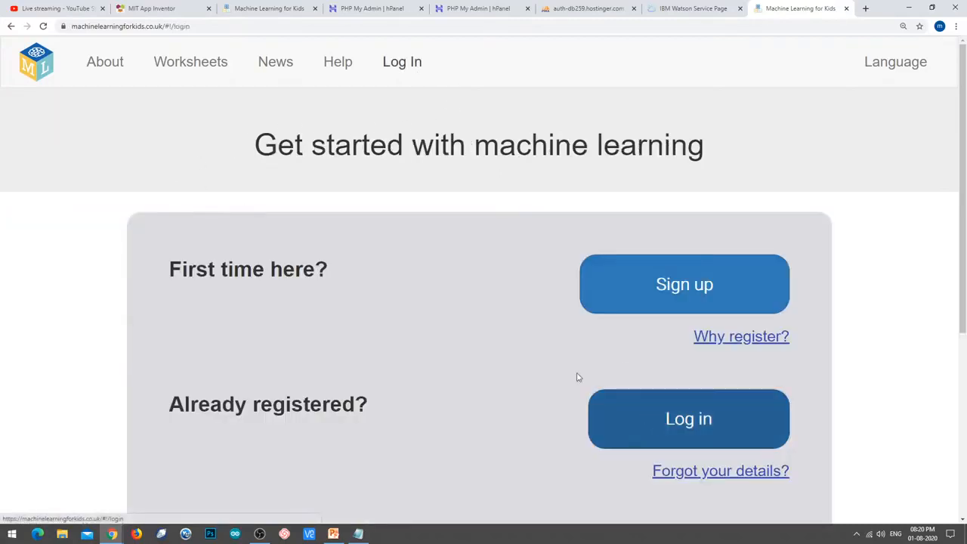
Open the login dialog, enter the class account username and clear the auto-filled password.
scroll(524, 392, "down", 3)
scroll(375, 397, "up", 2)
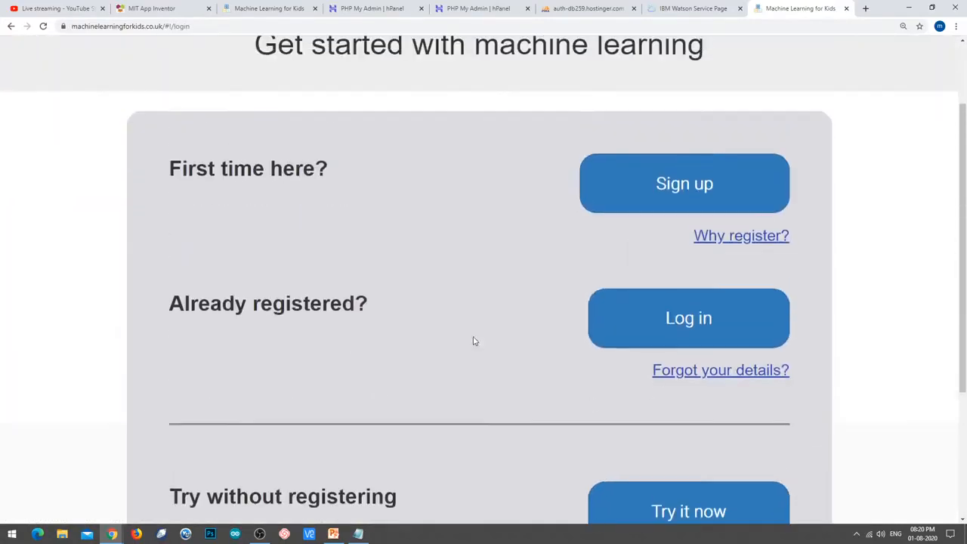
left_click(666, 318)
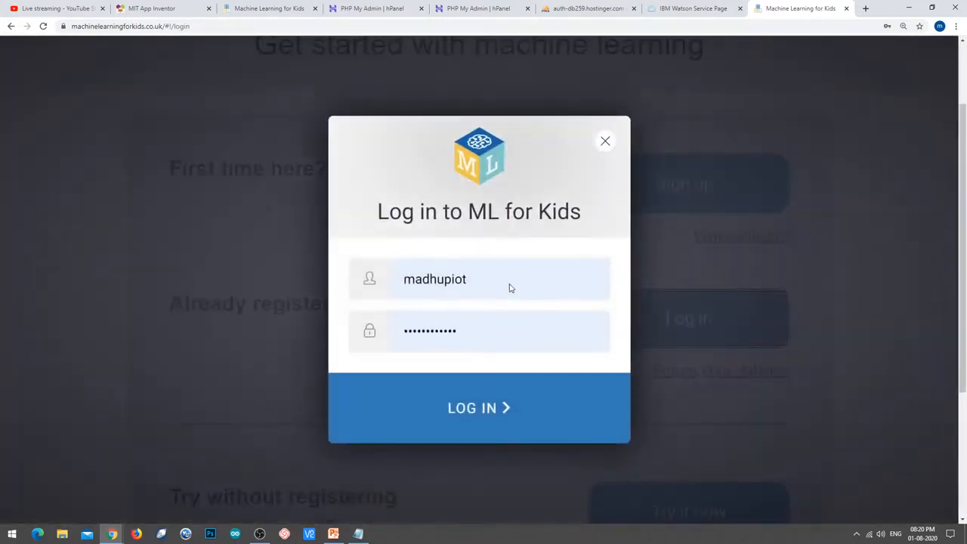
left_click(427, 278)
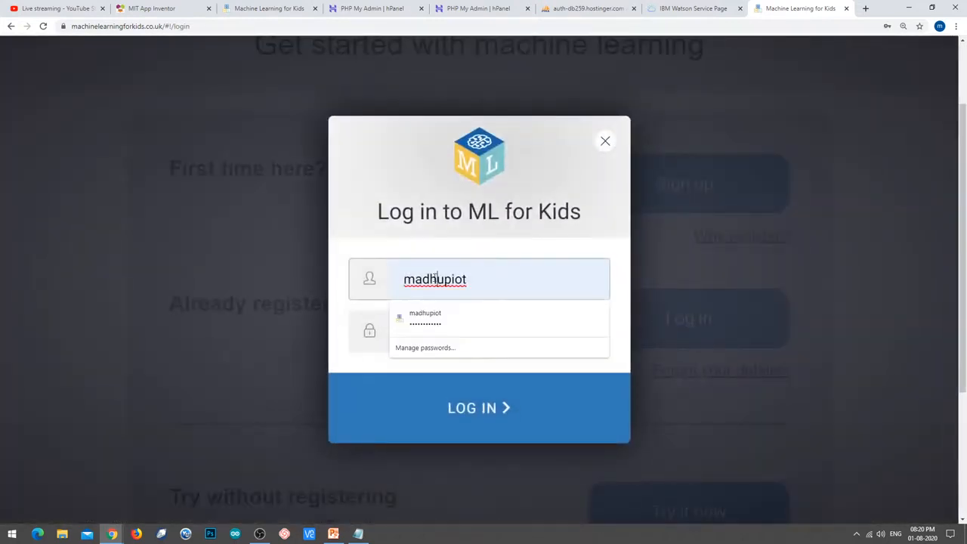
left_click(440, 318)
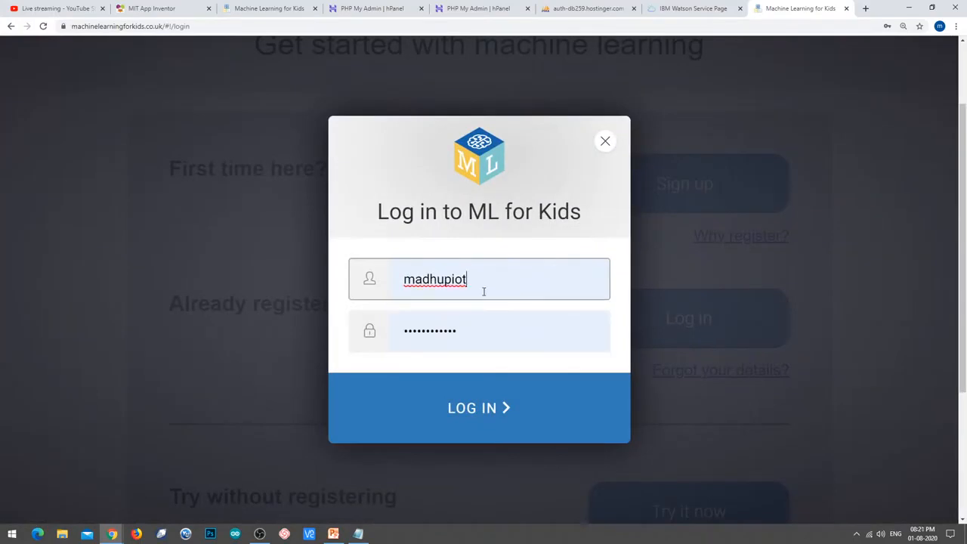
double_click(484, 291)
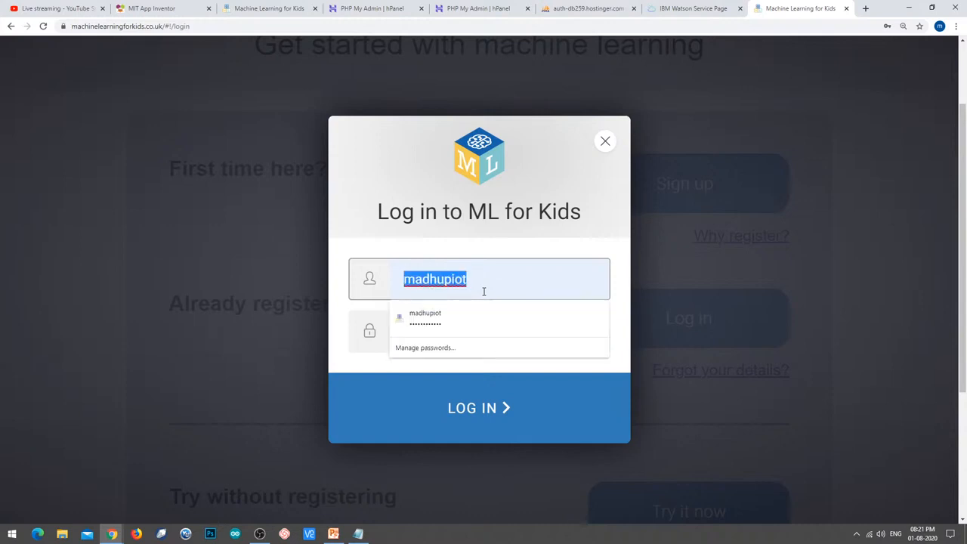
type("m")
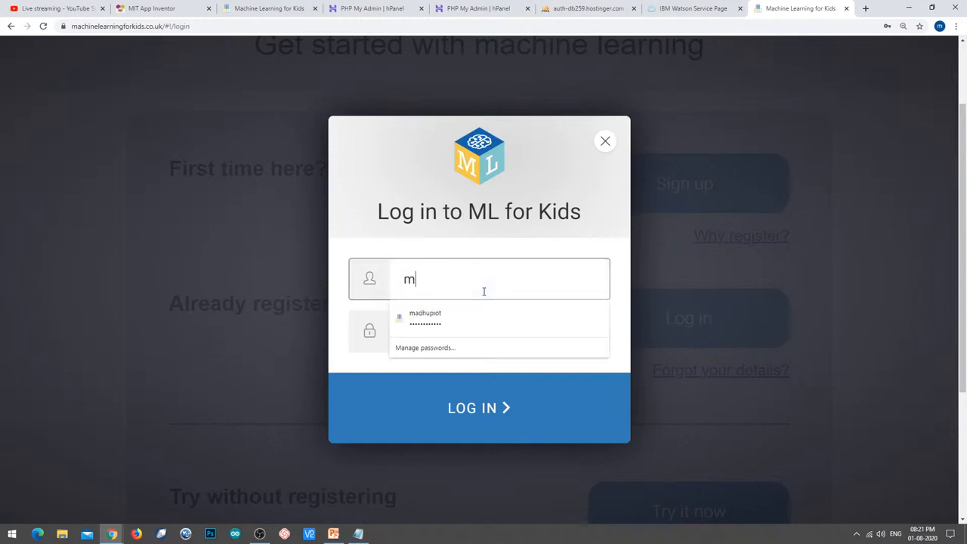
type("adpiot")
key("Tab")
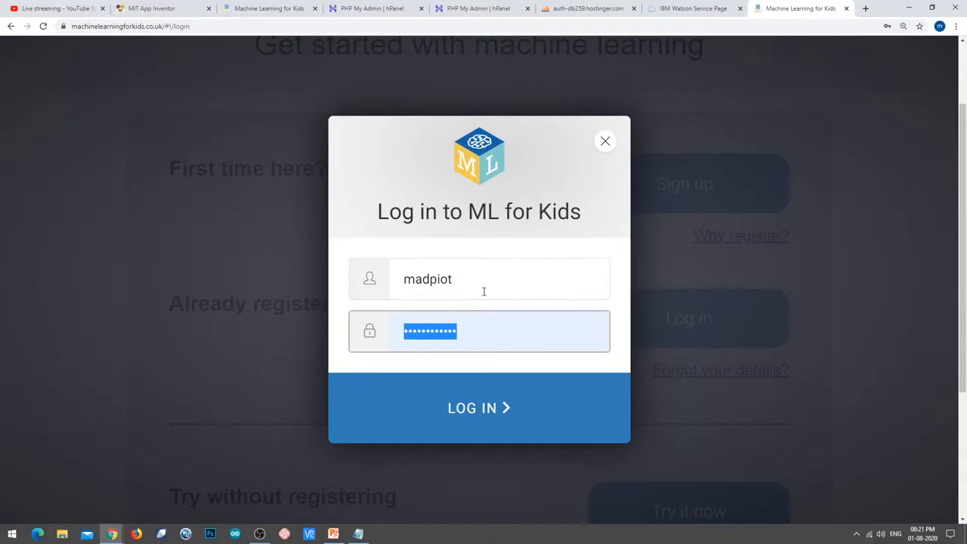
key("BackSpace")
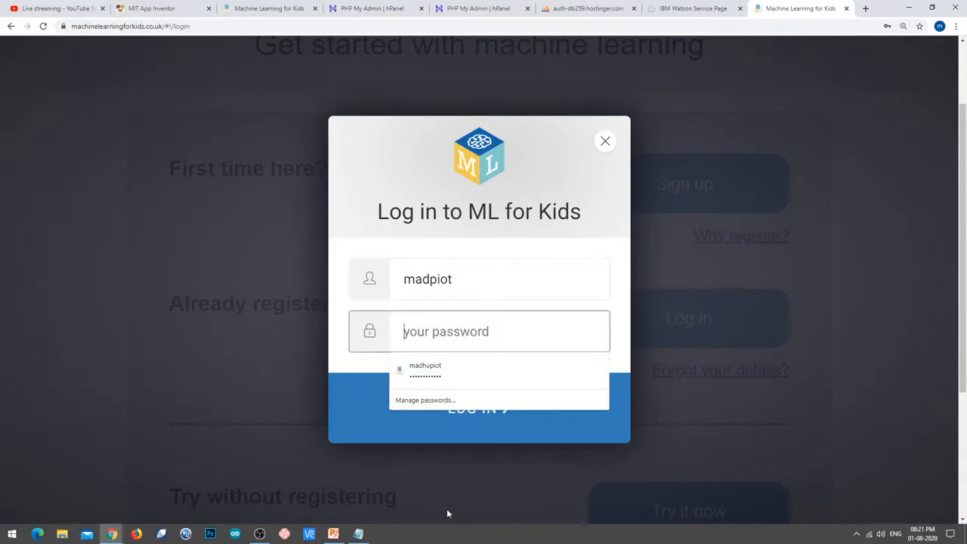
Paste the account password copied from Notepad and submit the login.
left_click(358, 533)
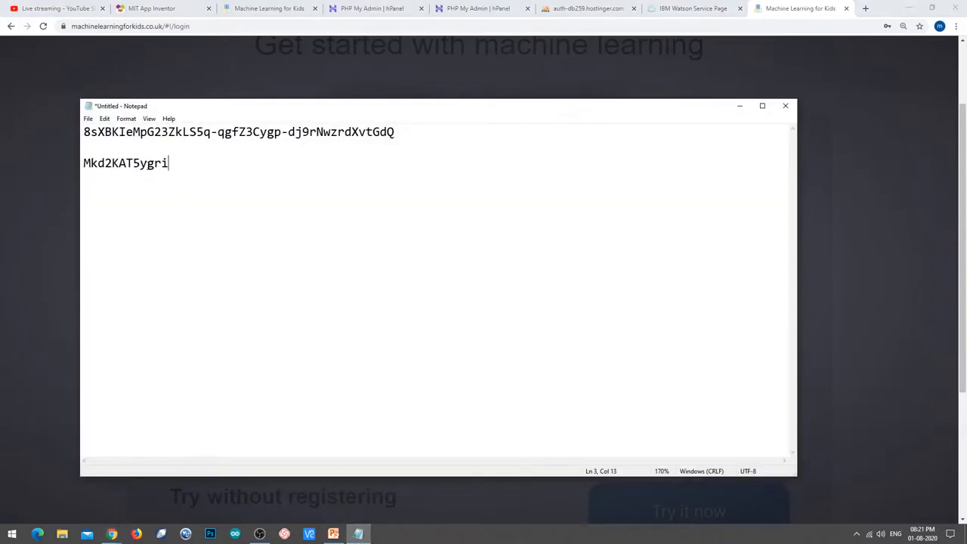
key("shift+Home")
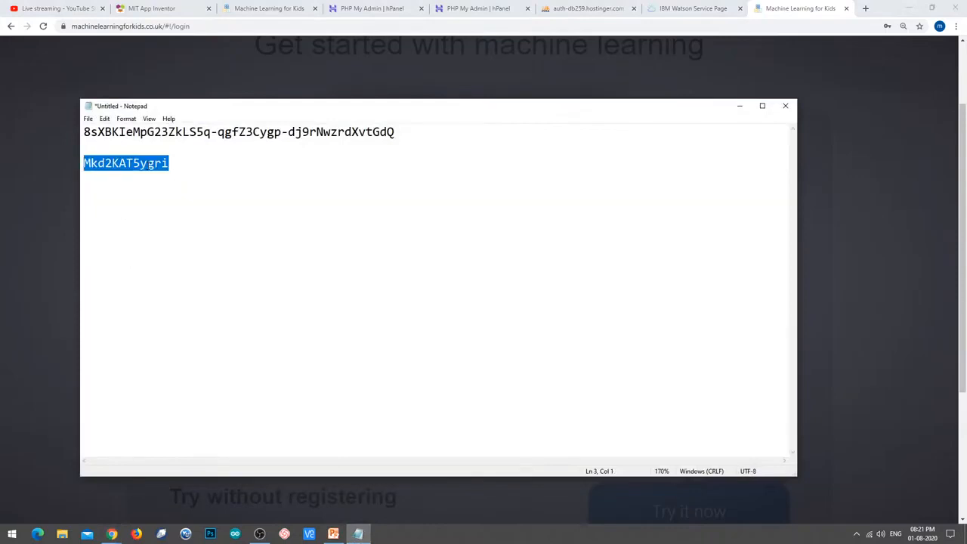
left_click(360, 534)
key("ctrl+v")
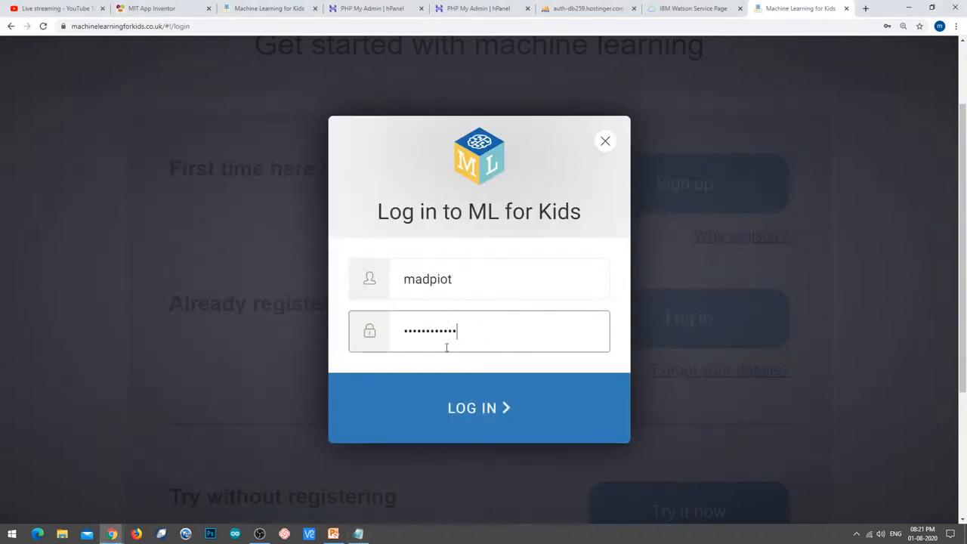
left_click(458, 419)
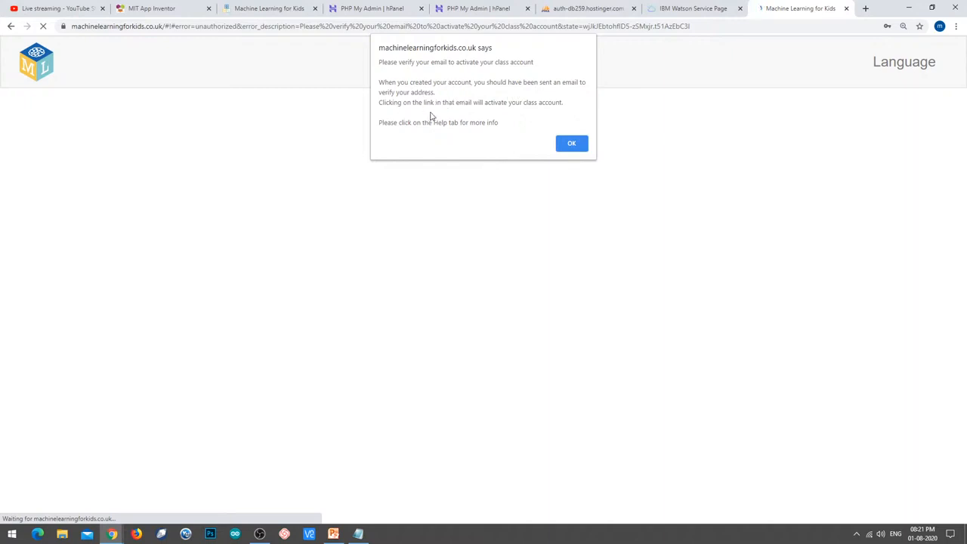
Dismiss the email-verification alert and save-password prompt, then reopen the login dialog.
left_click(565, 147)
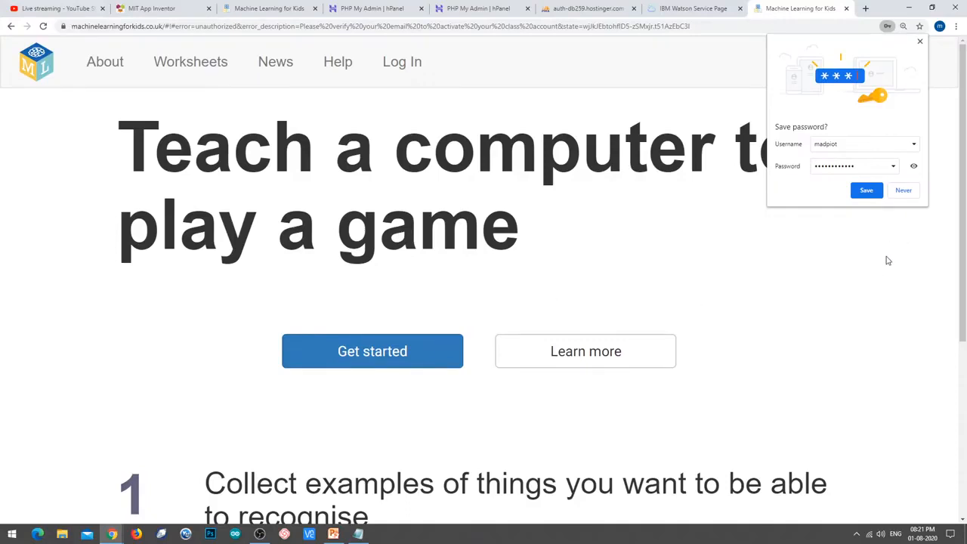
left_click(921, 42)
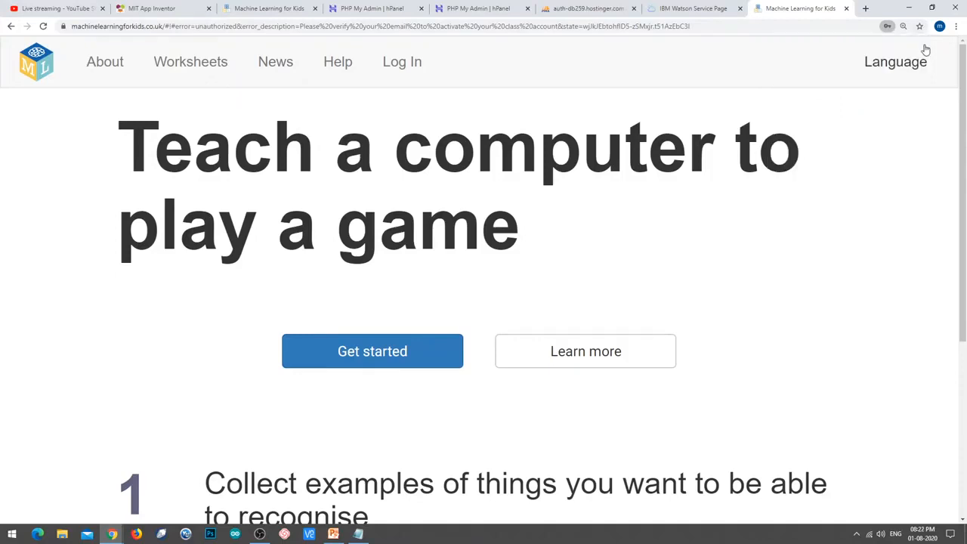
left_click(401, 63)
left_click(684, 425)
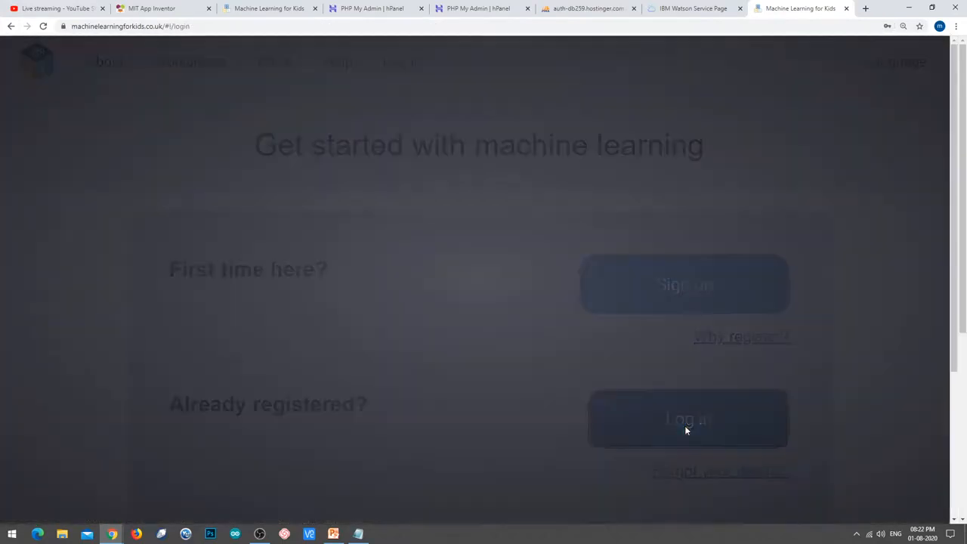
Close the saved-login suggestions and submit the login again until it succeeds.
left_click(503, 430)
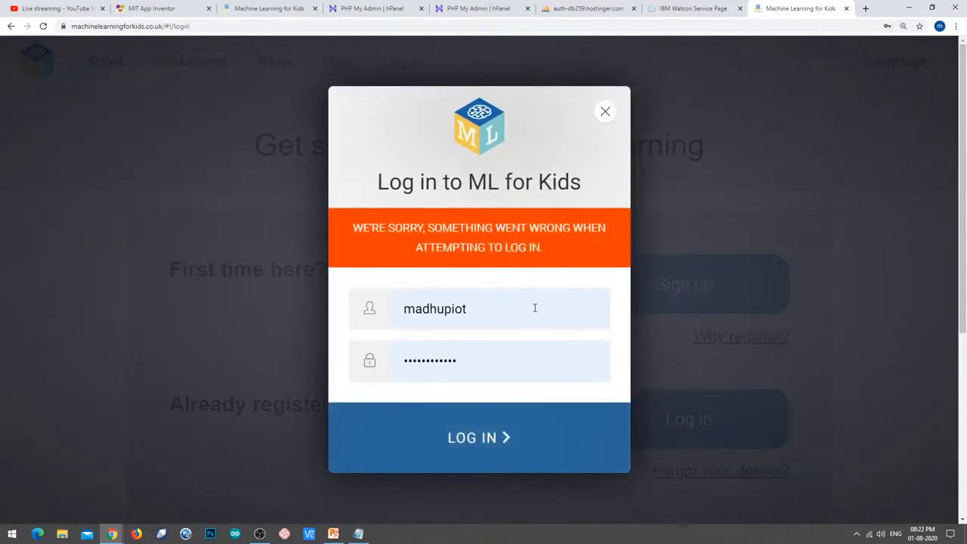
left_click(534, 309)
left_click(521, 340)
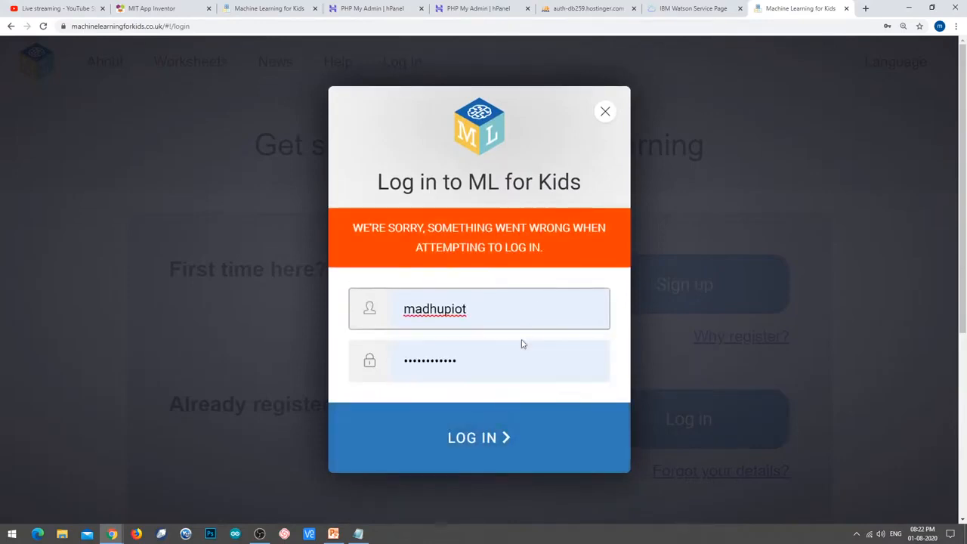
left_click(480, 375)
left_click(488, 401)
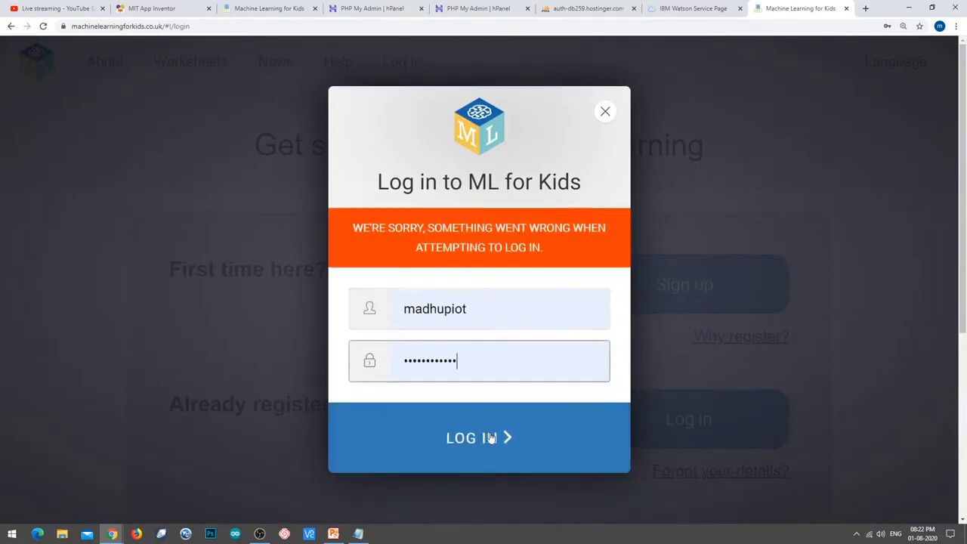
left_click(489, 438)
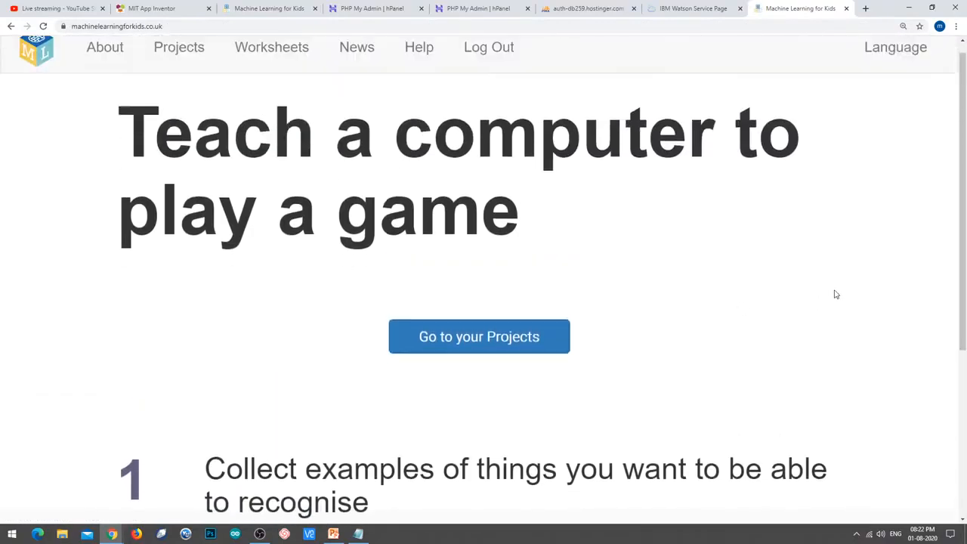
Go to the Teacher administration area and open the Watson API Keys settings.
scroll(835, 294, "down", 4)
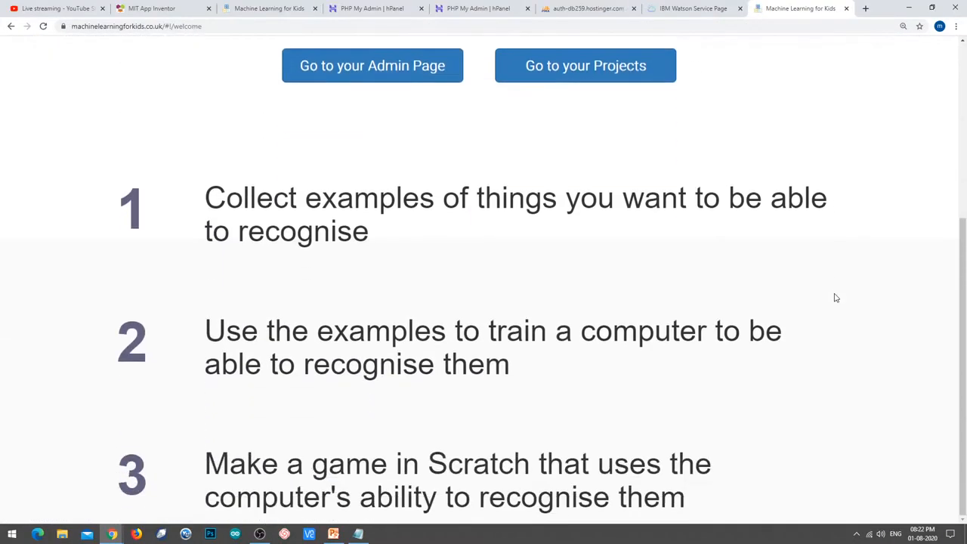
scroll(837, 299, "up", 4)
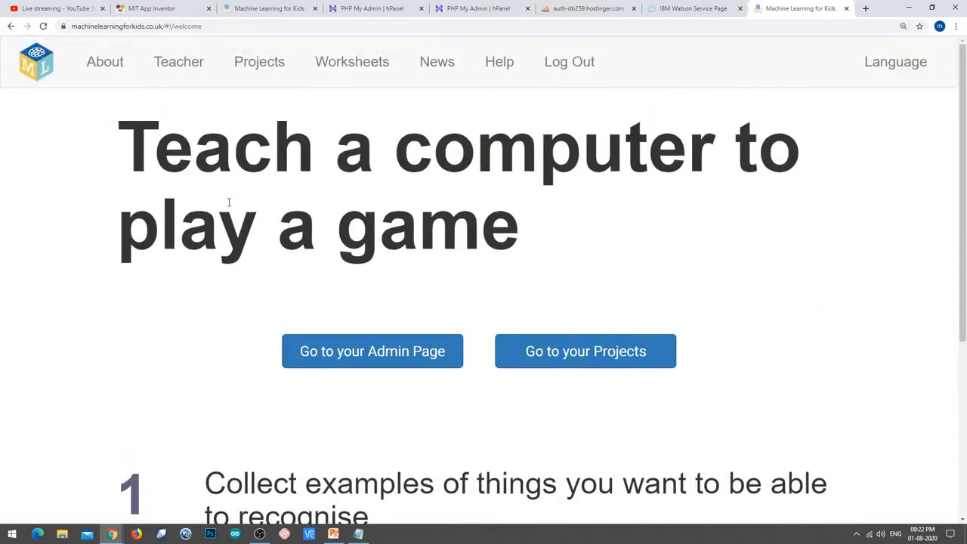
left_click(191, 68)
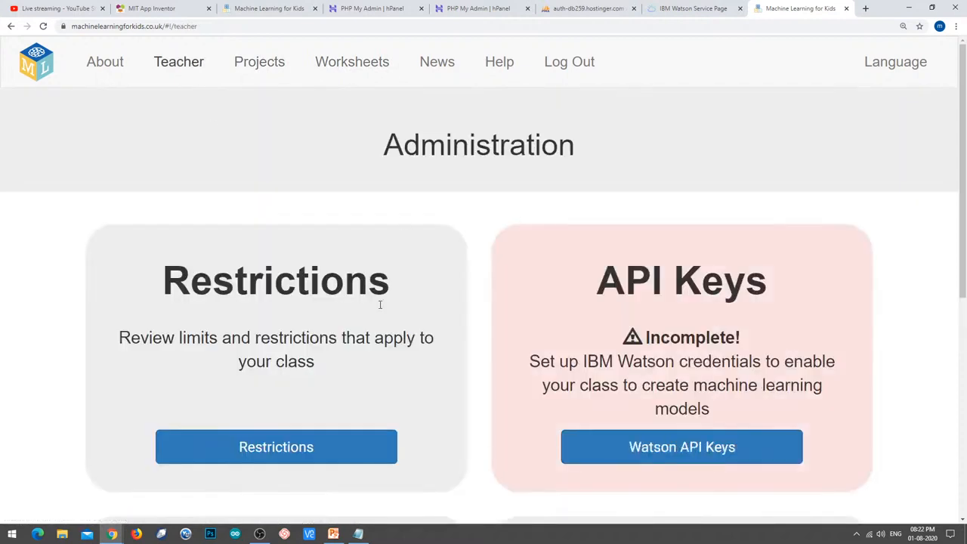
scroll(631, 279, "down", 1)
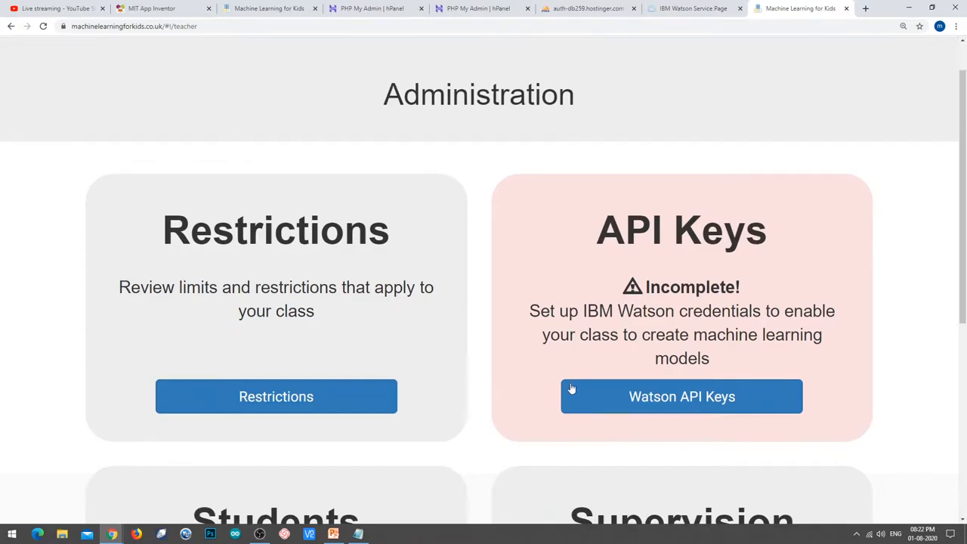
scroll(619, 304, "down", 2)
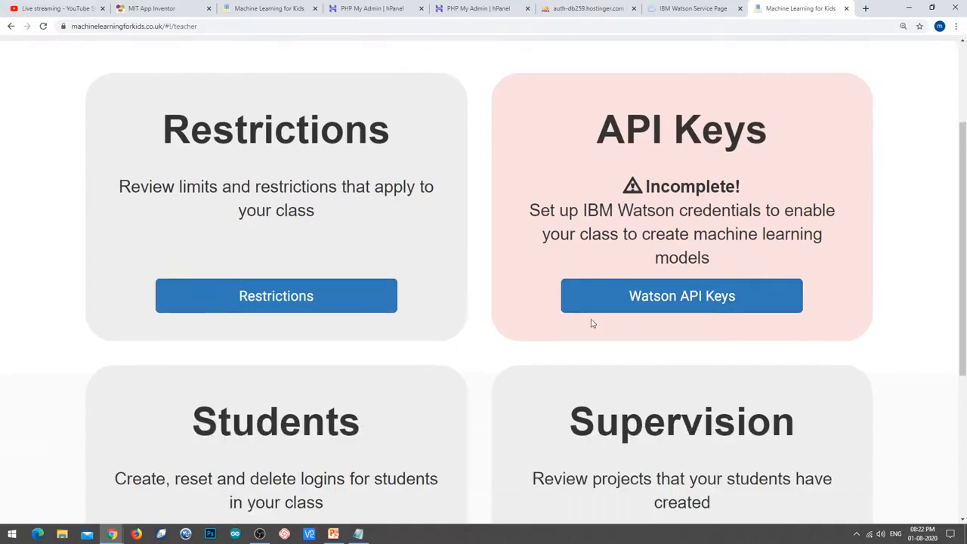
left_click(694, 297)
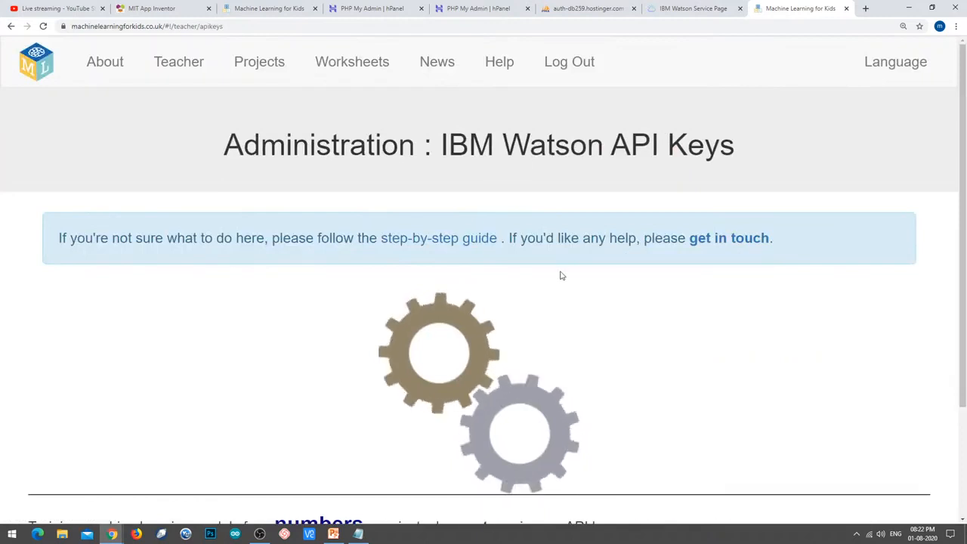
Remove the existing Visual Recognition API key and confirm the removal.
scroll(557, 277, "down", 1)
scroll(491, 288, "down", 3)
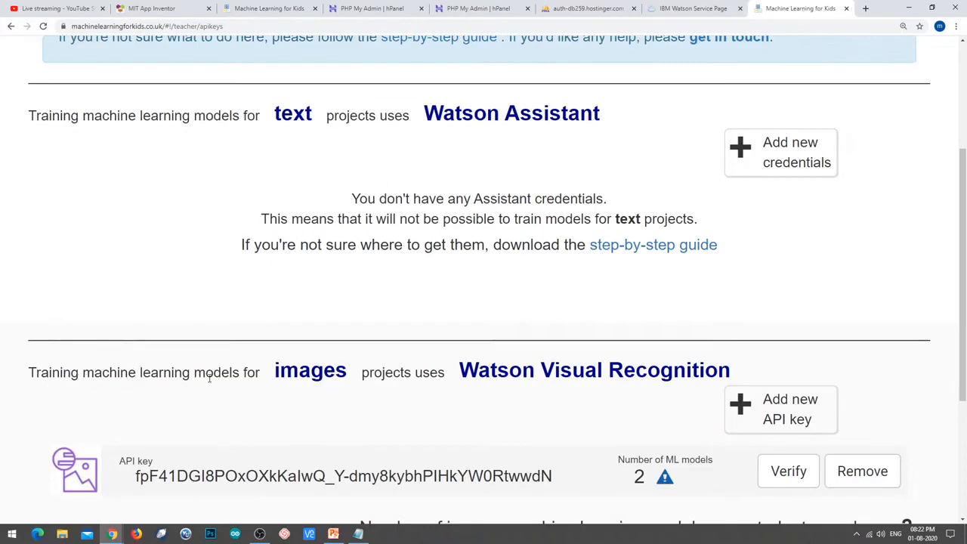
scroll(454, 370, "down", 1)
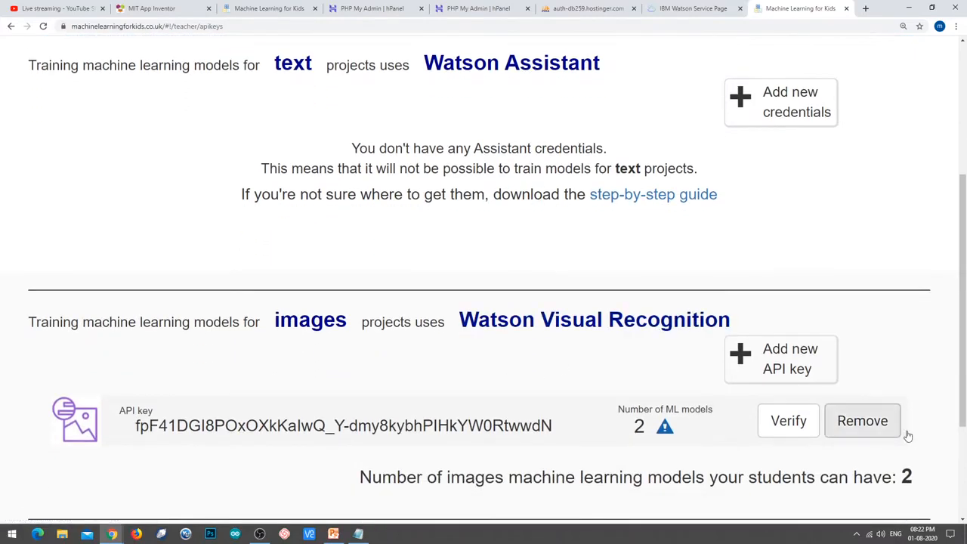
left_click(845, 429)
left_click(695, 341)
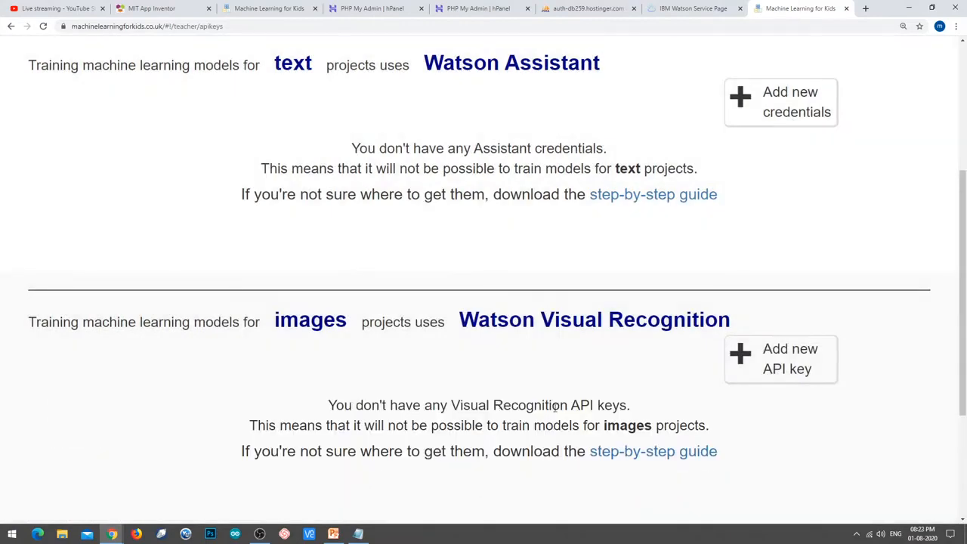
Add a new Lite-plan Visual Recognition API key pasted from Notepad.
left_click(785, 368)
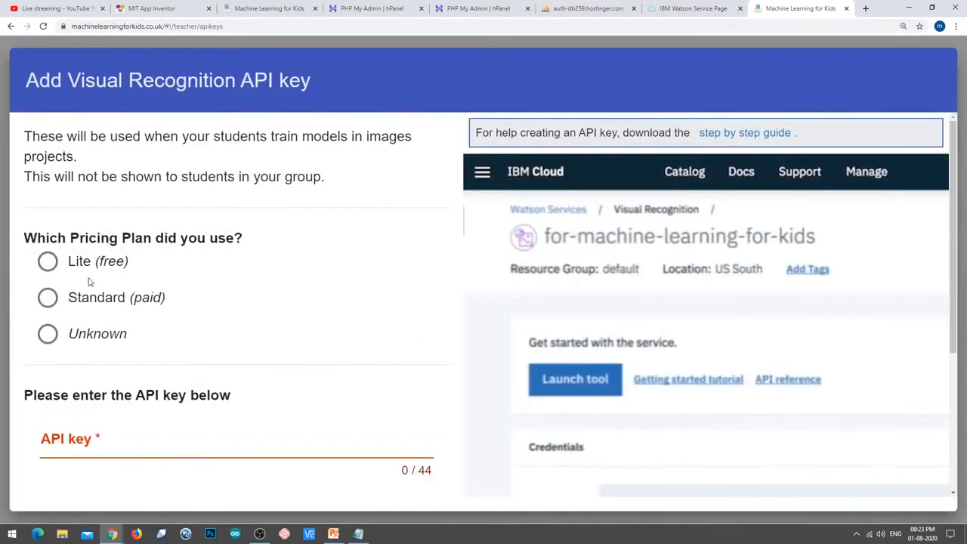
left_click(64, 266)
left_click(172, 449)
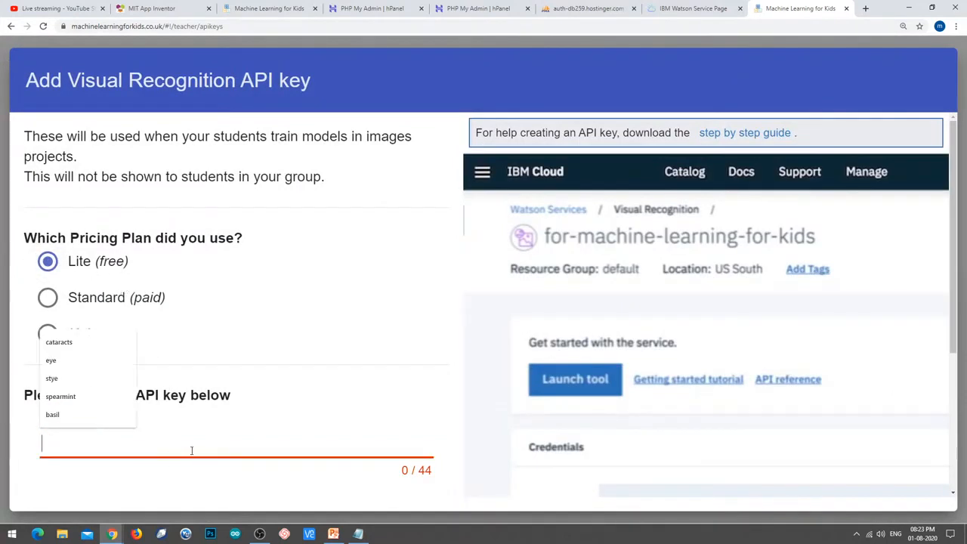
left_click(358, 533)
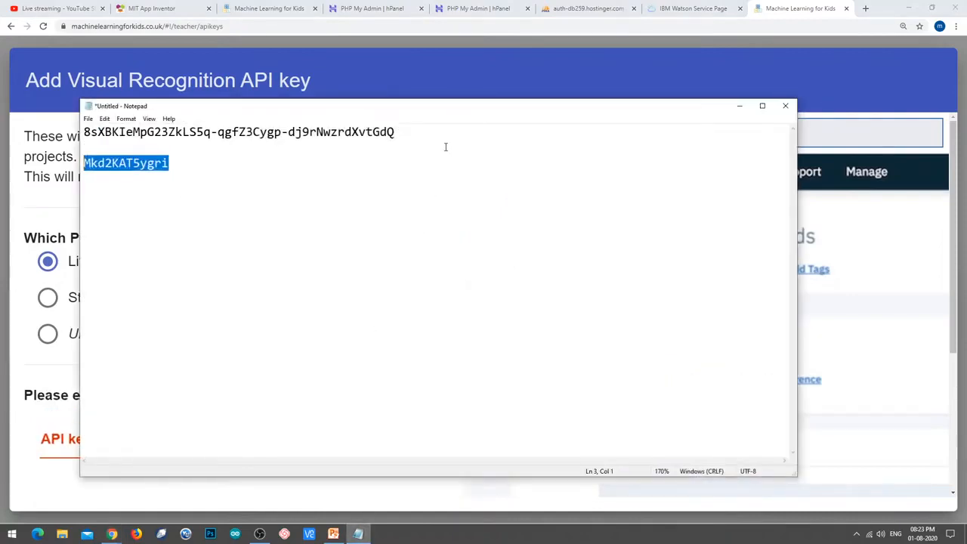
left_click(445, 139)
key("shift+Home")
key("ctrl+c")
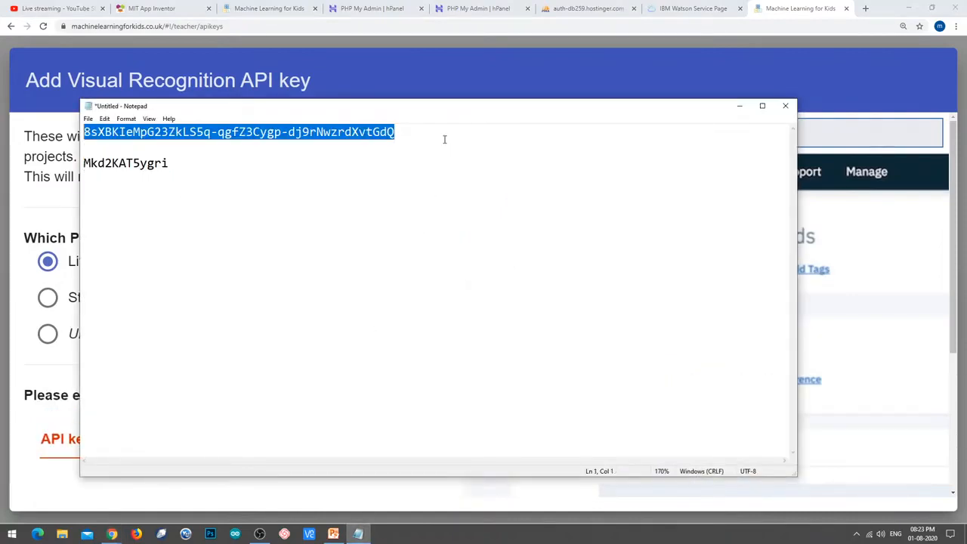
left_click(740, 105)
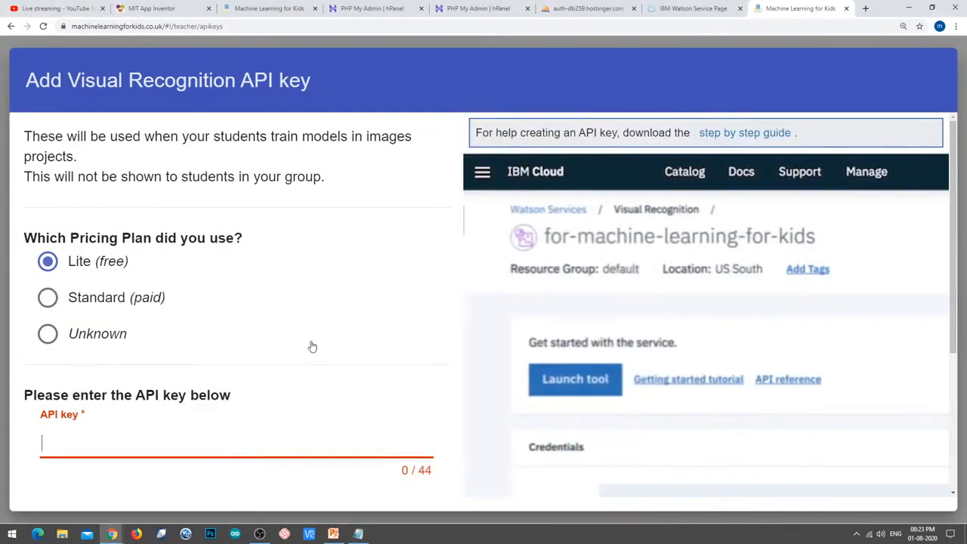
key("ctrl+v")
scroll(378, 334, "down", 3)
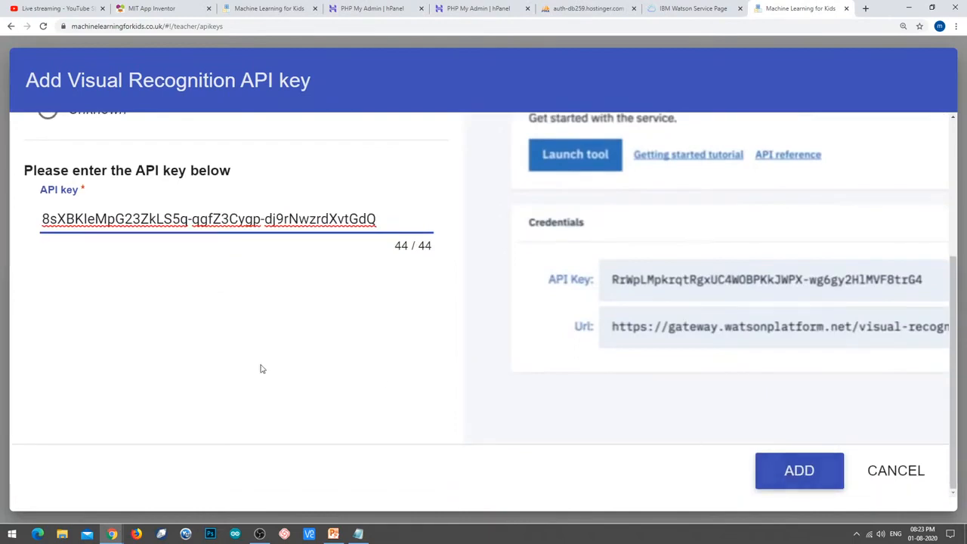
left_click(789, 476)
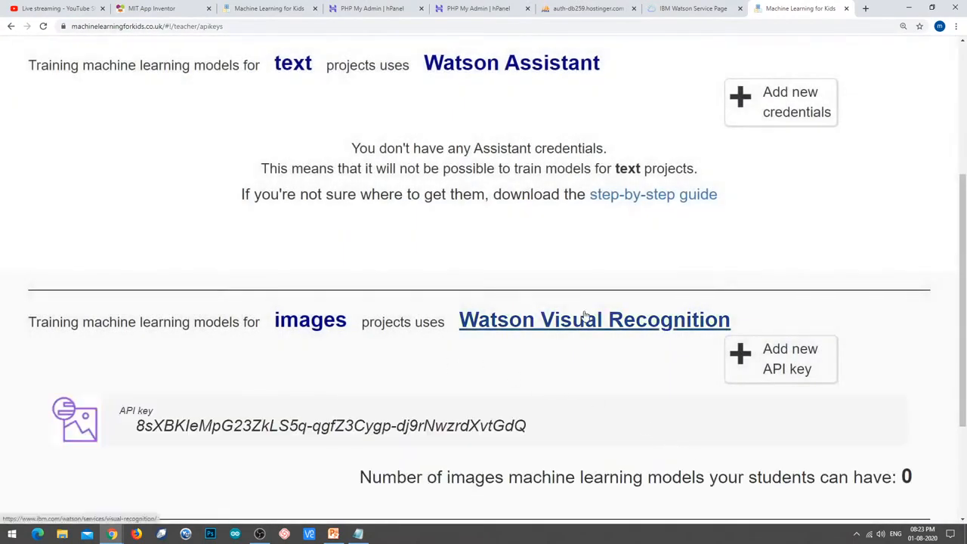
Verify that the new API key works.
scroll(527, 357, "down", 1)
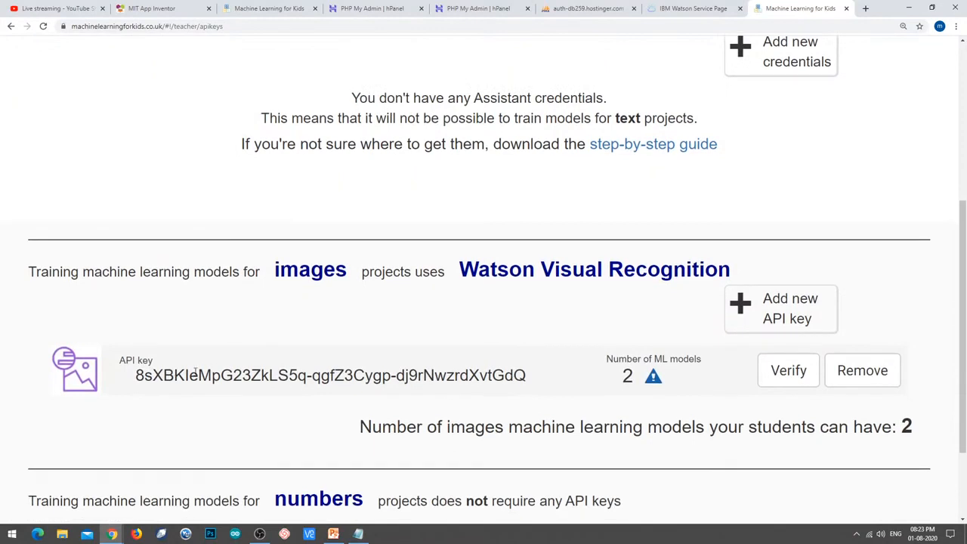
left_click(768, 376)
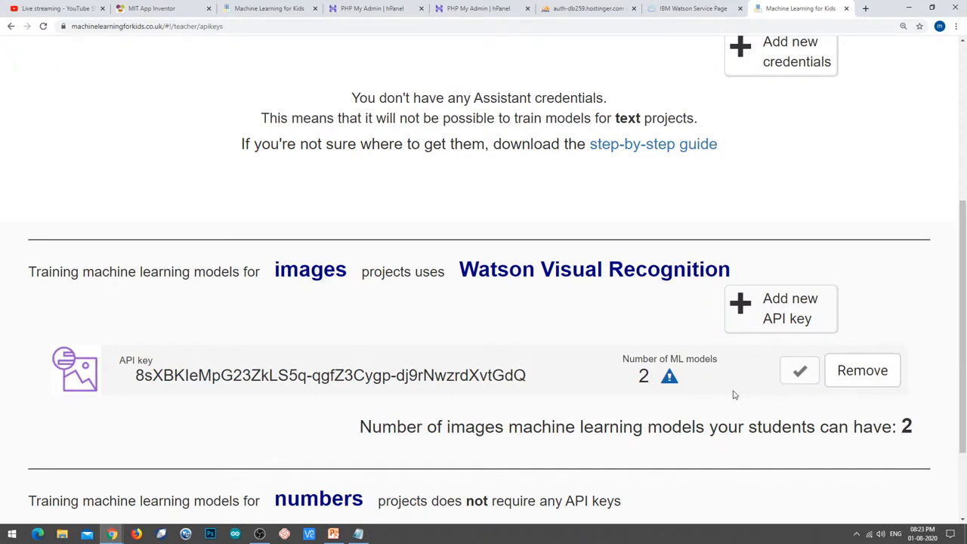
scroll(736, 438, "down", 2)
scroll(721, 448, "up", 2)
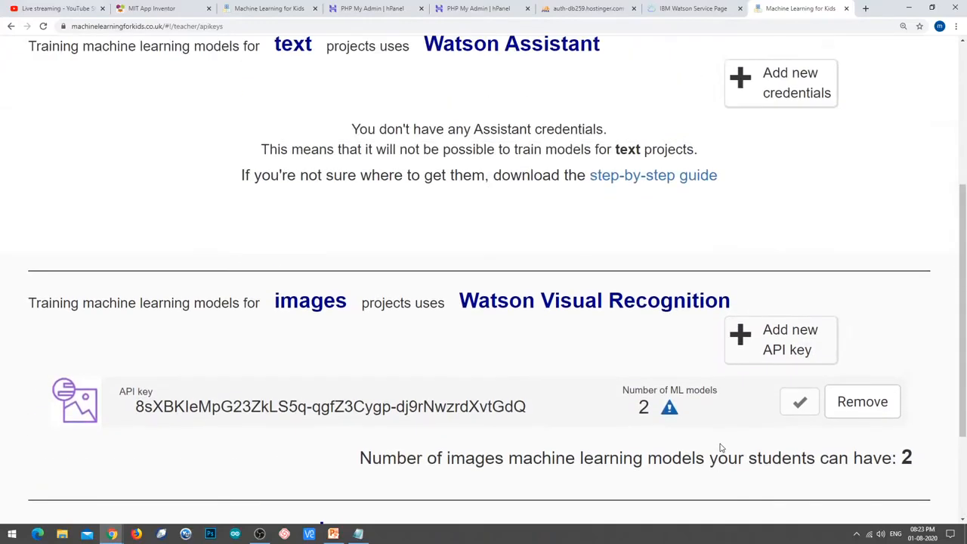
scroll(721, 448, "up", 3)
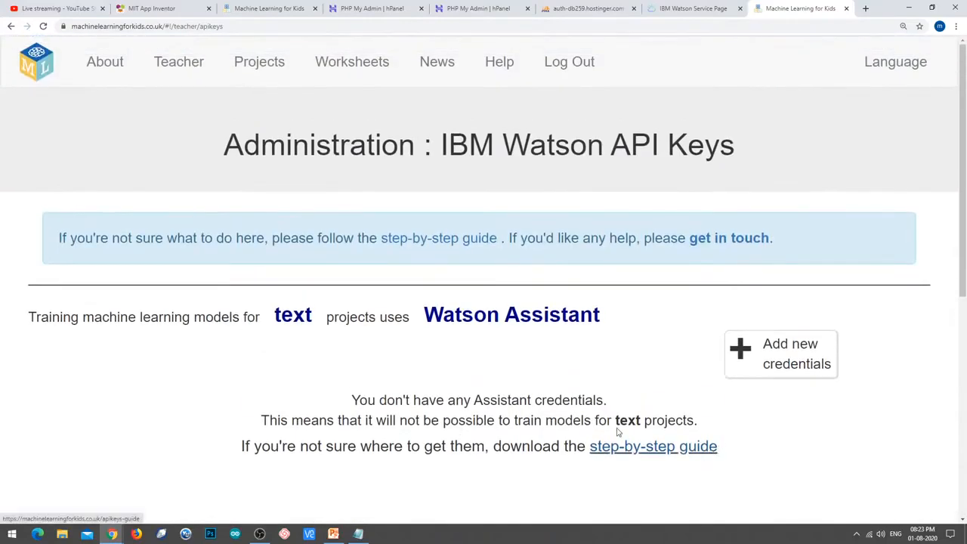
Go to the projects list showing the eye and Herbal projects.
left_click(259, 66)
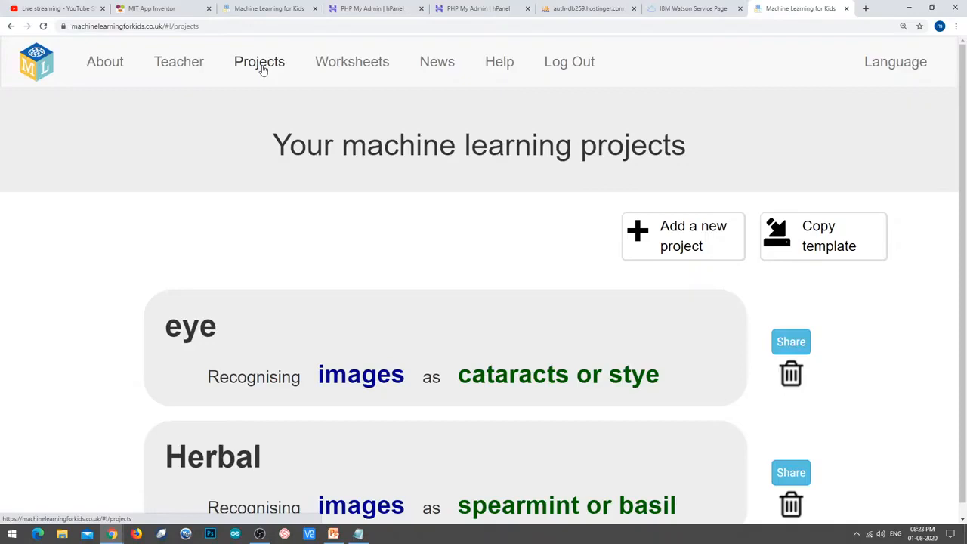
scroll(287, 273, "down", 2)
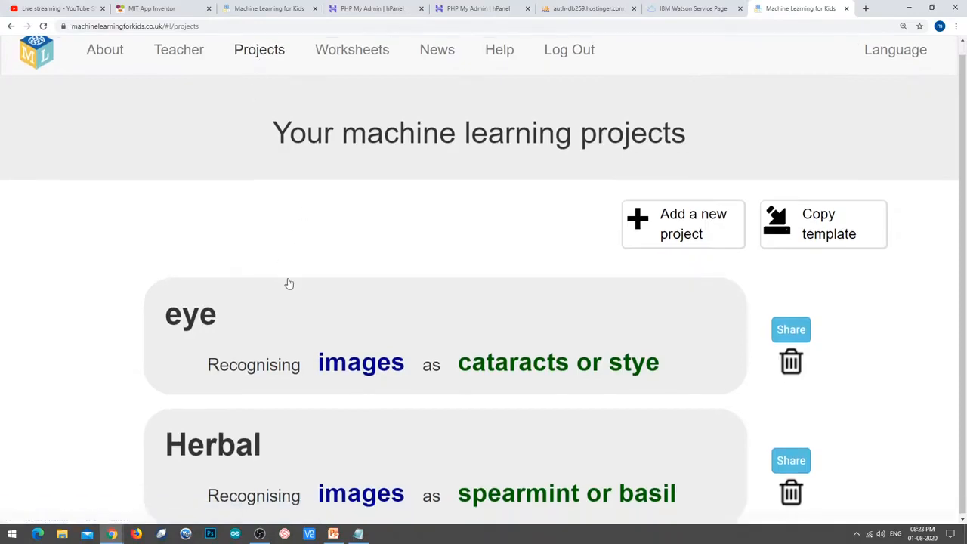
scroll(423, 254, "up", 2)
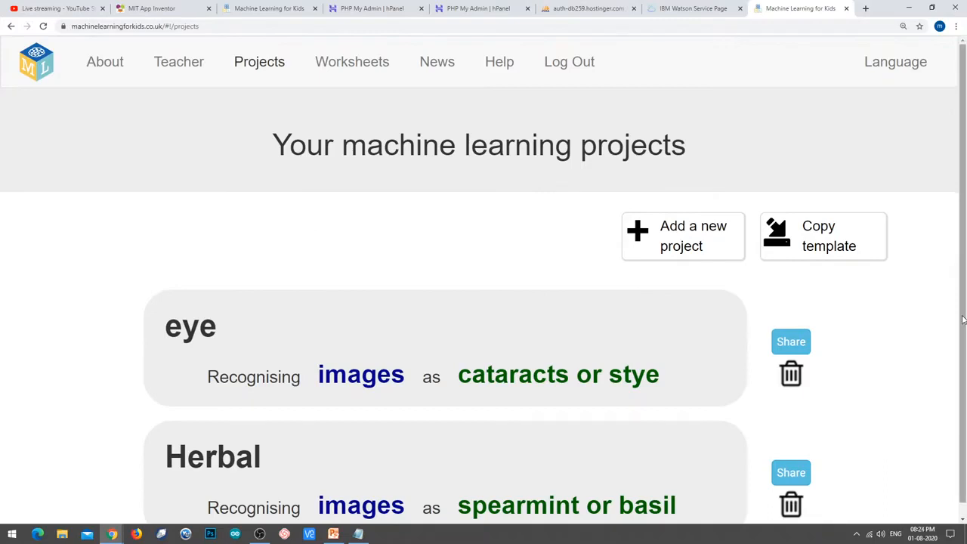
Create a non-whole-class project named 'fruit-classifier' that recognises images.
left_click(667, 234)
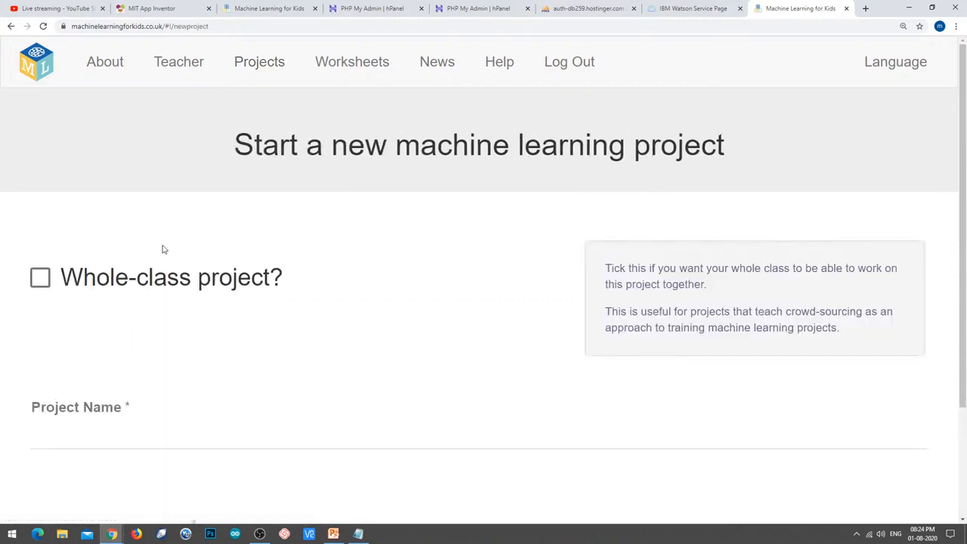
scroll(238, 247, "down", 1)
left_click(123, 186)
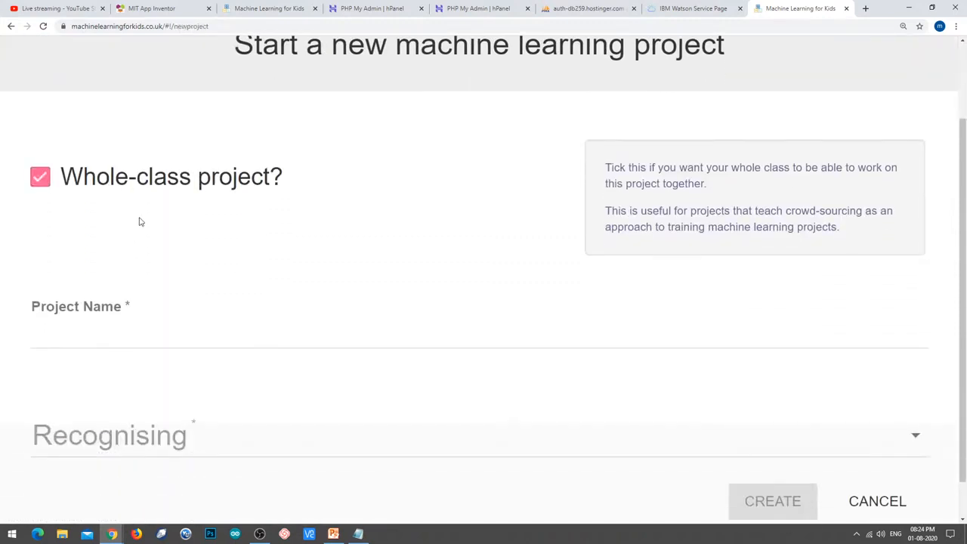
left_click(118, 185)
left_click(137, 338)
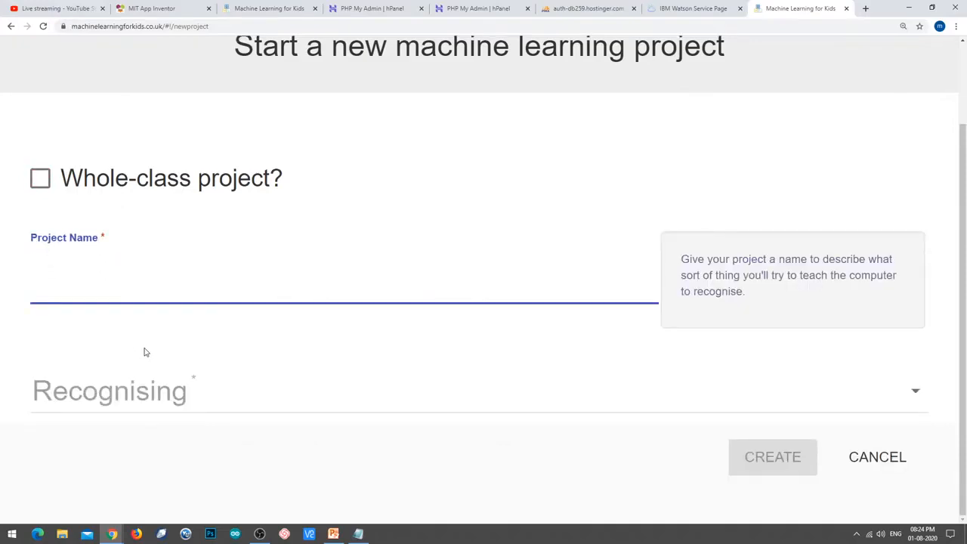
type("fruit-classif")
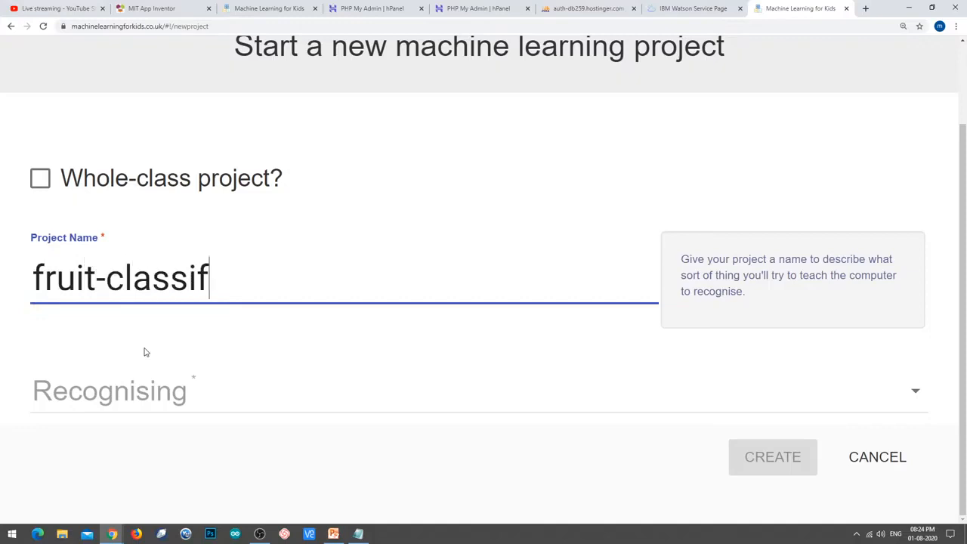
type("ier")
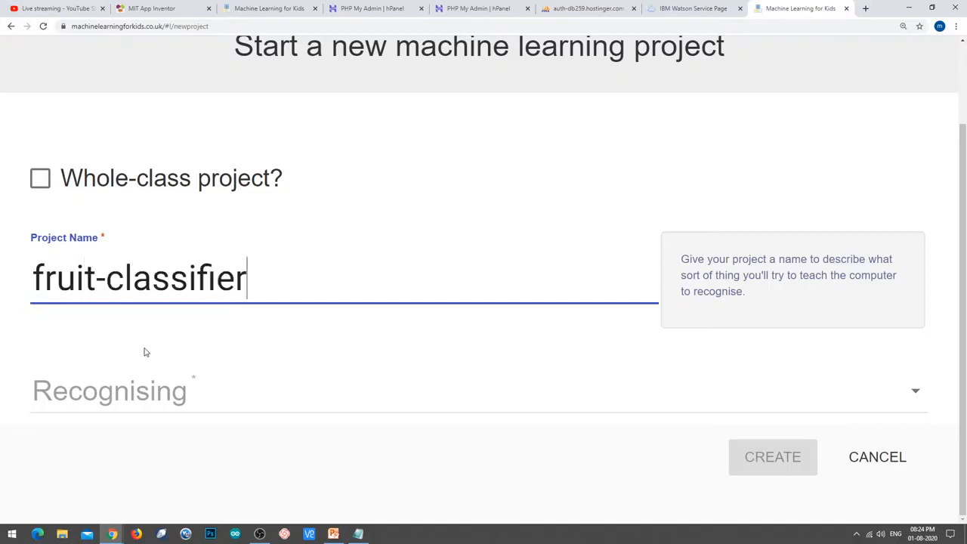
left_click(156, 397)
left_click(80, 396)
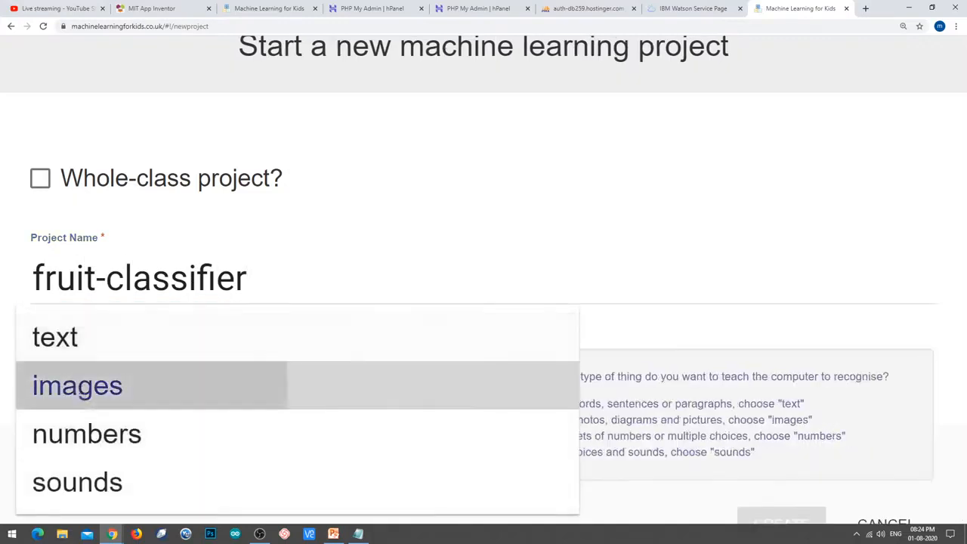
scroll(695, 282, "down", 1)
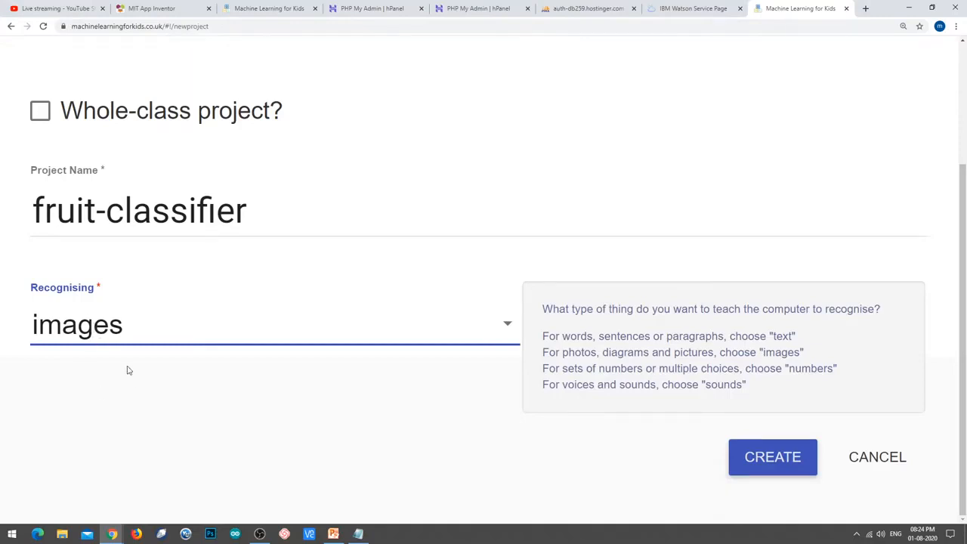
left_click(770, 457)
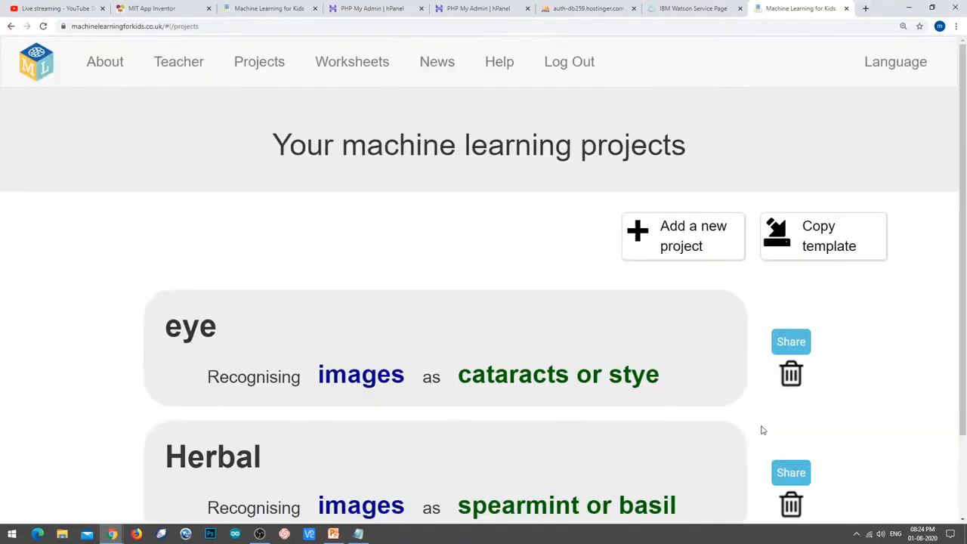
Open the fruit-classifier project from the projects list.
scroll(437, 441, "down", 2)
scroll(436, 442, "down", 1)
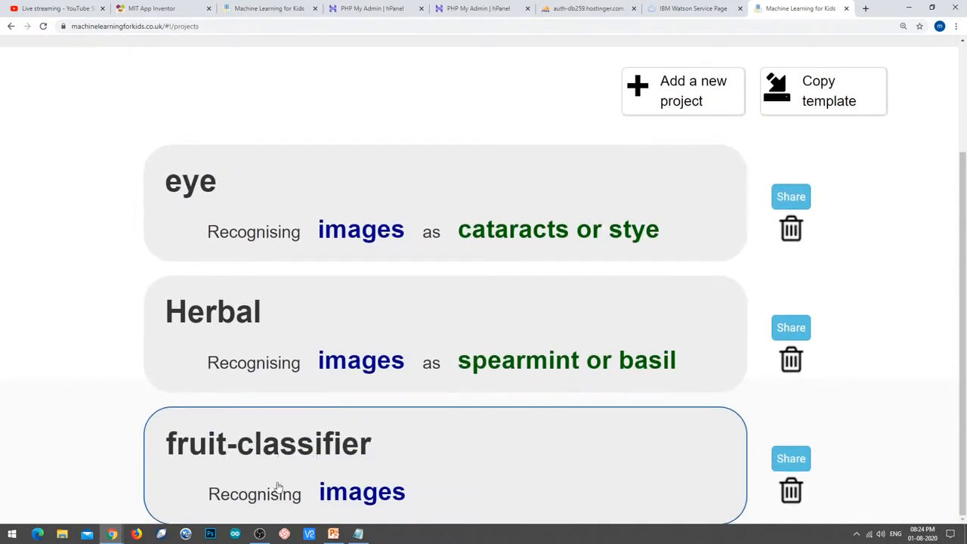
left_click(405, 453)
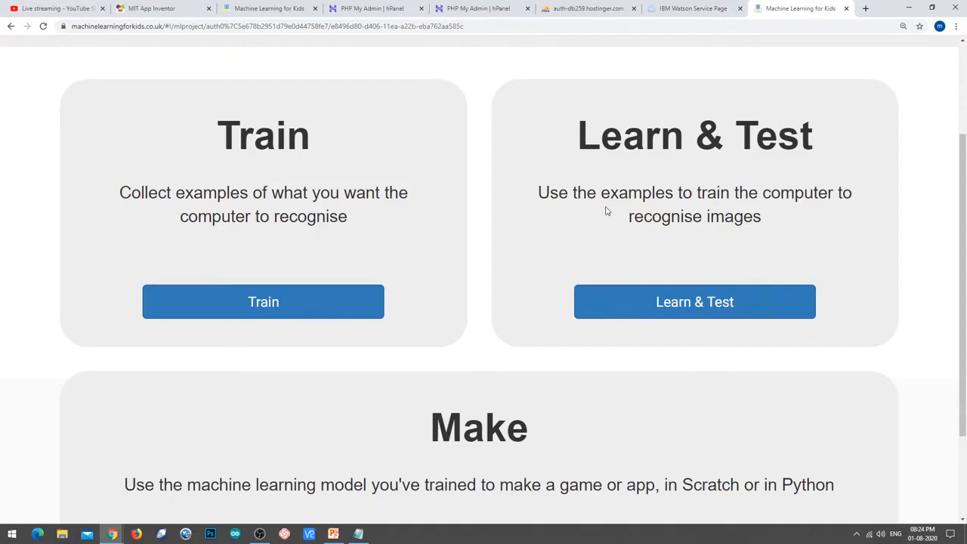
Highlight the Train and Learn & Test headings and the project title.
left_click_drag(206, 132, 320, 154)
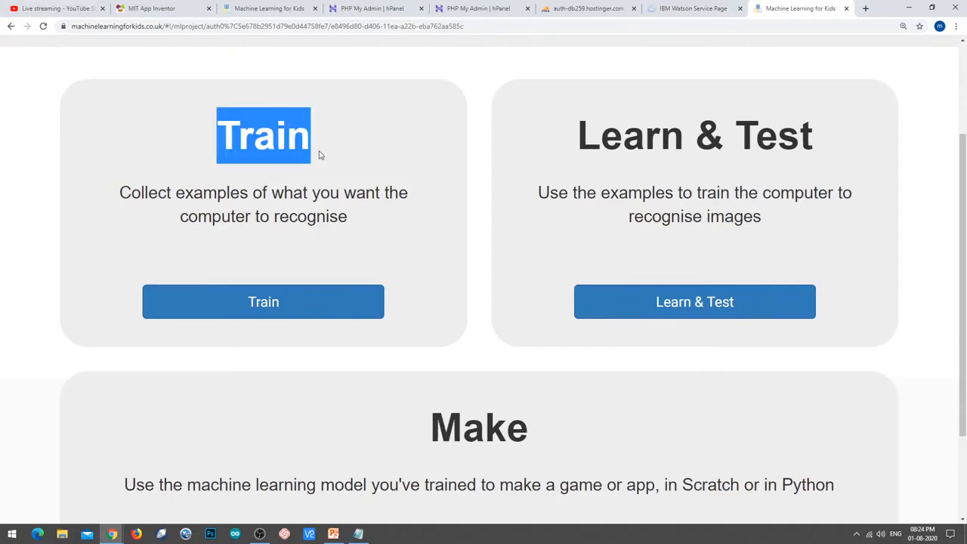
left_click_drag(723, 136, 795, 131)
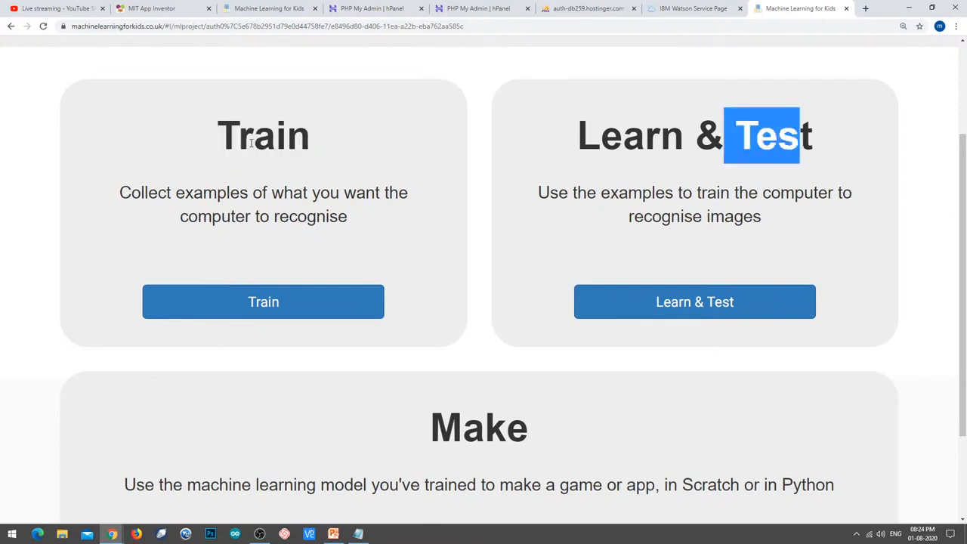
scroll(395, 173, "down", 1)
scroll(395, 199, "up", 2)
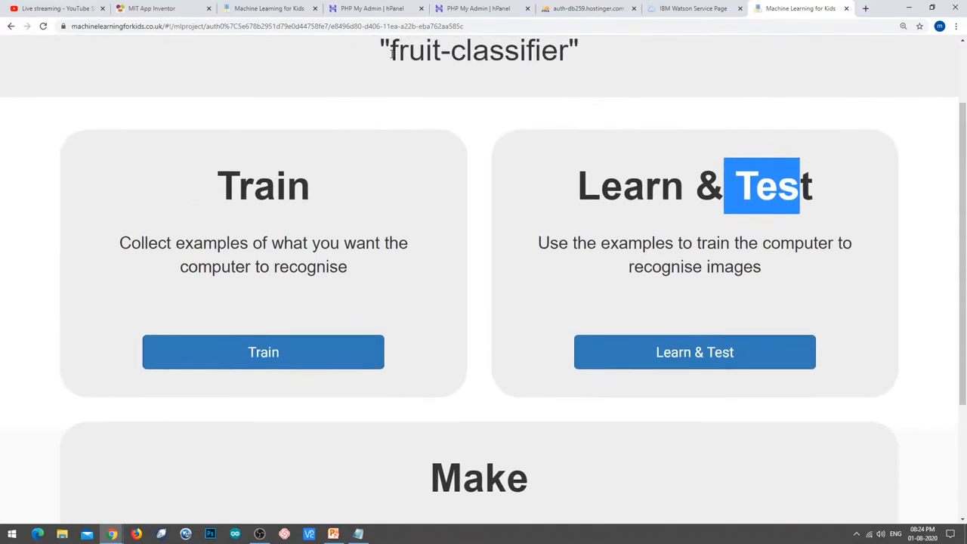
left_click_drag(389, 50, 442, 51)
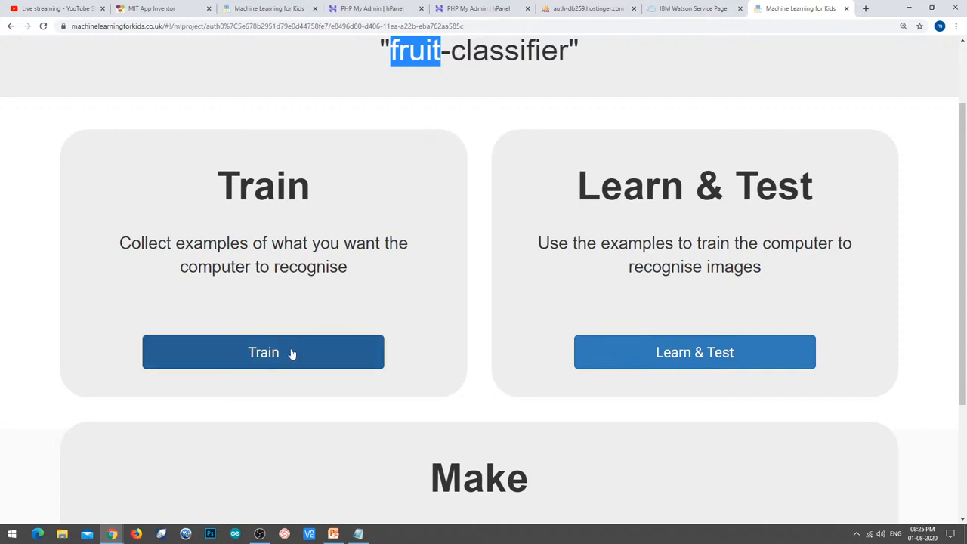
scroll(412, 272, "down", 2)
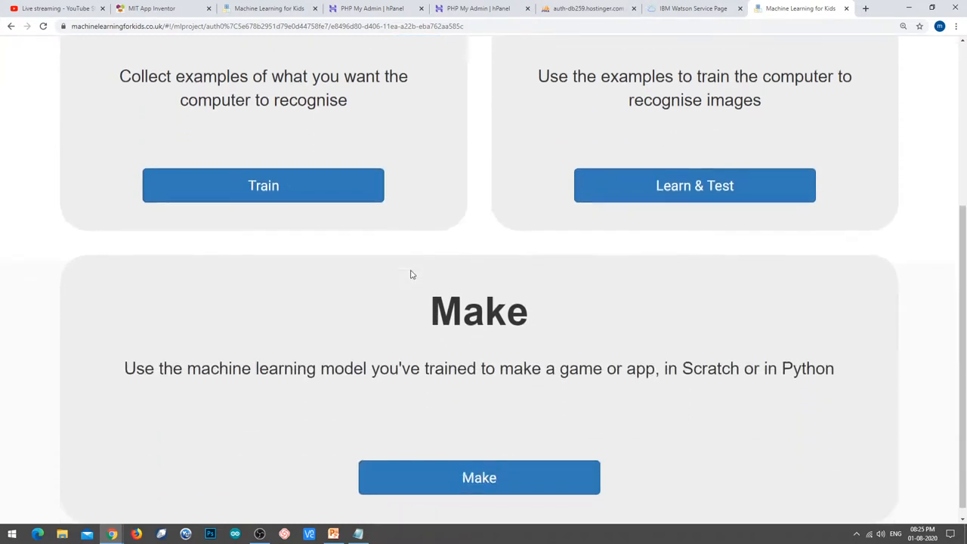
scroll(376, 276, "up", 3)
On the Train page, add two labels: 'apple' and 'orange'.
left_click(297, 375)
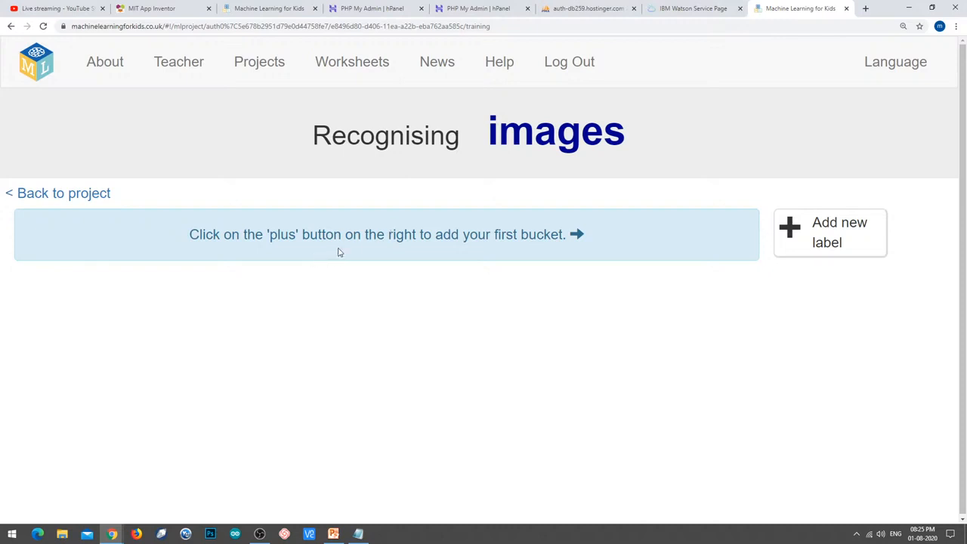
left_click(820, 236)
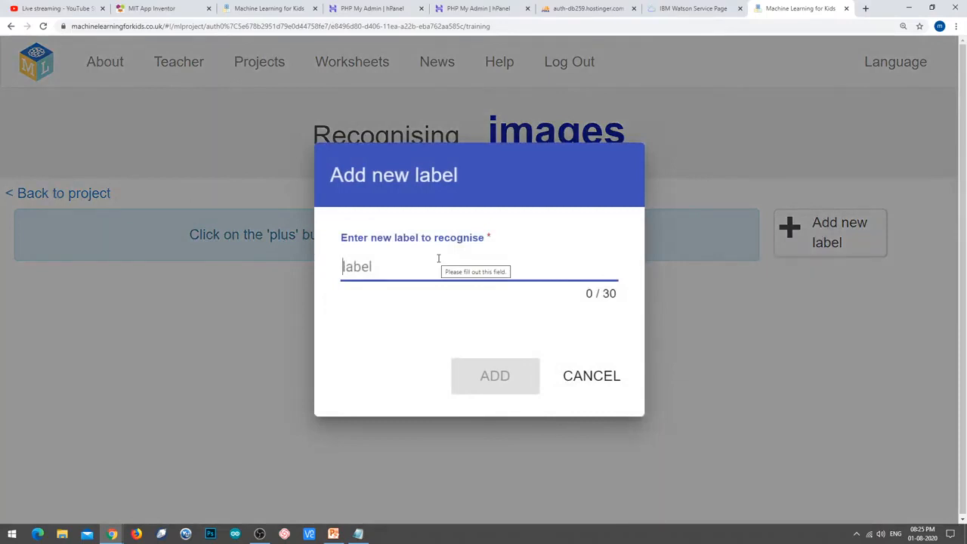
type("apple")
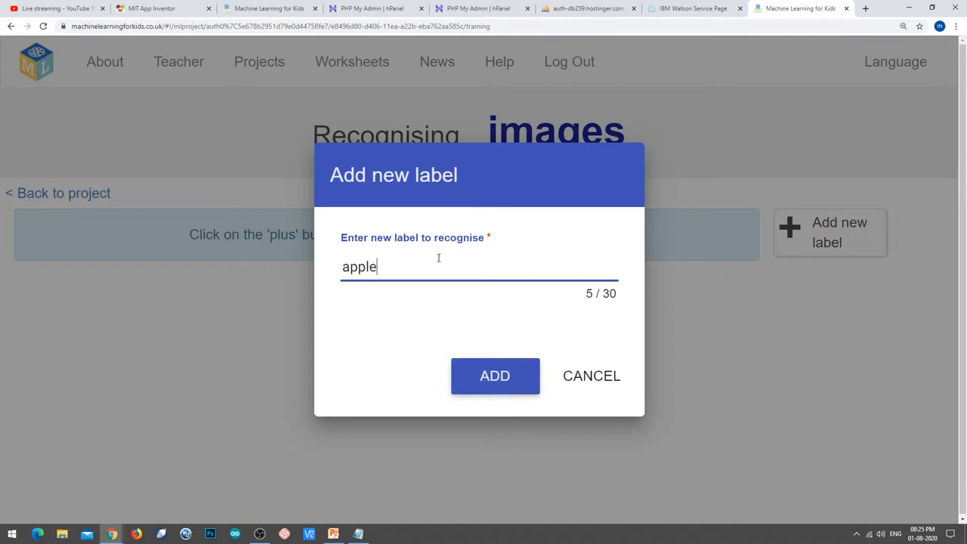
left_click(479, 377)
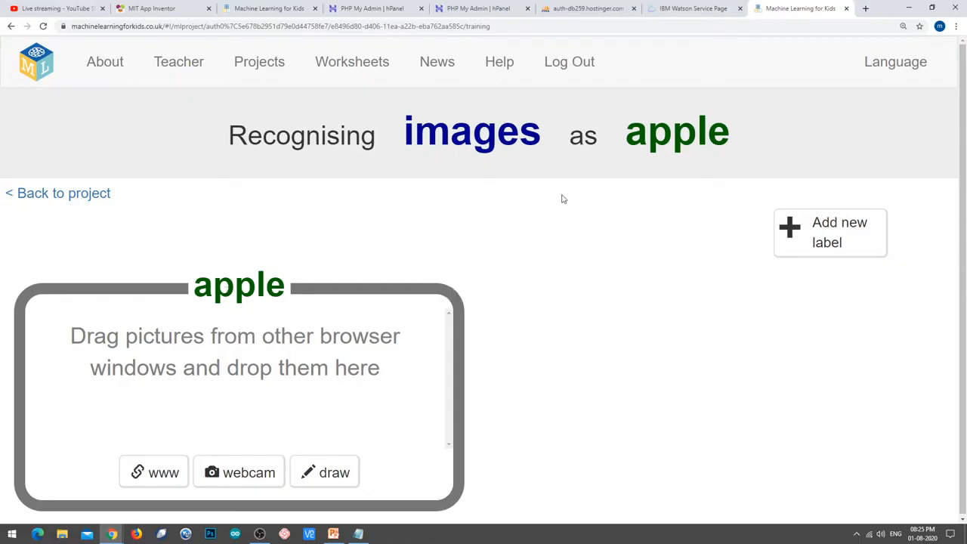
left_click(791, 233)
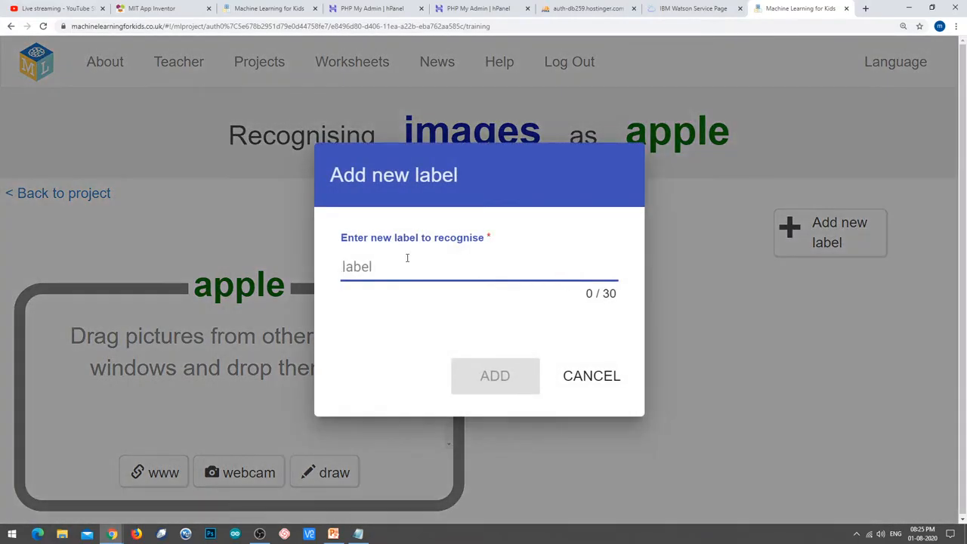
type("orange")
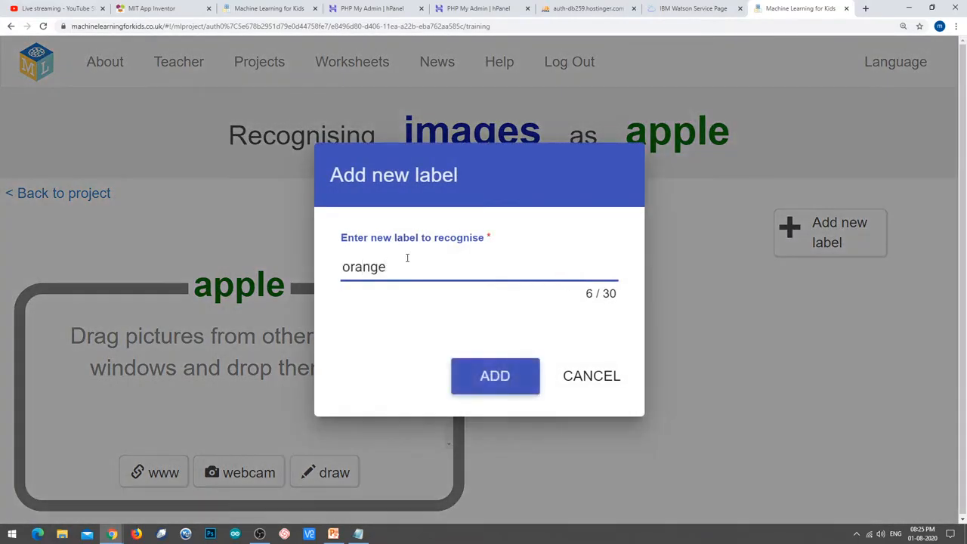
left_click(494, 378)
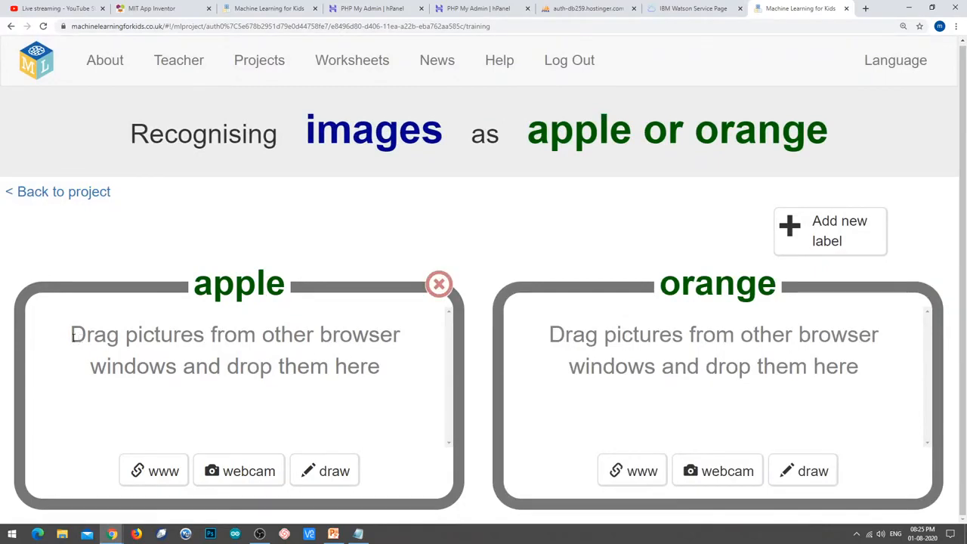
Highlight the placeholder text in the empty apple and orange buckets.
left_click_drag(73, 336, 398, 365)
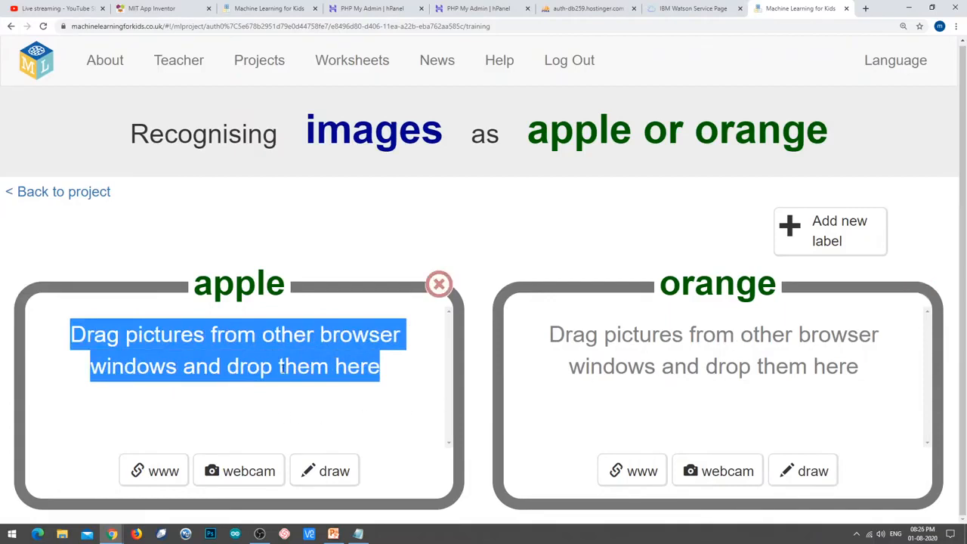
left_click(215, 353)
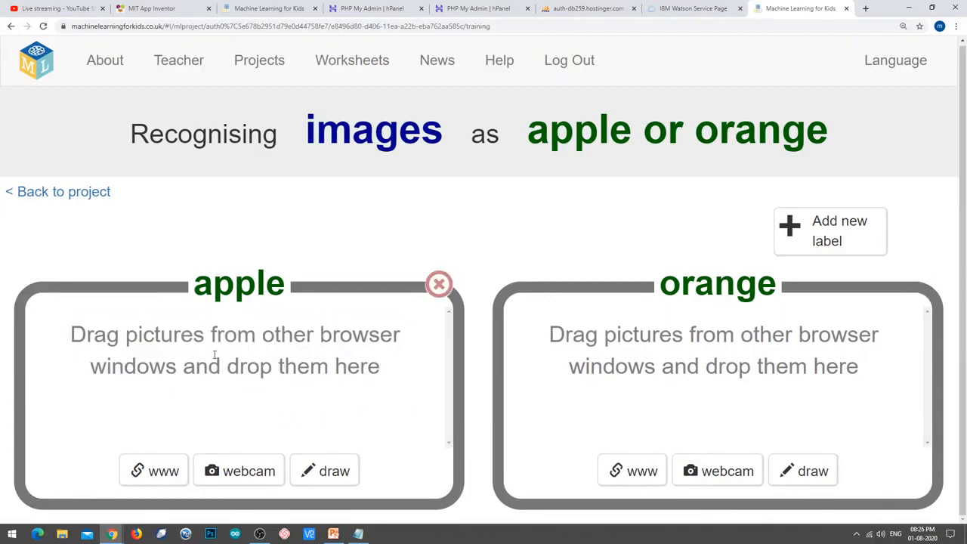
left_click_drag(551, 334, 869, 368)
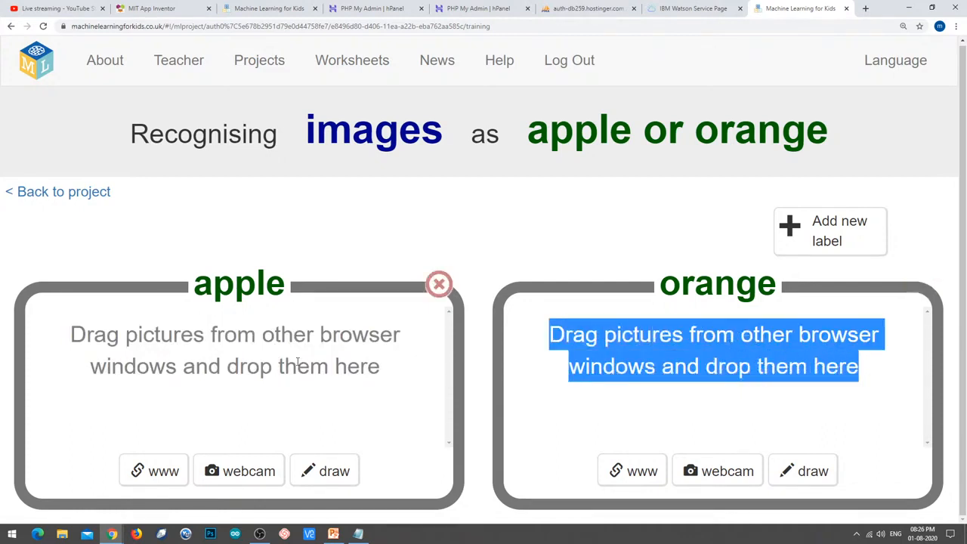
triple_click(253, 361)
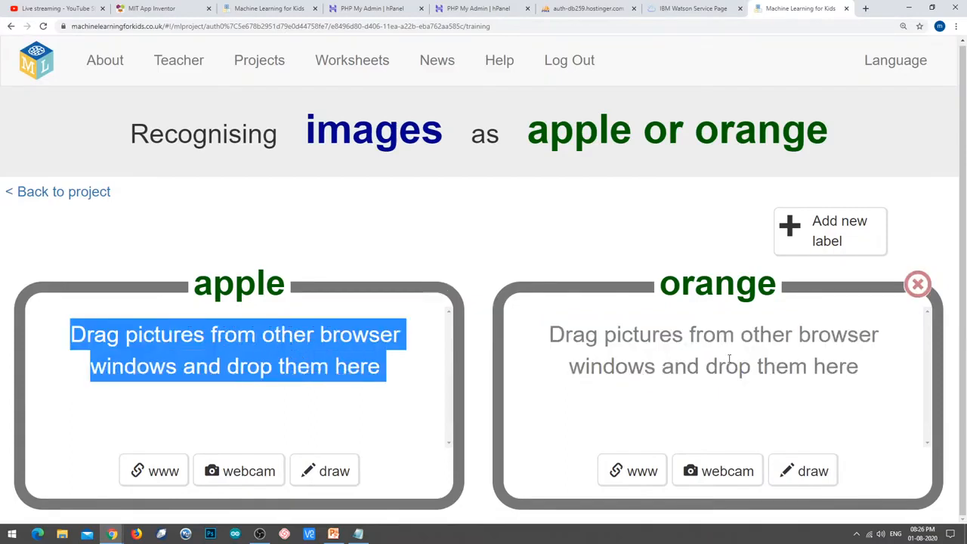
left_click_drag(545, 338, 892, 376)
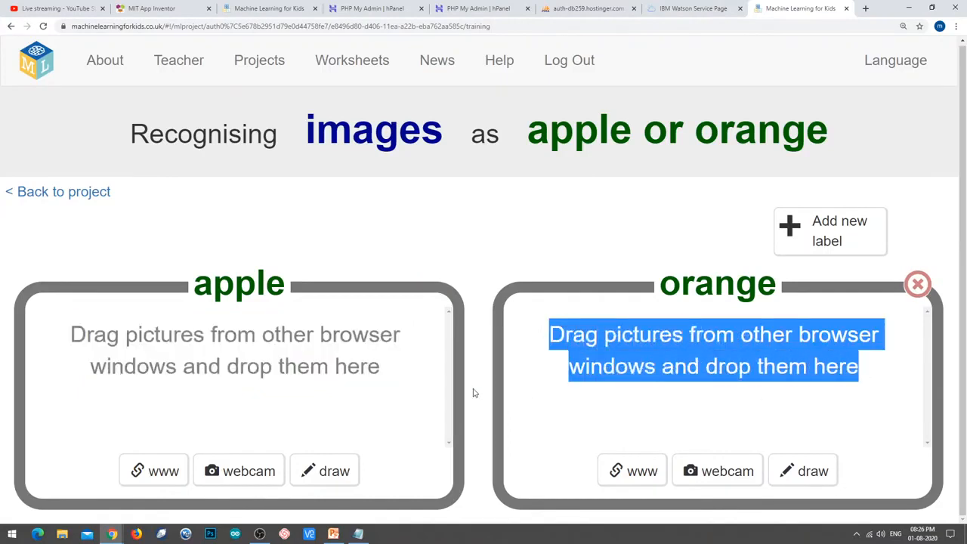
In a new tab, search Google Images for 'apple fruit'.
left_click(866, 9)
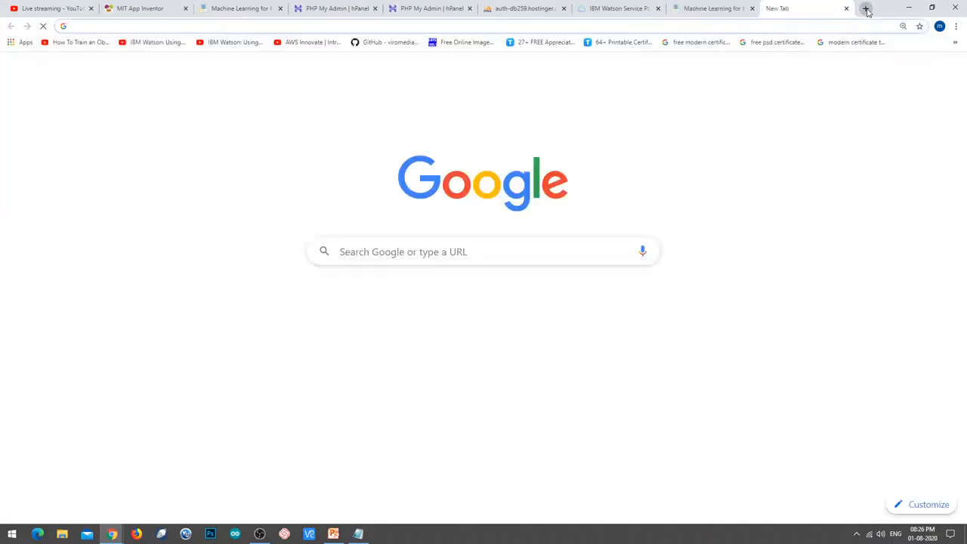
type("apple")
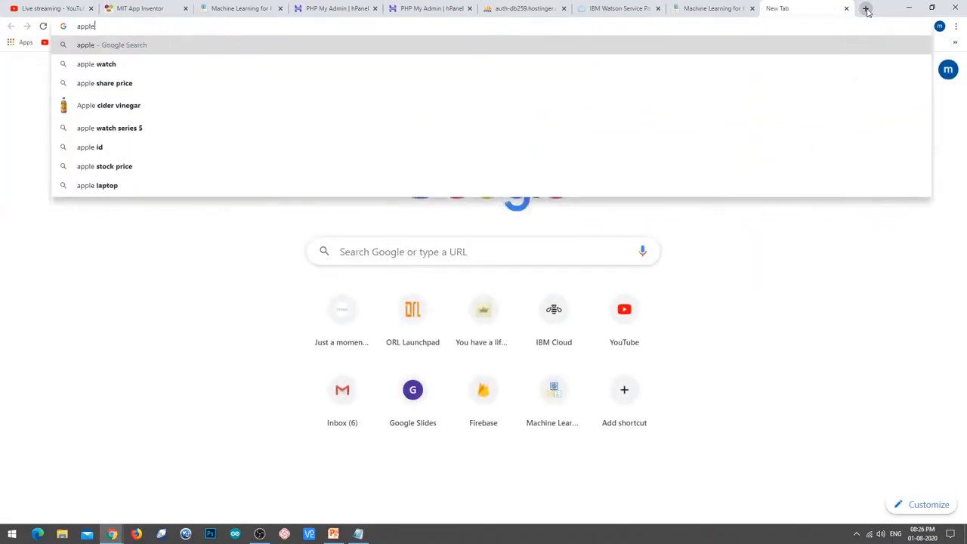
key("Return")
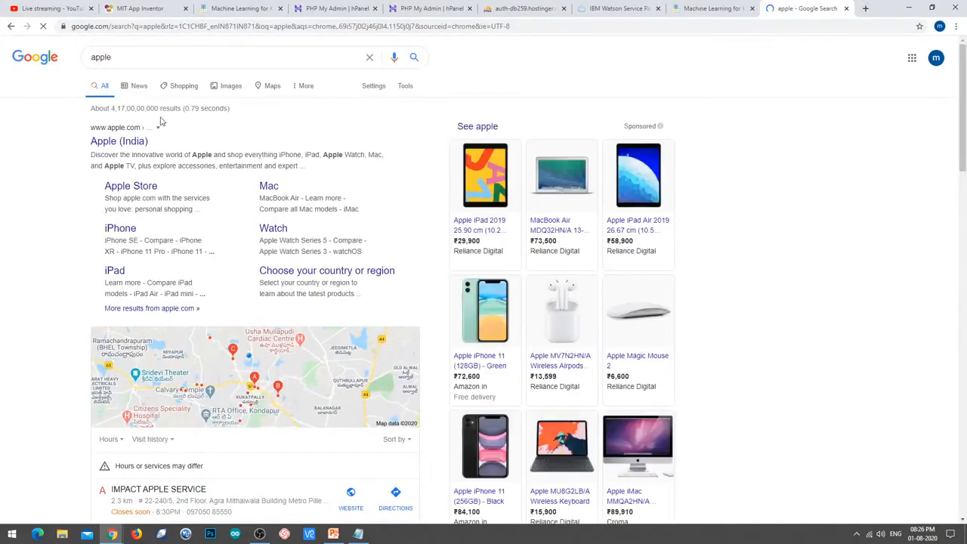
left_click(152, 55)
type("fruit")
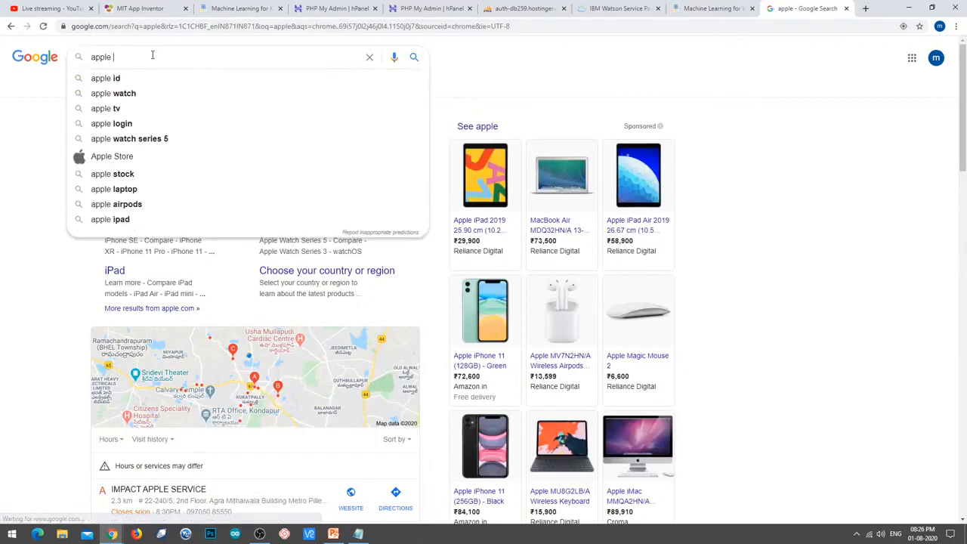
key("Return")
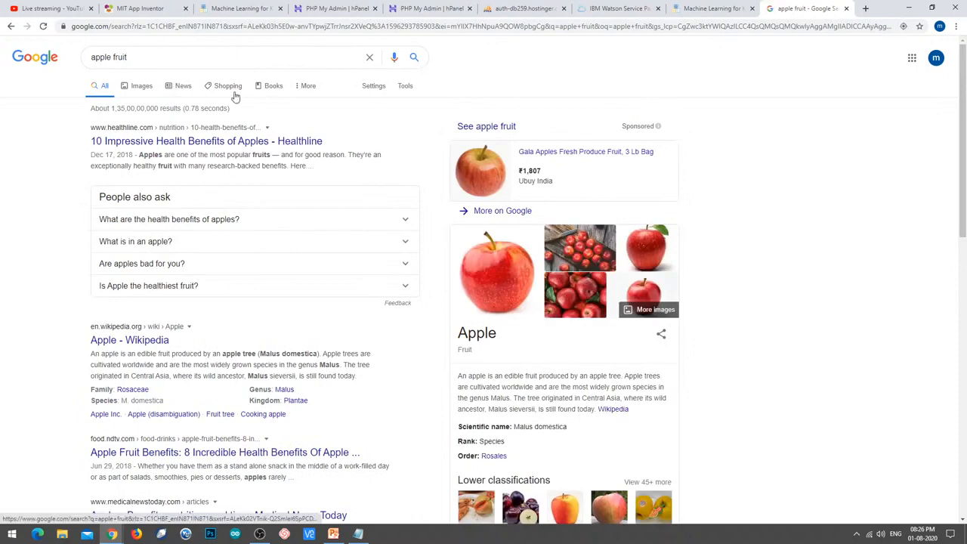
left_click(143, 92)
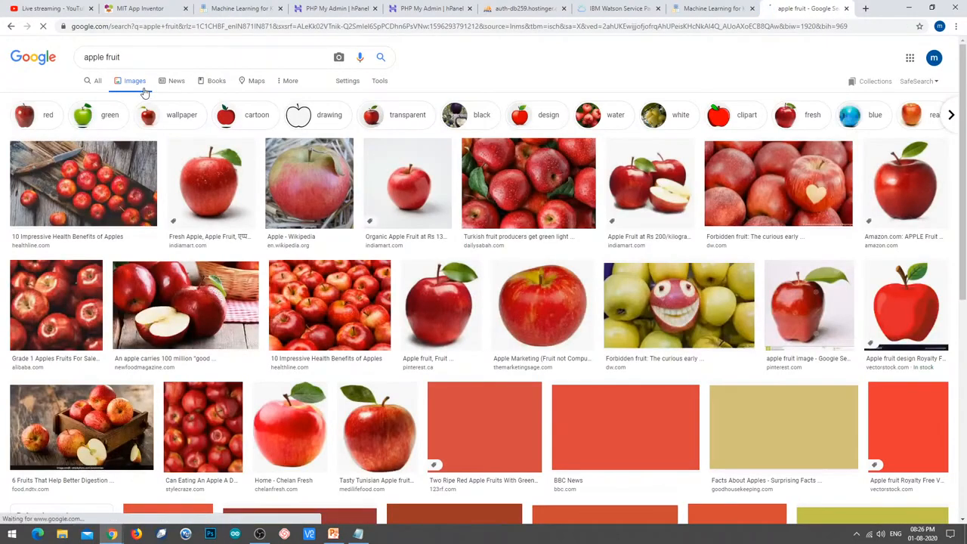
Add the red Honeycrisp apple image to the apple label by pasting its URL.
left_click(540, 312)
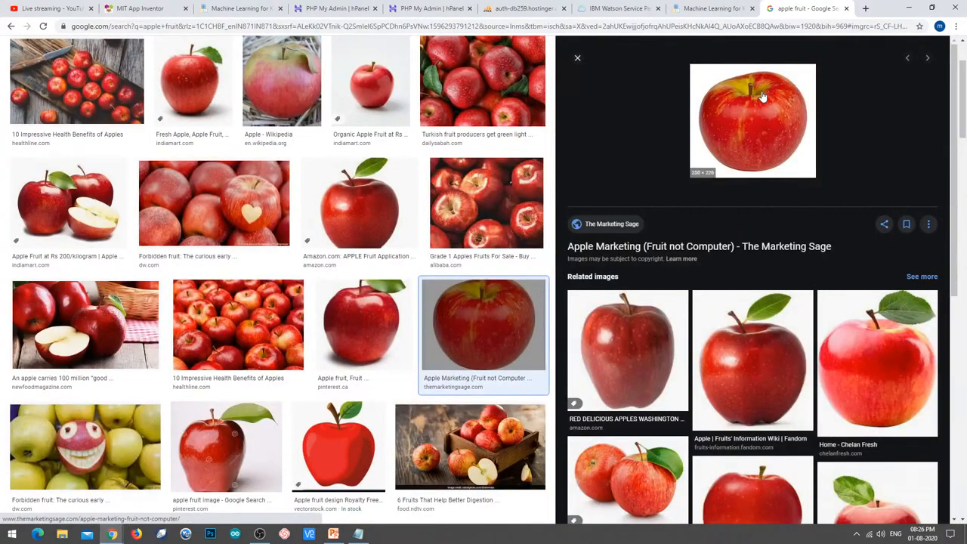
right_click(762, 92)
left_click(804, 172)
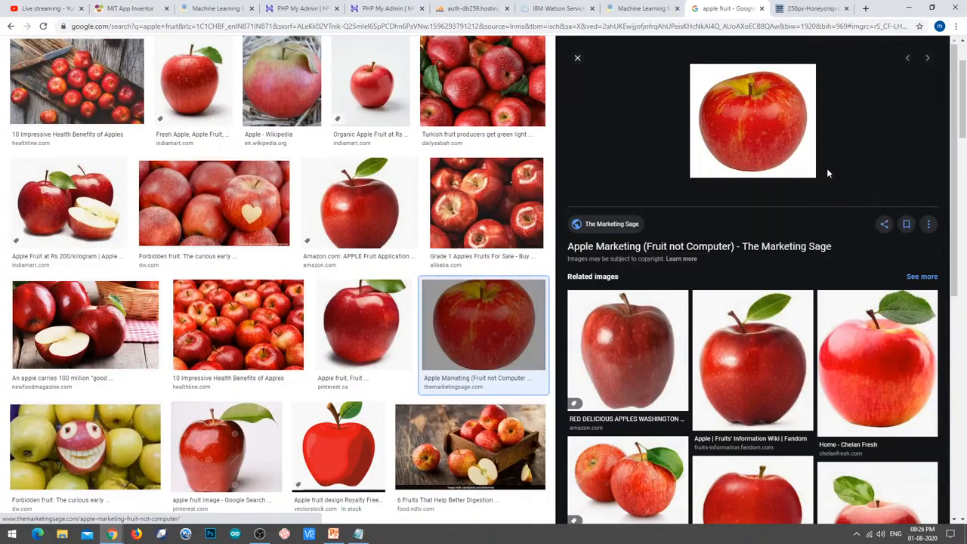
left_click(810, 8)
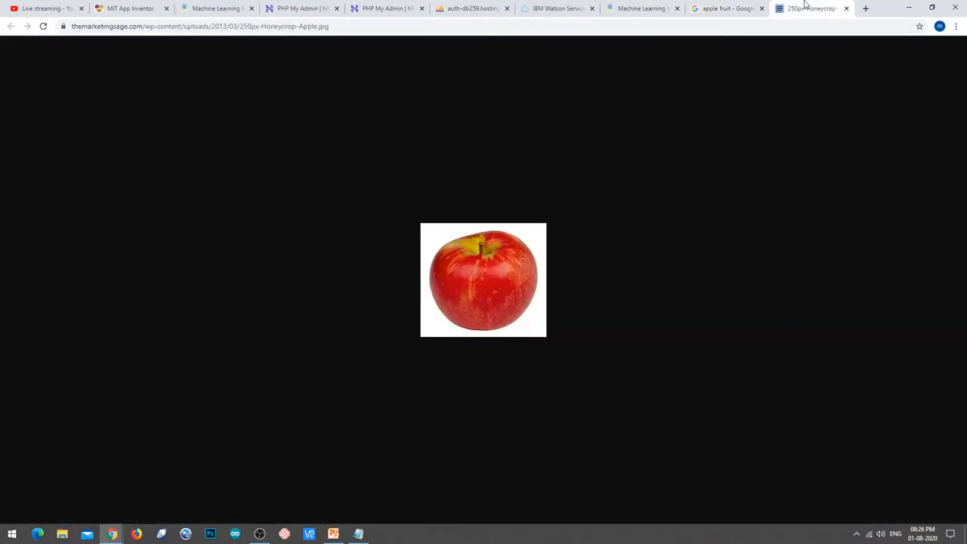
left_click(393, 24)
key("ctrl+c")
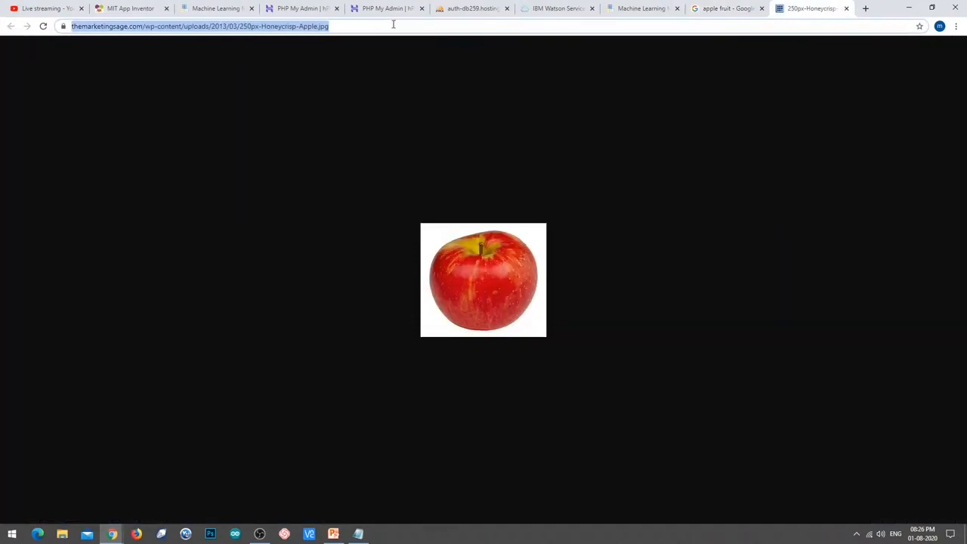
left_click(638, 9)
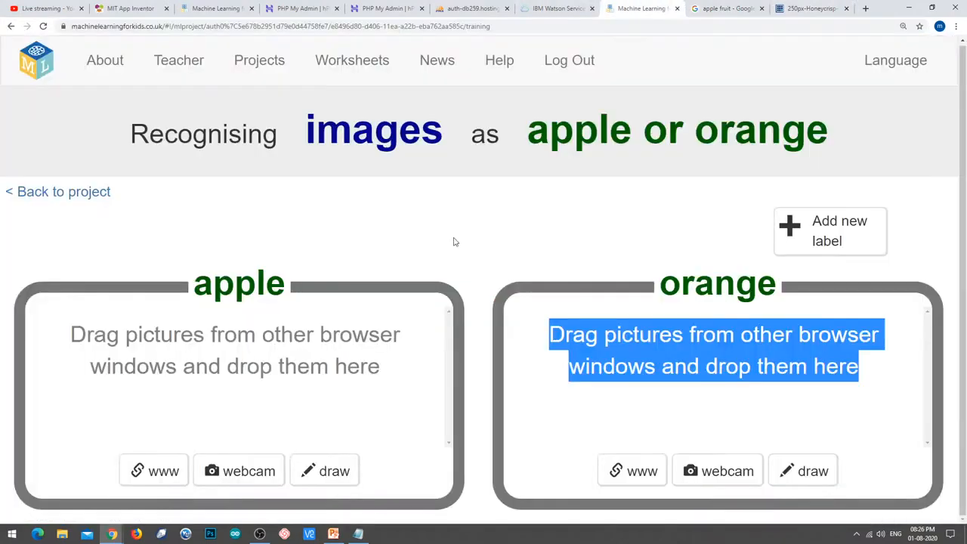
left_click(154, 471)
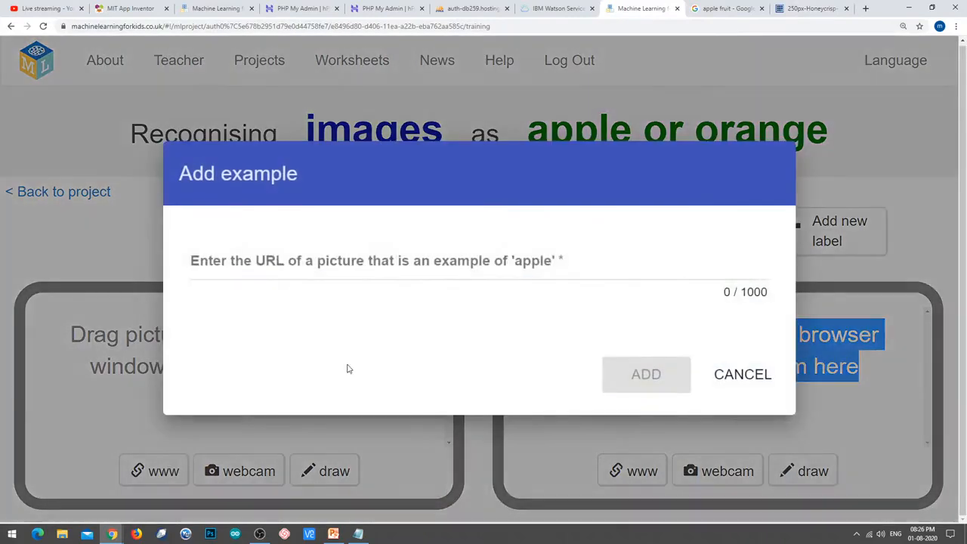
key("ctrl+v")
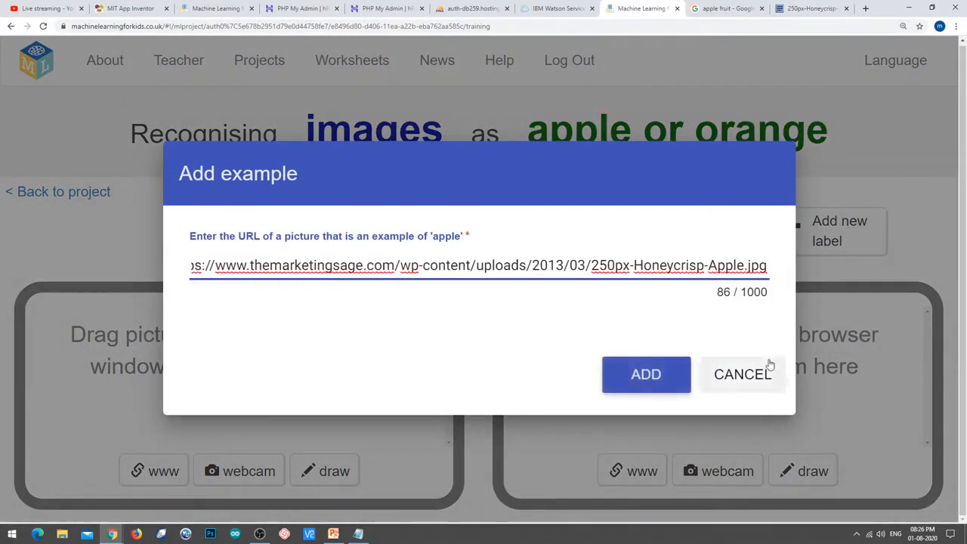
left_click(659, 389)
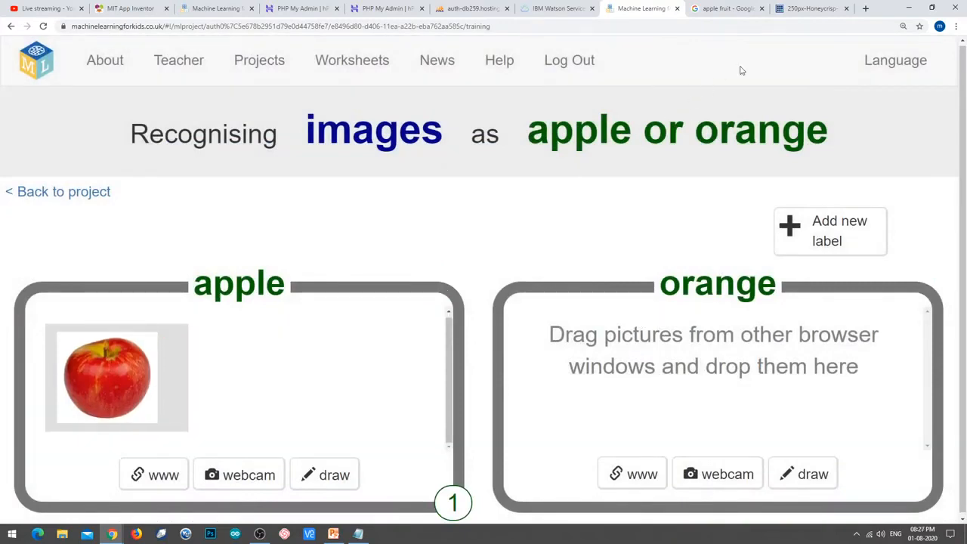
left_click(742, 7)
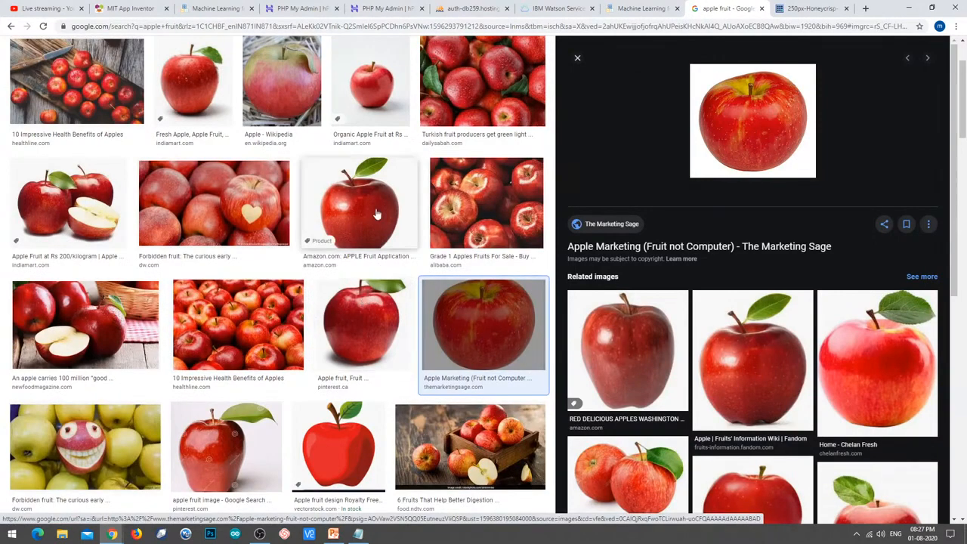
Add the Pinterest red apple with a green leaf as the apple label's second example via its URL.
left_click(372, 324)
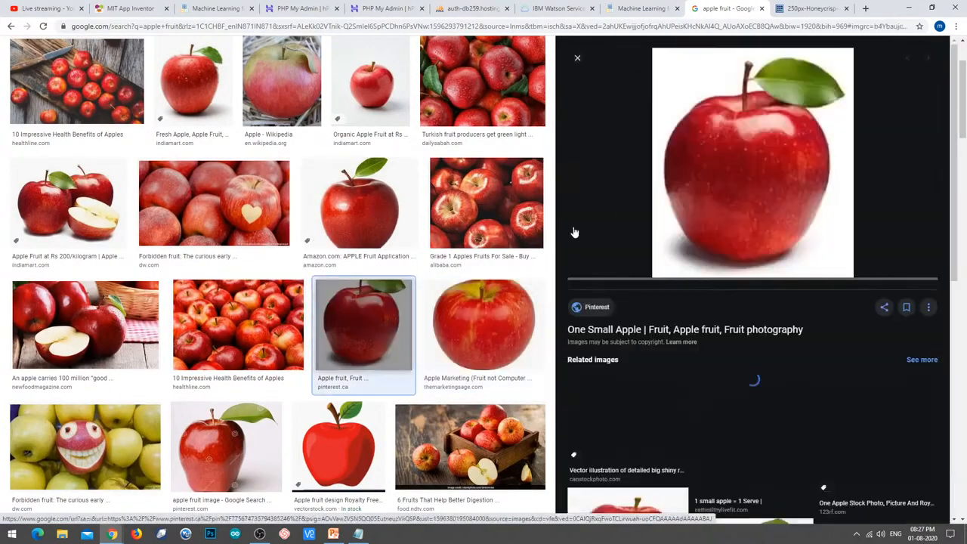
right_click(777, 160)
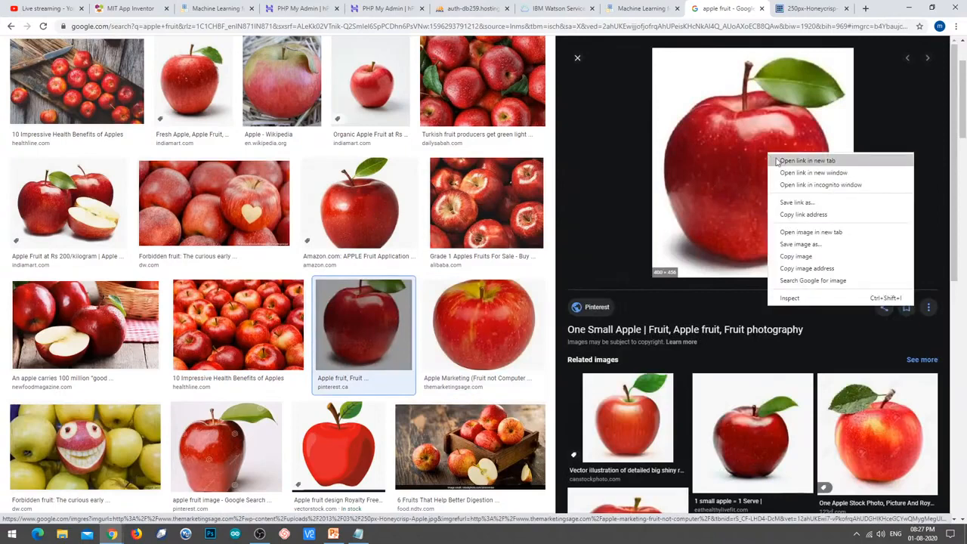
left_click(812, 233)
left_click(725, 7)
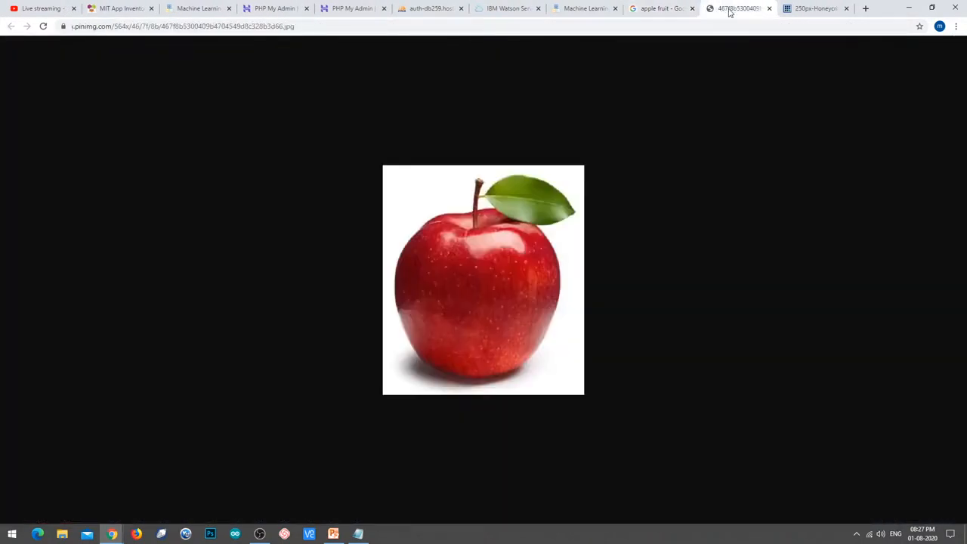
left_click(411, 25)
key("ctrl+c")
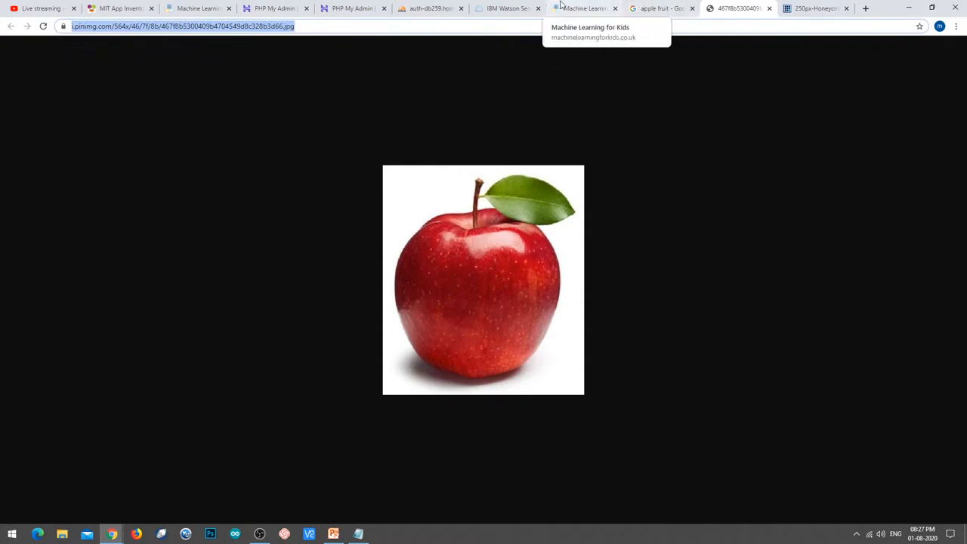
left_click(583, 8)
left_click(163, 474)
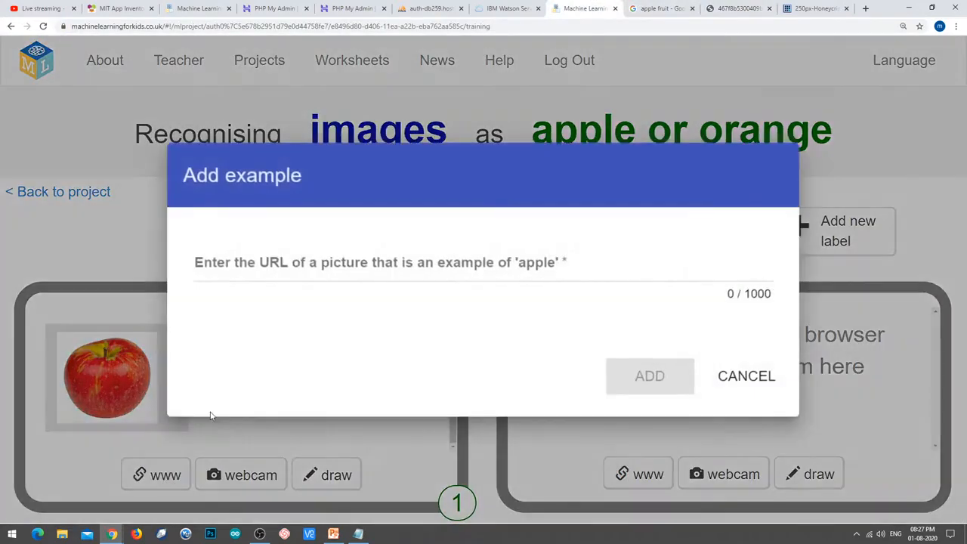
left_click(302, 254)
key("ctrl+v")
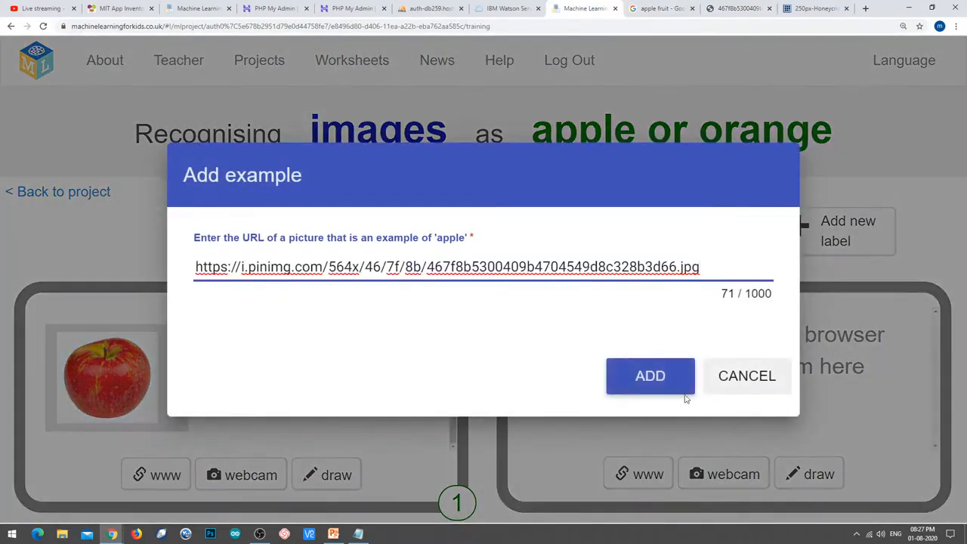
left_click(639, 380)
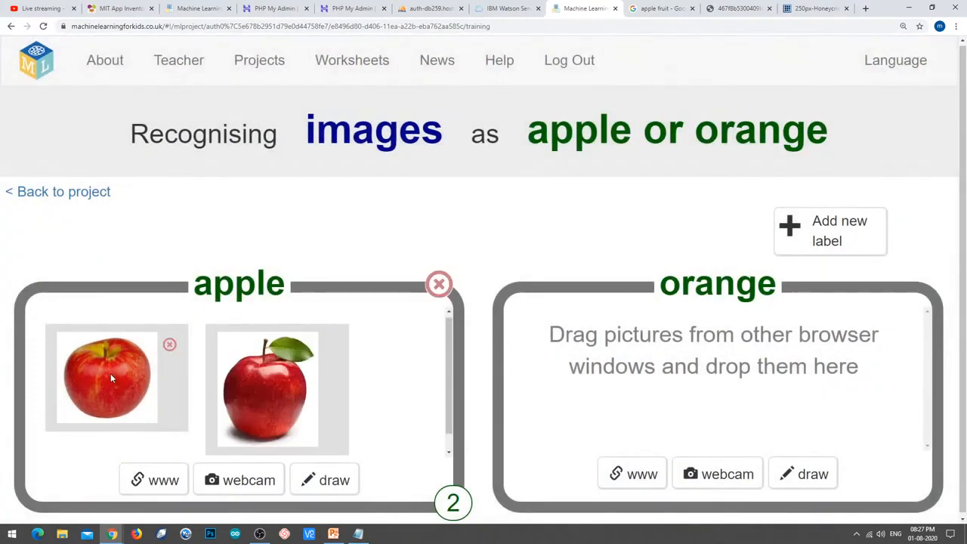
scroll(113, 378, "down", 1)
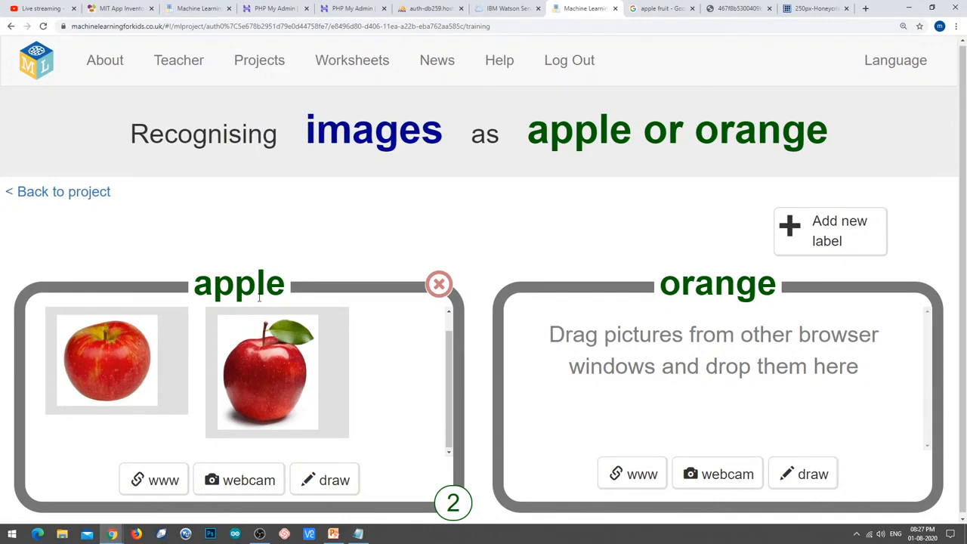
left_click(829, 7)
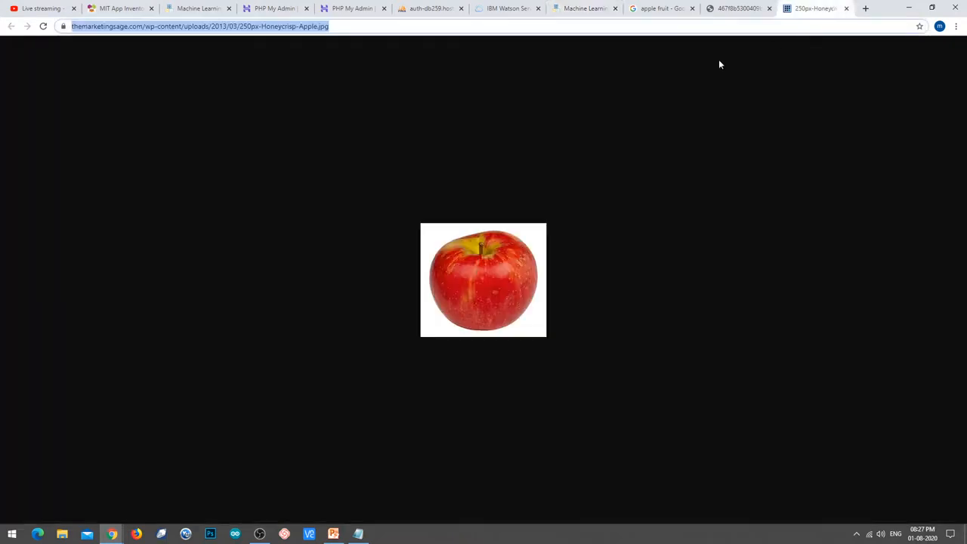
Open the Two Ripe Red Apple Fruits image in its own tab and select its URL.
left_click(648, 6)
scroll(348, 343, "down", 1)
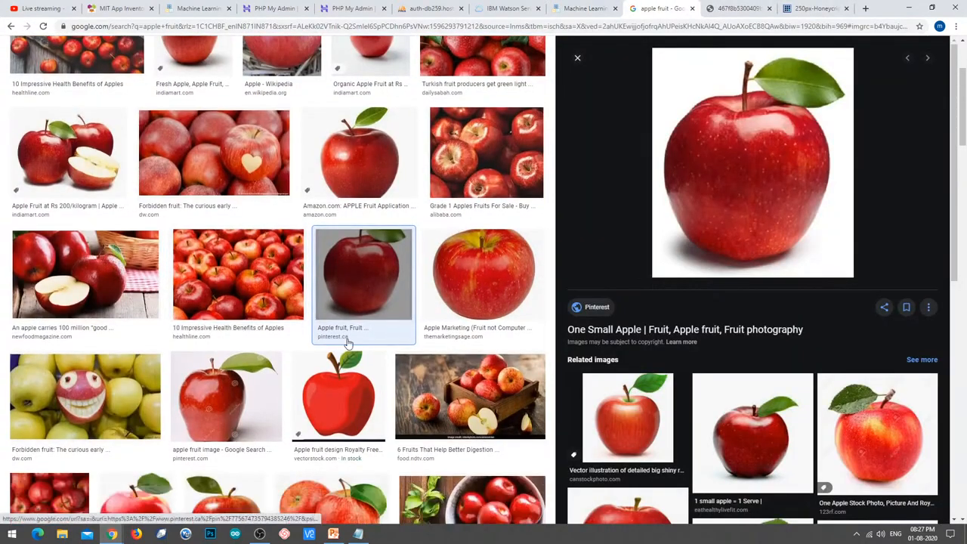
scroll(348, 344, "down", 1)
left_click(348, 344)
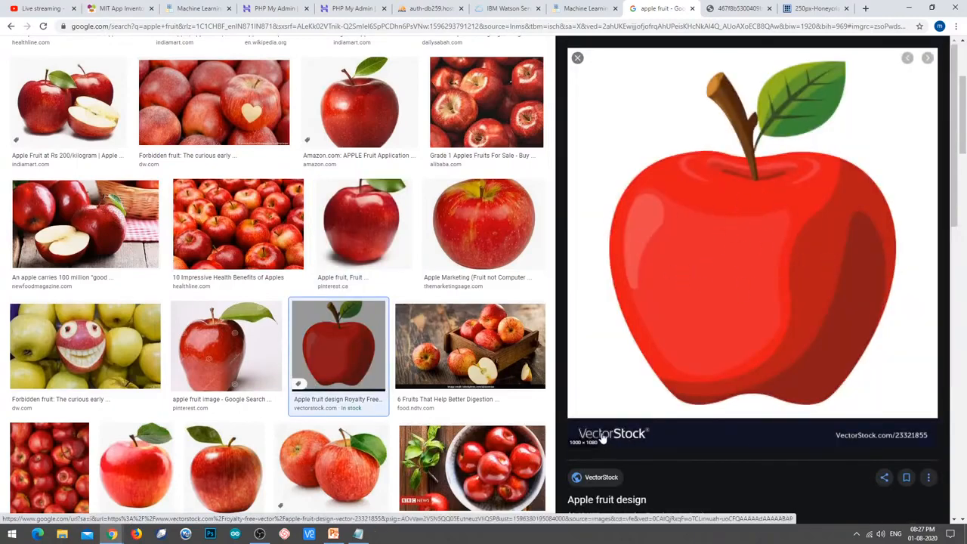
scroll(325, 400, "down", 1)
left_click(319, 407)
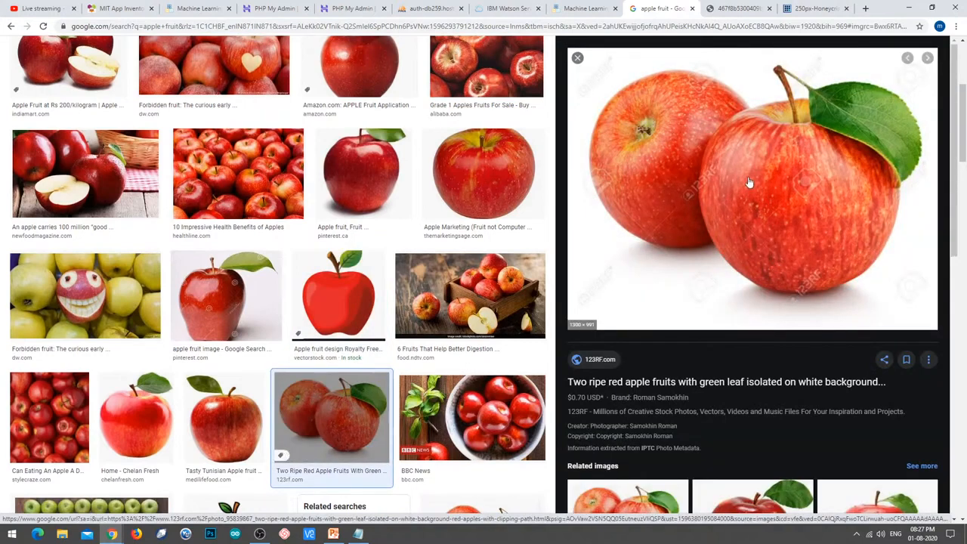
right_click(718, 152)
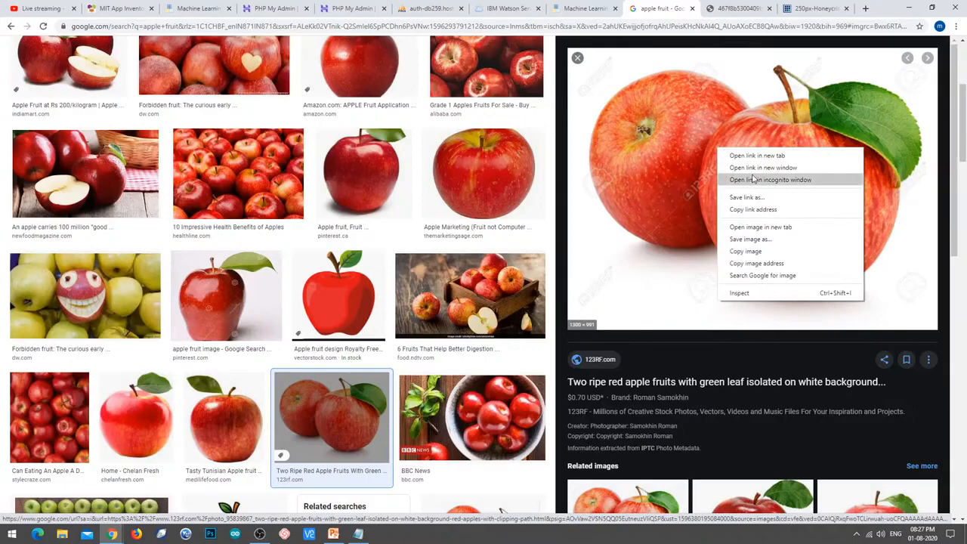
left_click(764, 228)
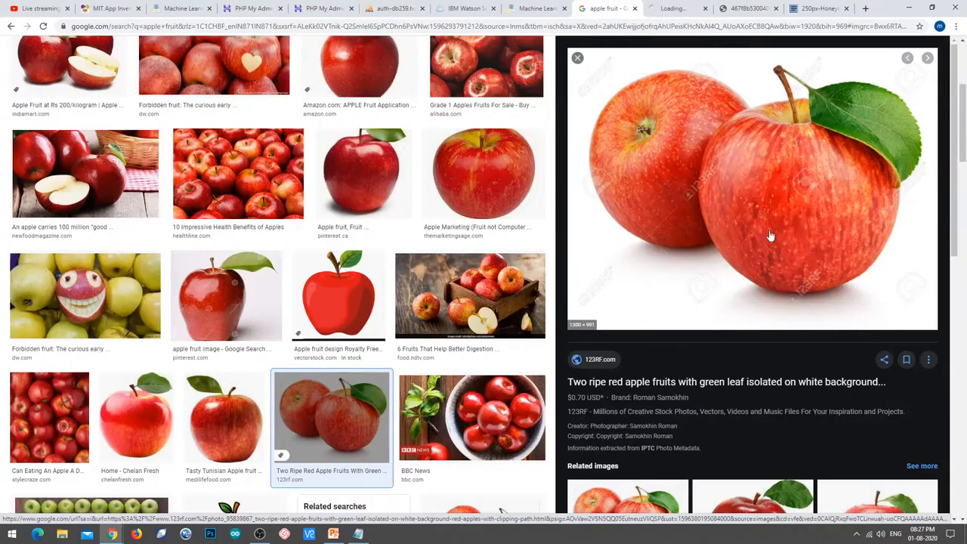
left_click(668, 8)
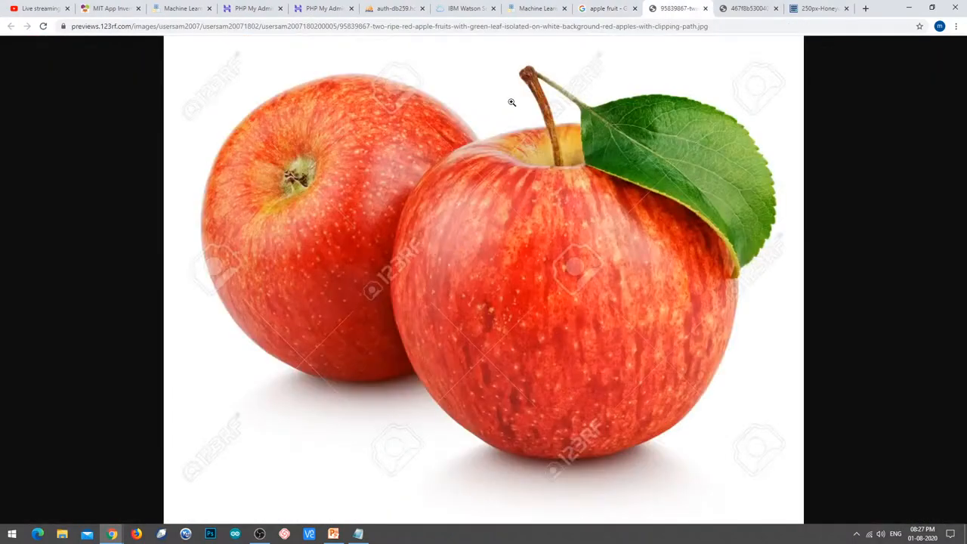
left_click(544, 30)
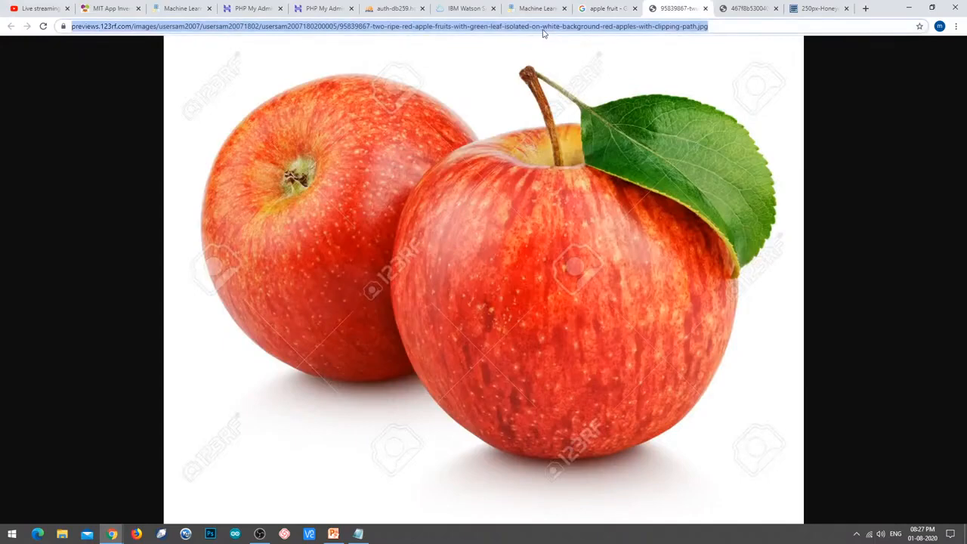
Paste that URL under apple to add it as the third apple example.
left_click(538, 9)
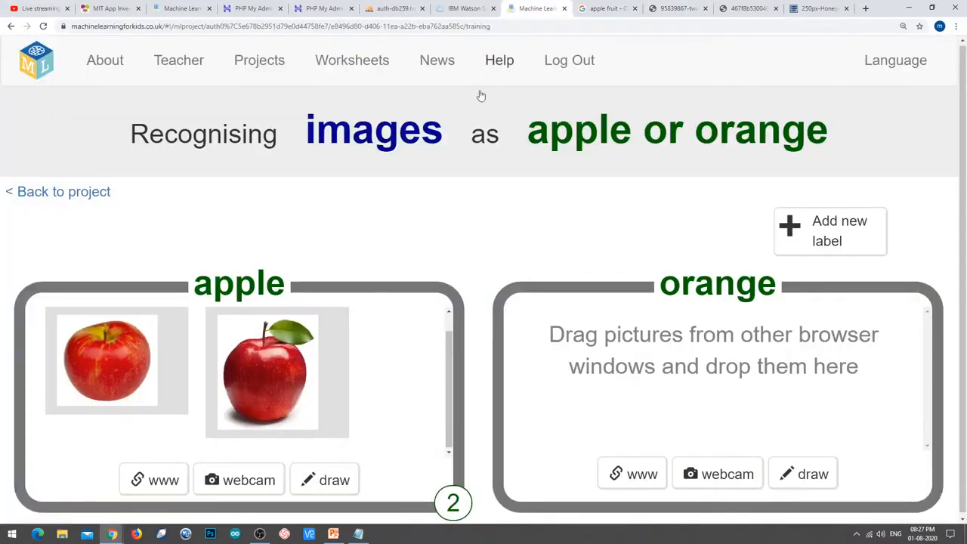
left_click(173, 482)
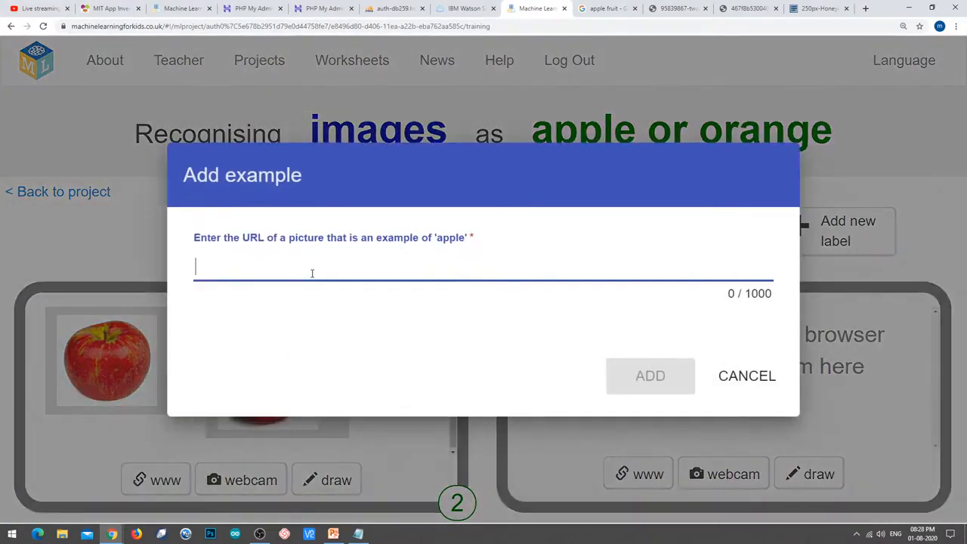
type("...d-apple-fruits-with-green-leaf-isolated-on-white-background-red-apples-with-clipping-path.jpg")
left_click(649, 378)
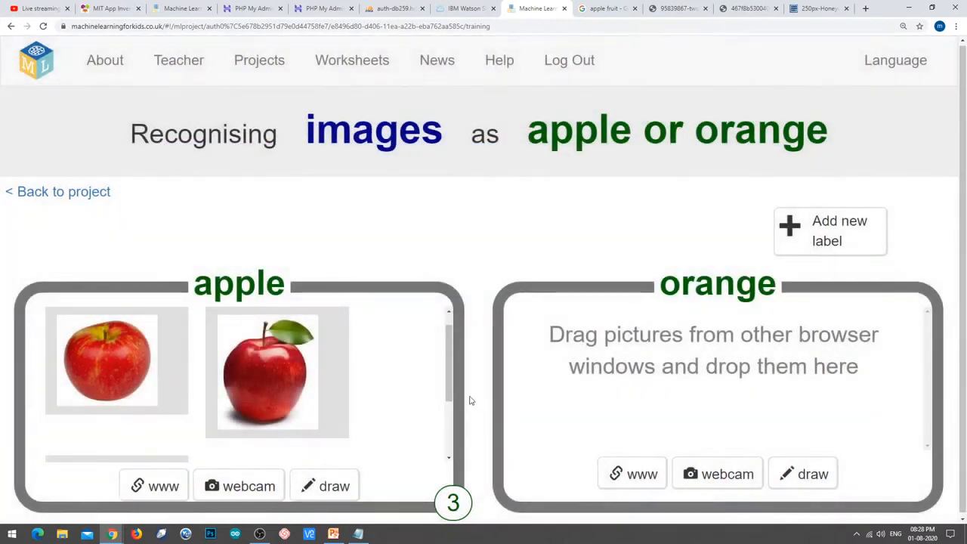
left_click_drag(448, 346, 447, 400)
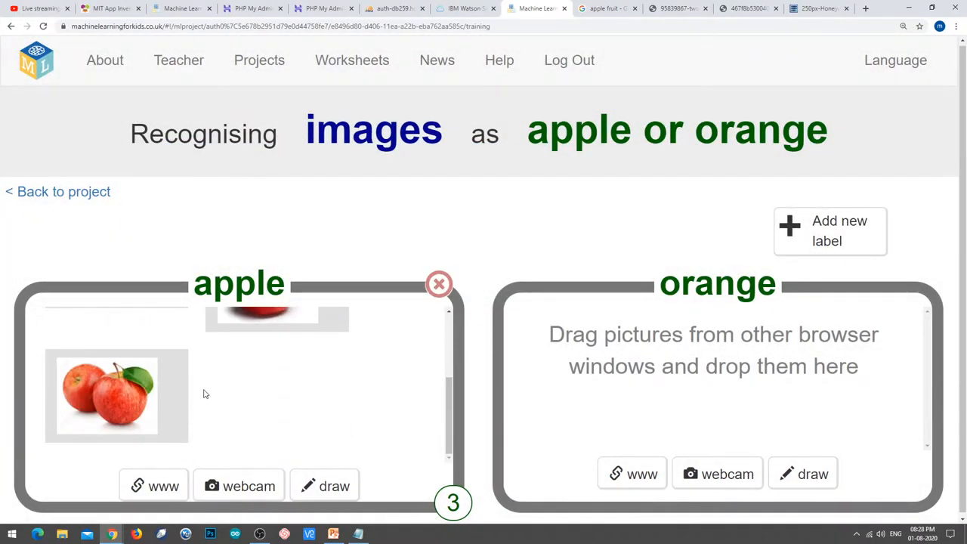
Add the Chelan Fresh red apple with leaf as the fourth apple example via its URL.
scroll(386, 358, "down", 1)
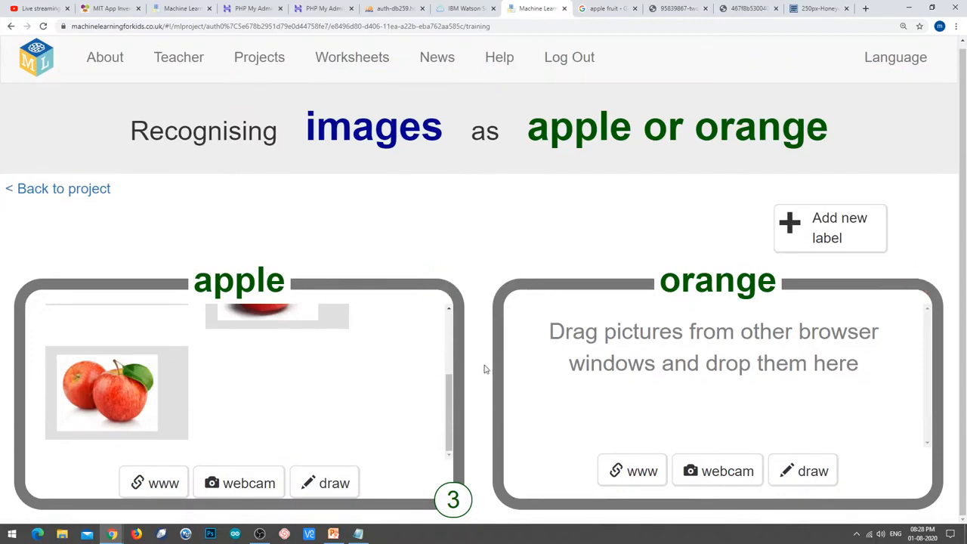
left_click(624, 6)
scroll(132, 338, "down", 3)
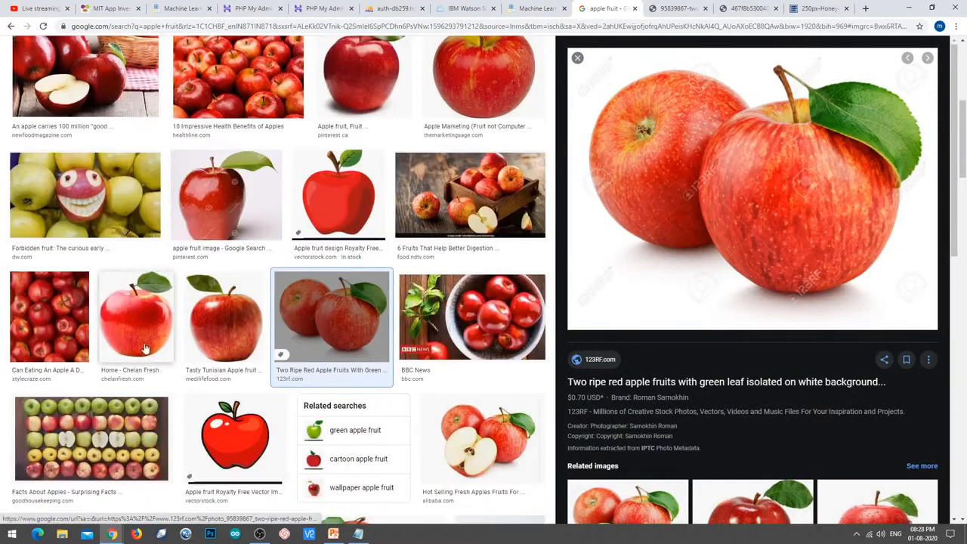
left_click(132, 338)
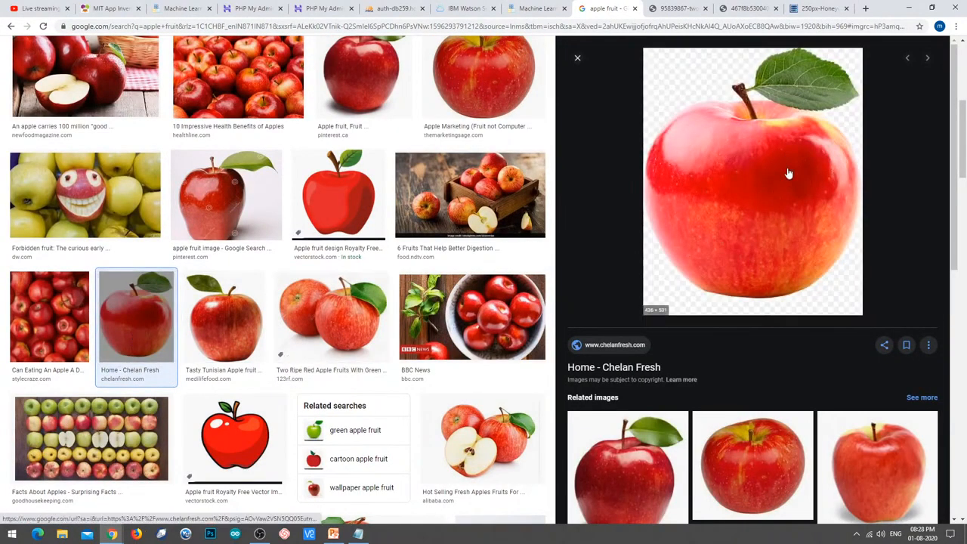
right_click(750, 182)
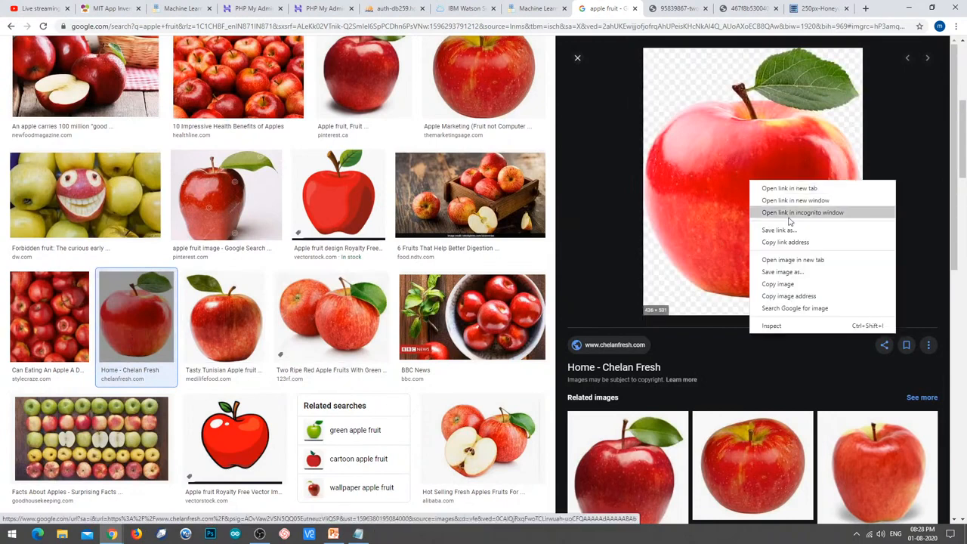
left_click(796, 260)
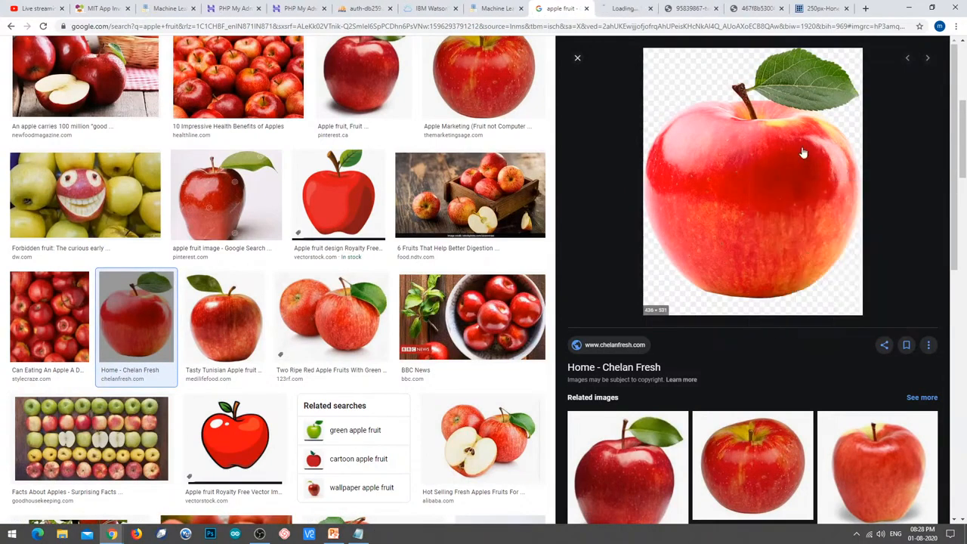
left_click(625, 8)
left_click(386, 26)
key("ctrl+c")
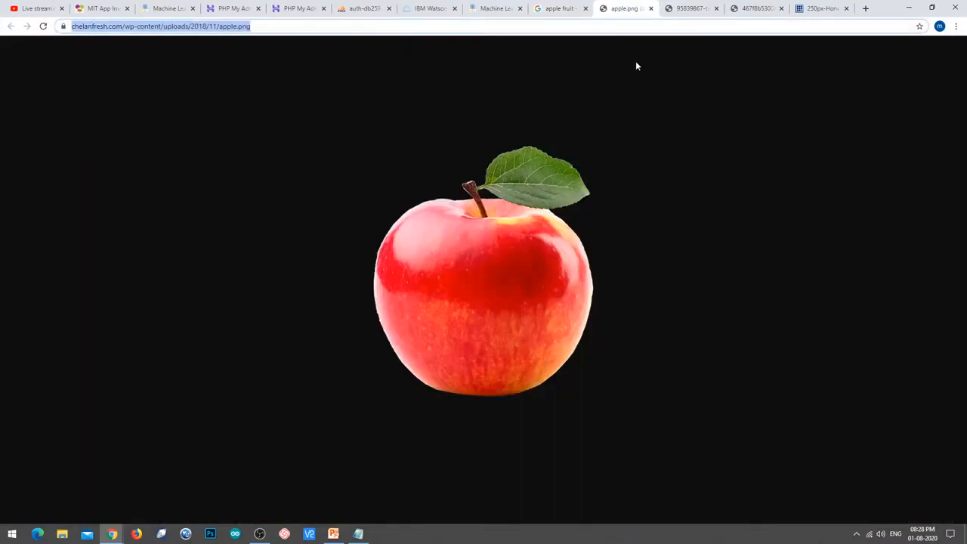
left_click(490, 7)
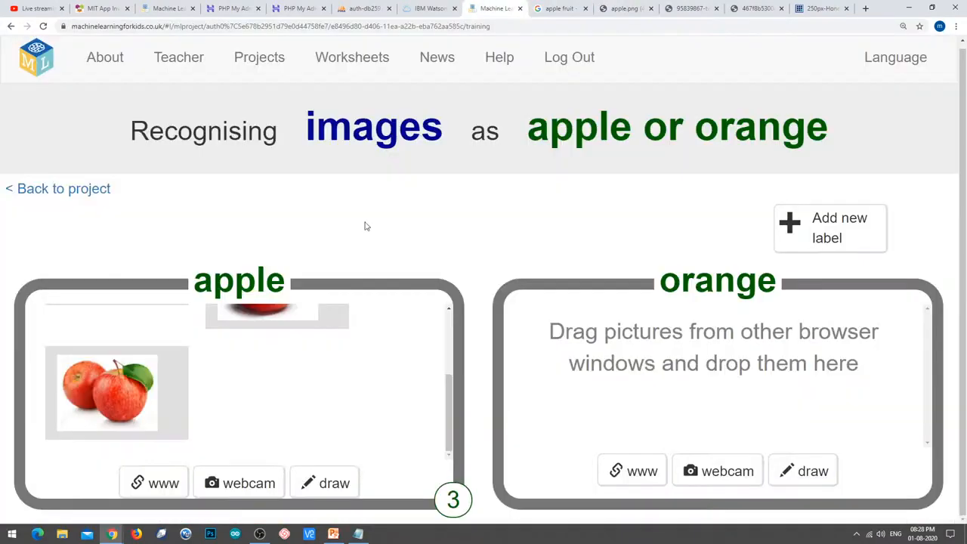
left_click(181, 478)
key("ctrl+v")
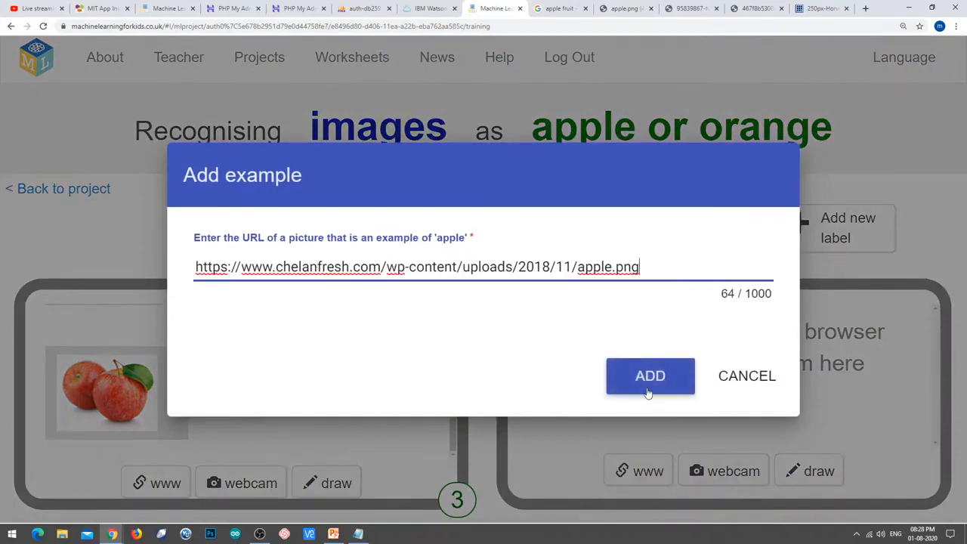
left_click(649, 388)
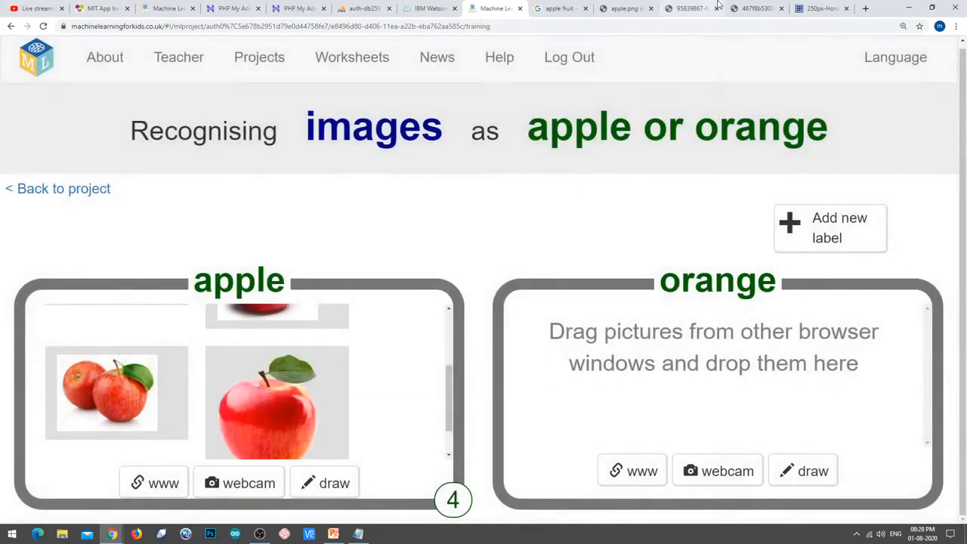
Open The Marketing Sage's 250px-Honeycrisp-Apple.jpg image in a new tab.
left_click(559, 8)
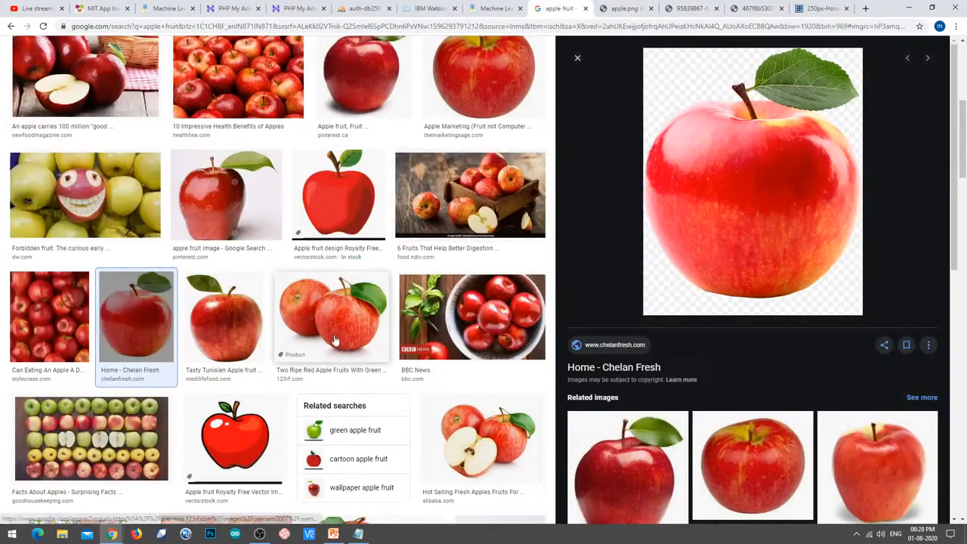
scroll(485, 361, "down", 3)
left_click(486, 361)
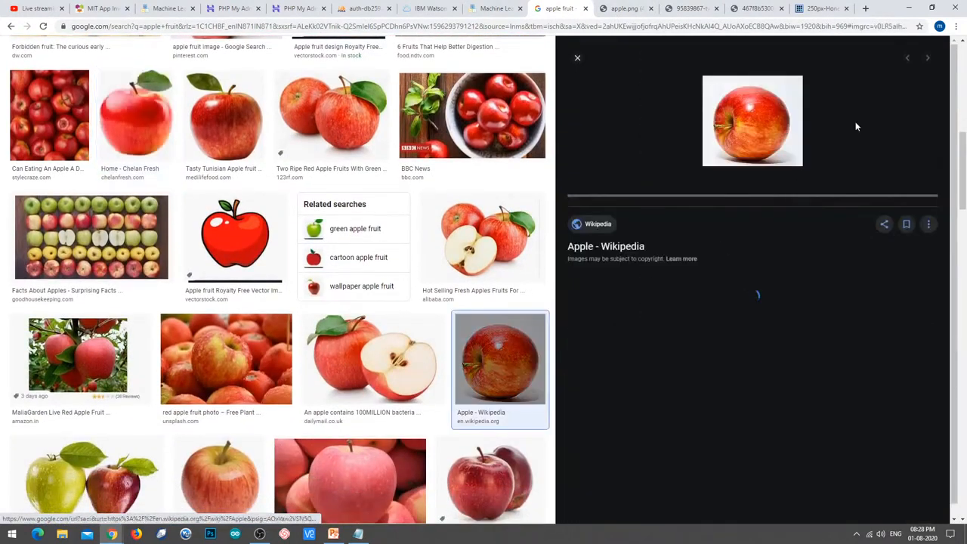
right_click(759, 130)
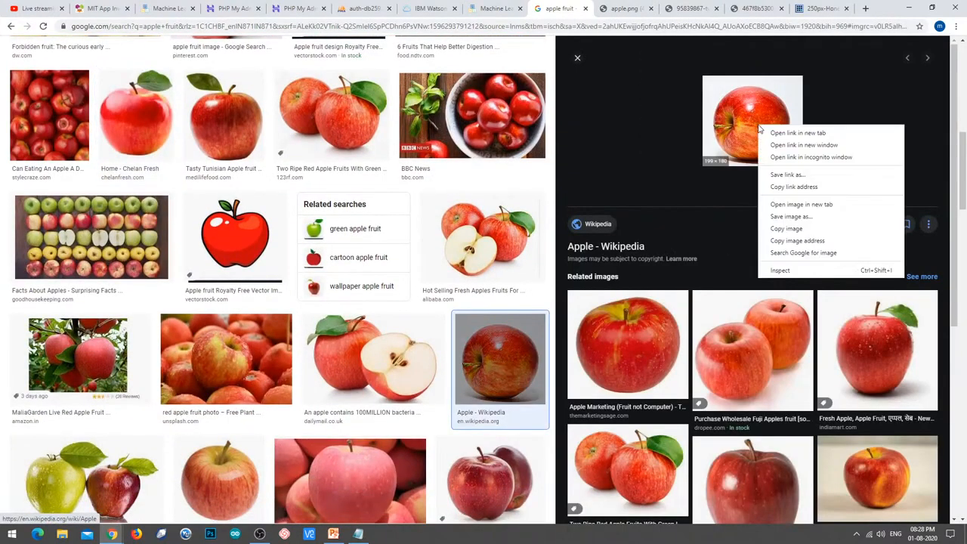
left_click(665, 350)
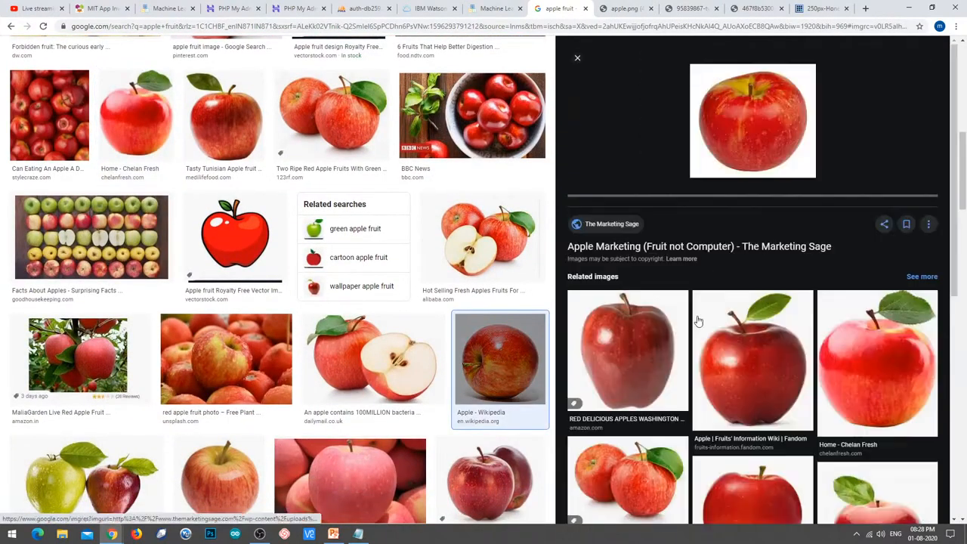
right_click(756, 145)
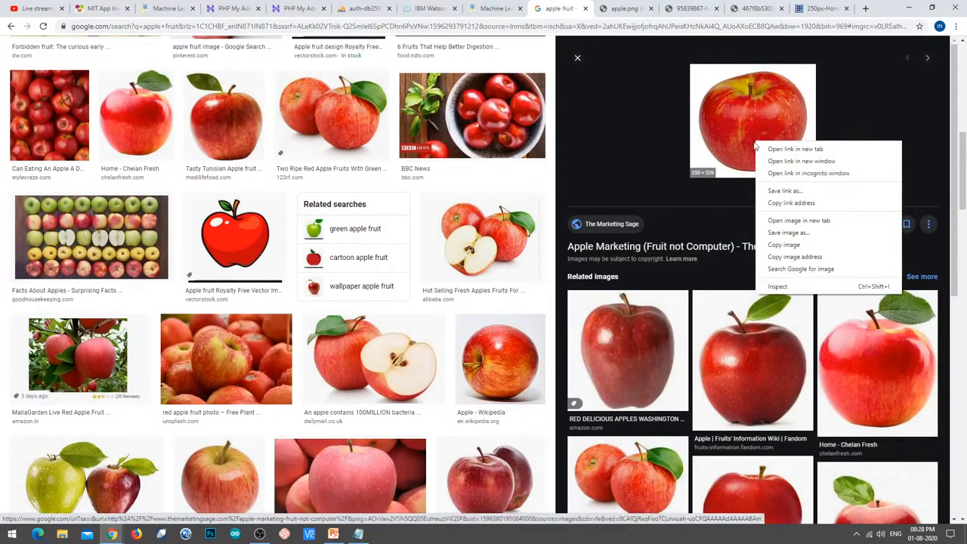
left_click(794, 220)
Try adding the Honeycrisp image URL to apple; it's rejected as already in the training data.
left_click(565, 7)
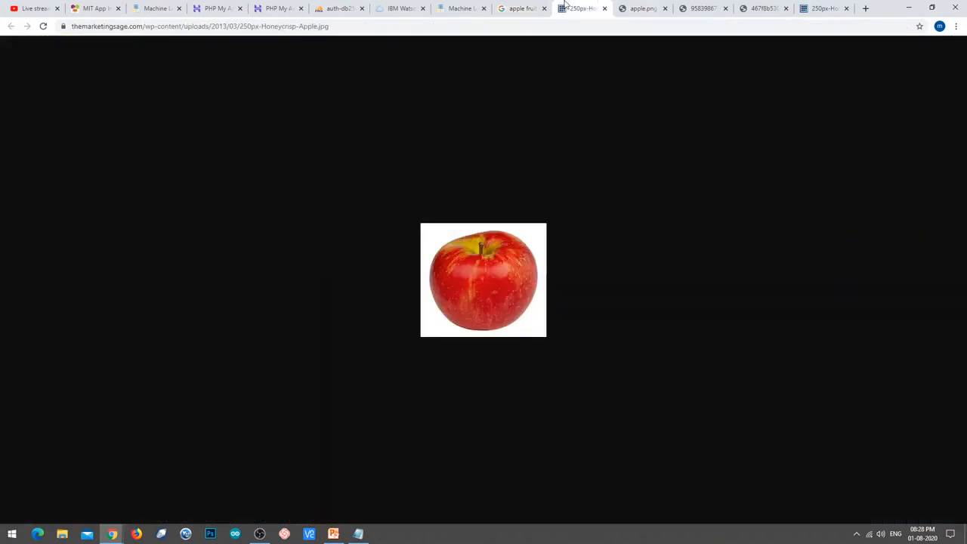
left_click(563, 28)
key("ctrl+c")
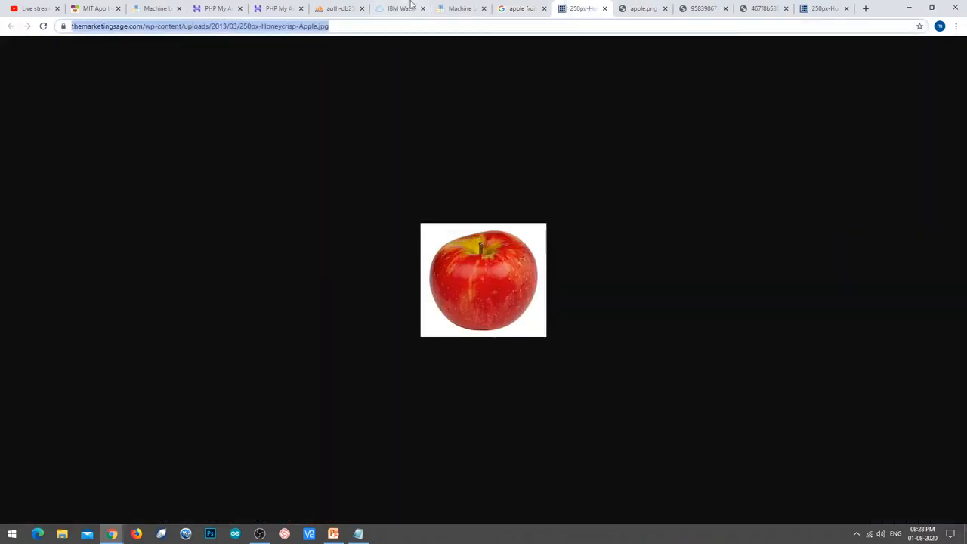
left_click(459, 8)
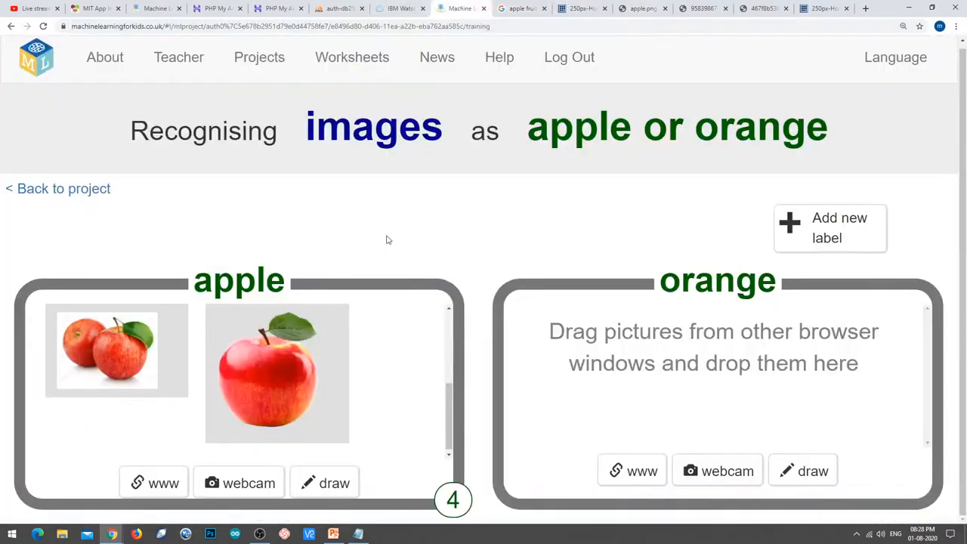
left_click(140, 481)
key("ctrl+v")
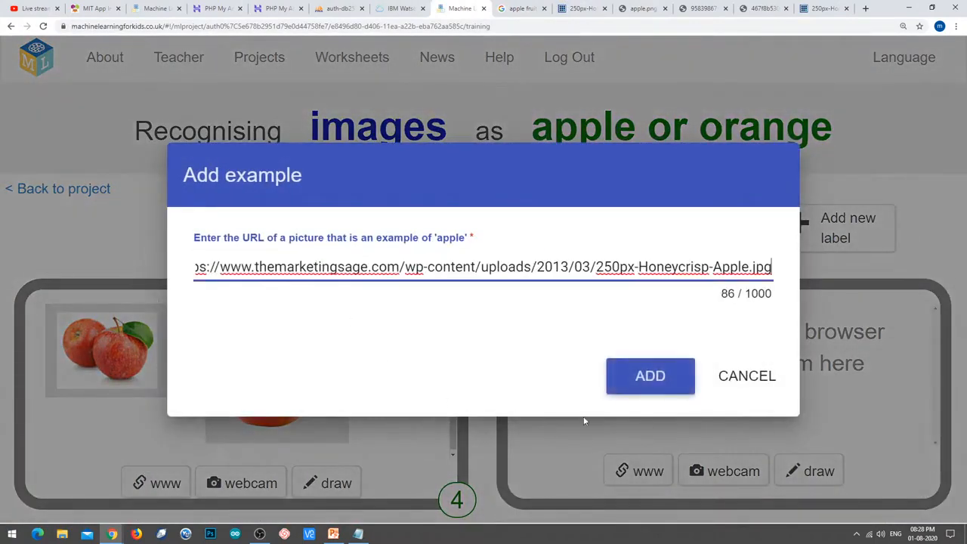
left_click(632, 398)
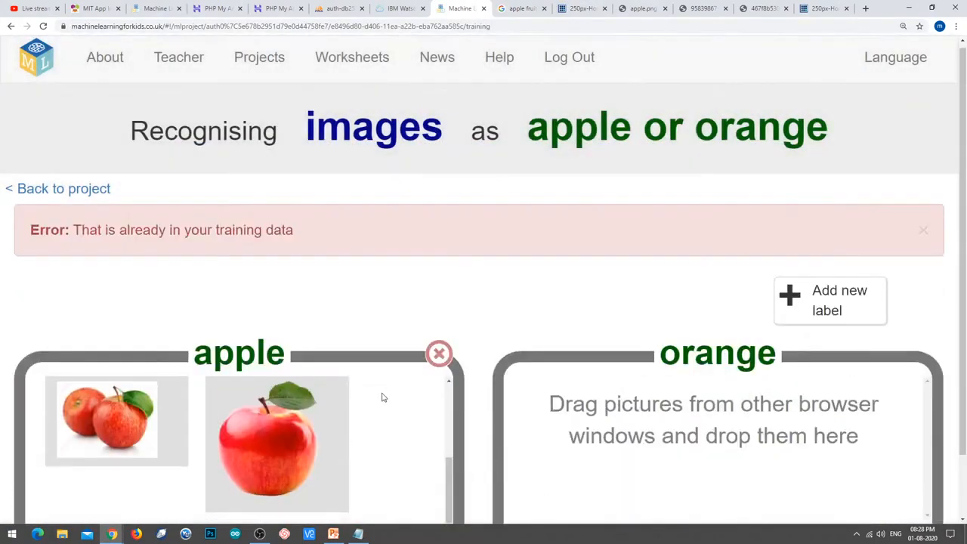
scroll(511, 322, "down", 1)
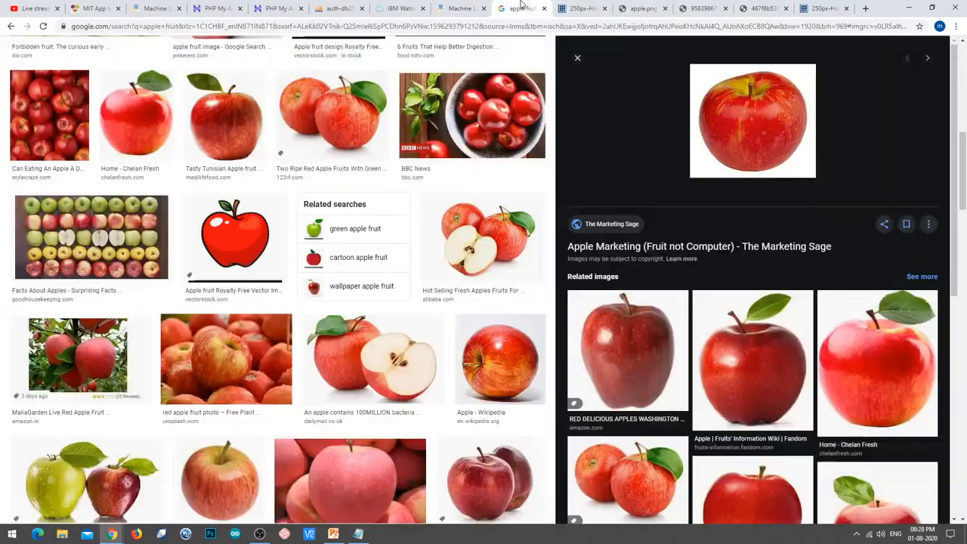
Open the 'Different Types of Apples' images.heb.com picture in its own tab and copy its address.
left_click(521, 8)
scroll(367, 272, "down", 2)
scroll(368, 272, "down", 2)
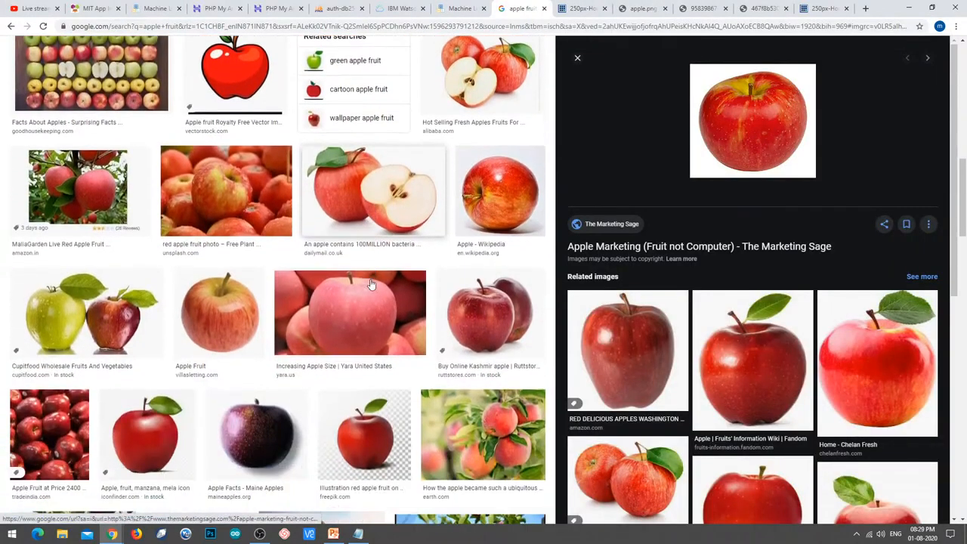
left_click(196, 468)
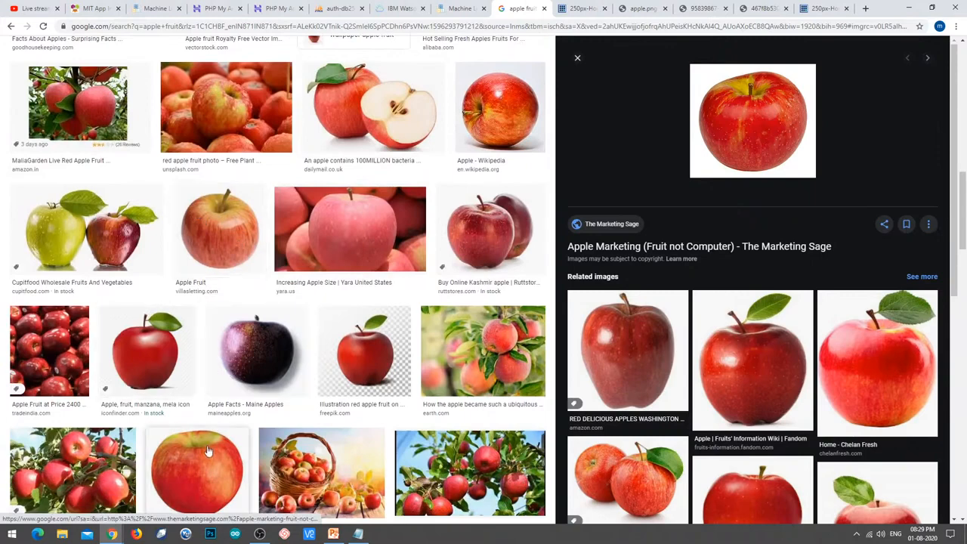
scroll(636, 321, "down", 1)
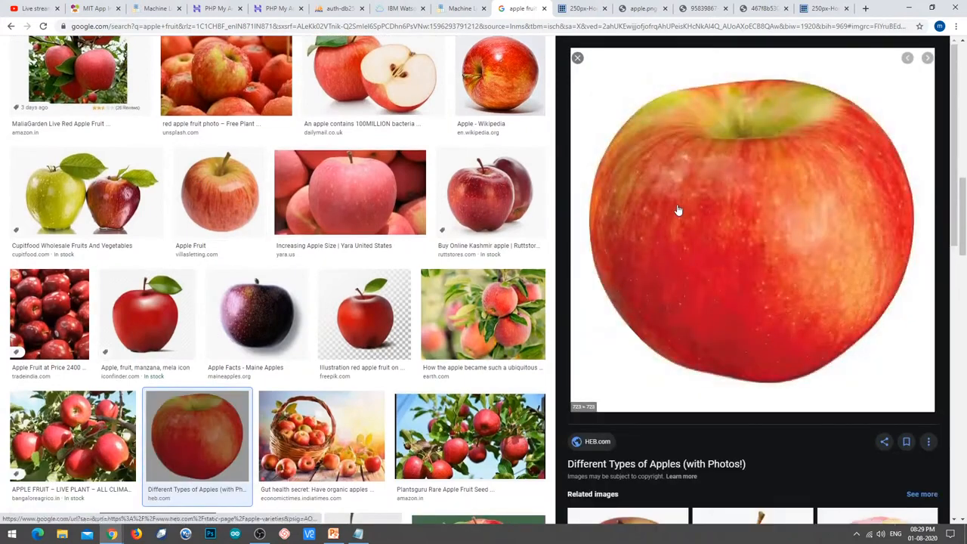
right_click(678, 206)
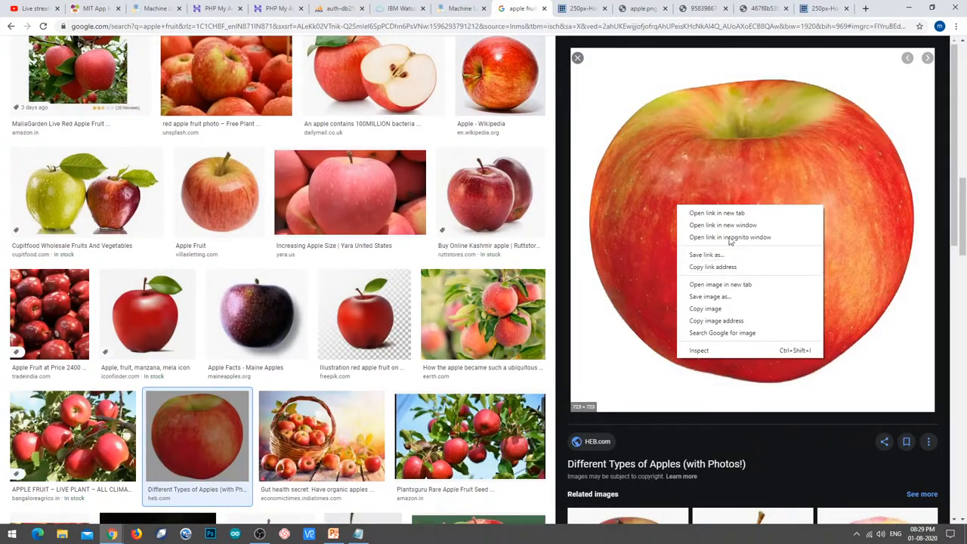
left_click(720, 283)
left_click(541, 6)
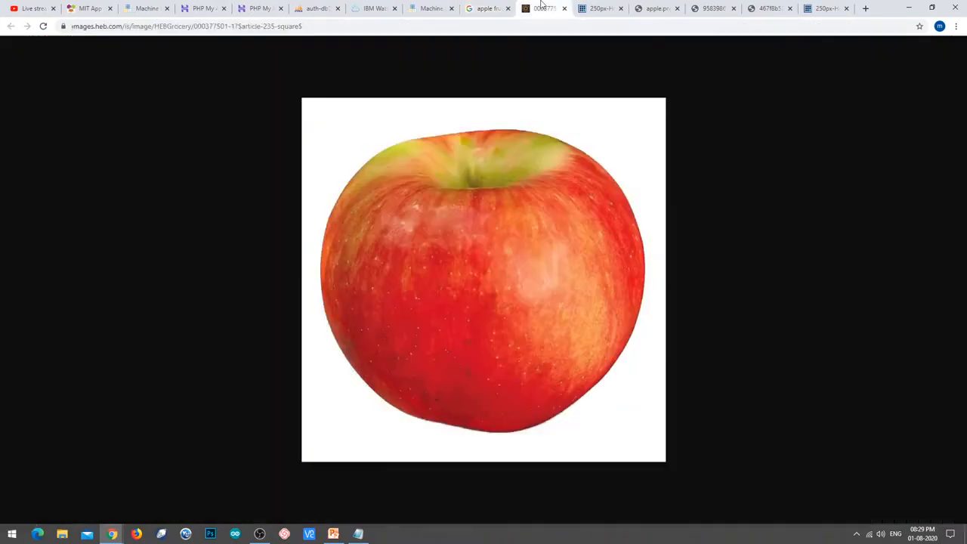
left_click(465, 27)
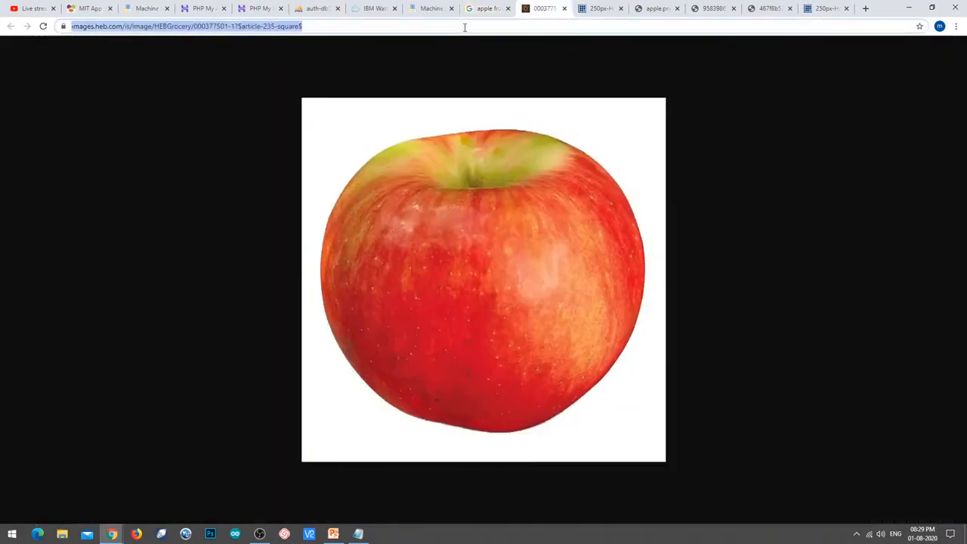
Paste the heb.com address into the apple label's web-image dialog, then check the other apple image tabs.
left_click(427, 9)
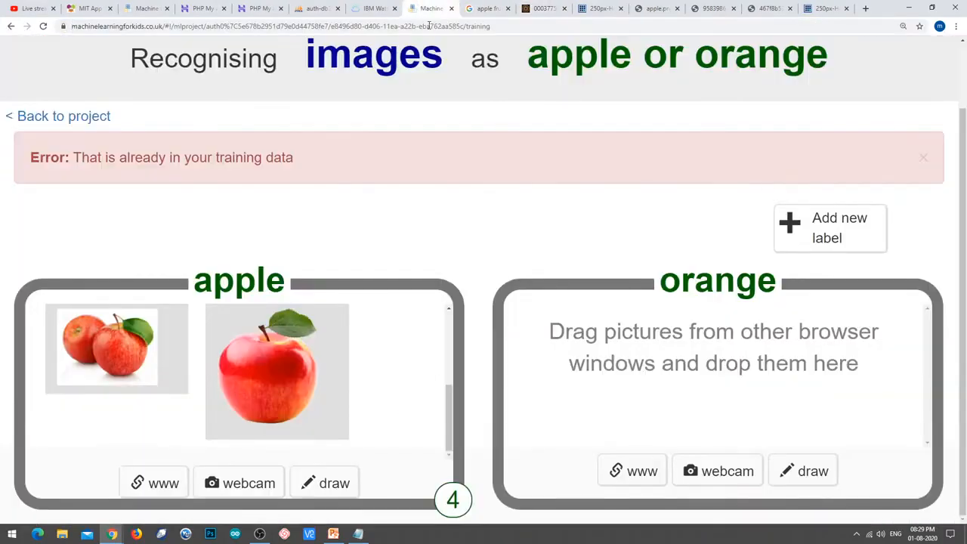
left_click(158, 487)
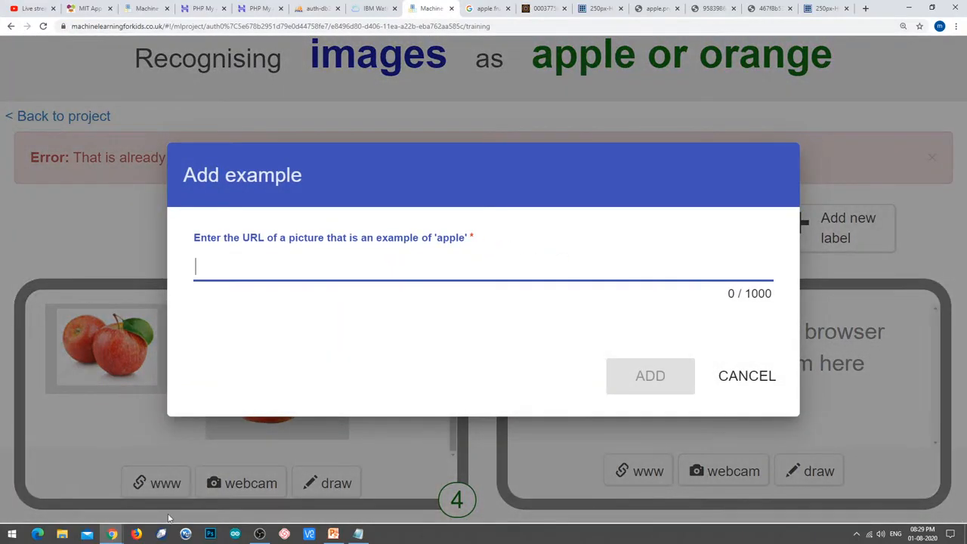
key("ctrl+v")
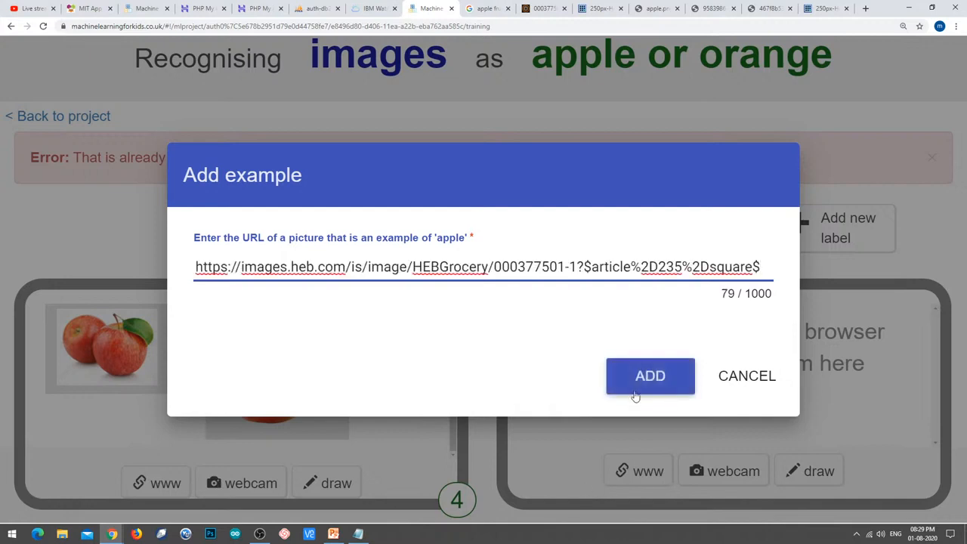
left_click(824, 8)
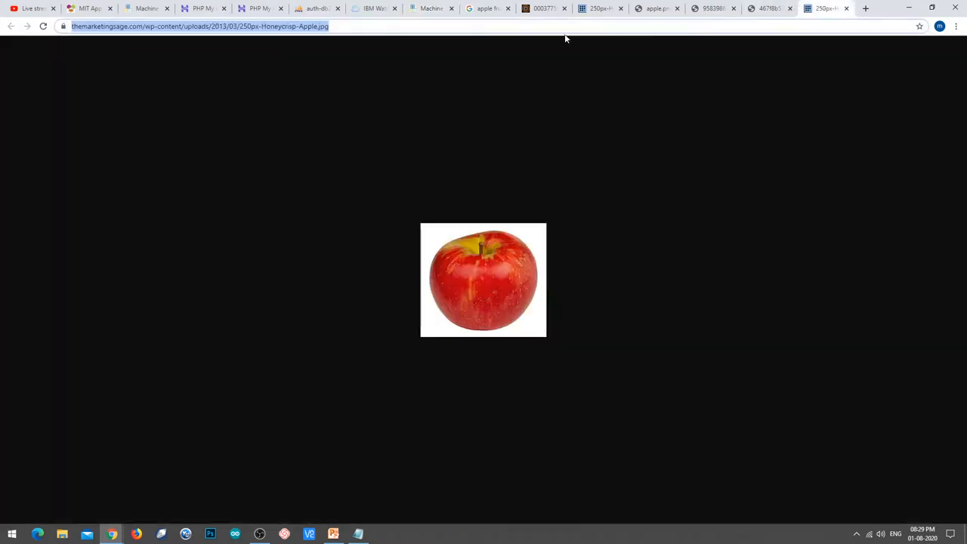
left_click(767, 8)
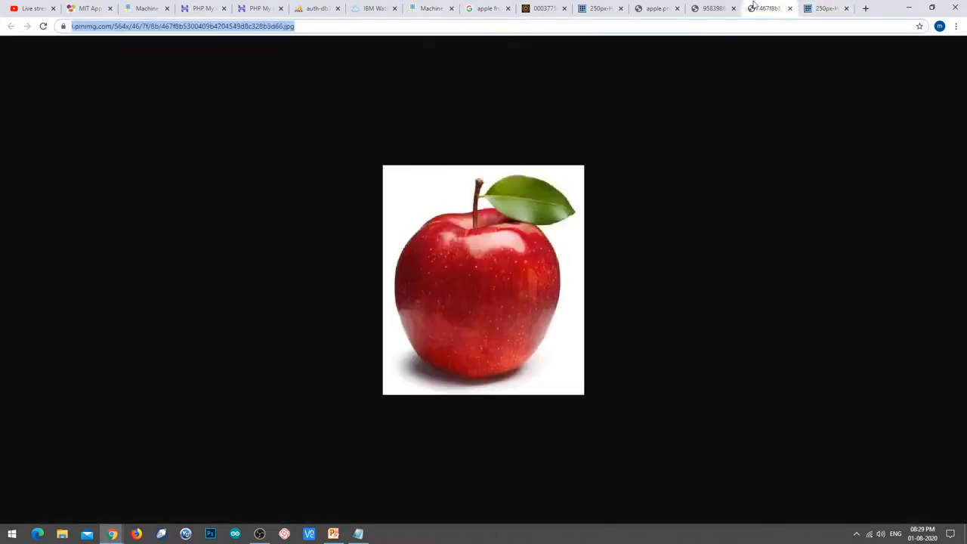
left_click(706, 9)
left_click(642, 7)
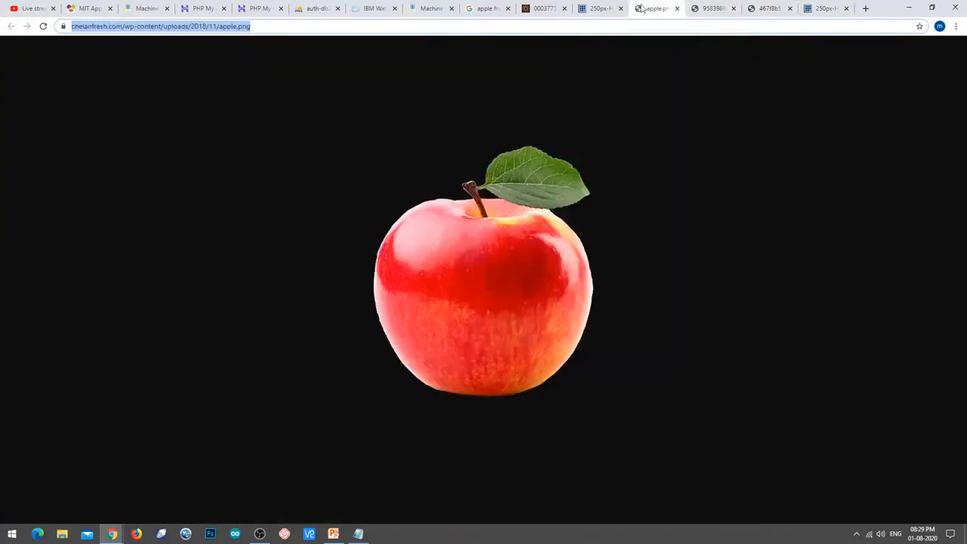
left_click(596, 7)
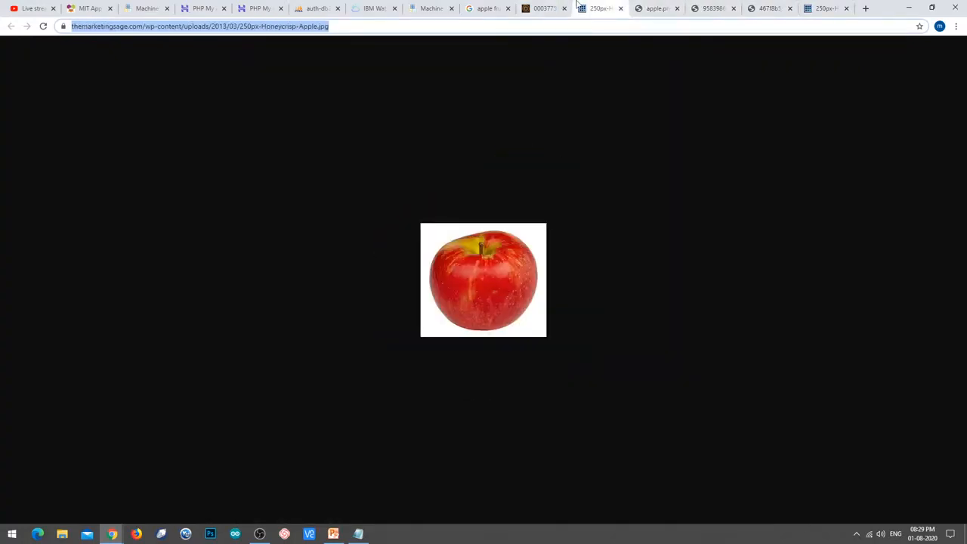
left_click(543, 8)
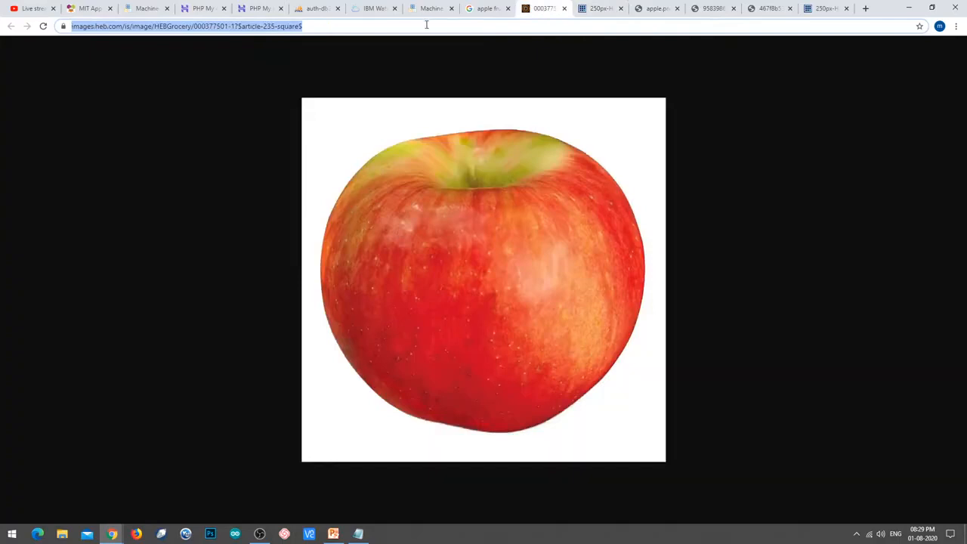
Reload and recopy the heb.com image address, then add it as the fifth apple example.
left_click(329, 26)
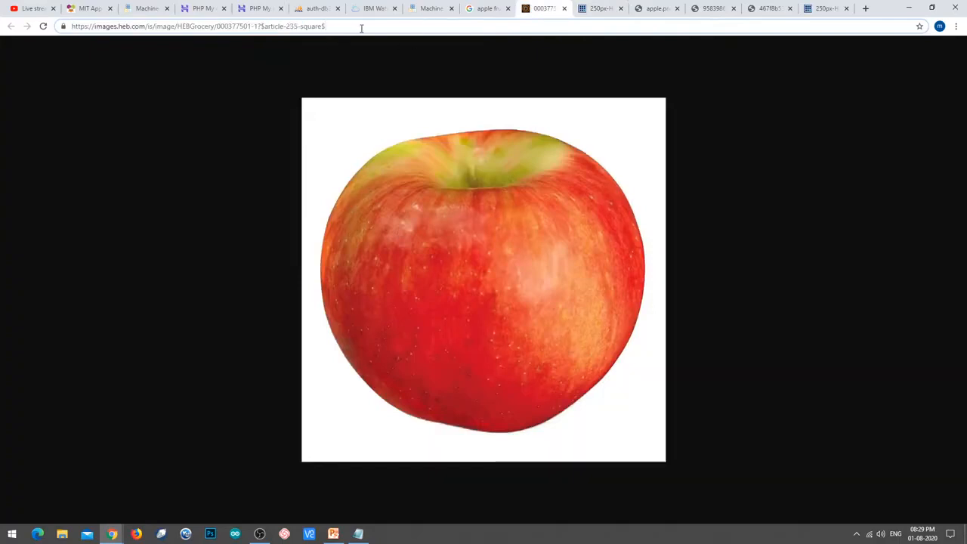
key("Return")
left_click(361, 28)
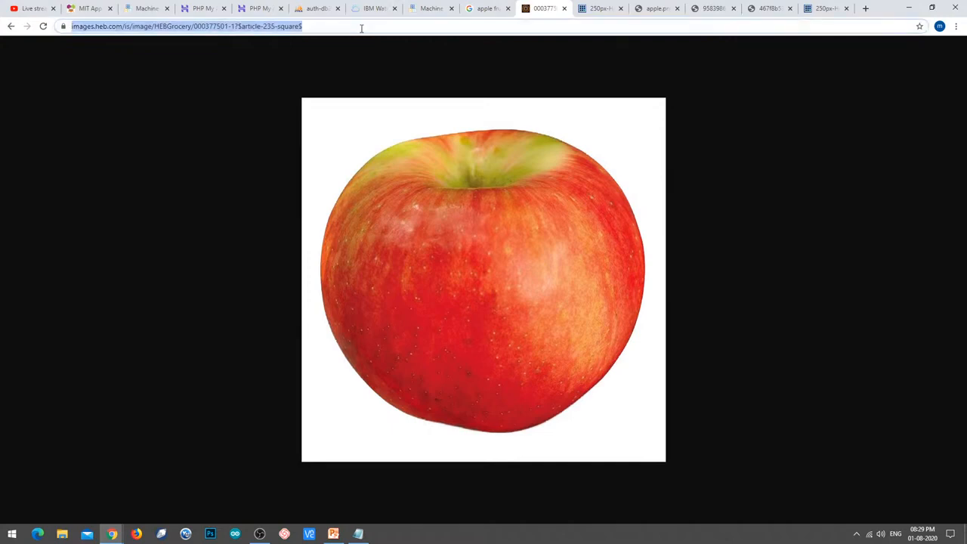
left_click(429, 7)
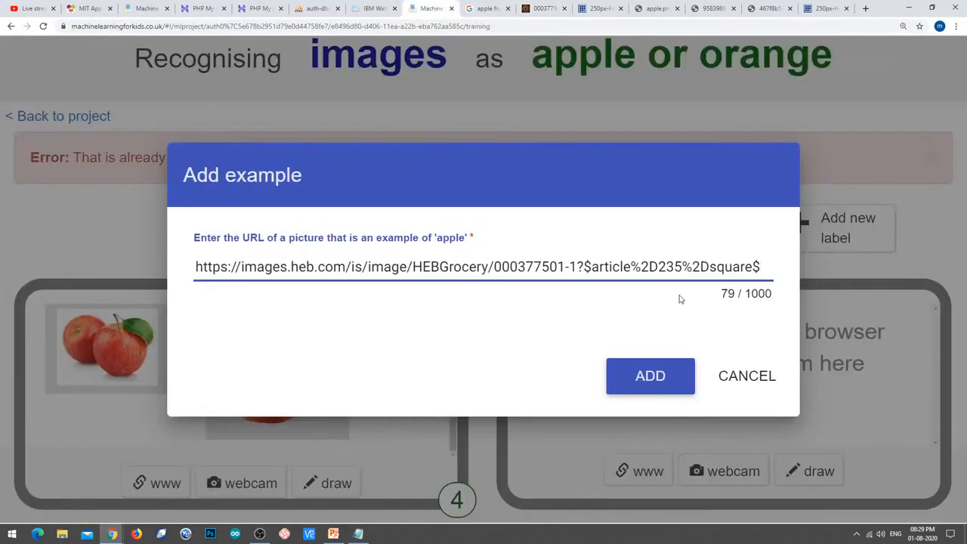
left_click(682, 376)
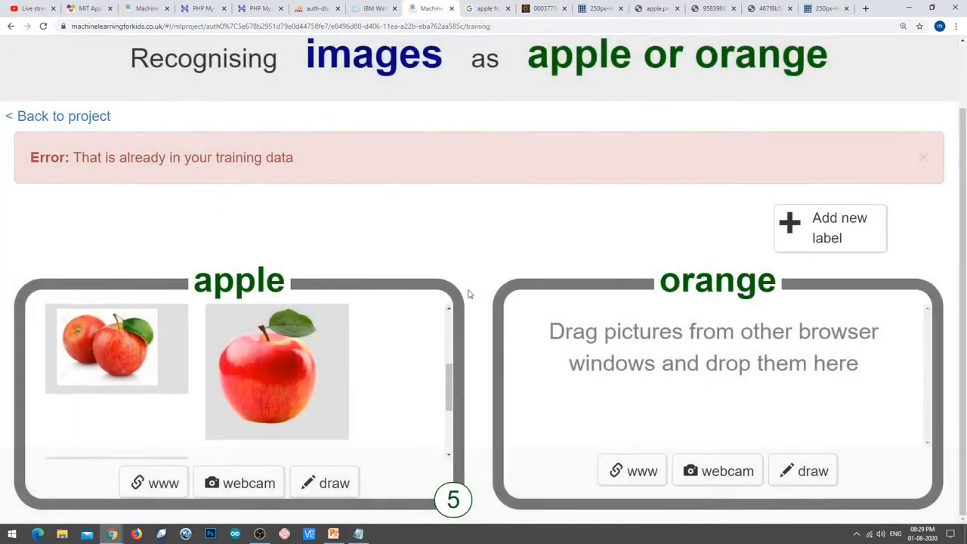
Open the exportersindia picture of two green apples in its own tab and copy its address.
scroll(456, 298, "down", 2)
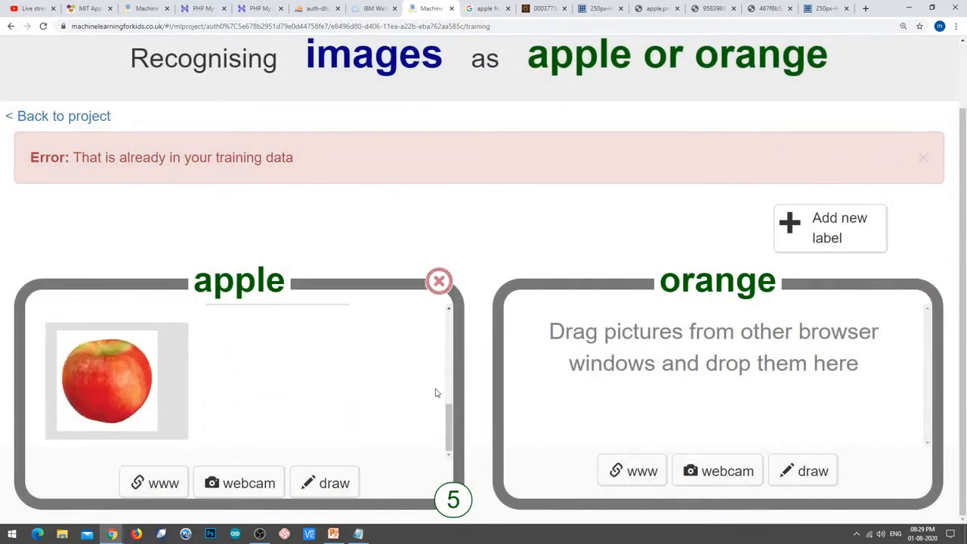
left_click(487, 8)
scroll(384, 341, "down", 5)
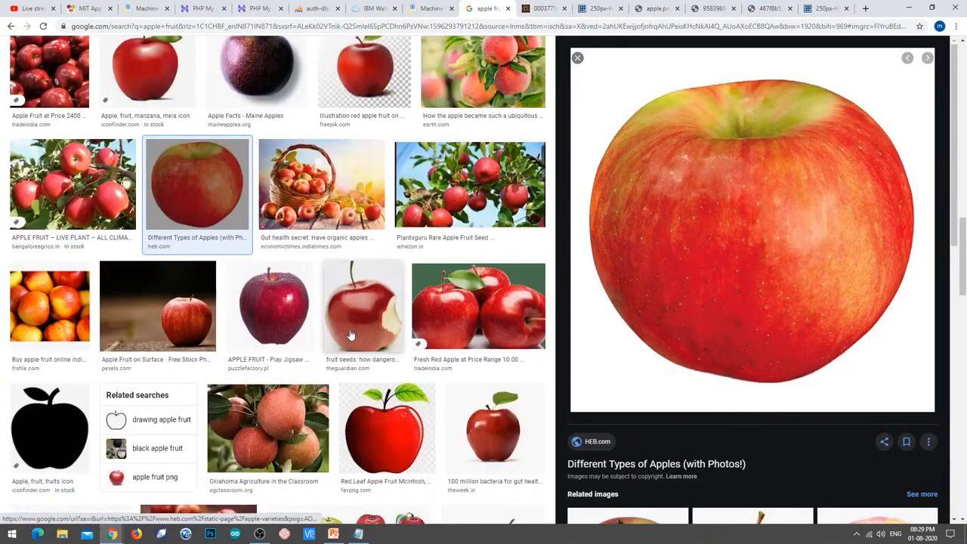
scroll(384, 341, "down", 3)
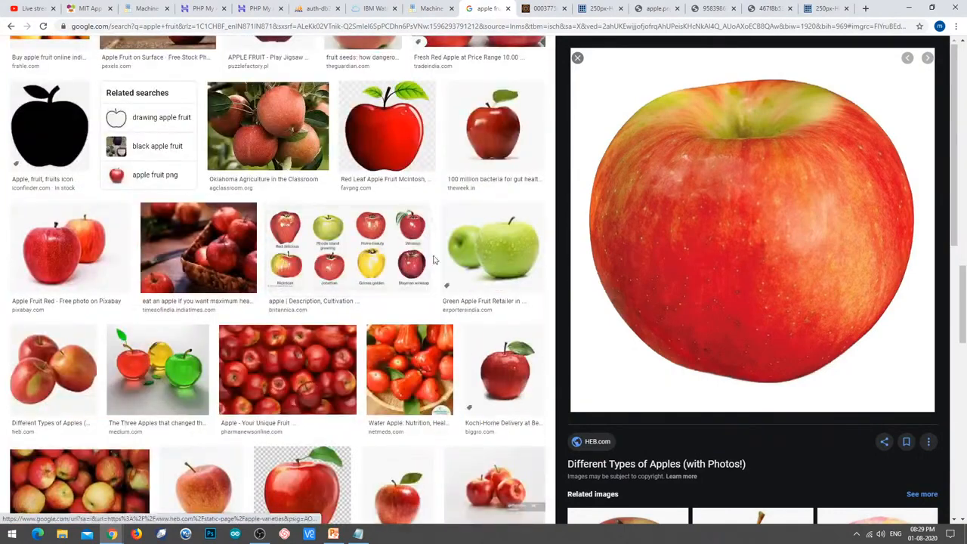
left_click(502, 253)
right_click(759, 175)
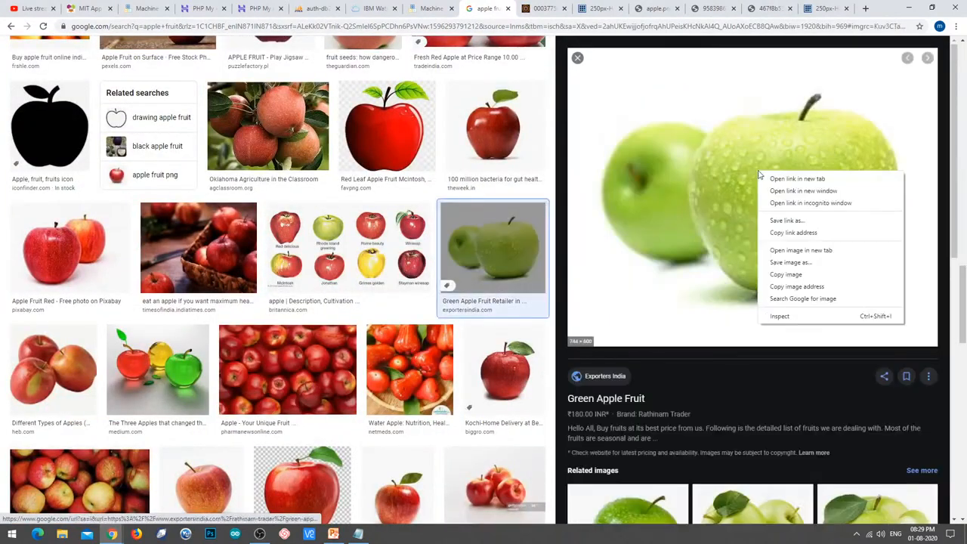
left_click(811, 250)
left_click(498, 10)
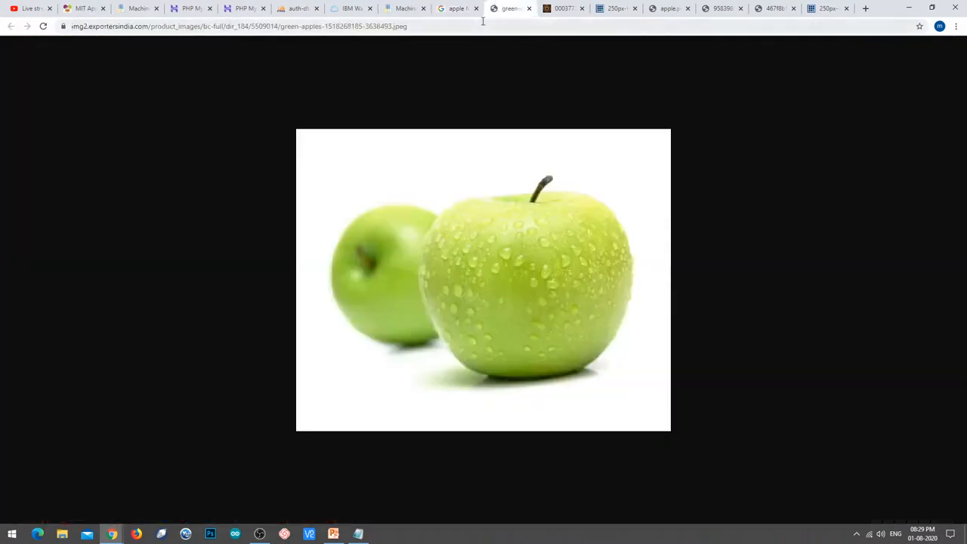
left_click(482, 21)
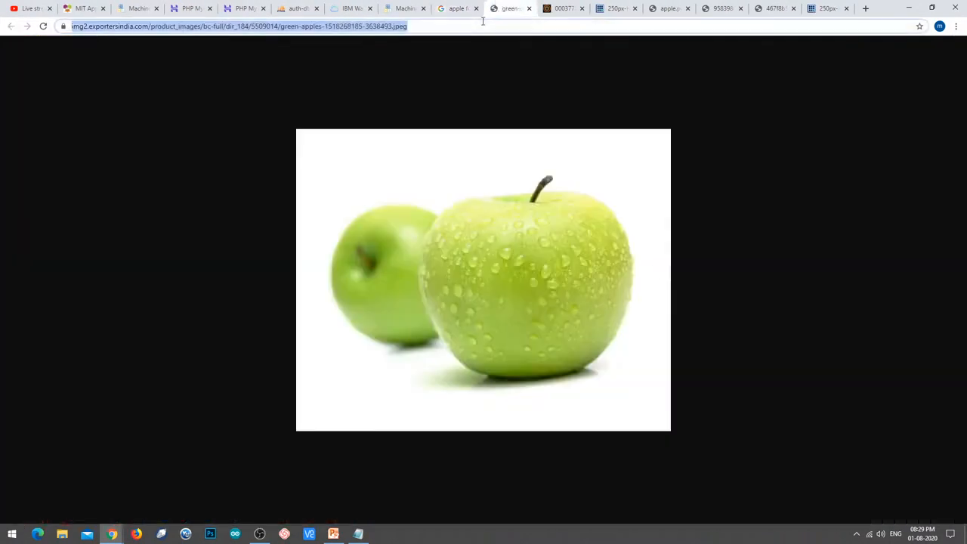
Paste the green apples address into the apple label's web-image dialog and add it as example six.
left_click(420, 7)
left_click(154, 483)
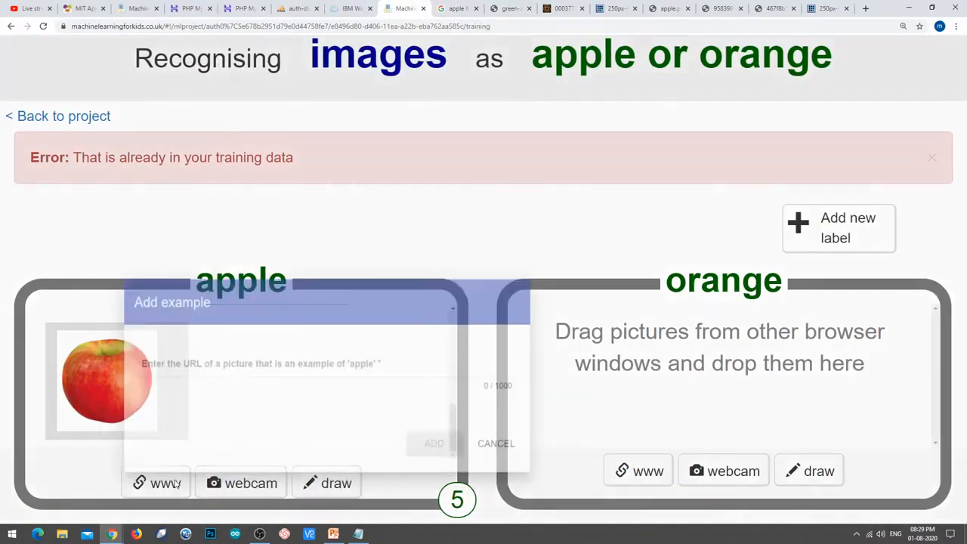
left_click(322, 259)
key("ctrl+v")
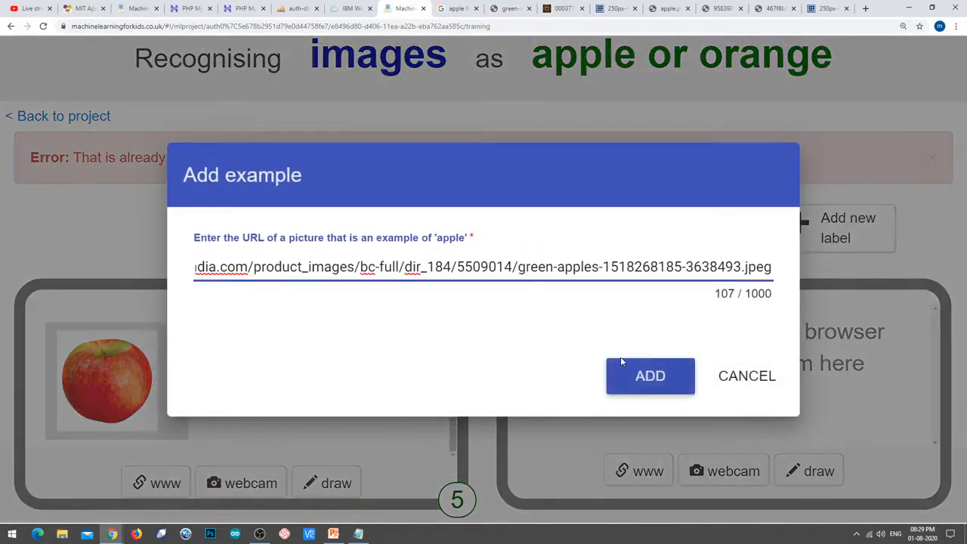
left_click(619, 377)
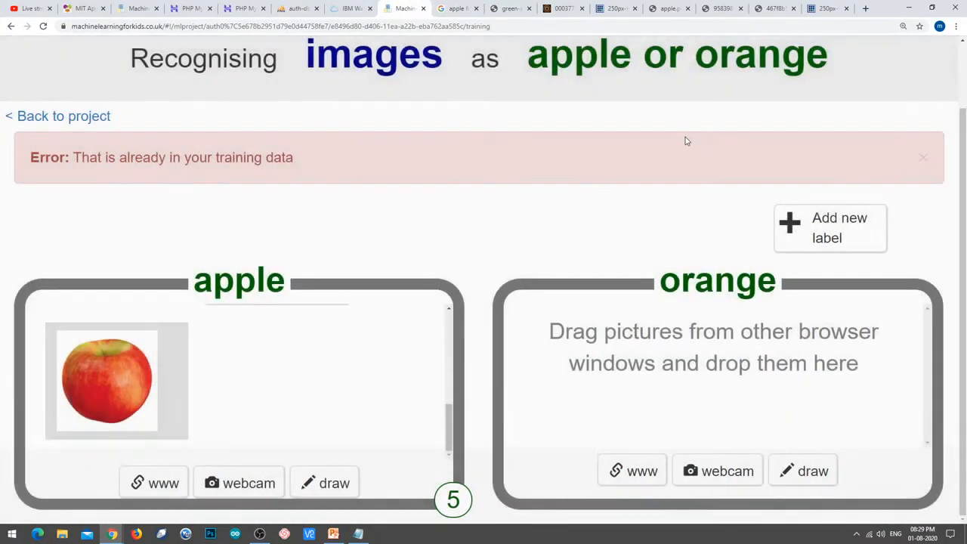
left_click(456, 8)
Open the Sage Fruit Red Delicious apple picture in its own tab and copy its address.
scroll(446, 249, "down", 10)
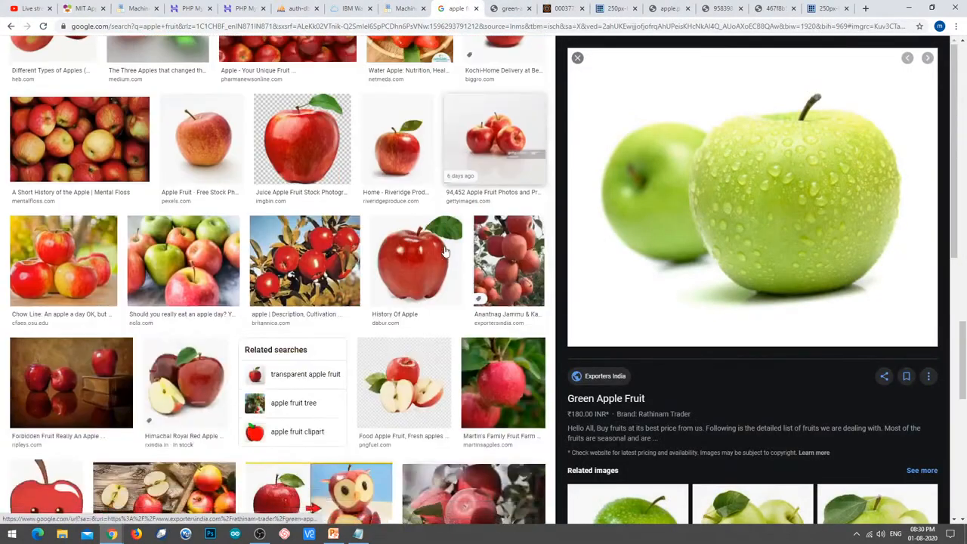
scroll(445, 258, "down", 2)
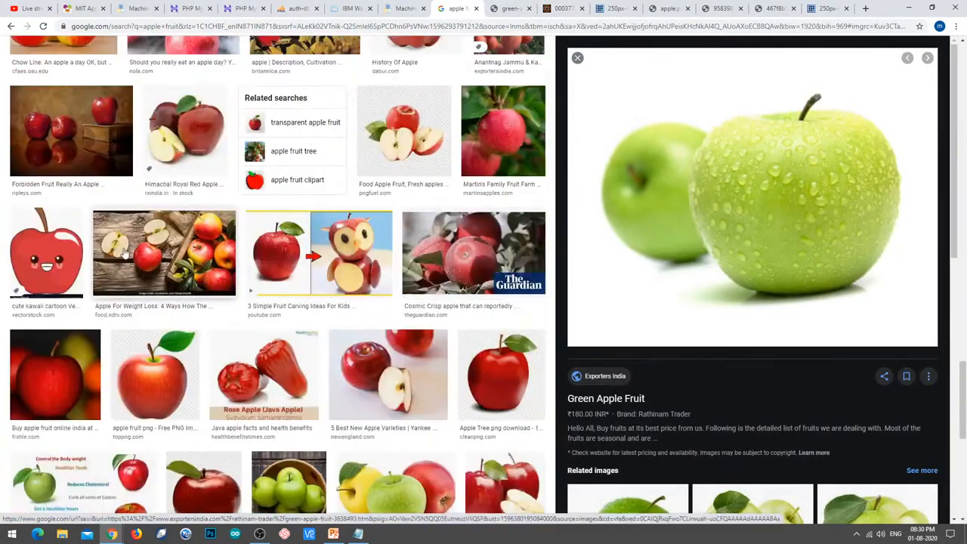
scroll(266, 296, "down", 2)
scroll(266, 296, "down", 2)
left_click(127, 165)
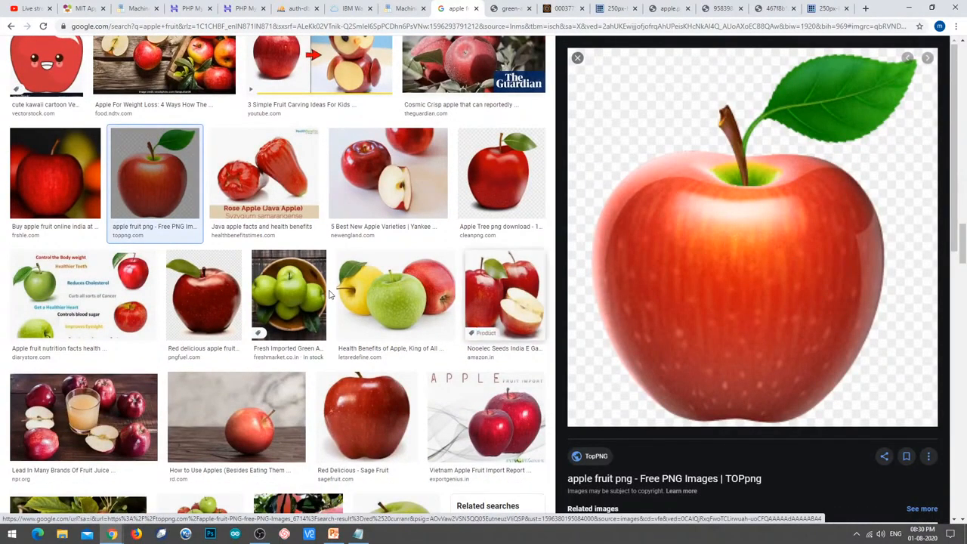
scroll(369, 322, "down", 4)
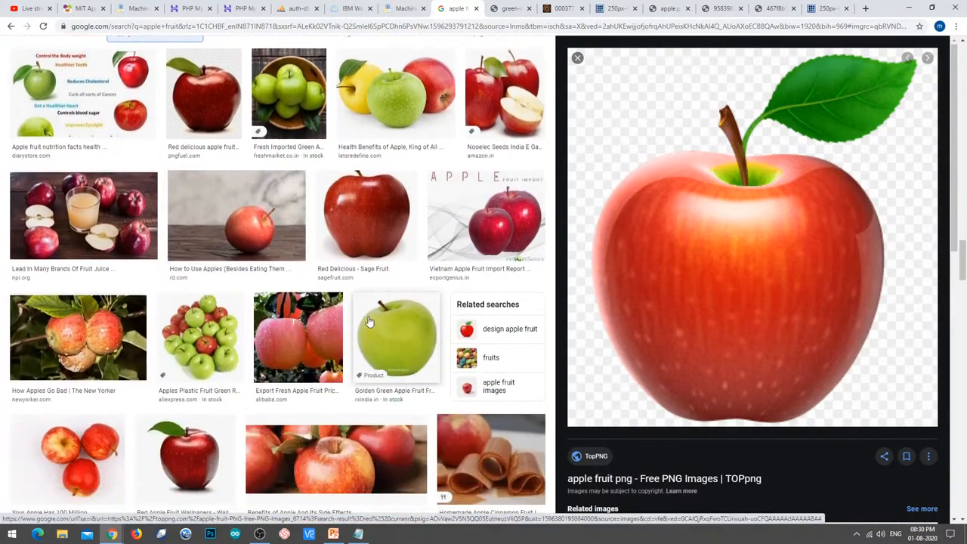
left_click(366, 219)
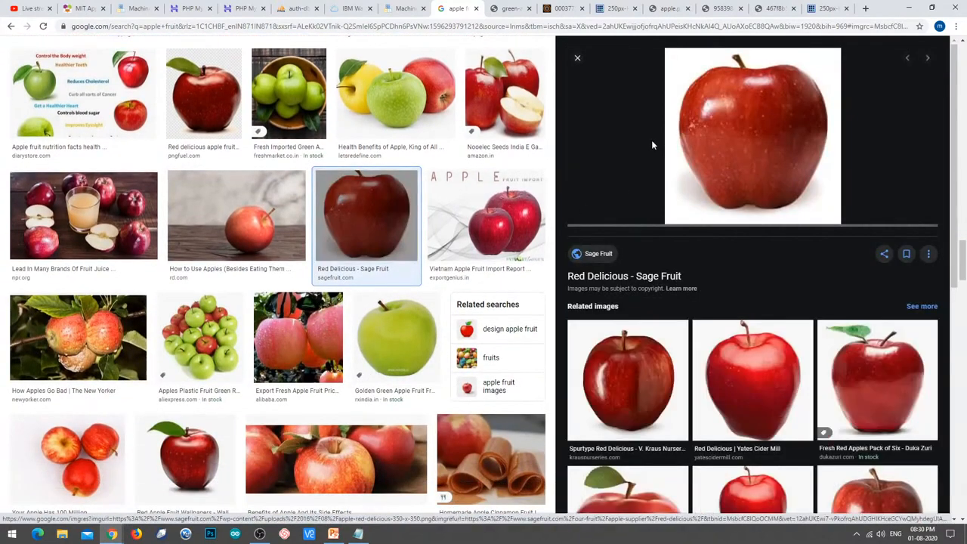
right_click(765, 108)
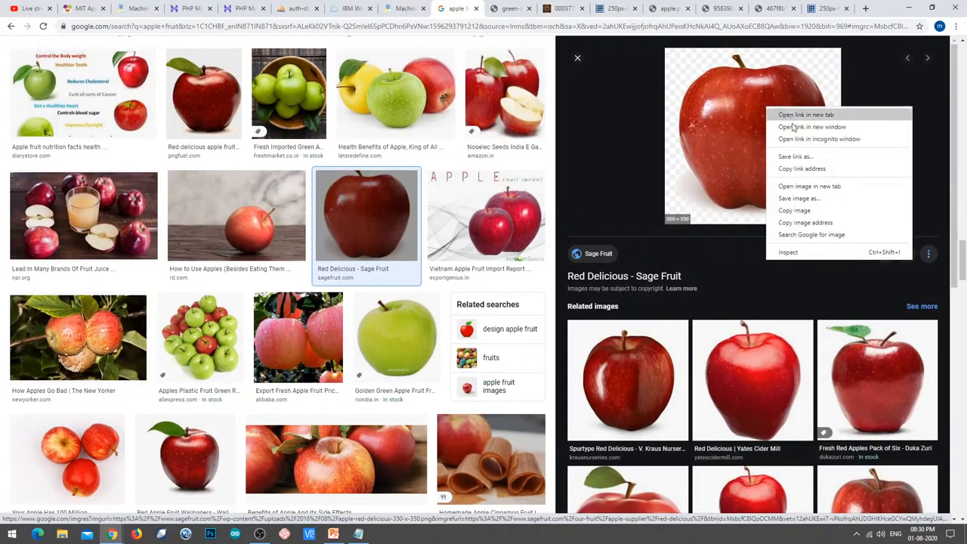
left_click(826, 188)
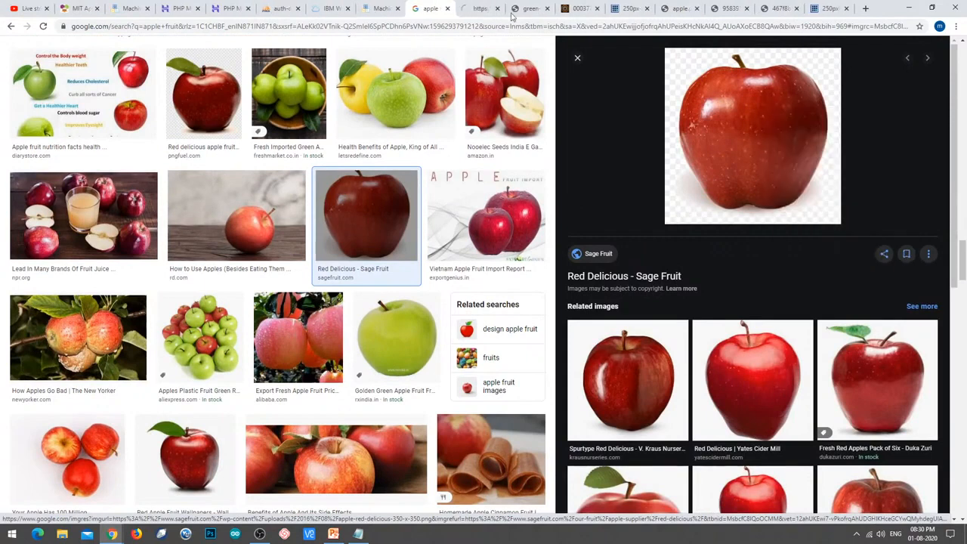
left_click(472, 9)
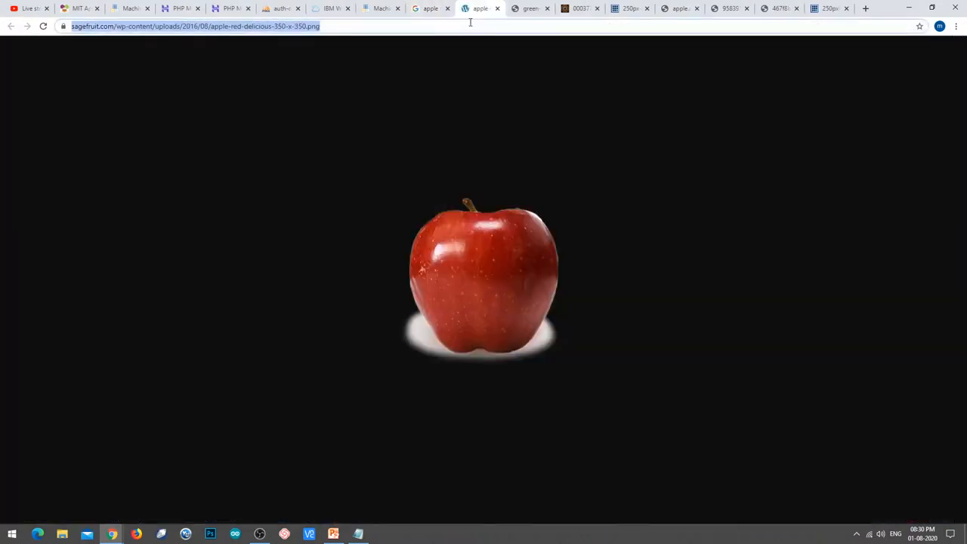
Add the Red Delicious address to the apple label as the seventh example, then return to the results.
left_click(377, 9)
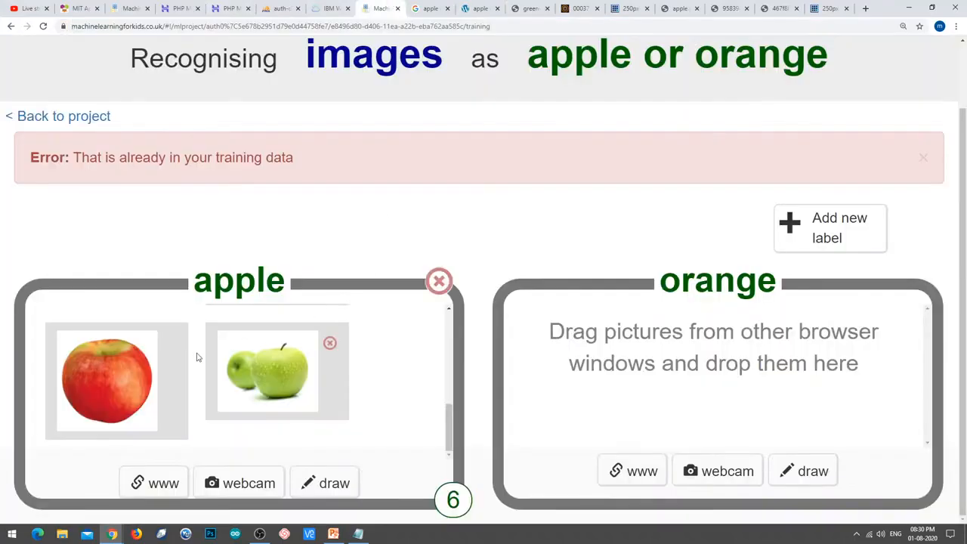
left_click(162, 484)
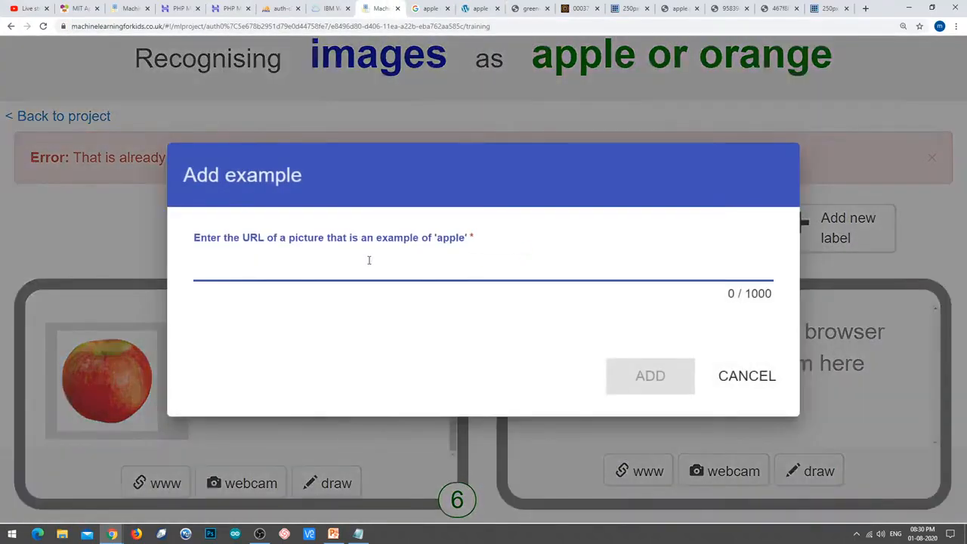
type("https://www.sagefruit.com/wp-content/uploads/2016/08/apple-red-delicious-350-x-350.png")
left_click(637, 385)
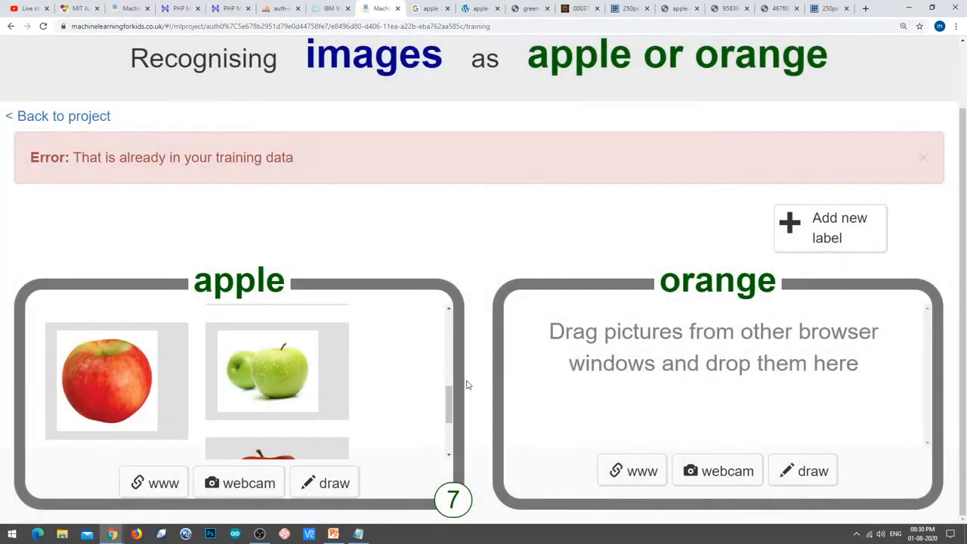
scroll(430, 352, "down", 2)
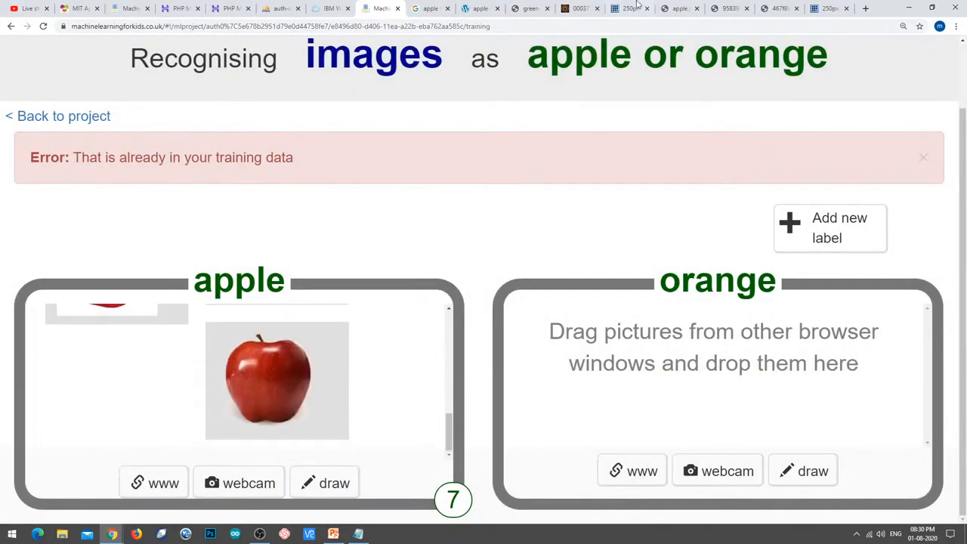
left_click(428, 8)
Open the Just Fun Facts red apple with a leaf in its own tab and copy its address.
scroll(200, 302, "down", 2)
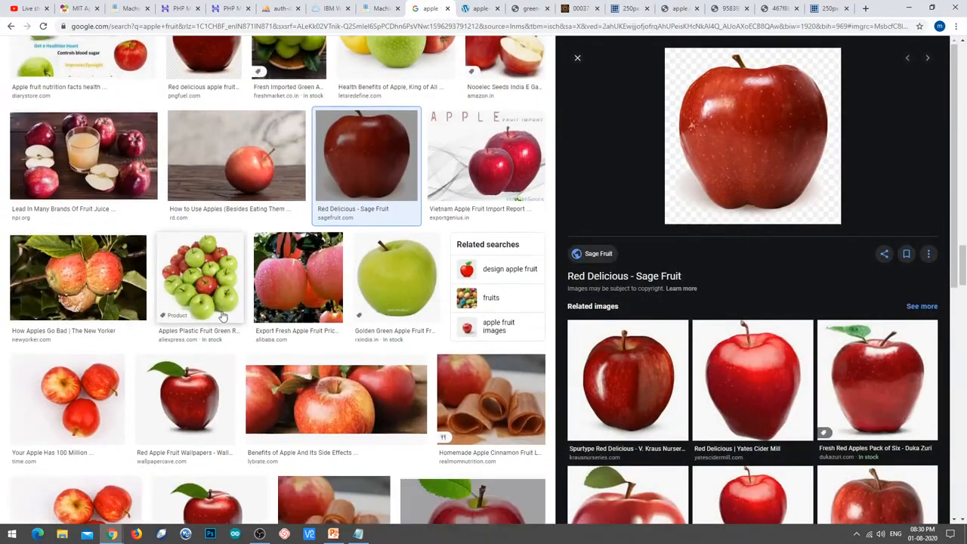
scroll(295, 371, "down", 5)
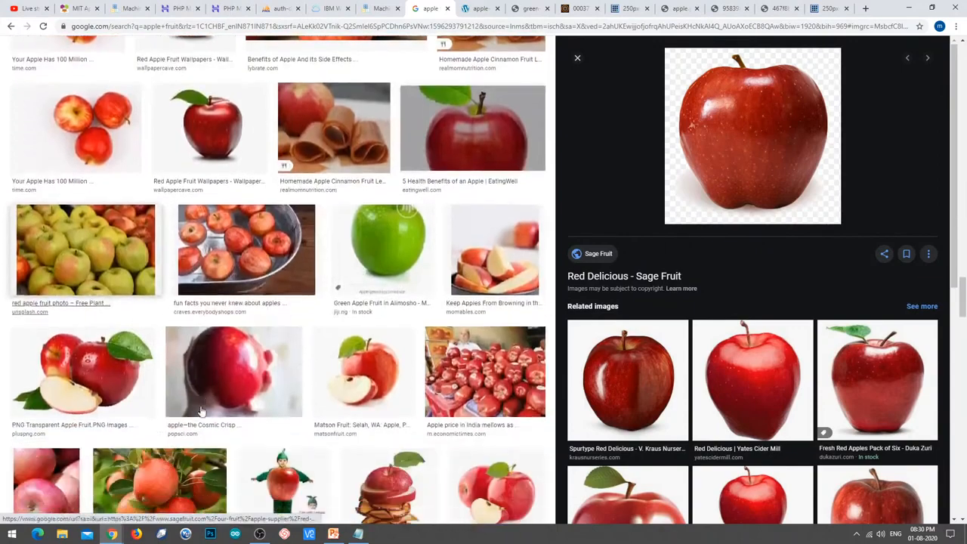
scroll(99, 413, "down", 1)
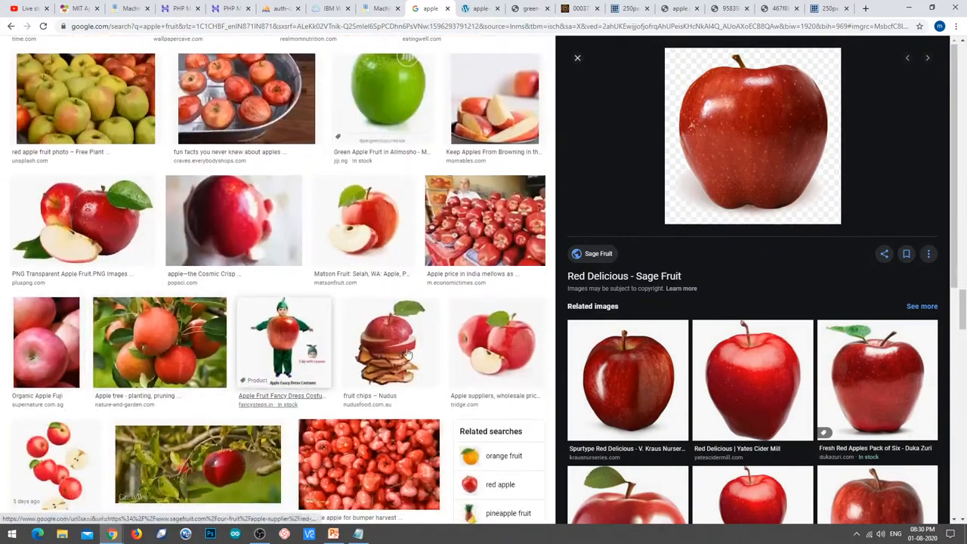
scroll(118, 389, "down", 2)
scroll(117, 389, "down", 3)
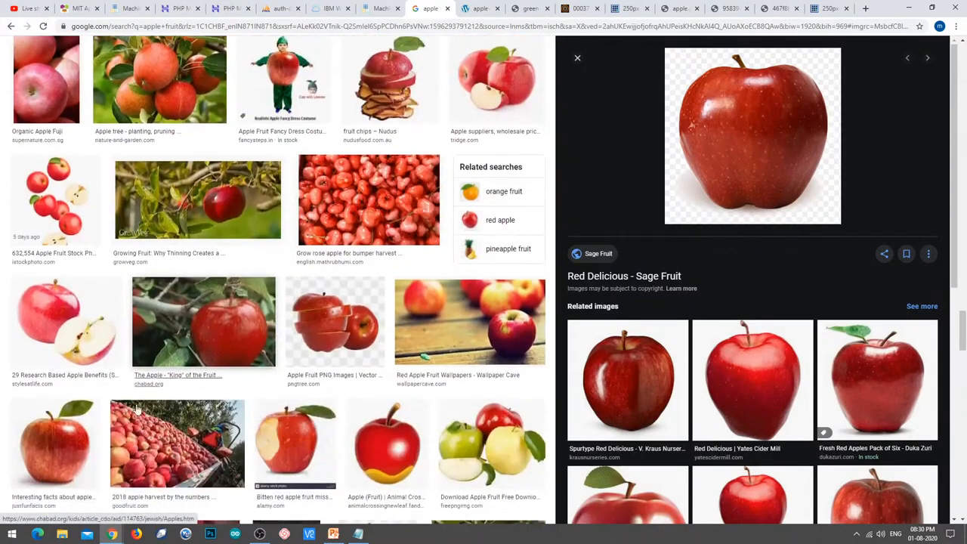
left_click(53, 408)
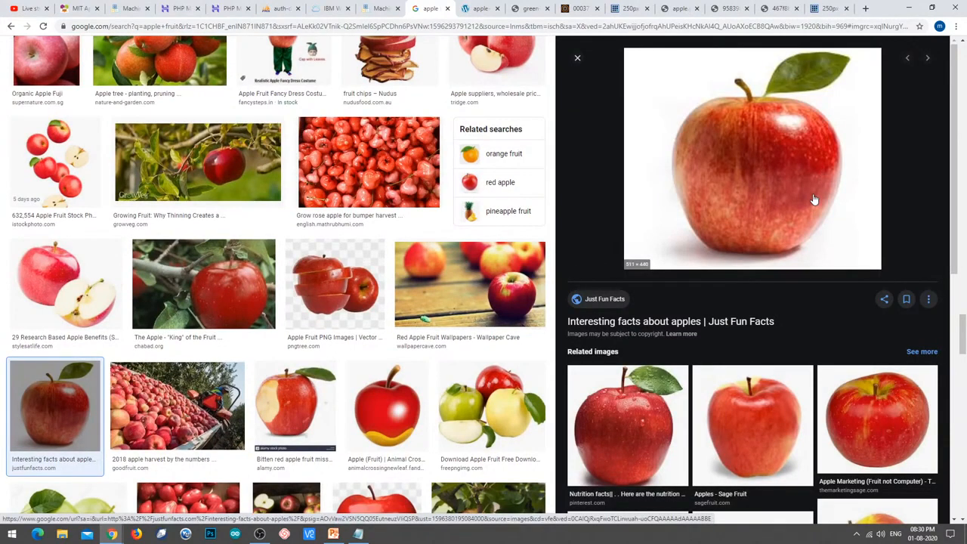
right_click(757, 163)
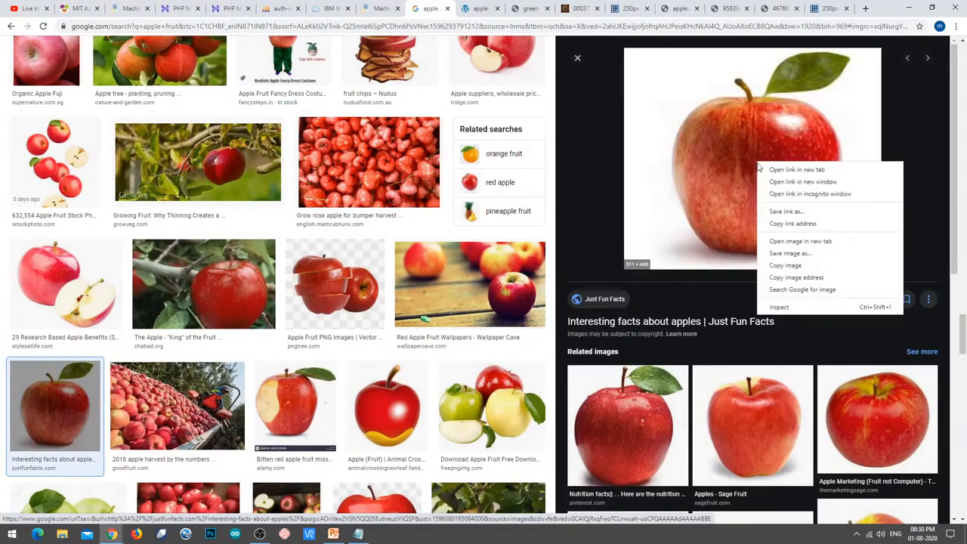
left_click(820, 243)
left_click(451, 8)
left_click(381, 28)
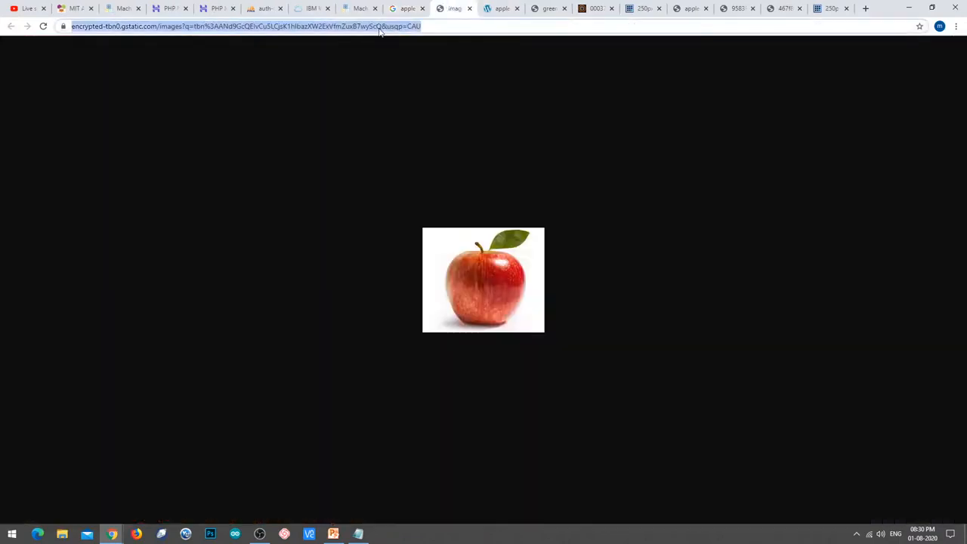
Add the red apple address to the apple label as the eighth example, then return to the results.
left_click(355, 6)
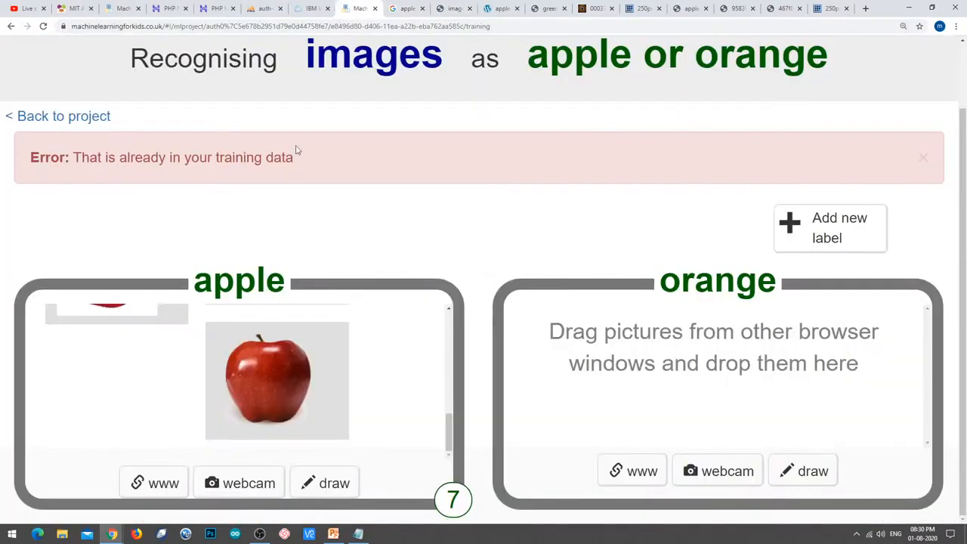
left_click(163, 483)
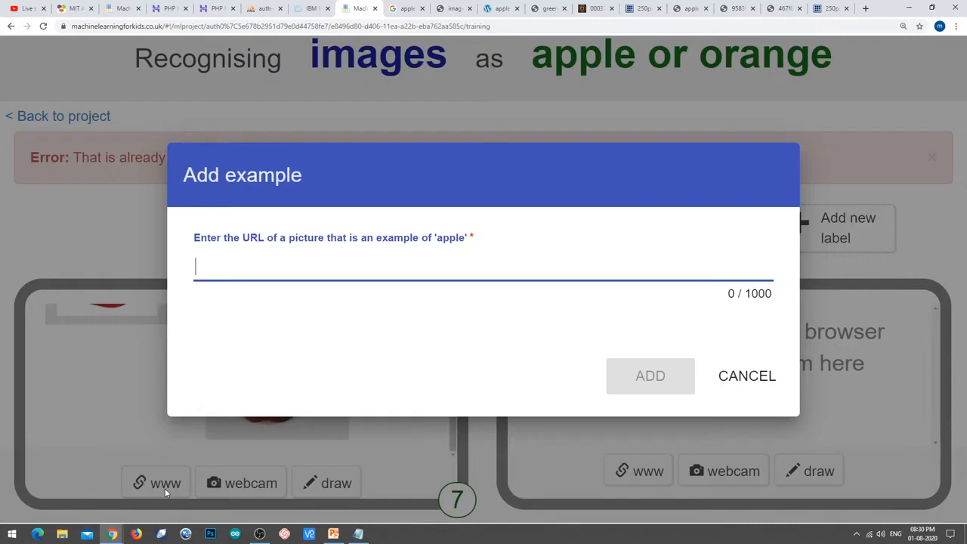
type("https://encrypted-tbn0.gstatic.com/images?q=tbn%3AANd9GcQEIvCu5LCjsK1hIbazXW2ExVfmZuxB7wyScQ&usqp=CAU")
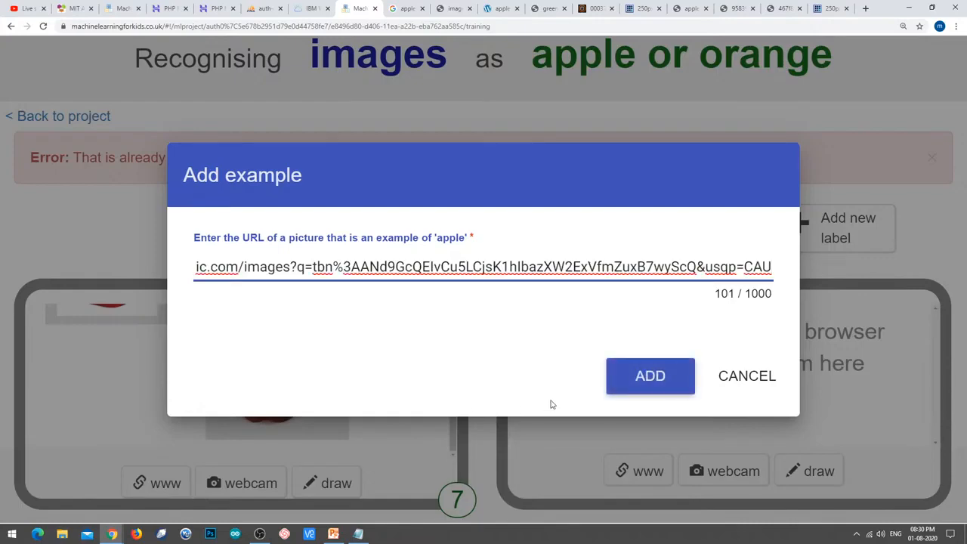
left_click(652, 376)
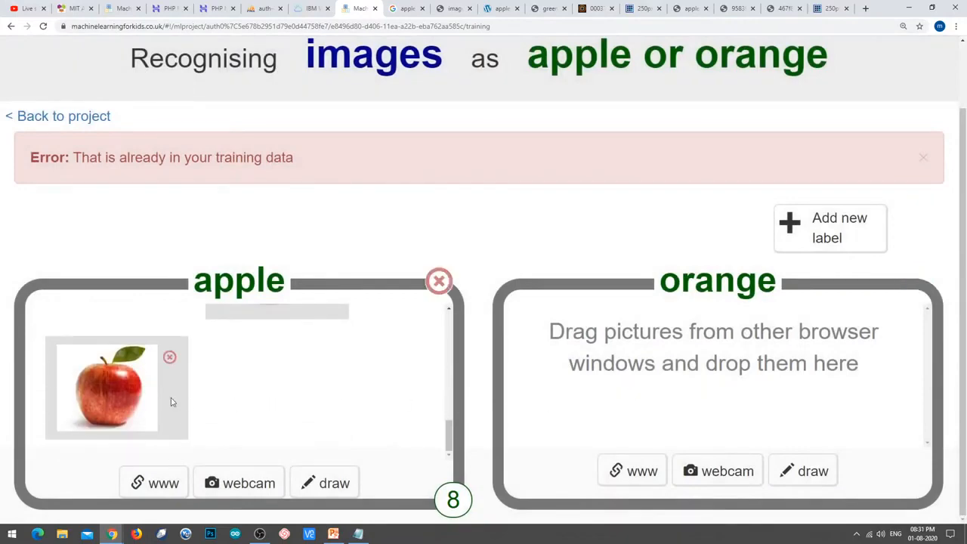
scroll(235, 402, "up", 2)
scroll(237, 408, "down", 2)
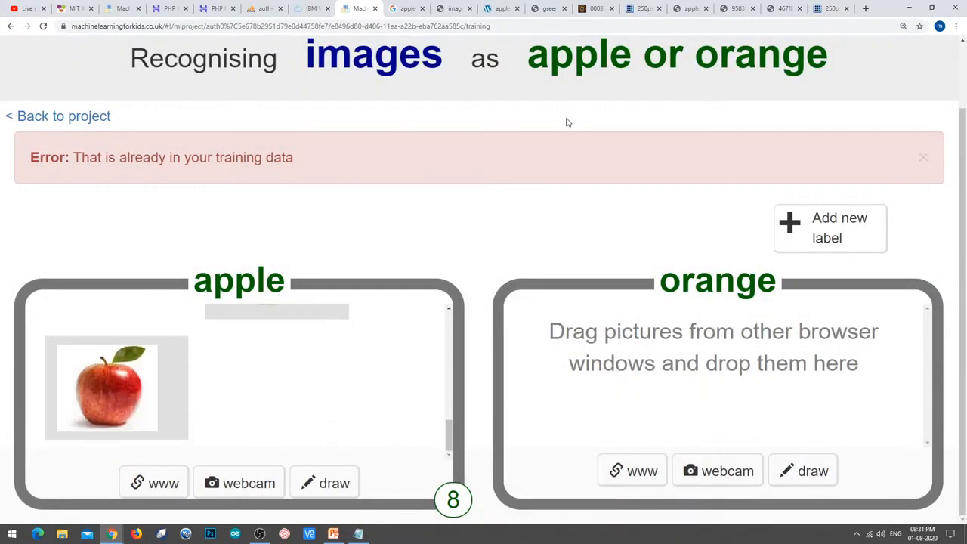
left_click(410, 7)
Open the New York Apple Sales Snap-Dragon apple from related images in its own tab and copy its address.
scroll(330, 341, "down", 5)
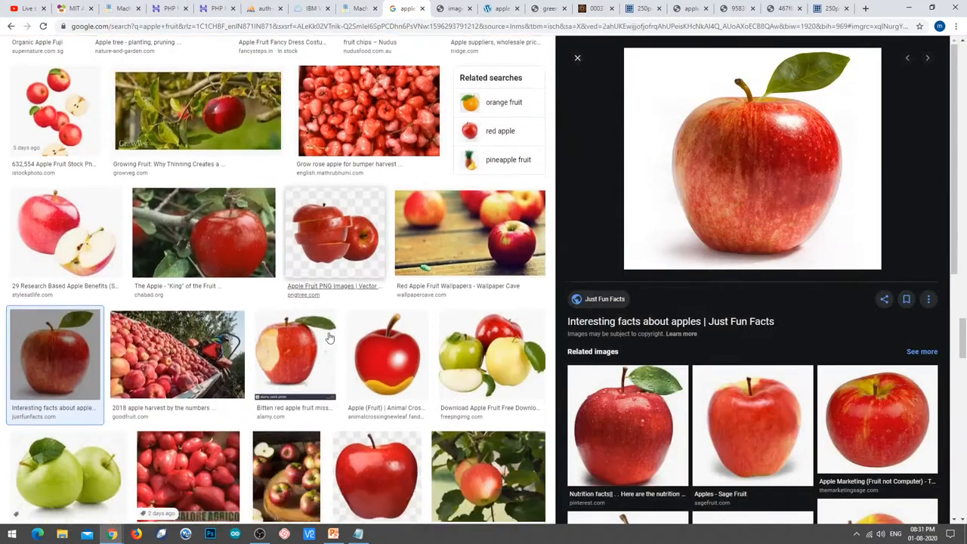
scroll(330, 341, "down", 2)
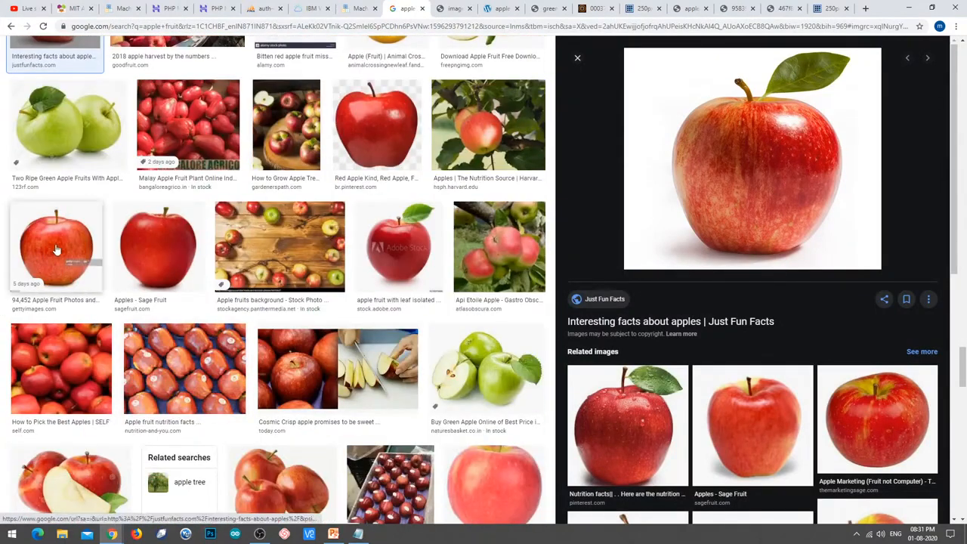
left_click(168, 249)
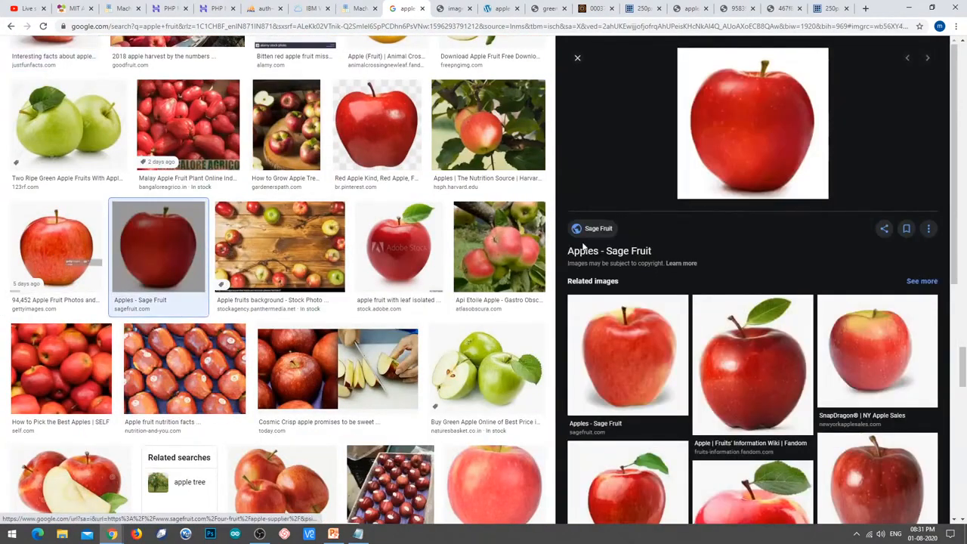
left_click(879, 349)
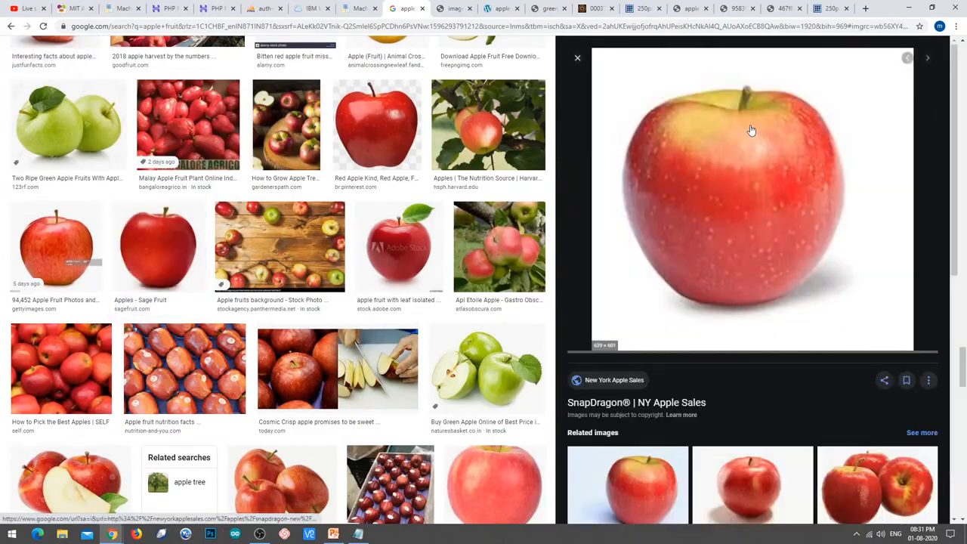
right_click(750, 146)
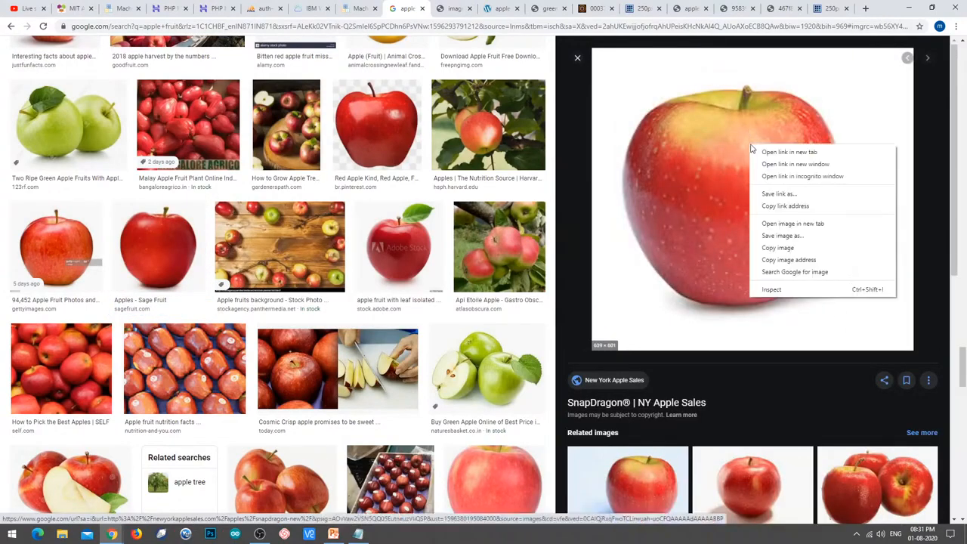
left_click(804, 223)
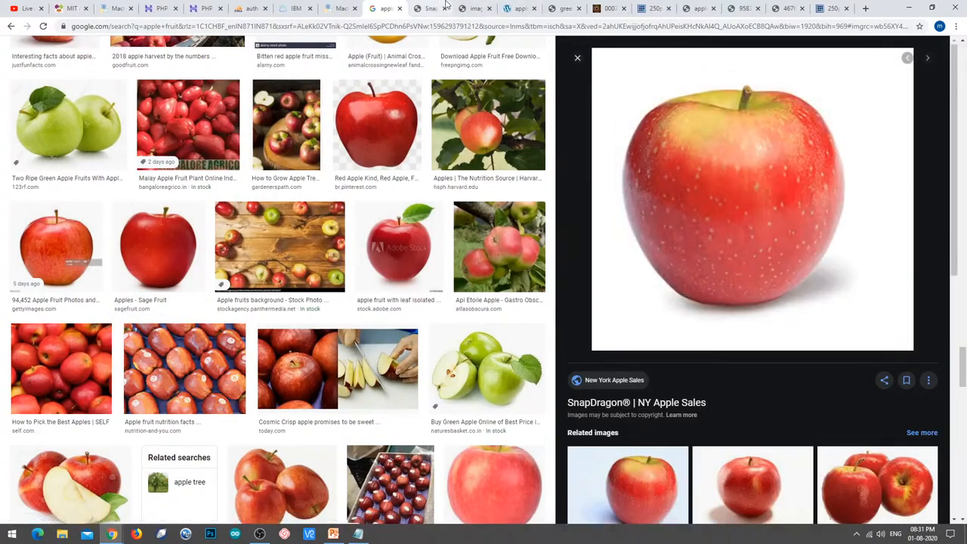
left_click(434, 12)
left_click(430, 23)
key("ctrl+c")
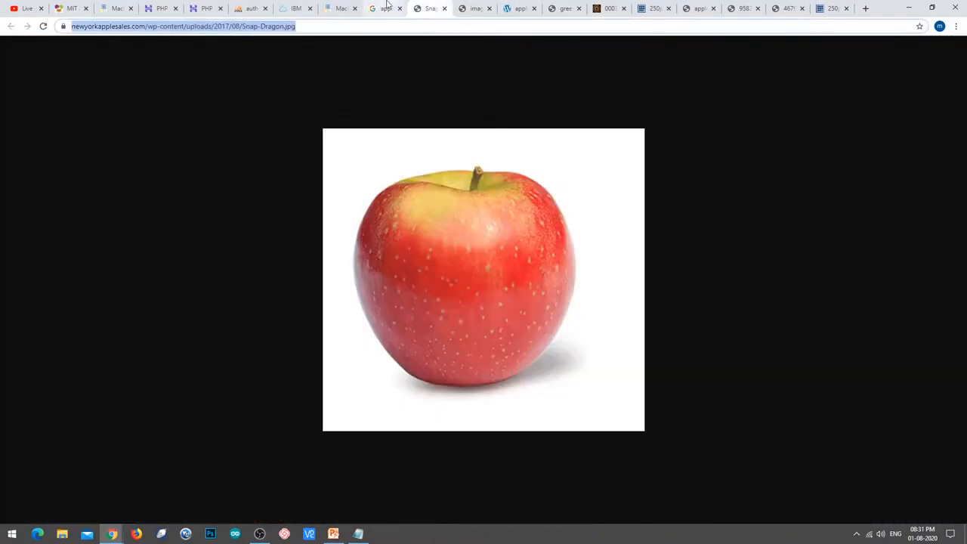
Paste the Snap-Dragon address into the apple label's web-image dialog and add it as example nine.
left_click(340, 8)
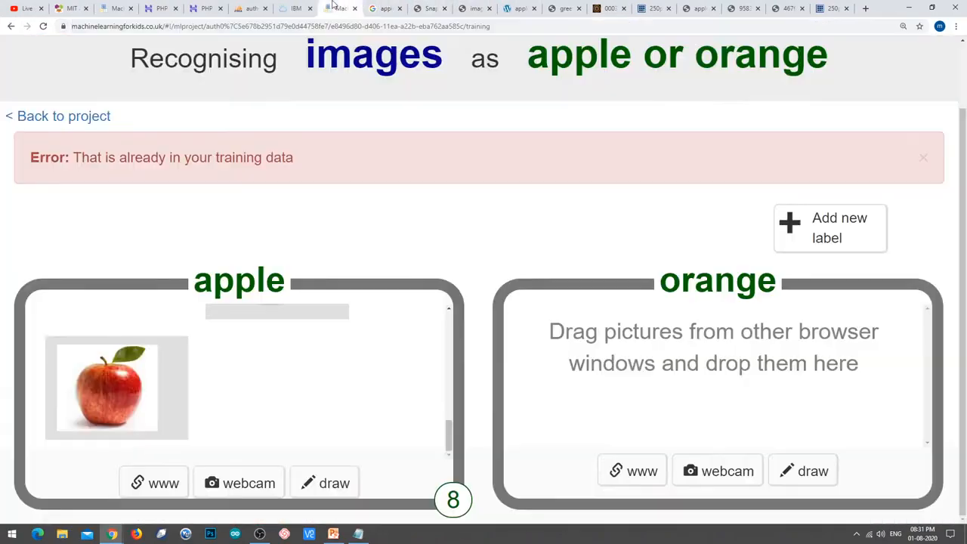
left_click(171, 478)
left_click(396, 252)
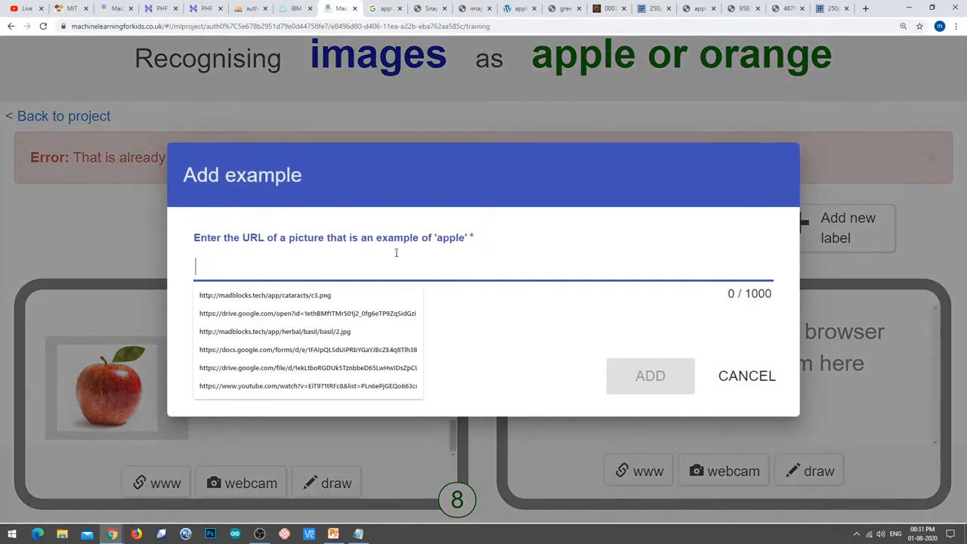
key("ctrl+v")
left_click(666, 366)
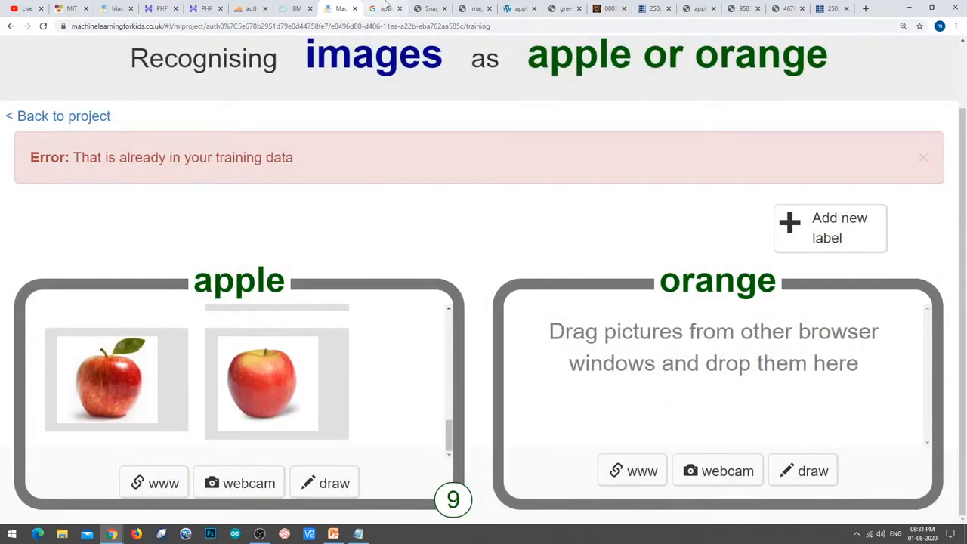
left_click(385, 6)
Open Good Fruit Grower's Snapdragon-single.jpg in its own tab and copy its address.
scroll(286, 336, "down", 10)
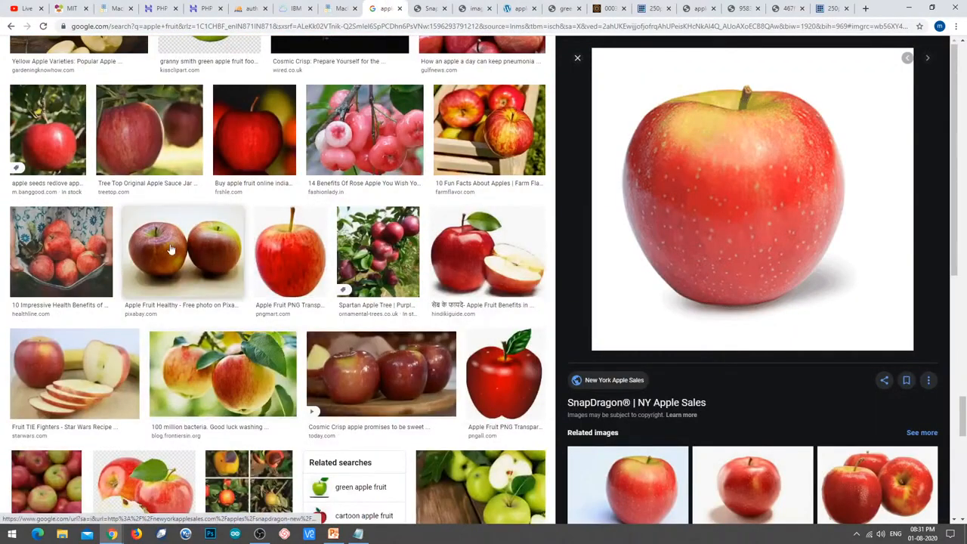
scroll(180, 281, "down", 4)
scroll(180, 281, "down", 5)
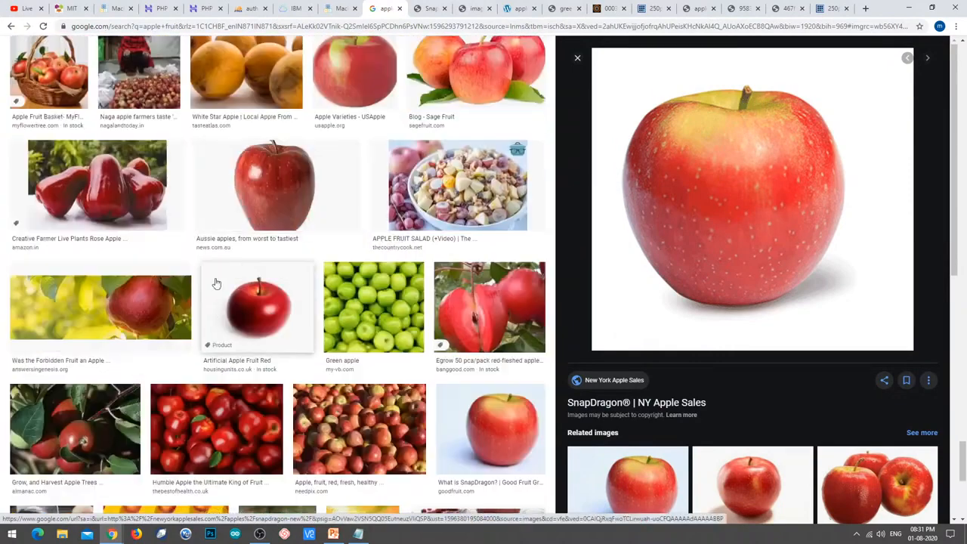
left_click(525, 402)
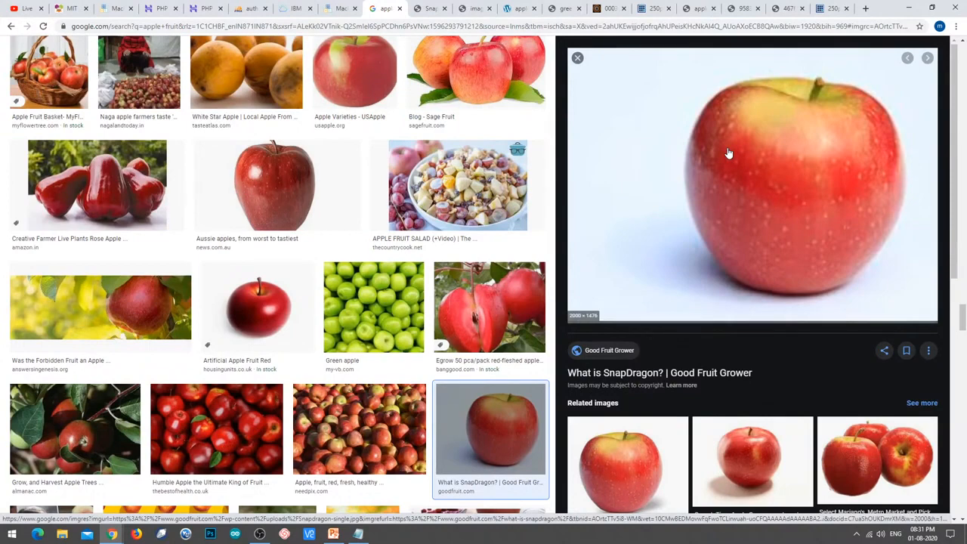
right_click(756, 151)
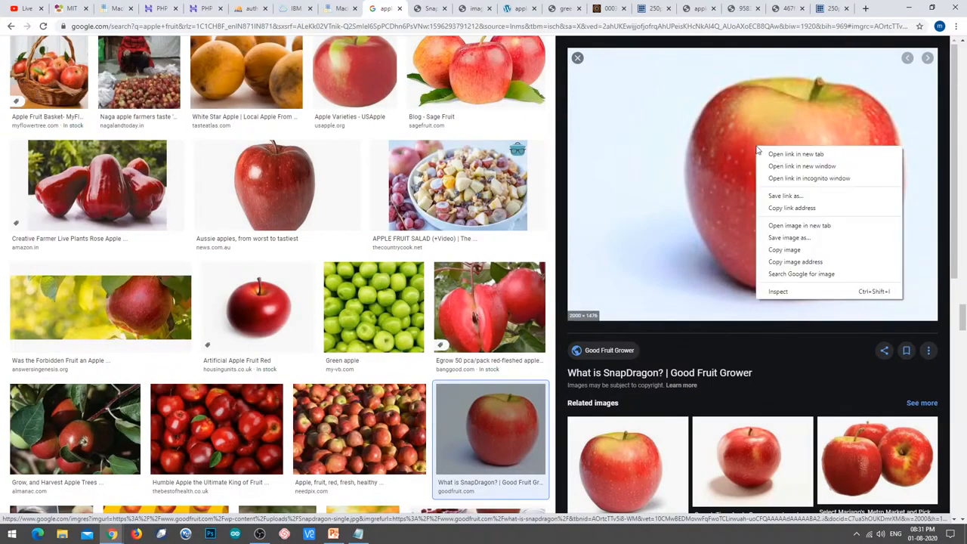
left_click(812, 226)
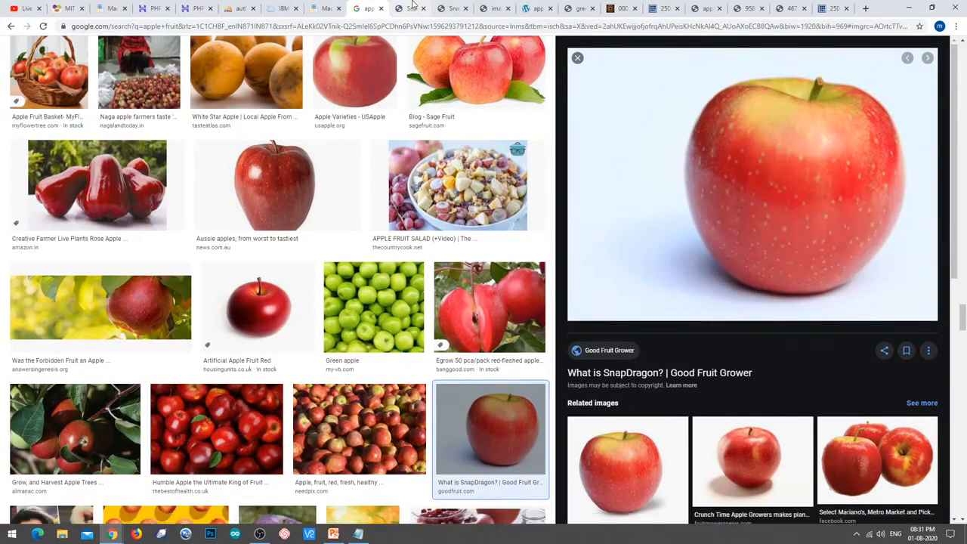
left_click(411, 8)
left_click(386, 25)
key("ctrl+c")
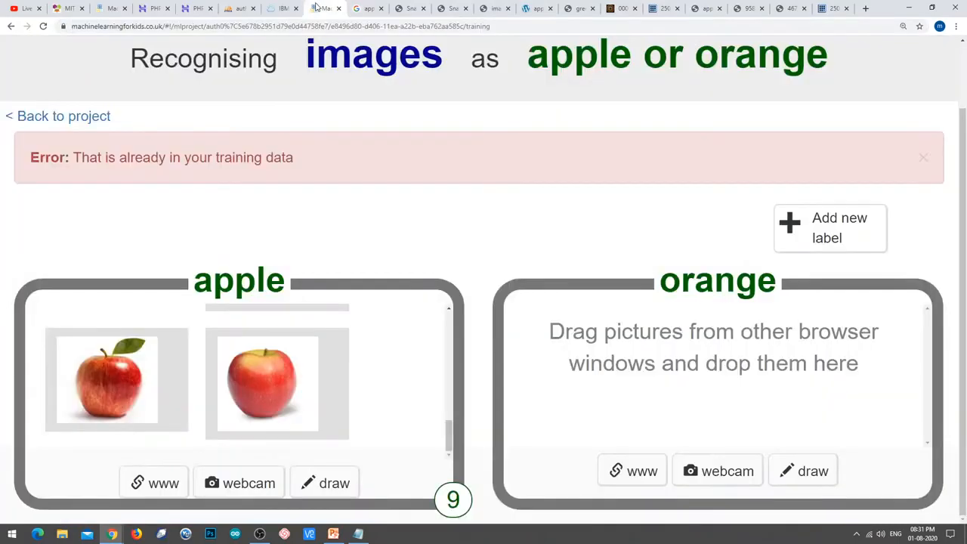
Add the Snapdragon address to the apple label as the tenth example, then return to the results.
left_click(325, 8)
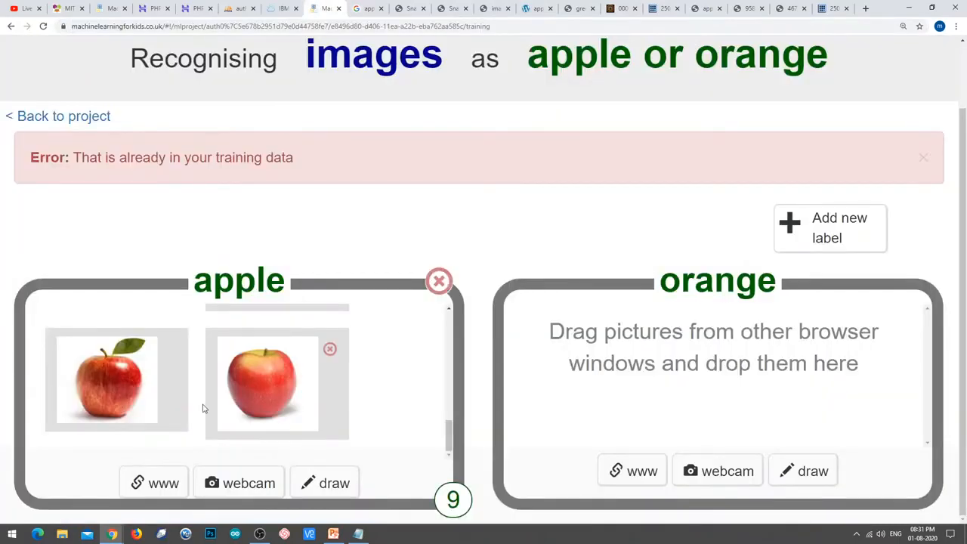
left_click(172, 489)
key("ctrl+v")
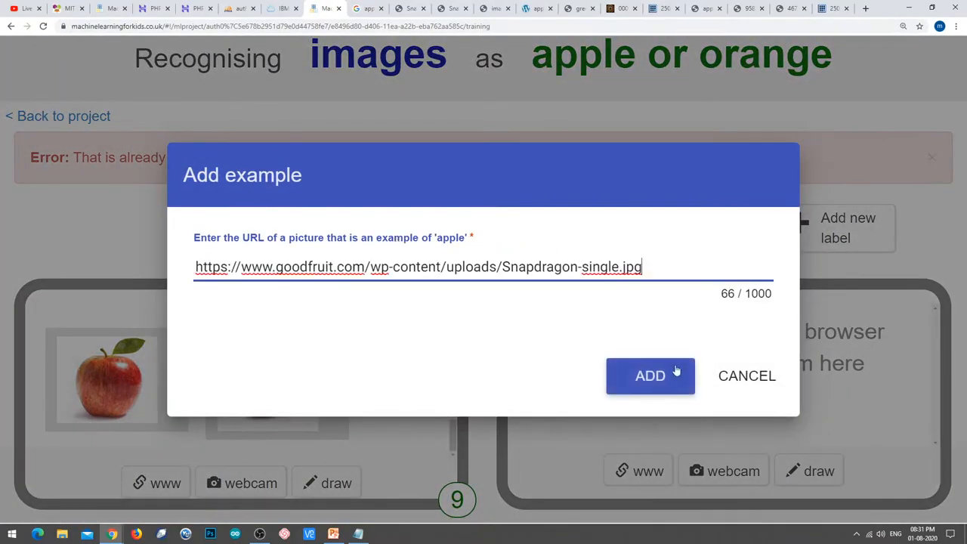
left_click(676, 372)
scroll(425, 398, "down", 2)
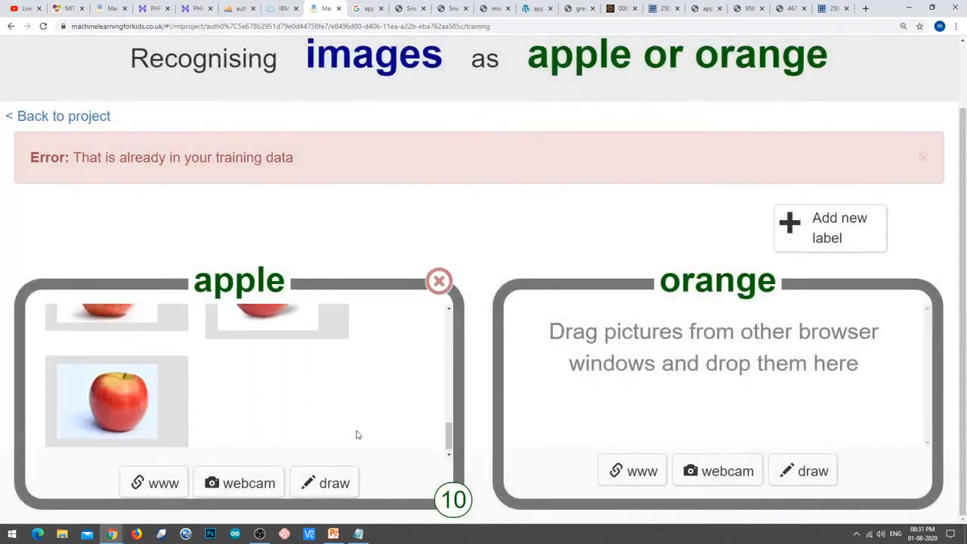
left_click(365, 9)
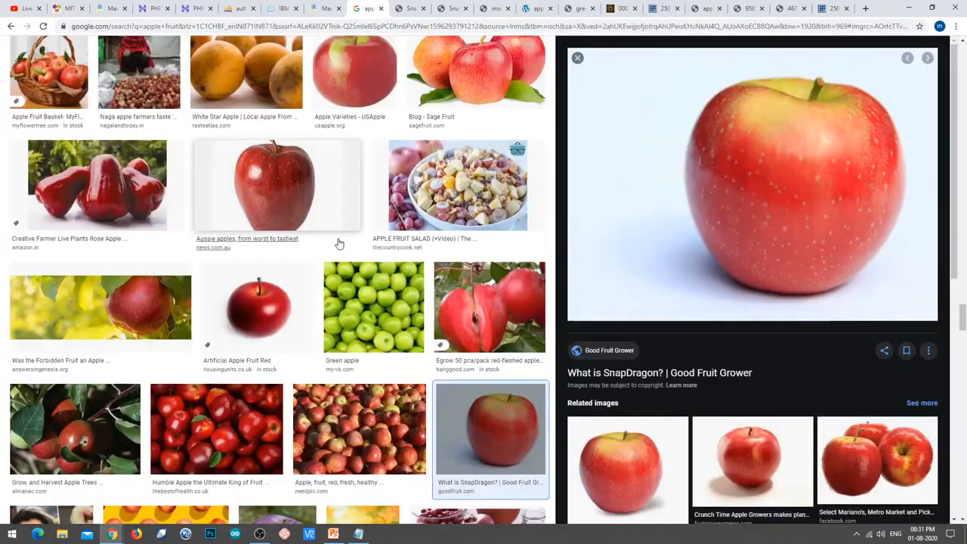
Scroll further down the results and preview the Fruit - Robinettes apple image.
scroll(337, 244, "down", 5)
scroll(426, 327, "down", 1)
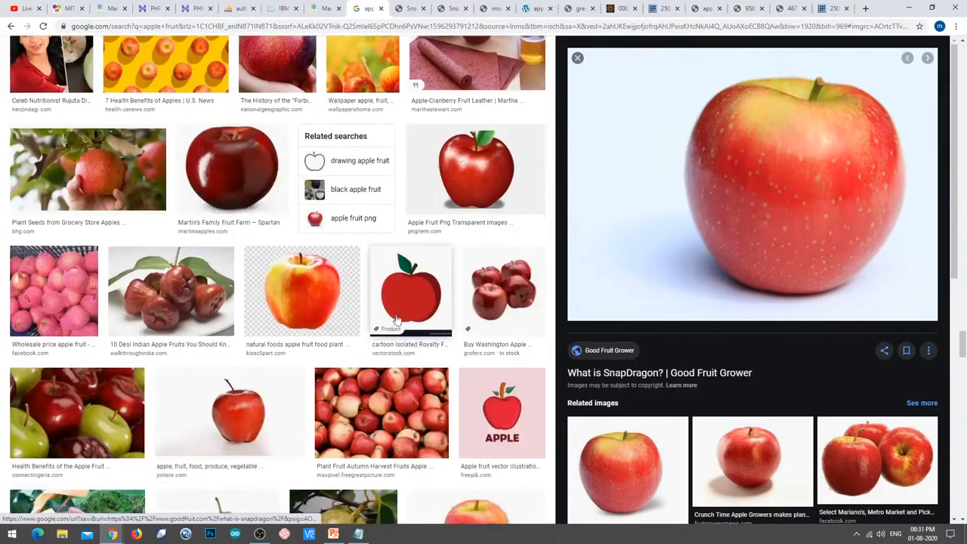
scroll(215, 342, "down", 3)
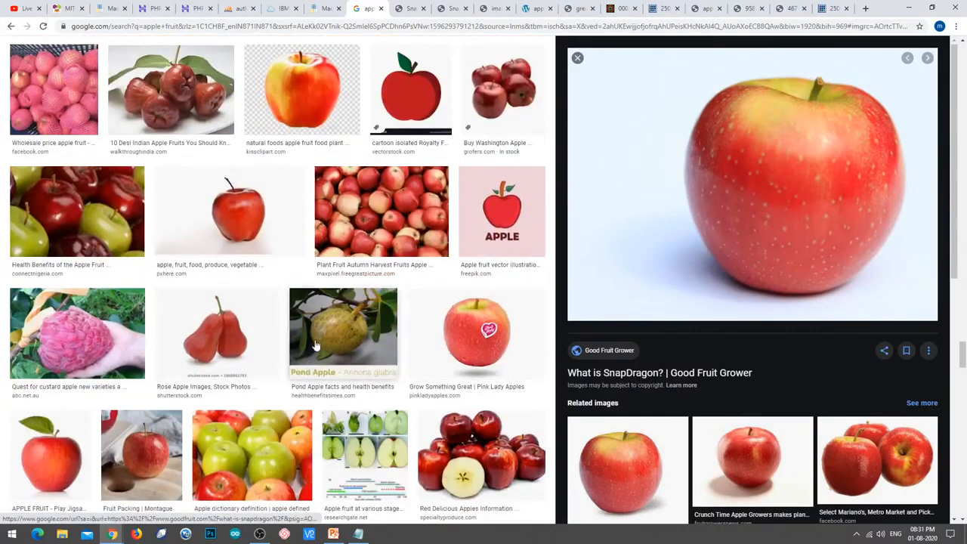
scroll(215, 342, "down", 3)
left_click(53, 332)
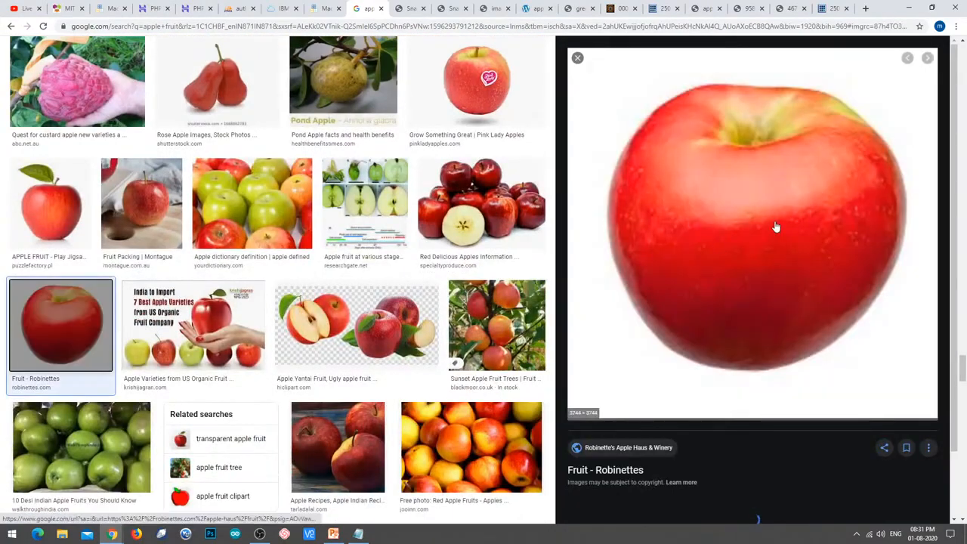
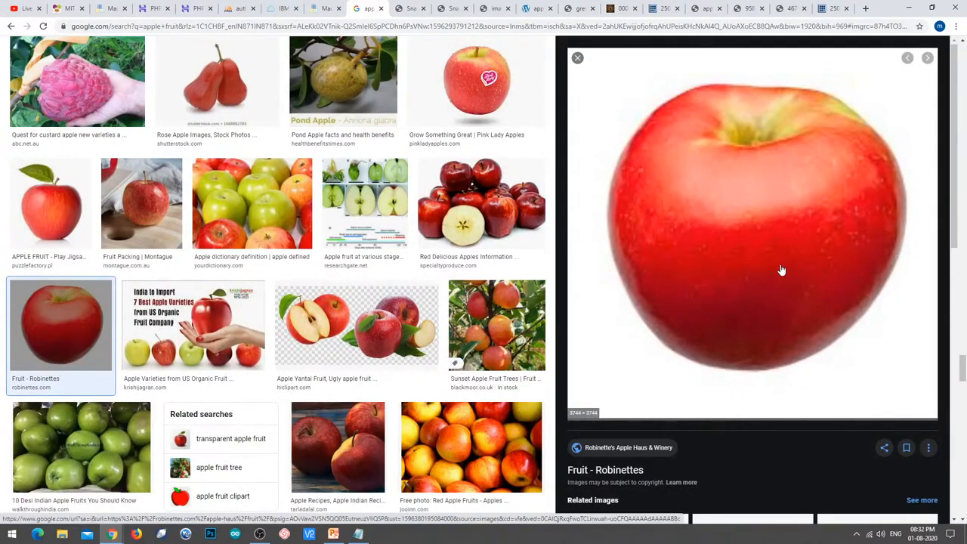
Open the plain whole red apple picture from 100springs.com in its own tab and copy its address.
scroll(277, 309, "down", 5)
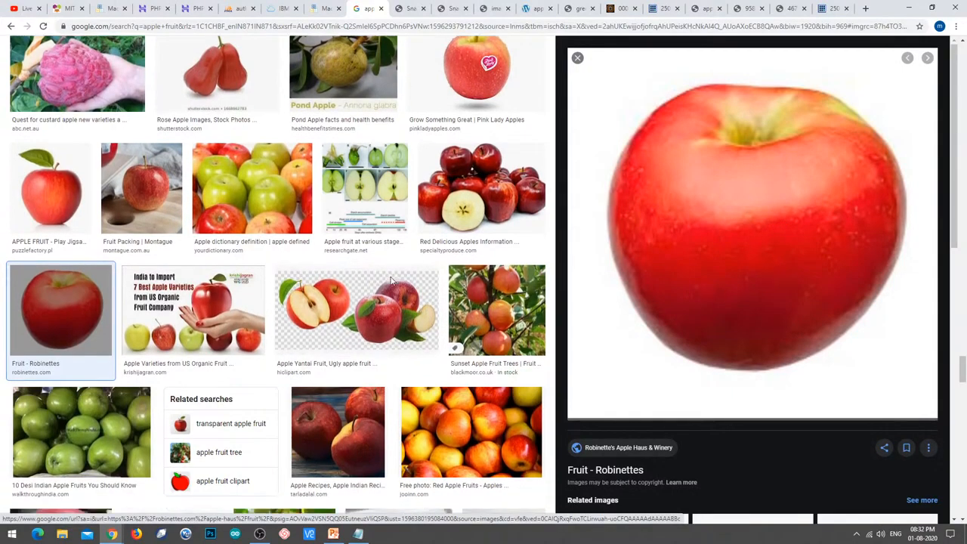
scroll(277, 309, "down", 2)
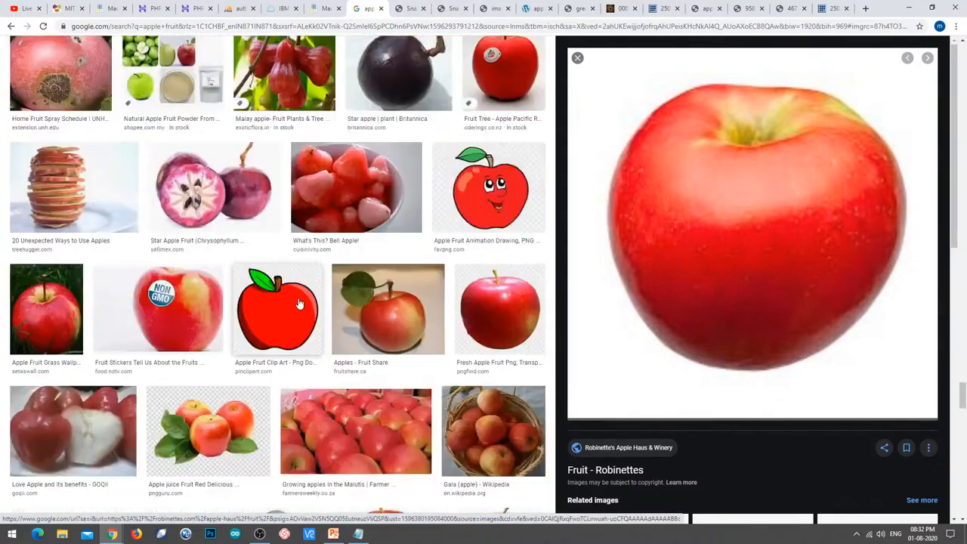
scroll(300, 300, "down", 4)
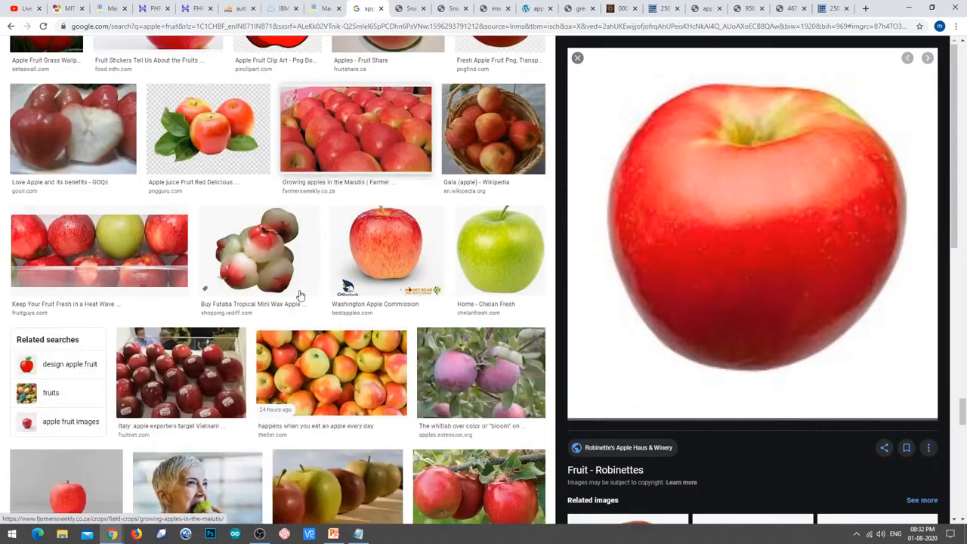
left_click(396, 241)
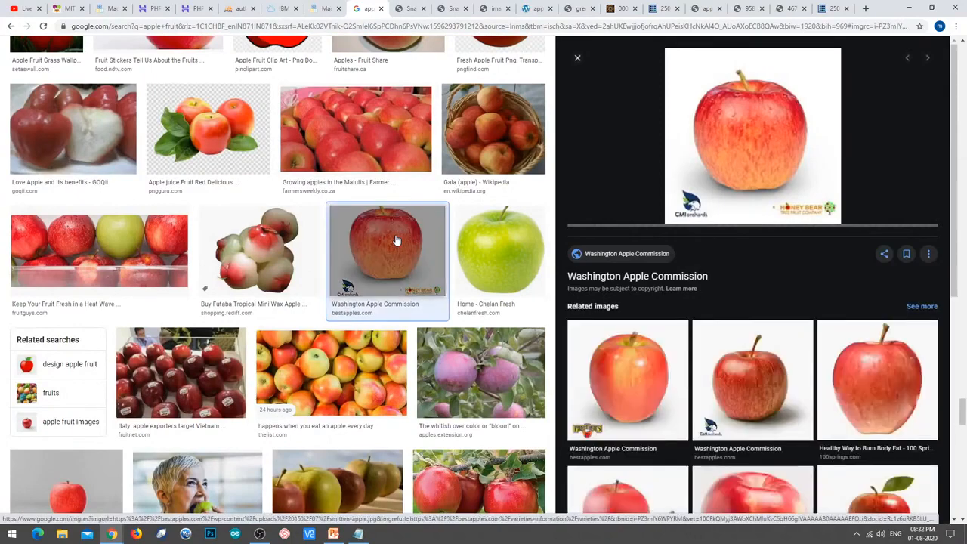
left_click(876, 385)
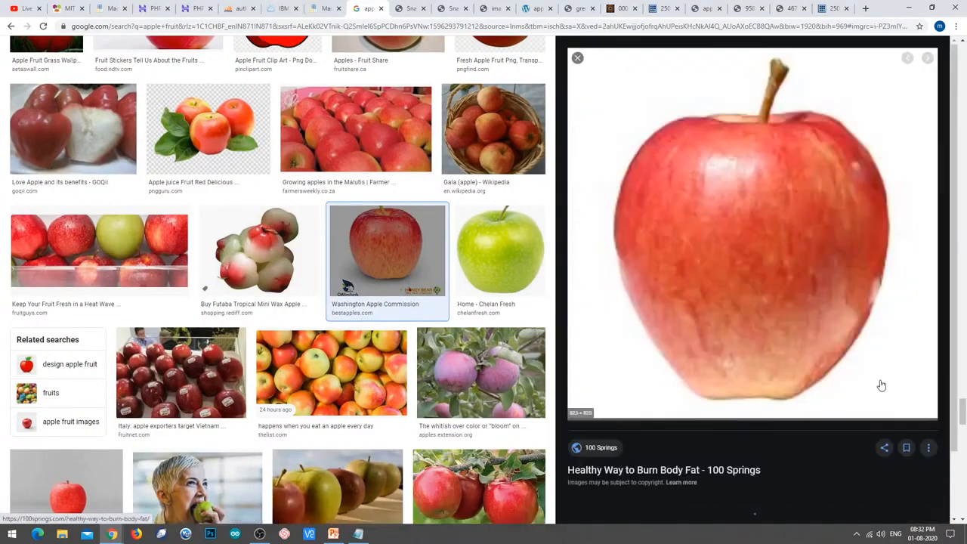
right_click(730, 211)
left_click(784, 284)
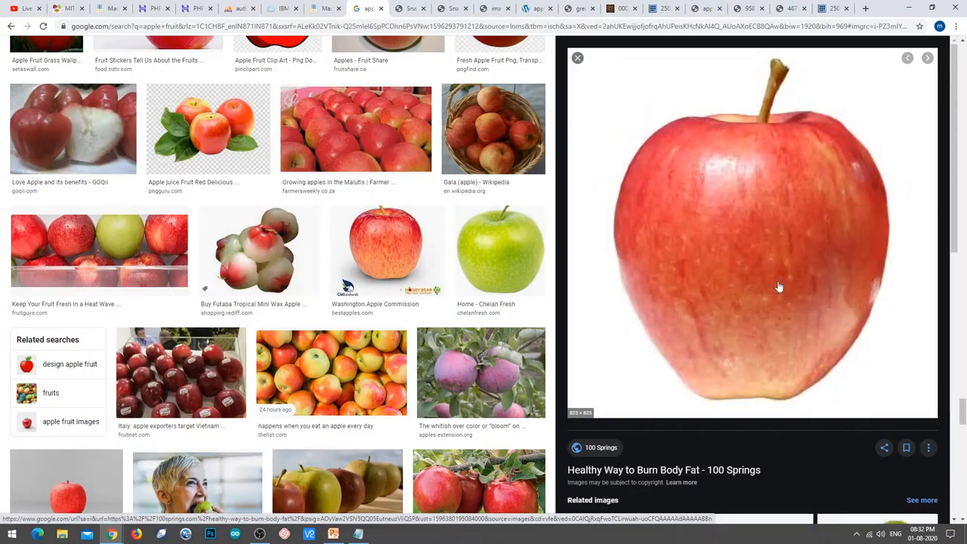
left_click(391, 8)
left_click(404, 30)
key("ctrl+c")
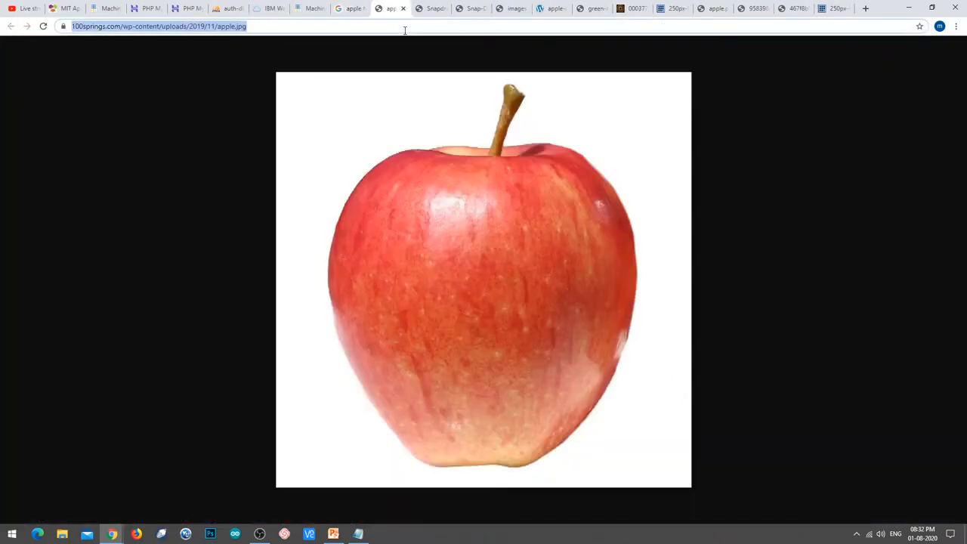
Add the copied apple address to the apple label as its 11th example.
left_click(299, 8)
left_click(172, 490)
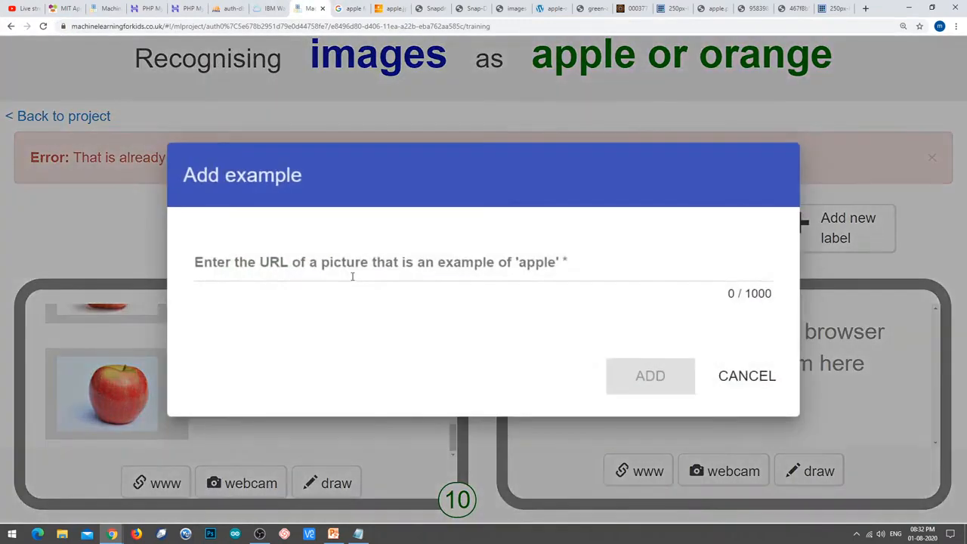
left_click(355, 261)
key("ctrl+v")
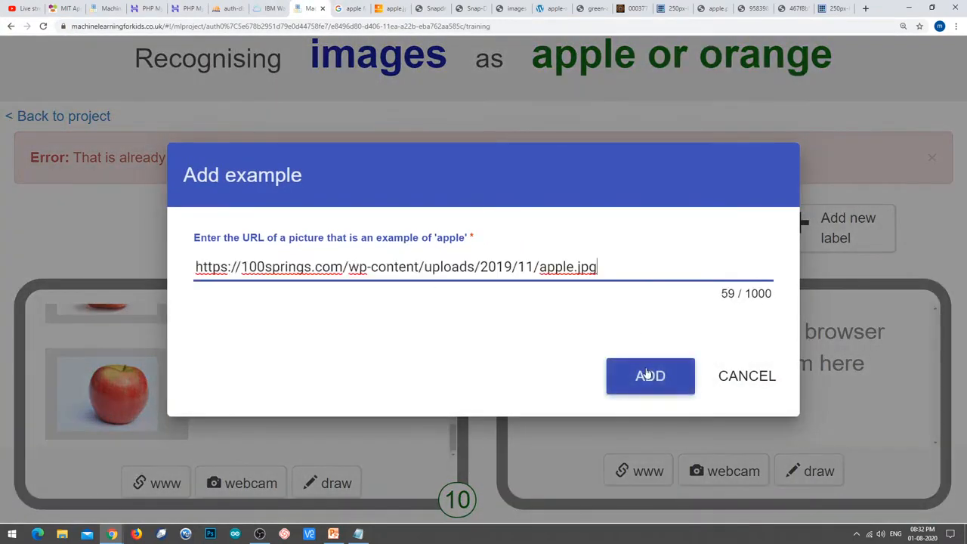
left_click(647, 373)
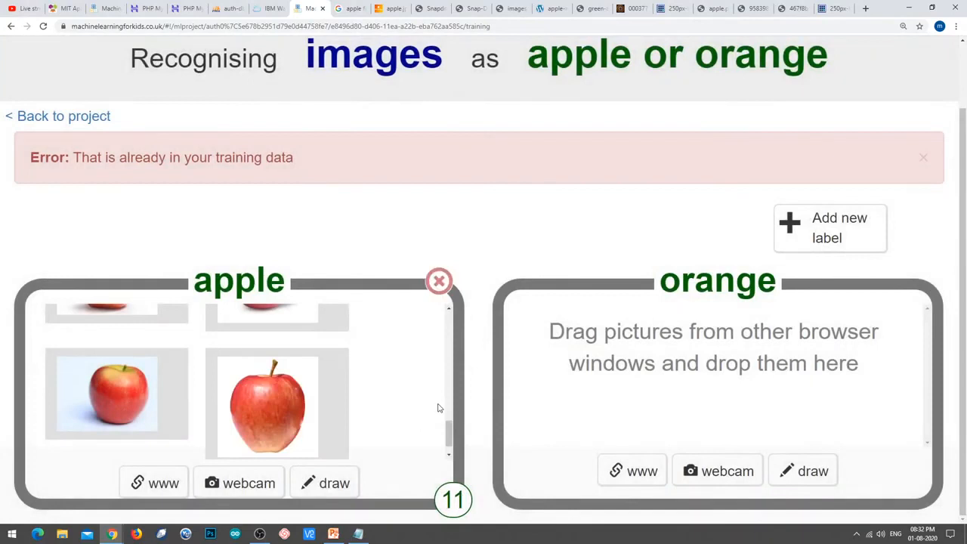
scroll(438, 408, "down", 1)
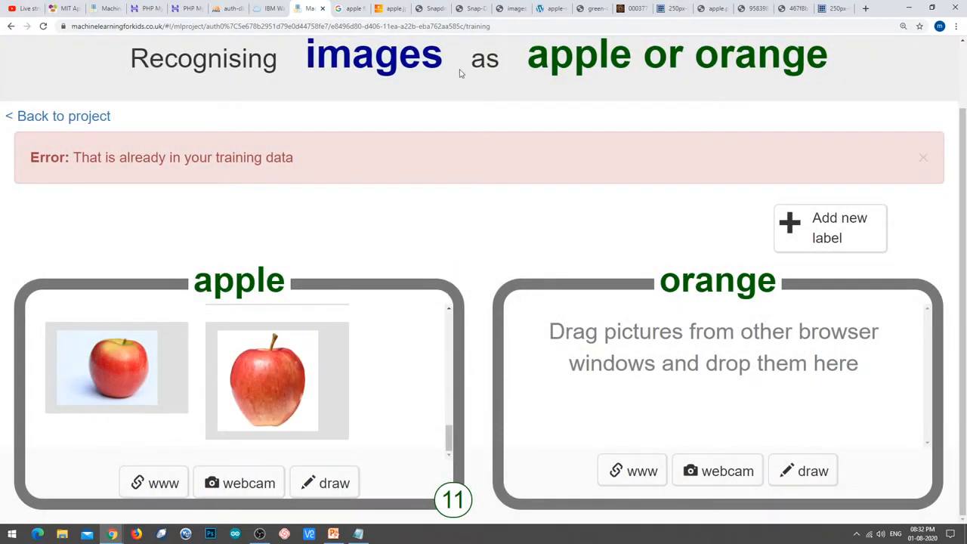
Close the eleven leftover apple image tabs already used for training.
left_click(393, 9)
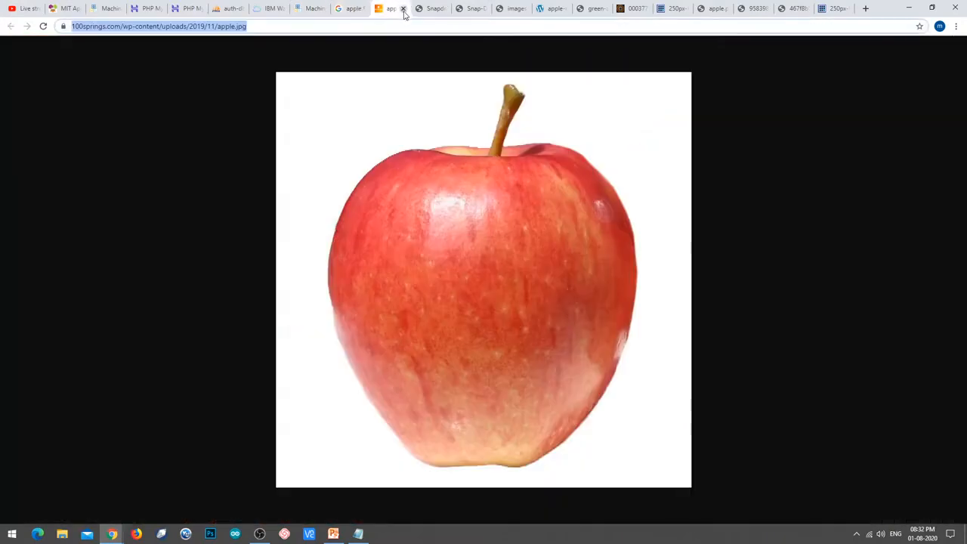
left_click(403, 8)
left_click(403, 8)
left_click(403, 8)
left_click(403, 9)
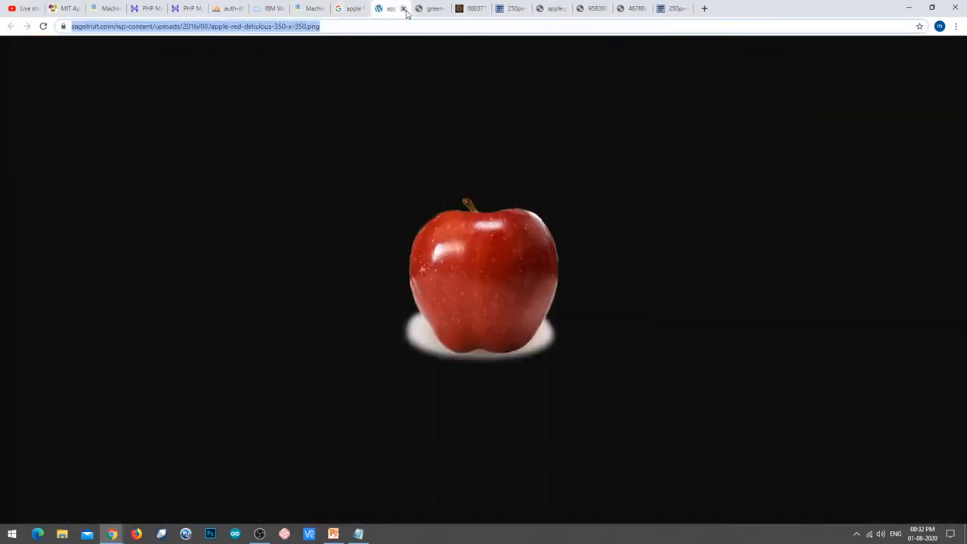
left_click(403, 8)
left_click(404, 8)
left_click(404, 8)
left_click(404, 8)
left_click(403, 9)
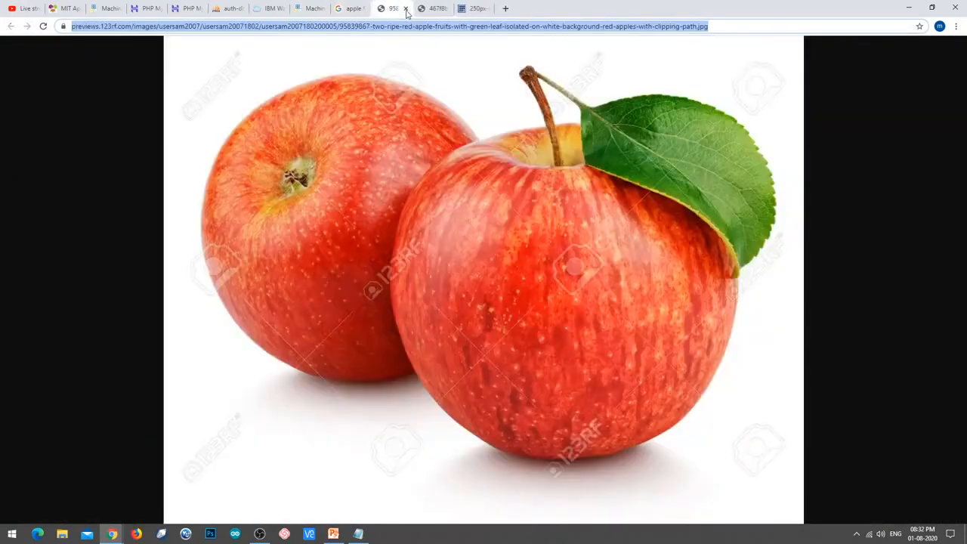
left_click(405, 9)
left_click(404, 9)
left_click(403, 9)
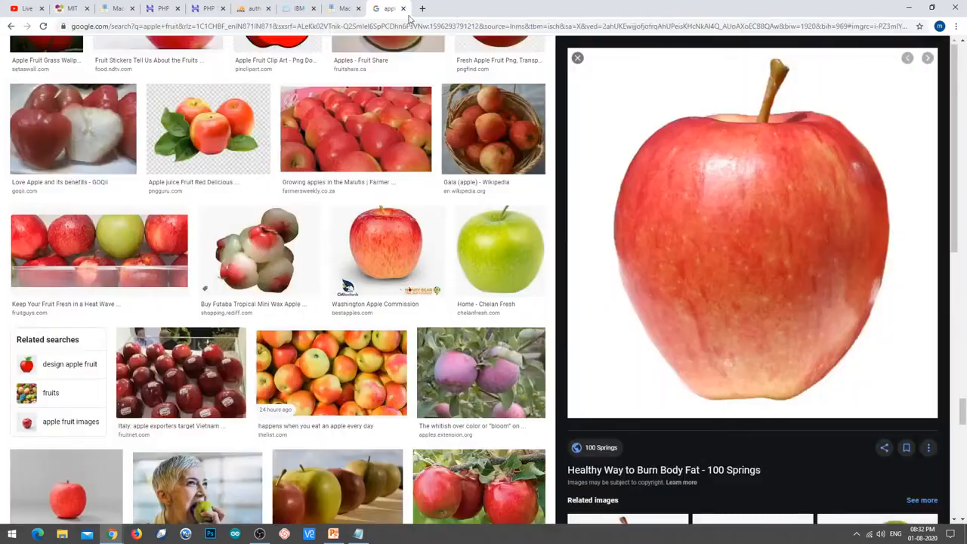
Scroll the Google Images 'apple fruit' results back to the top.
scroll(541, 198, "up", 10)
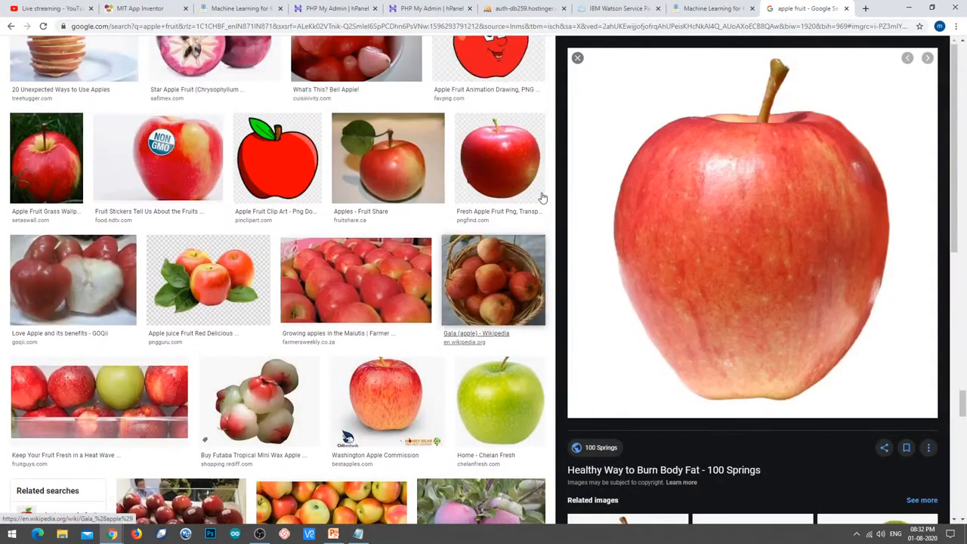
scroll(542, 198, "up", 5)
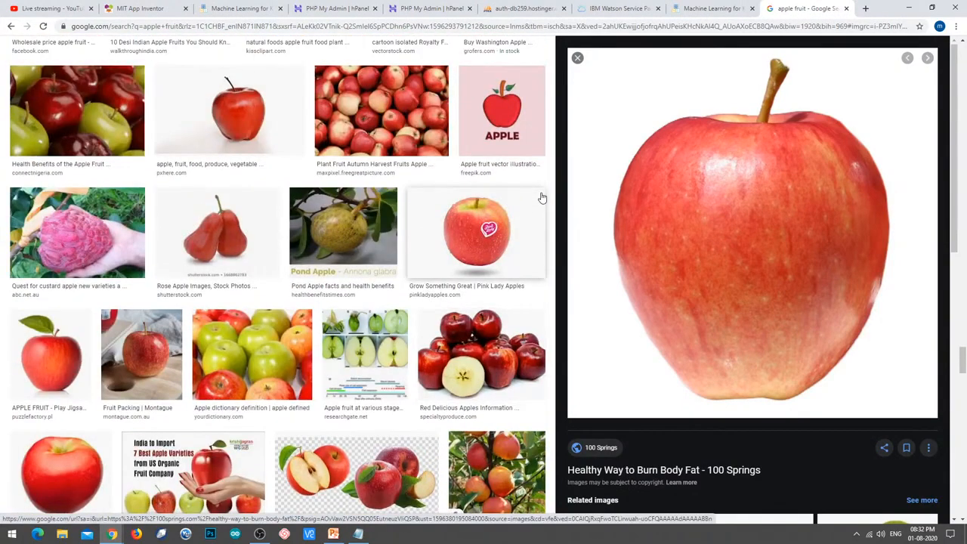
scroll(542, 198, "up", 6)
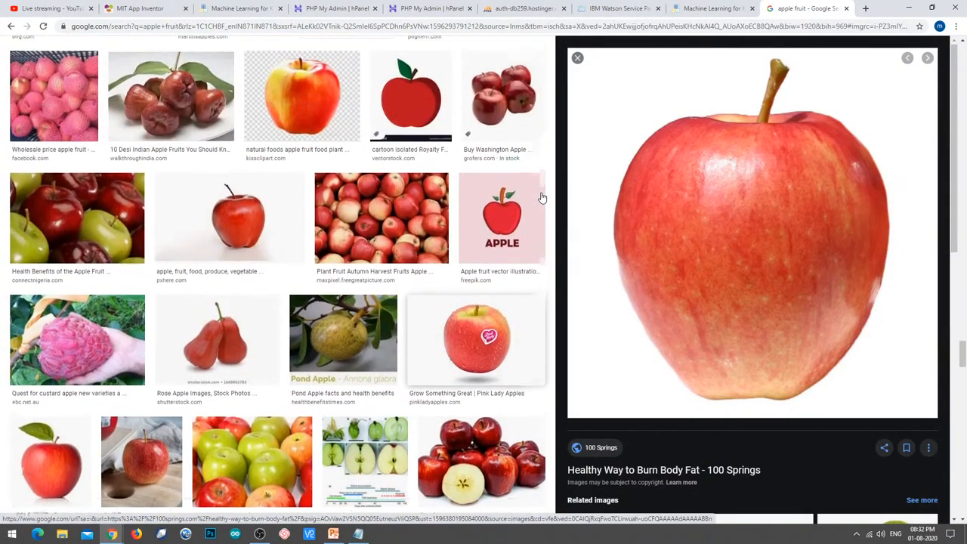
scroll(542, 198, "up", 12)
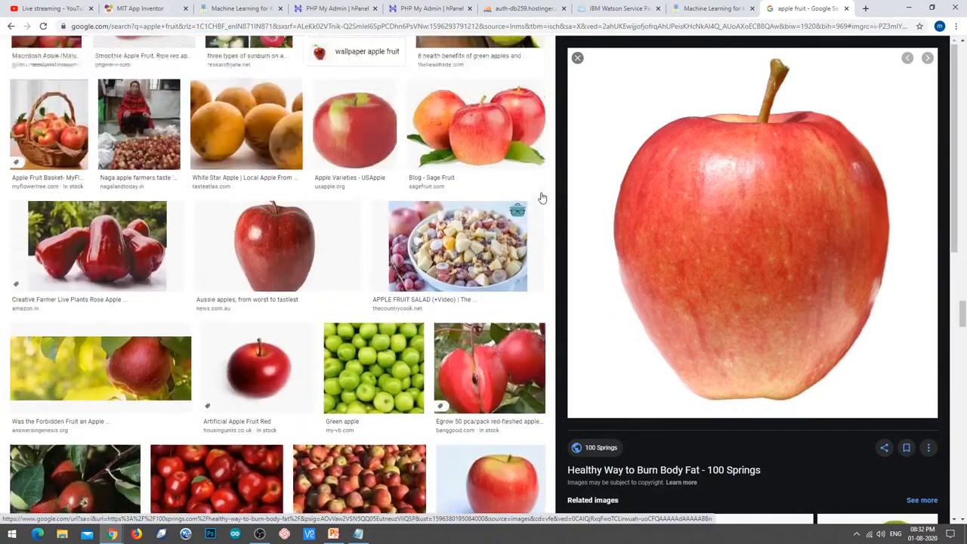
scroll(542, 198, "up", 16)
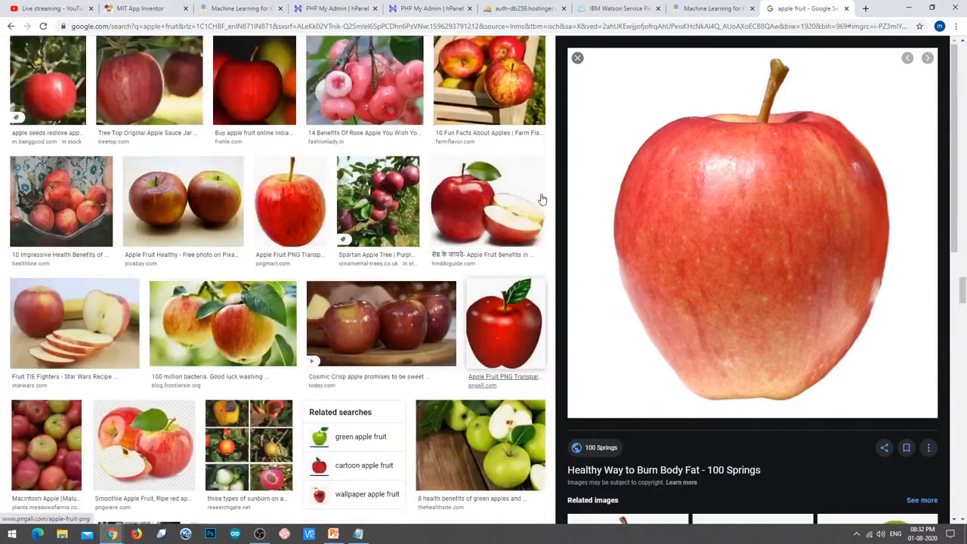
scroll(542, 202, "up", 8)
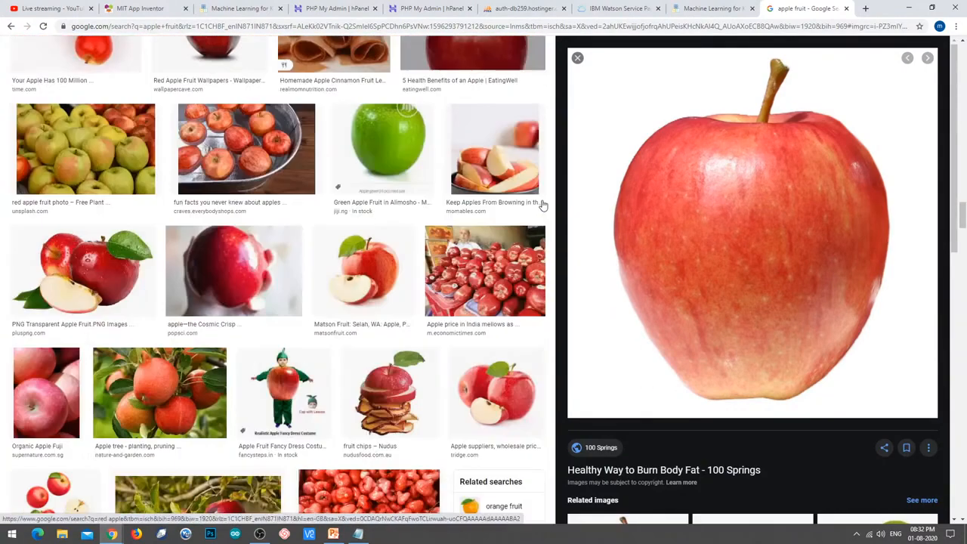
scroll(541, 204, "up", 5)
left_click_drag(965, 173, 965, 50)
Replace the image search with 'orange fruit' and run it.
double_click(197, 56)
triple_click(197, 56)
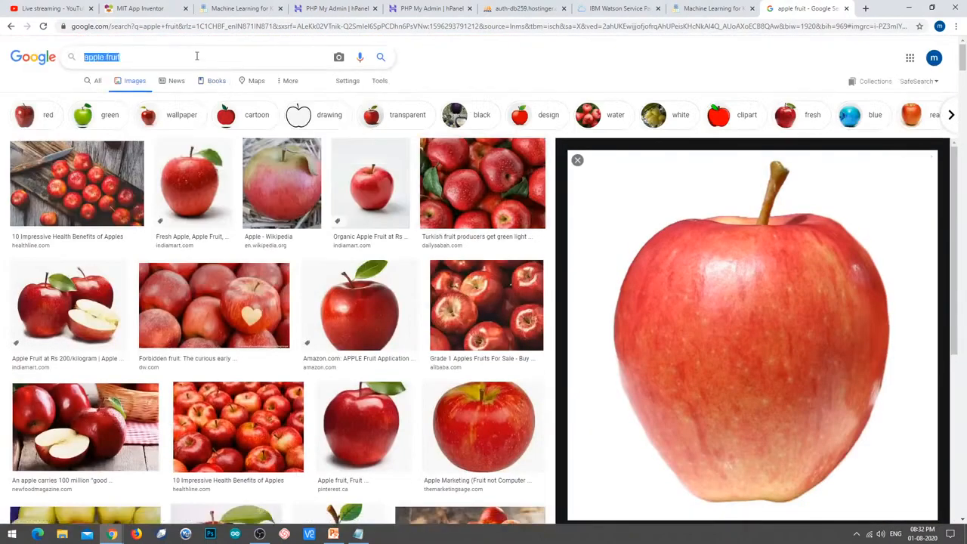
type("orange fruit")
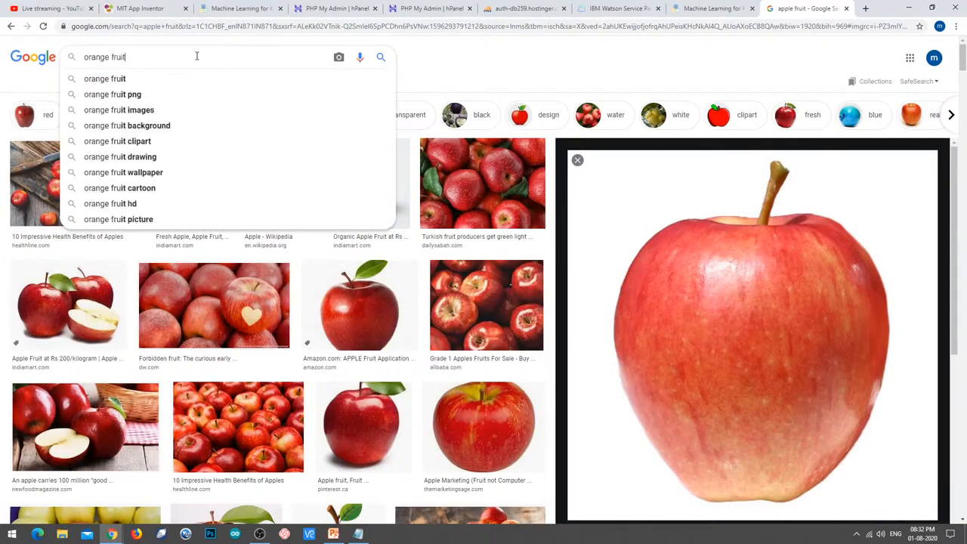
key("Return")
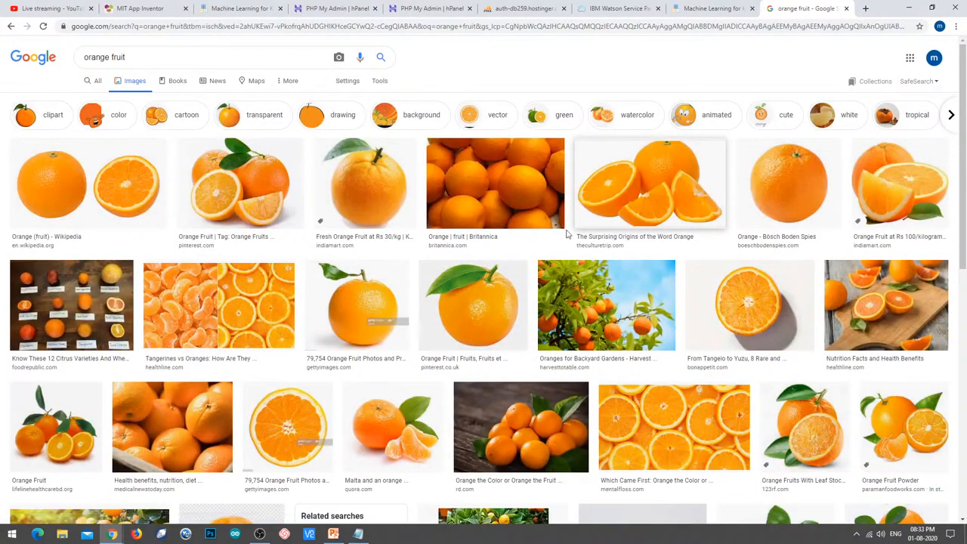
Copy the green-leaf orange picture's address and add it as the first orange example.
left_click(475, 316)
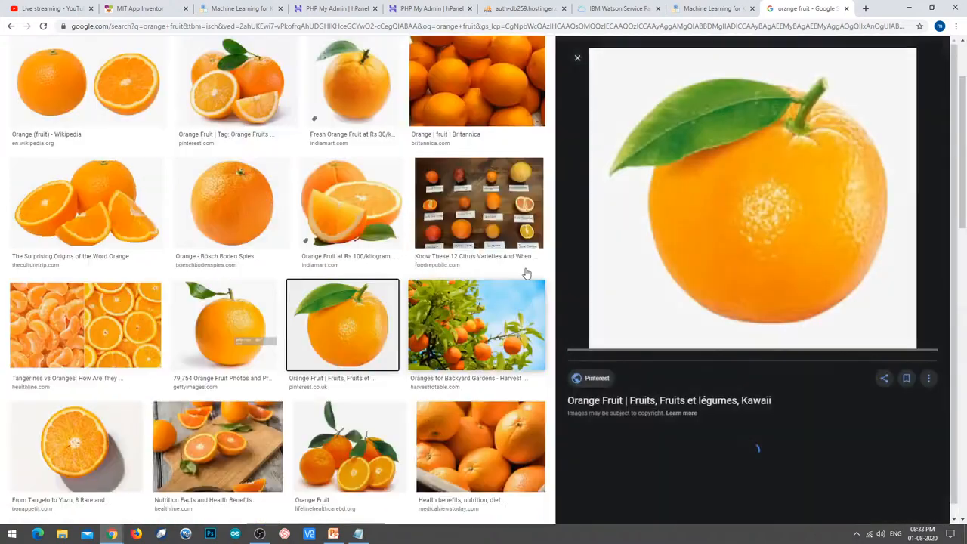
right_click(714, 195)
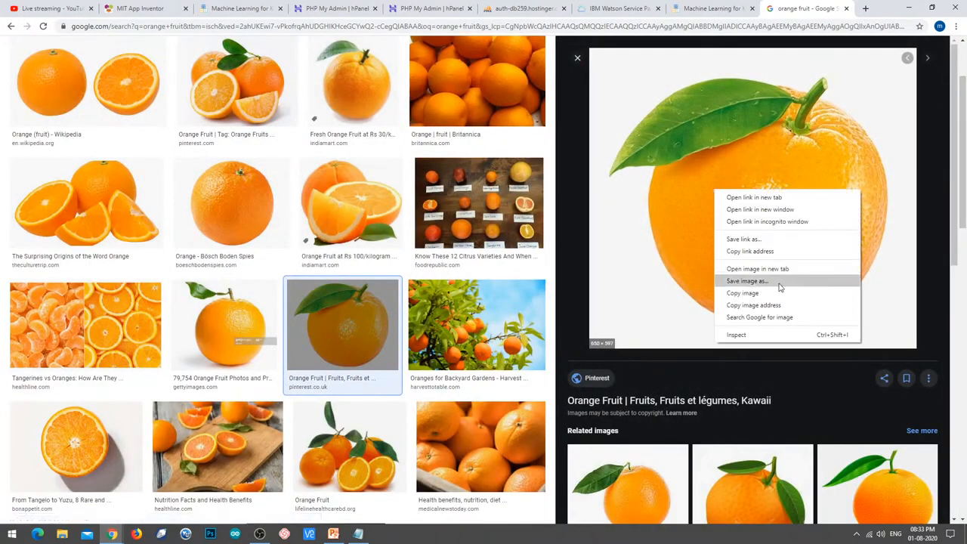
left_click(756, 267)
left_click(814, 9)
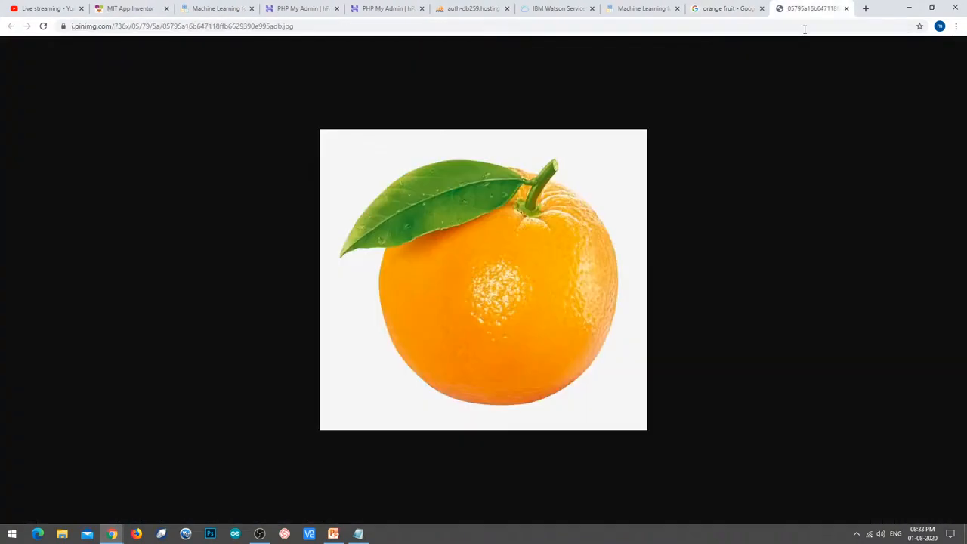
left_click(804, 28)
key("ctrl+c")
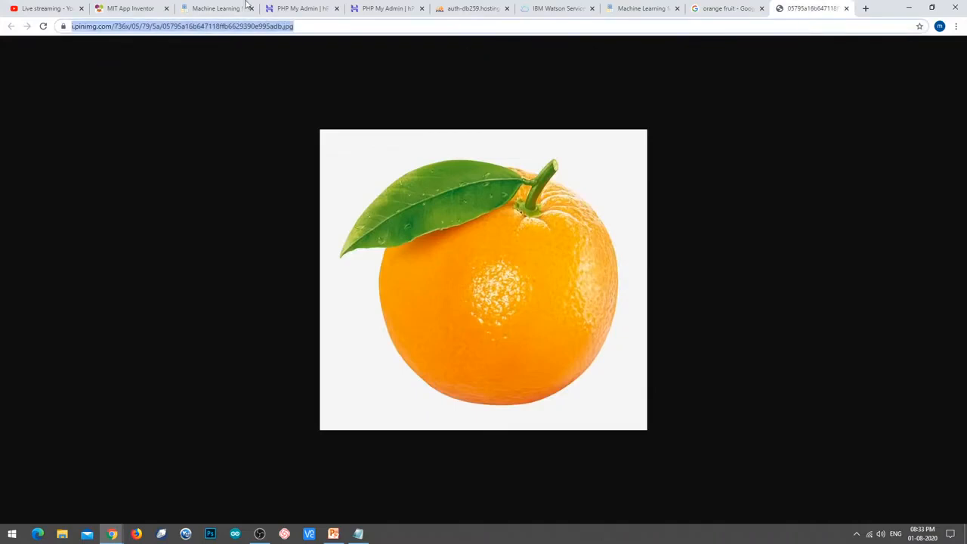
left_click(633, 6)
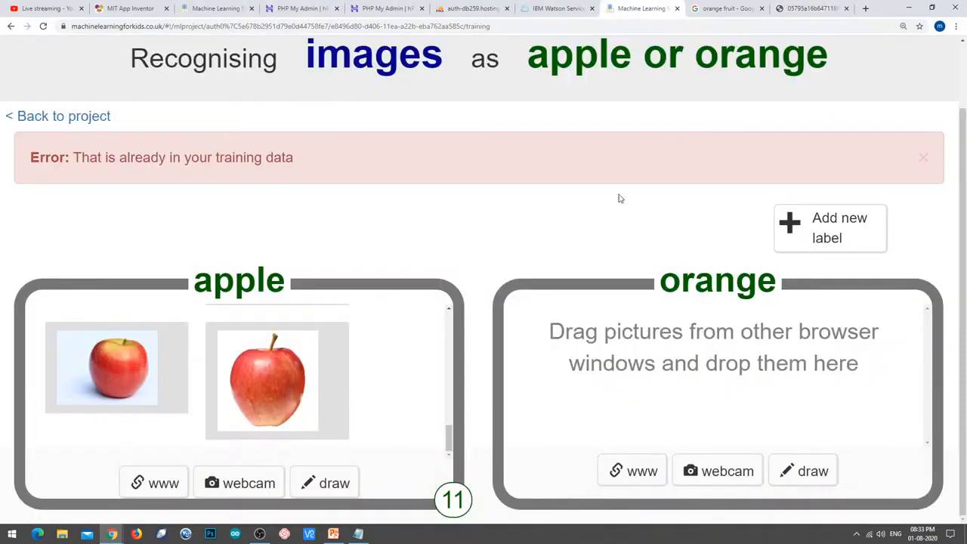
left_click(657, 474)
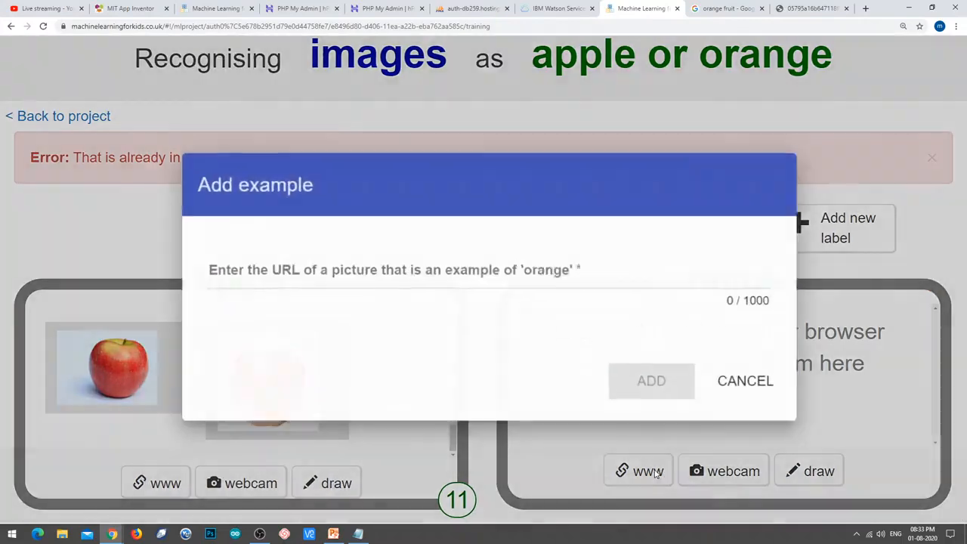
key("ctrl+v")
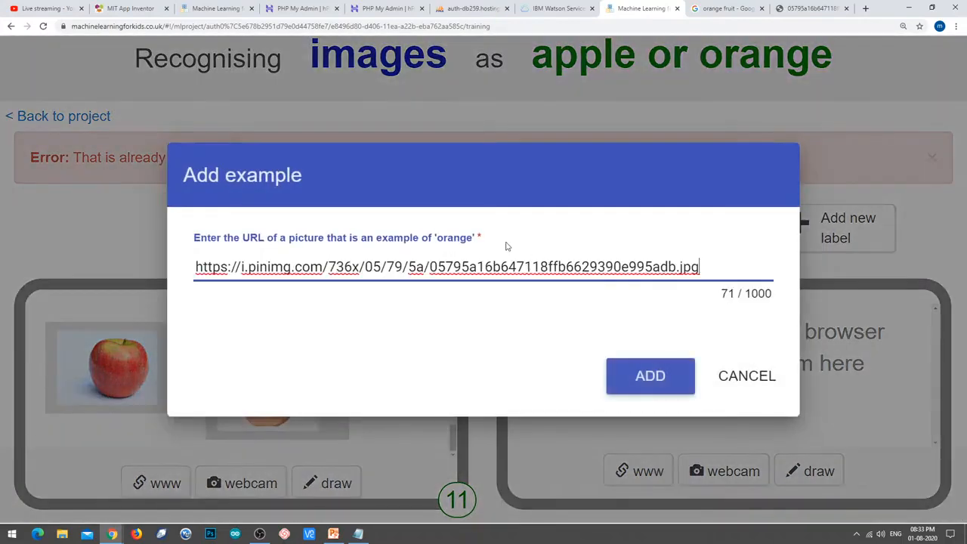
left_click(652, 389)
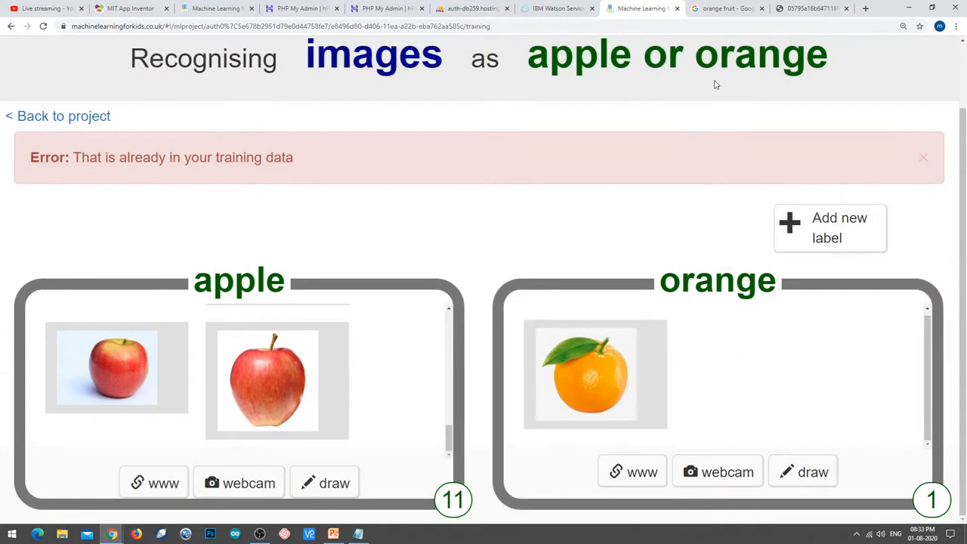
Add the plain Bösch Boden Spies orange picture's address to the orange label.
left_click(724, 8)
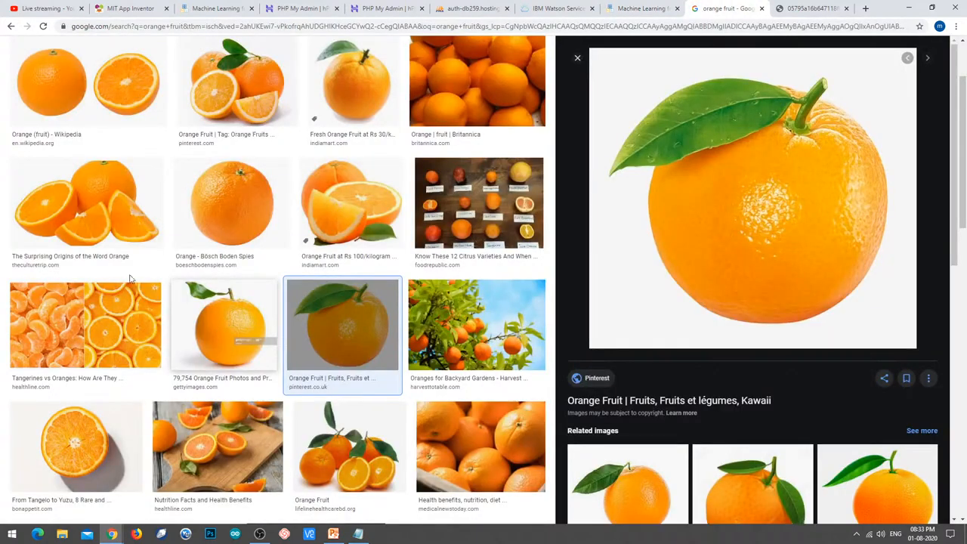
left_click(251, 210)
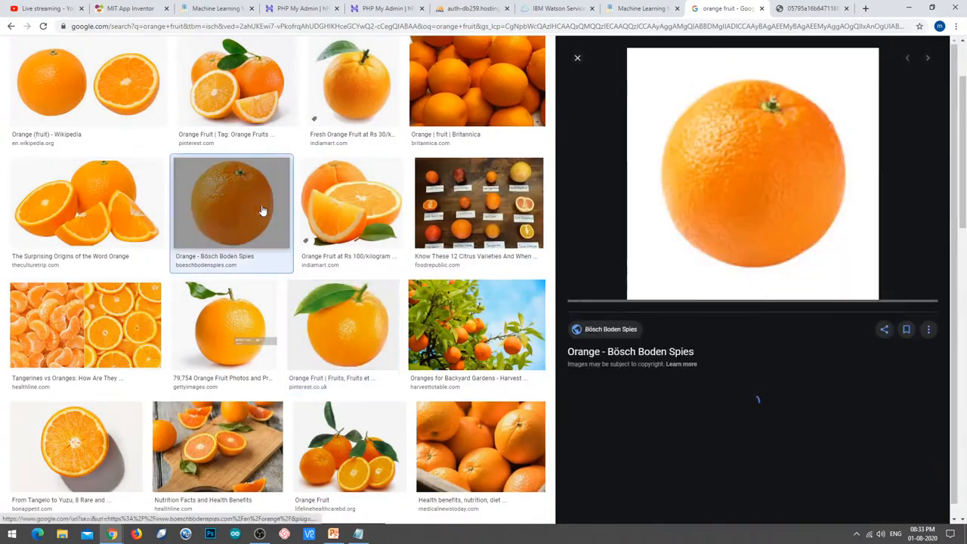
right_click(730, 155)
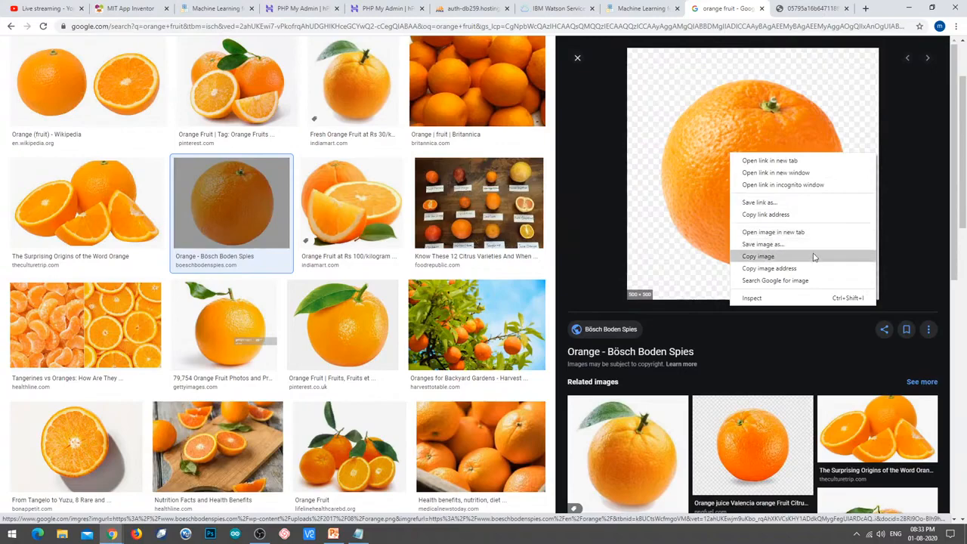
left_click(798, 232)
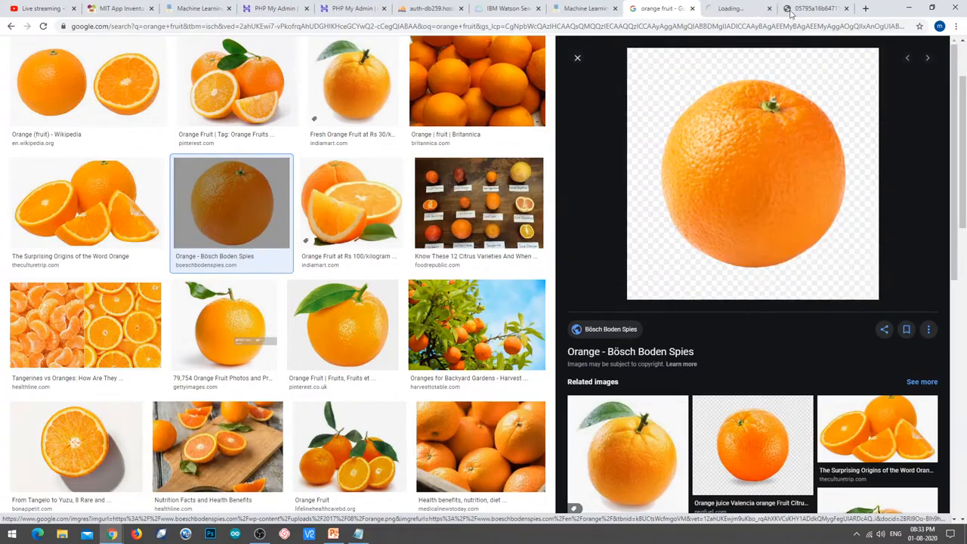
left_click(746, 8)
left_click(696, 28)
key("ctrl+c")
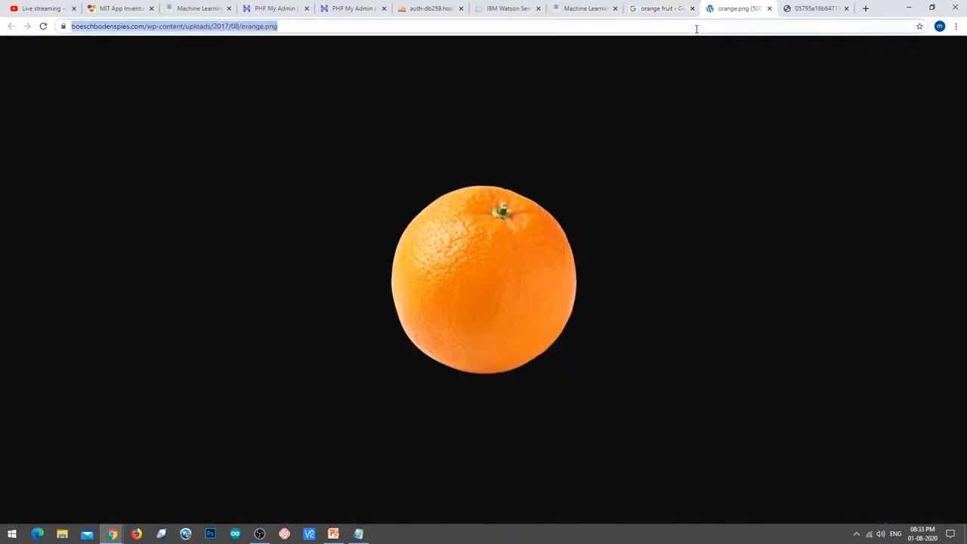
left_click(585, 8)
left_click(662, 471)
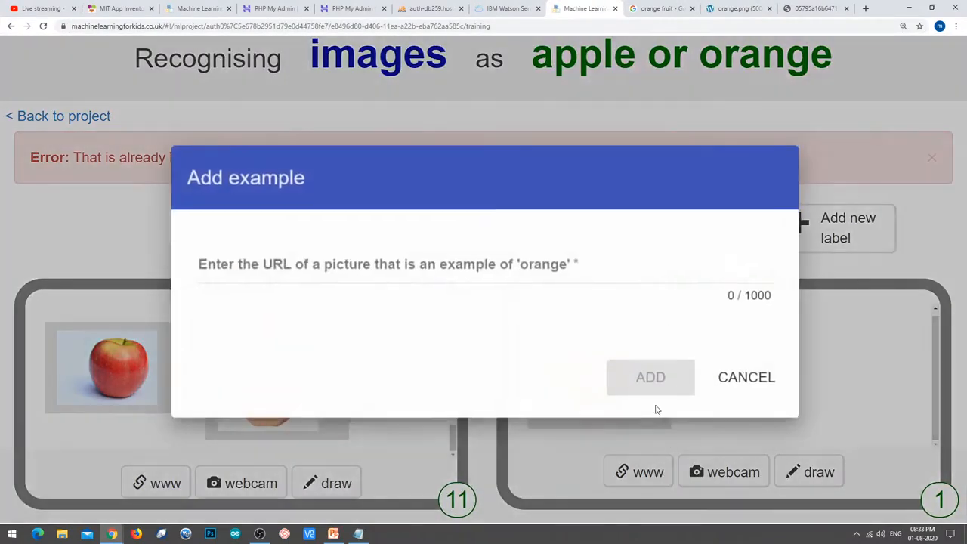
left_click(527, 274)
key("ctrl+v")
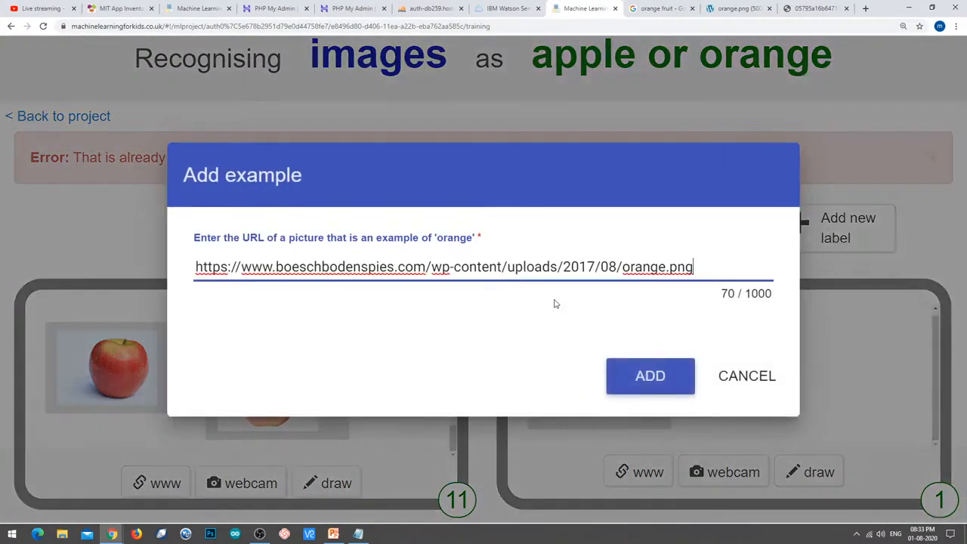
left_click(623, 377)
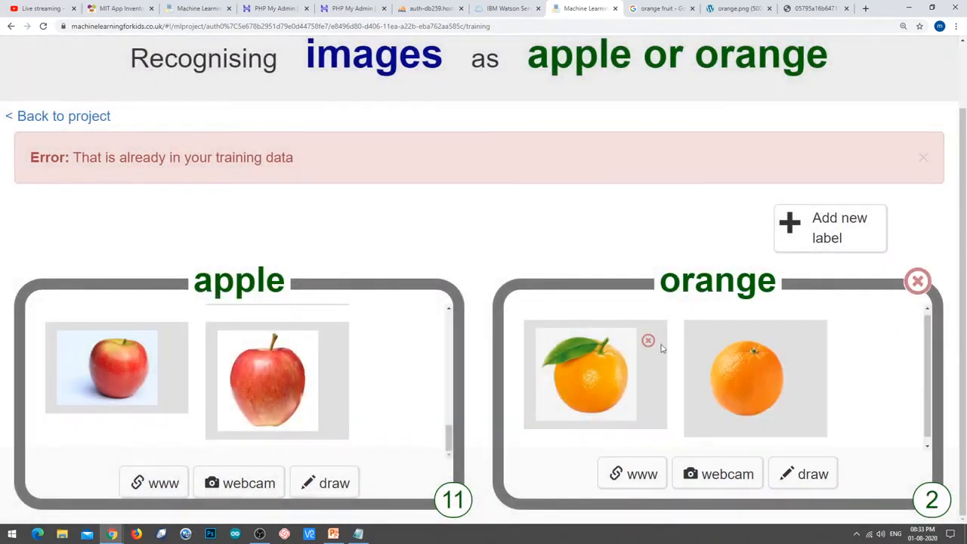
Try adding the leafy Pinterest orange to the orange label, getting a duplicate-image error.
left_click(657, 9)
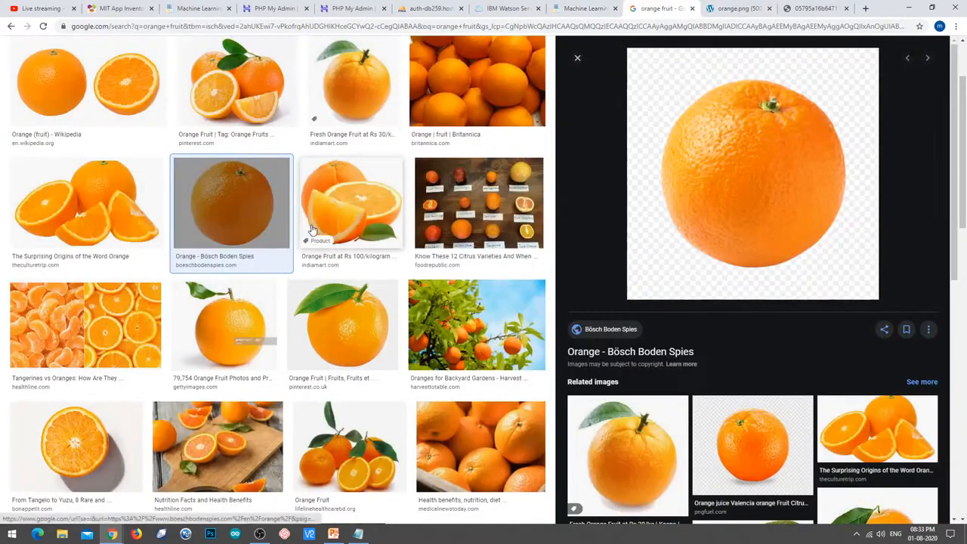
scroll(312, 229, "down", 1)
left_click(331, 272)
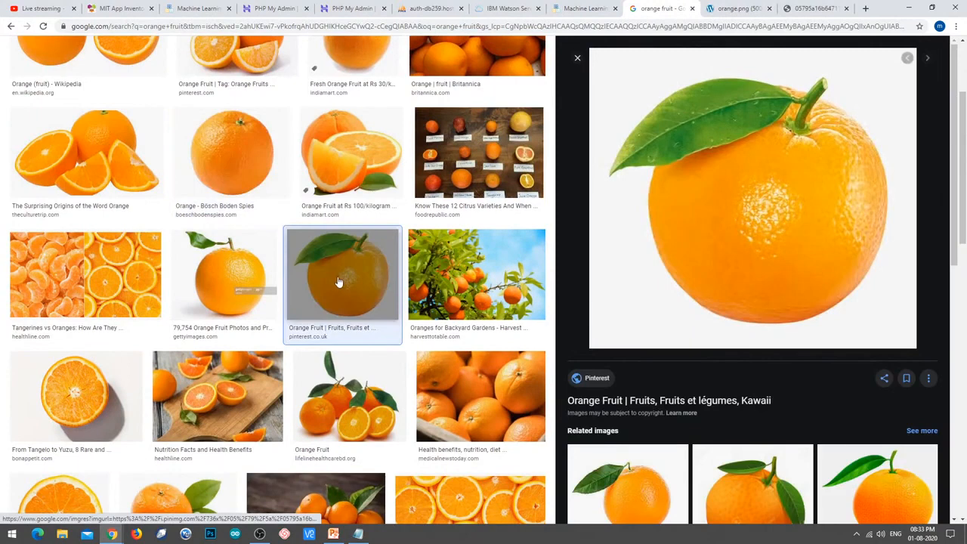
right_click(741, 186)
left_click(793, 262)
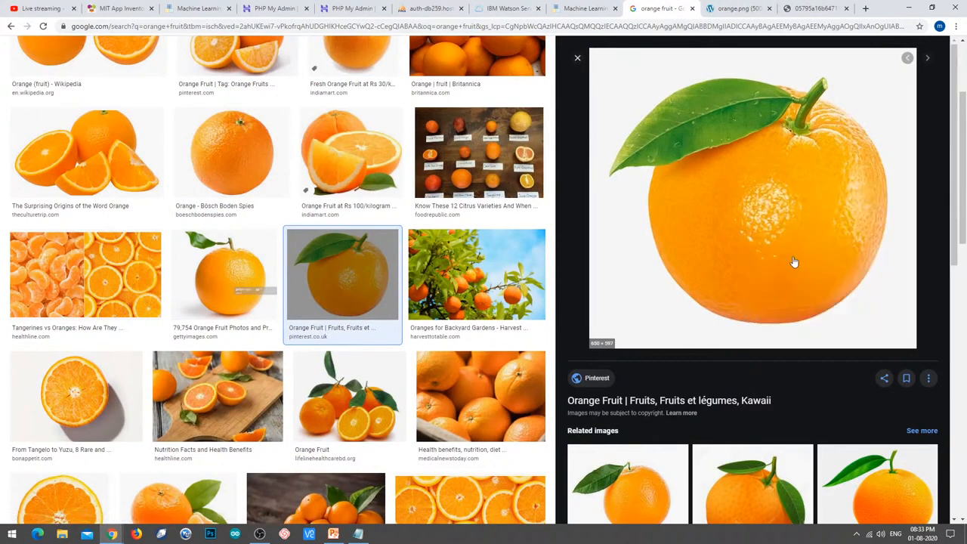
left_click(676, 8)
left_click(671, 27)
key("ctrl+c")
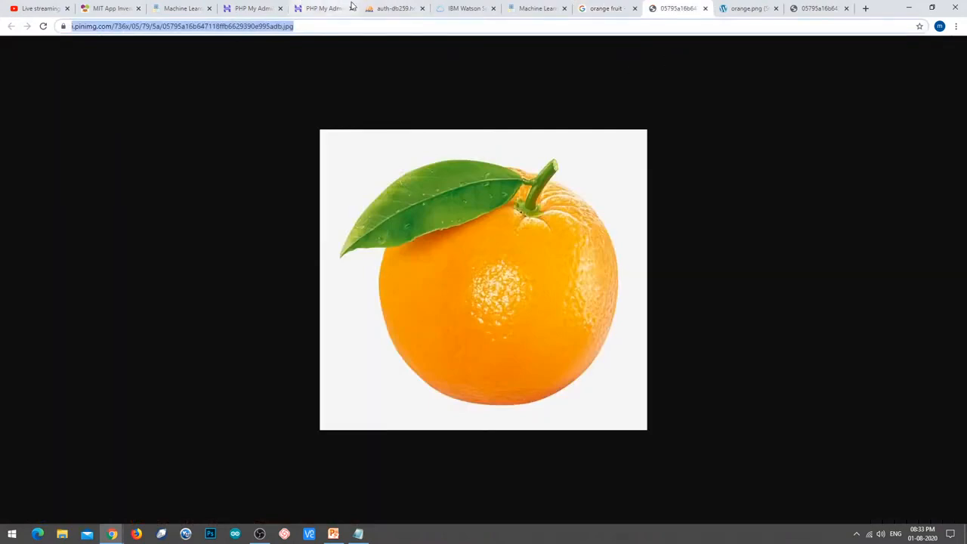
left_click(553, 6)
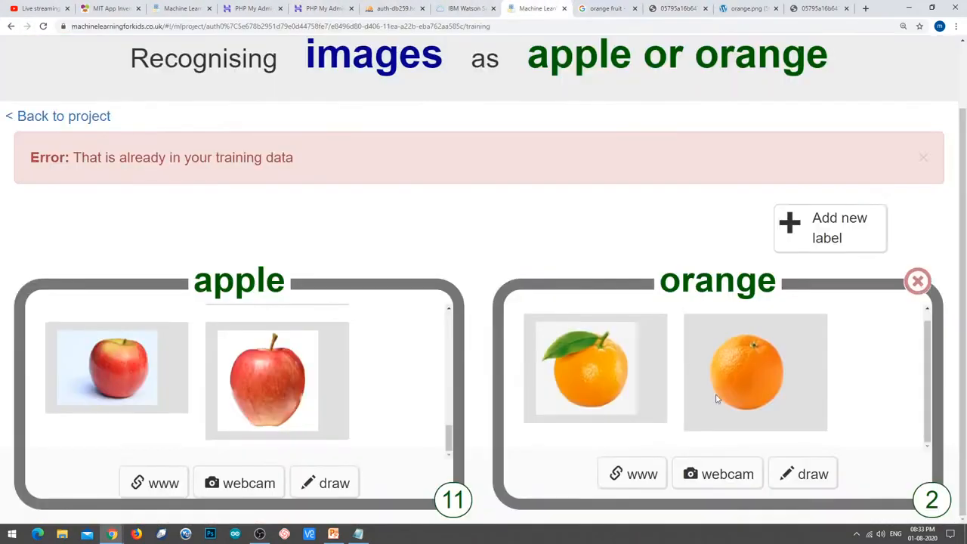
left_click(639, 474)
left_click(512, 260)
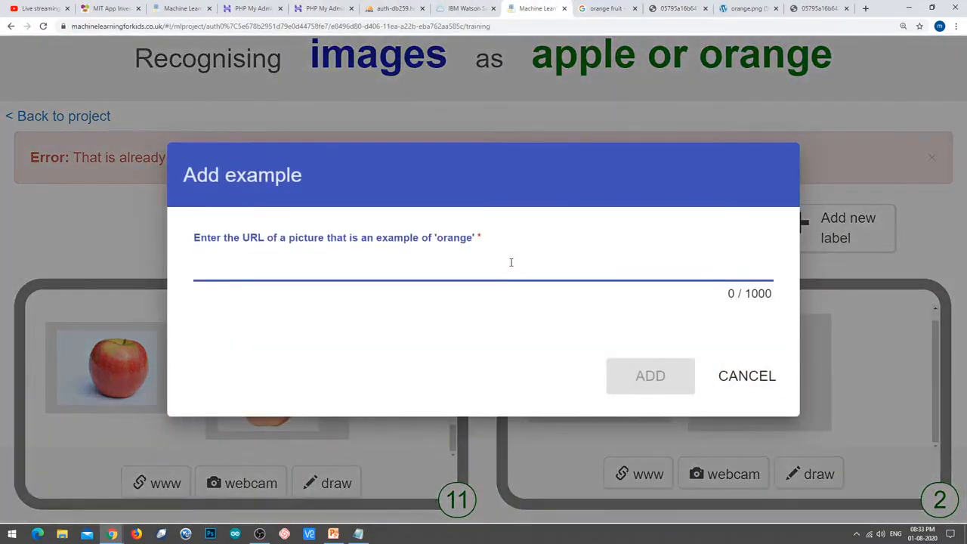
key("ctrl+v")
left_click(672, 384)
scroll(883, 367, "down", 1)
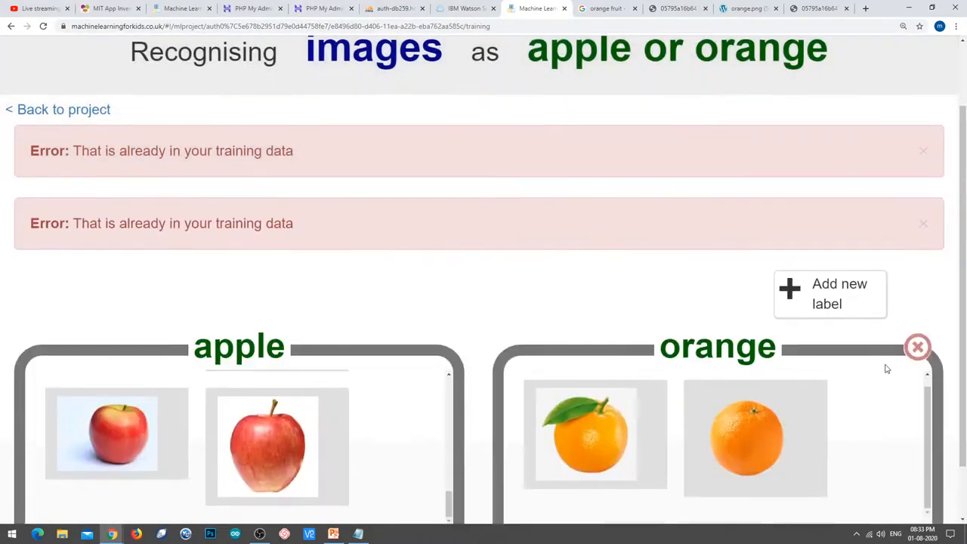
scroll(894, 395, "down", 1)
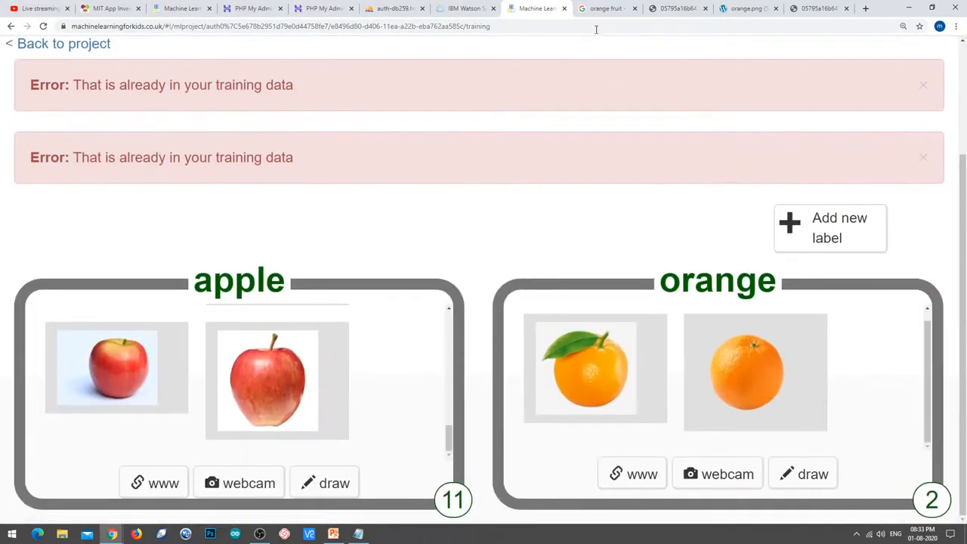
Find the kindpng 'Oranges Png Image' in the results, open it alone and copy its address.
left_click(621, 6)
scroll(323, 383, "down", 2)
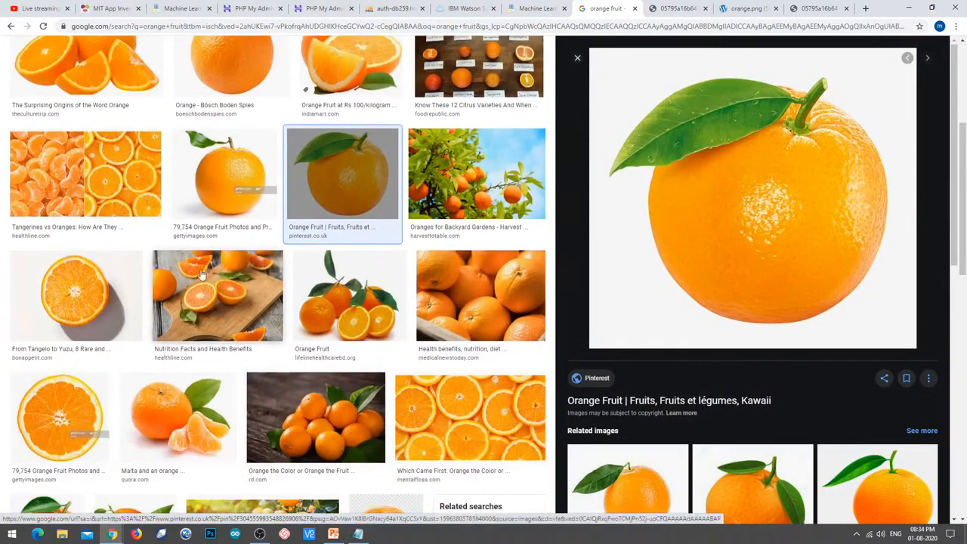
scroll(236, 197, "down", 2)
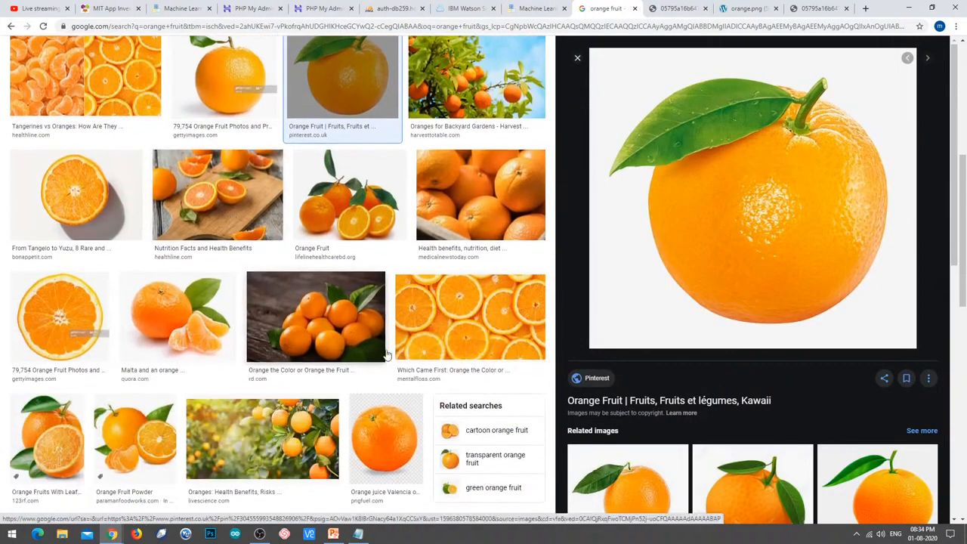
scroll(642, 415, "down", 3)
left_click(664, 424)
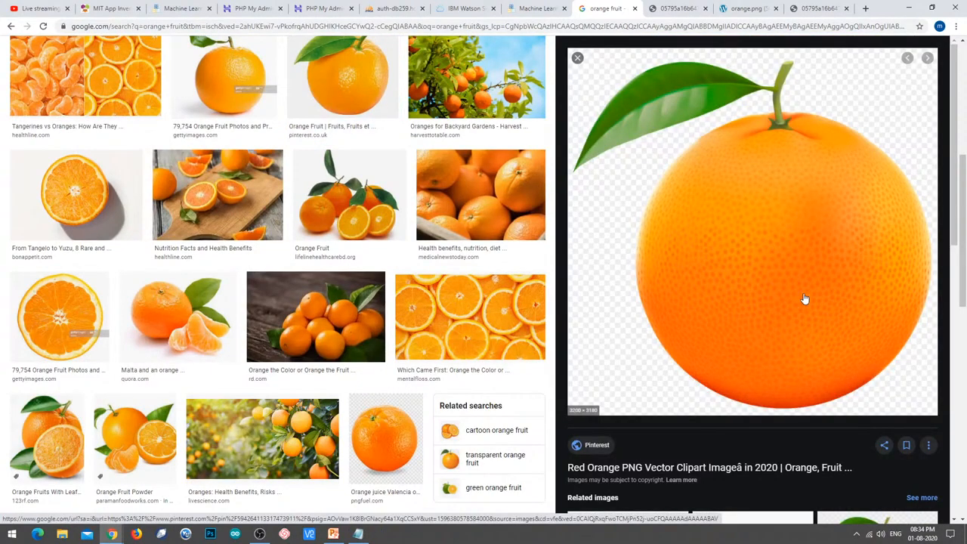
scroll(778, 263, "down", 1)
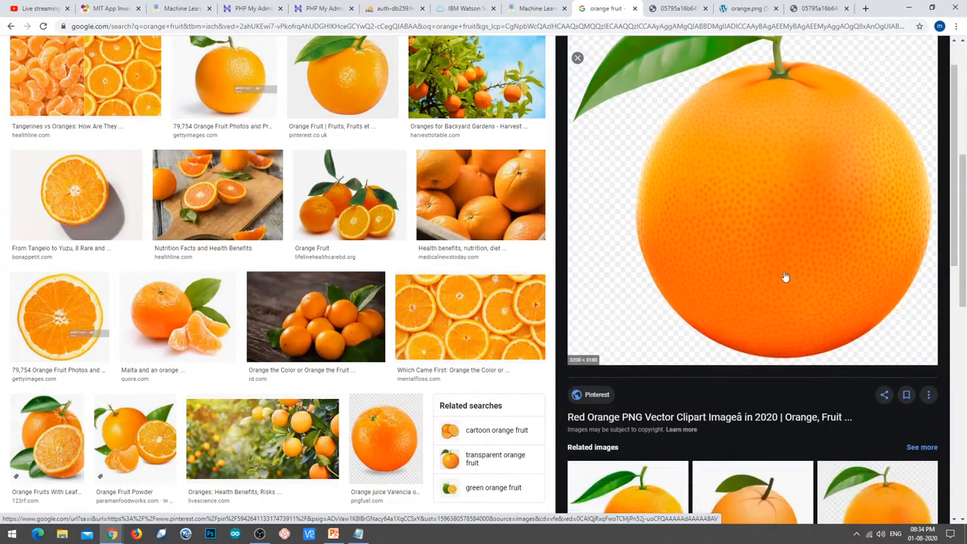
scroll(760, 276, "down", 3)
scroll(398, 338, "down", 3)
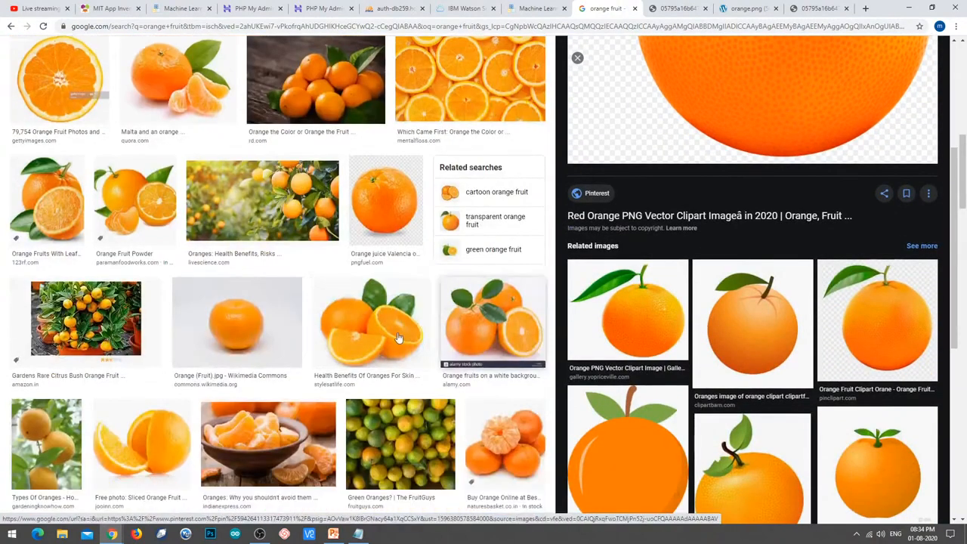
scroll(398, 338, "down", 3)
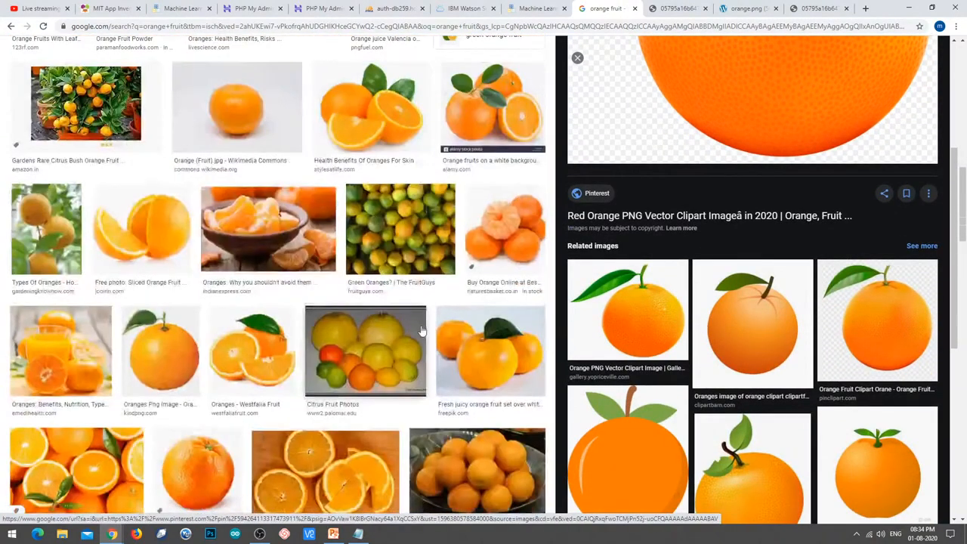
left_click(151, 368)
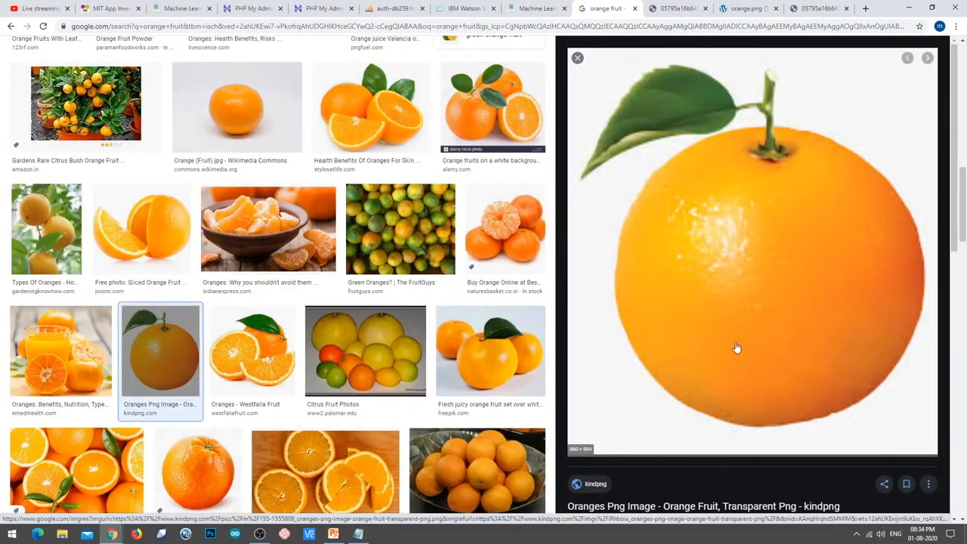
right_click(724, 314)
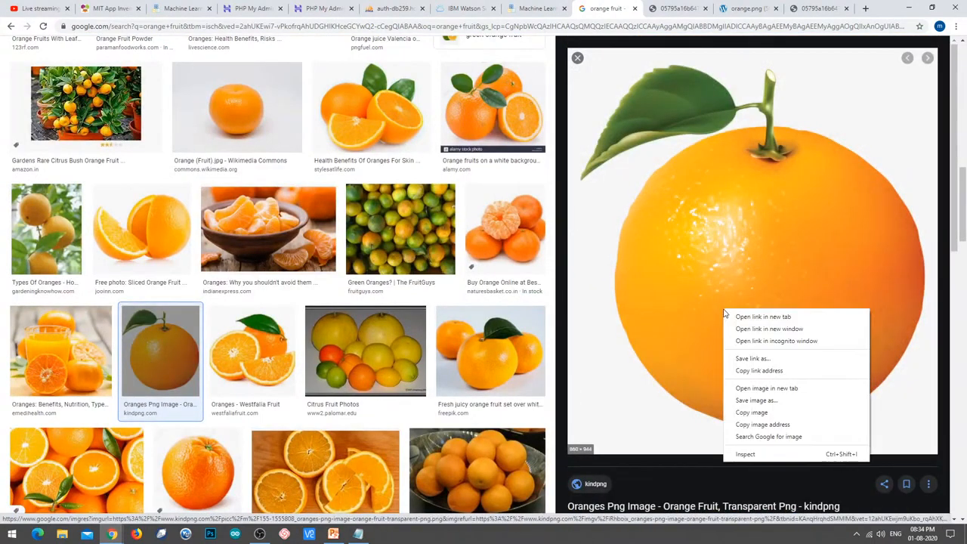
left_click(790, 389)
left_click(628, 6)
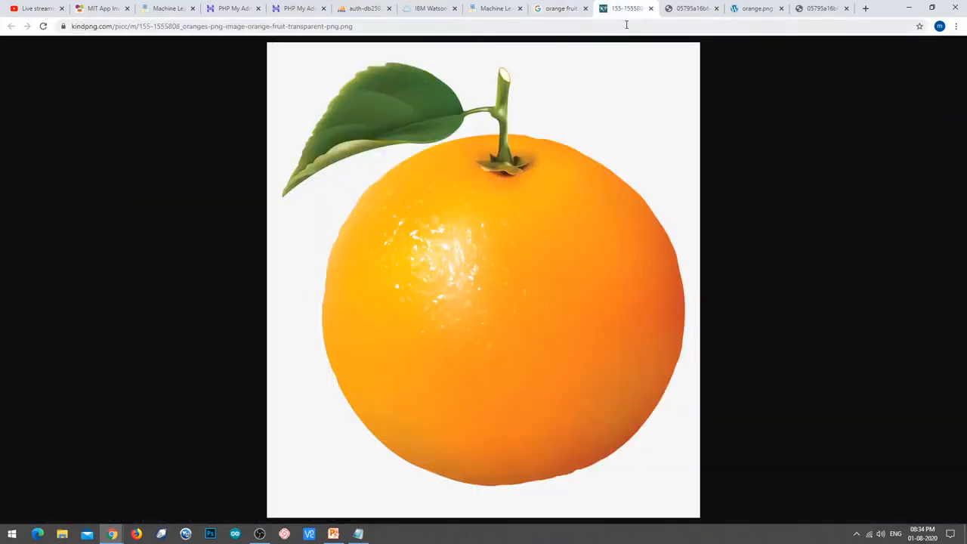
left_click(626, 25)
key("ctrl+c")
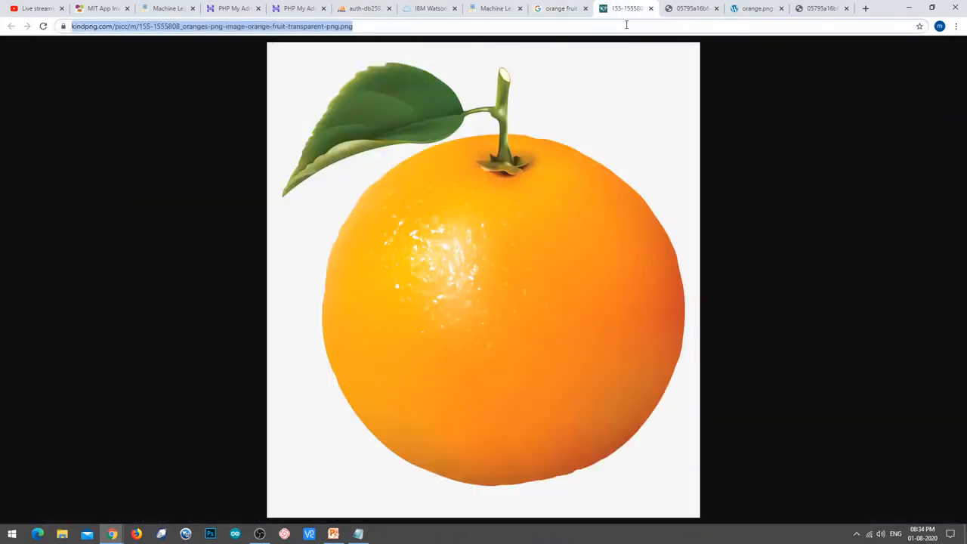
Add the kindpng orange as the third orange example and dismiss both duplicate-error banners.
left_click(495, 8)
left_click(651, 473)
left_click(581, 270)
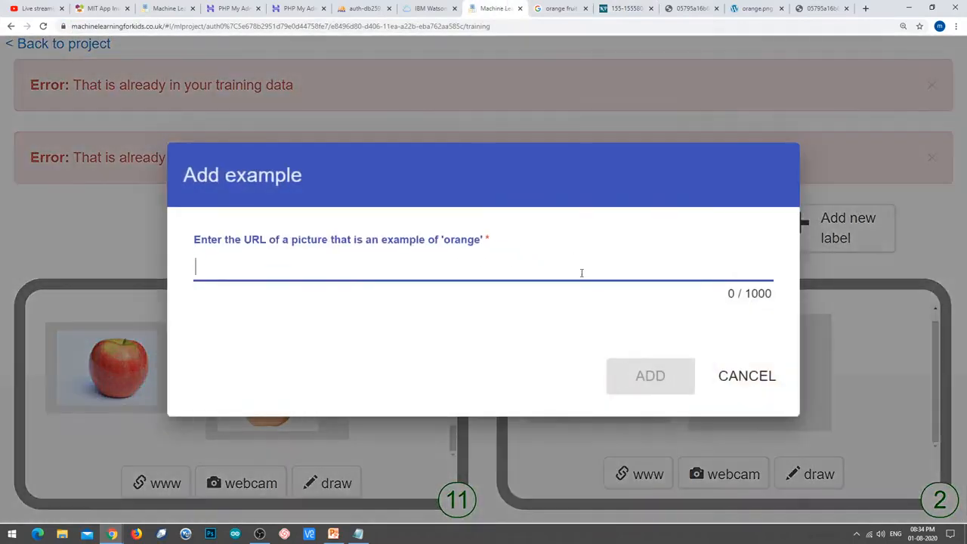
key("ctrl+v")
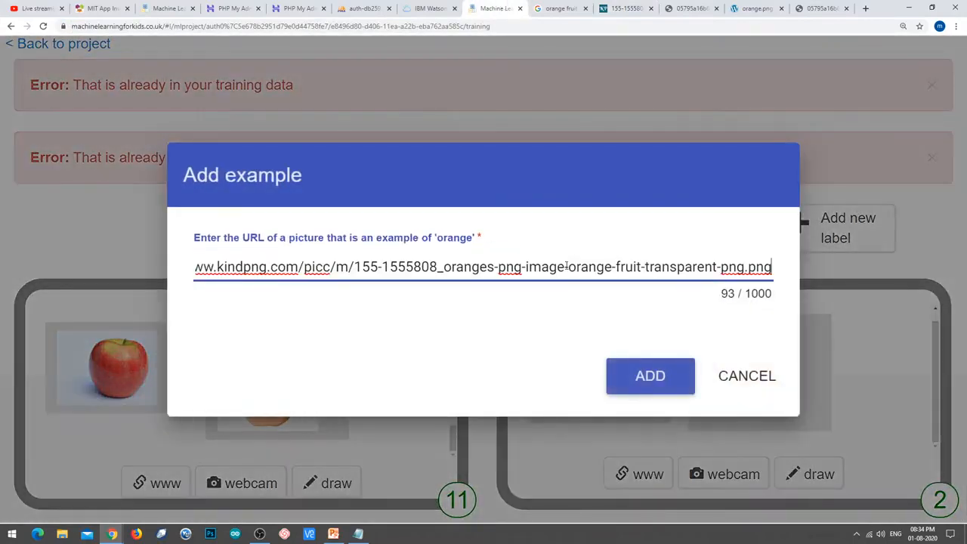
left_click(662, 391)
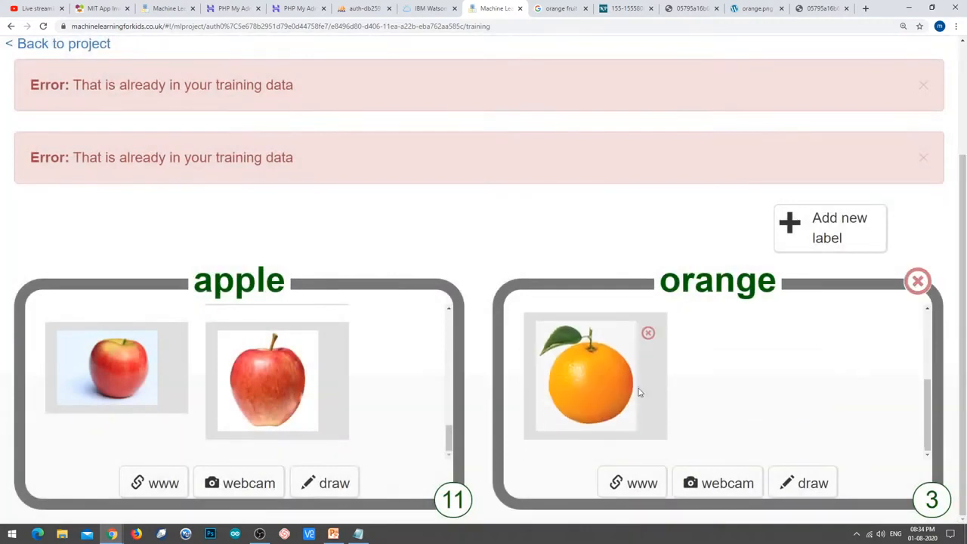
left_click(923, 88)
left_click(923, 157)
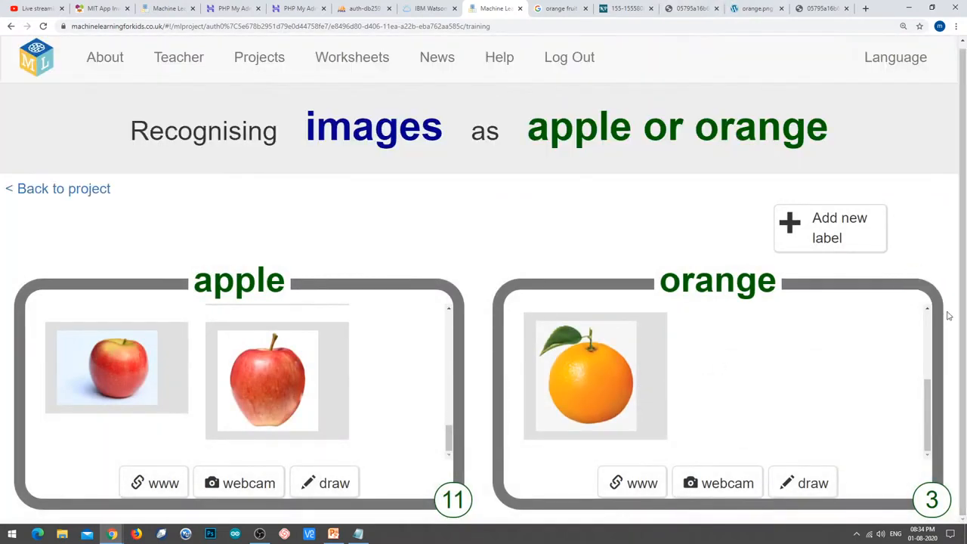
Open the Walmart seedless orange picture in its own tab and copy its address.
left_click(559, 9)
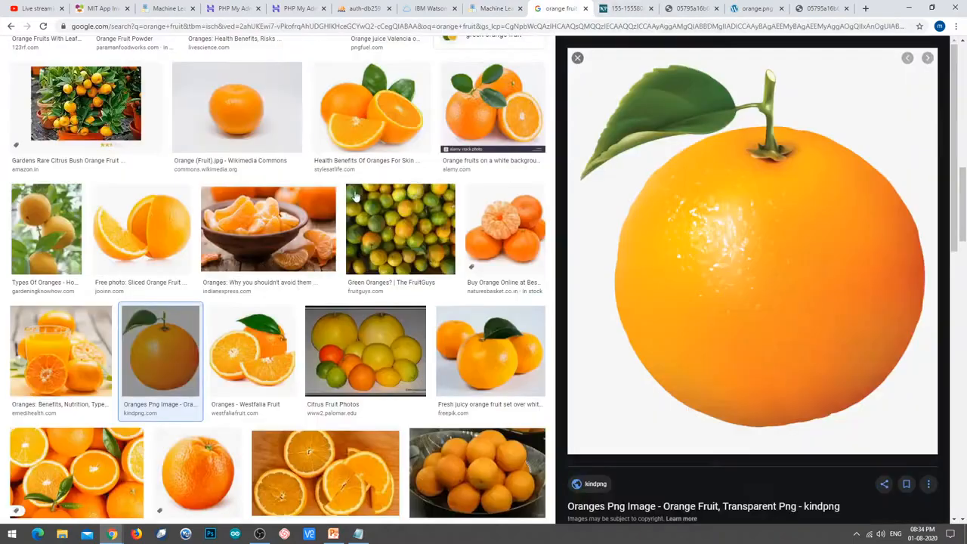
scroll(297, 328, "down", 2)
scroll(296, 327, "down", 5)
left_click(70, 343)
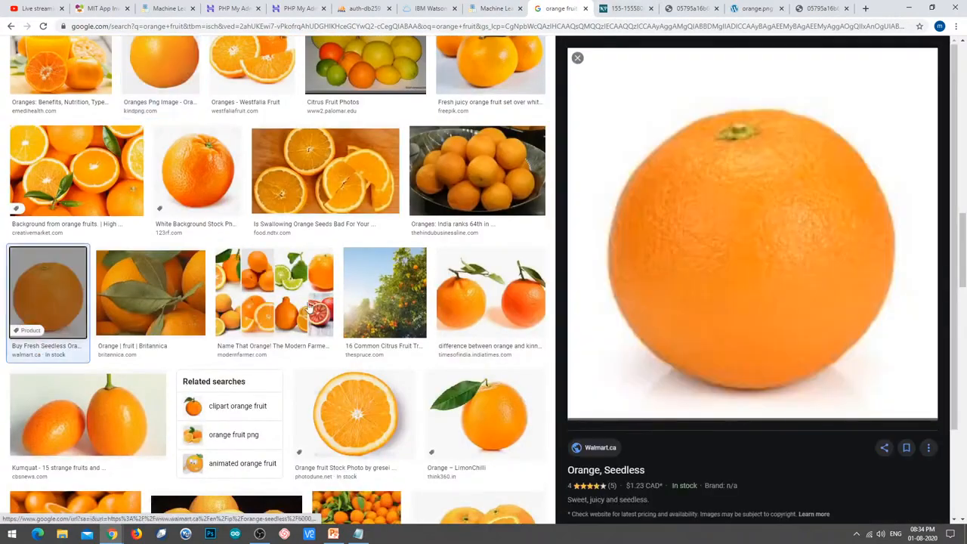
right_click(752, 215)
left_click(797, 293)
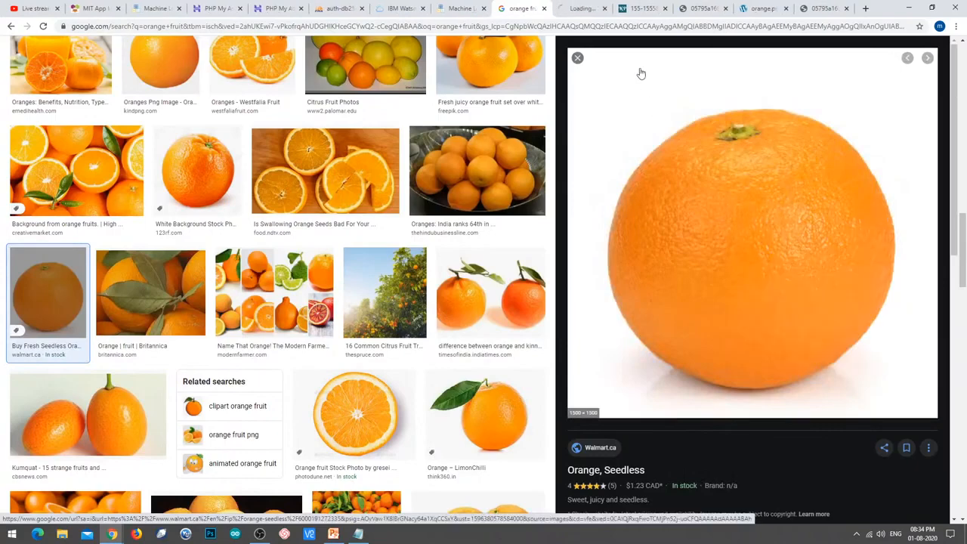
left_click(580, 8)
left_click(542, 25)
key("ctrl+c")
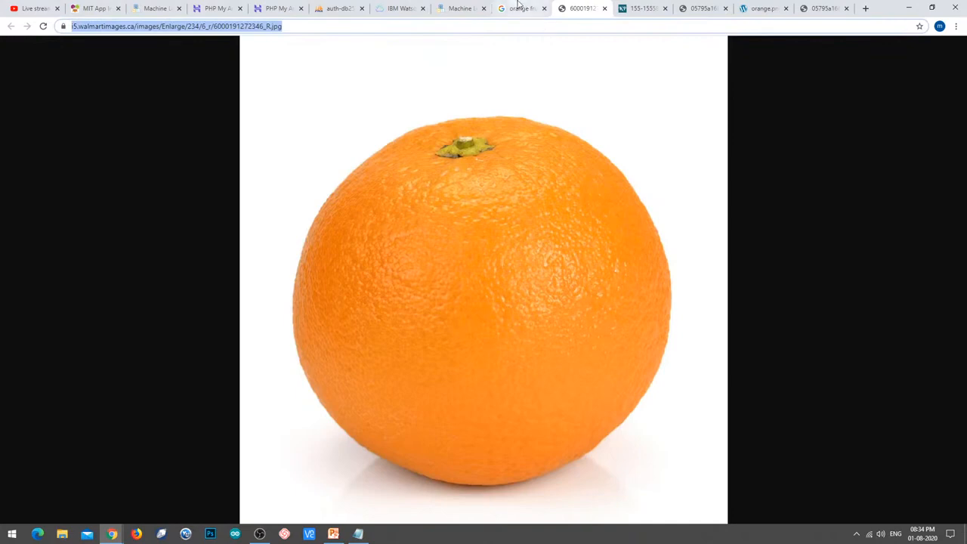
Add the seedless orange as the fourth orange example, then go back to the orange results.
left_click(458, 8)
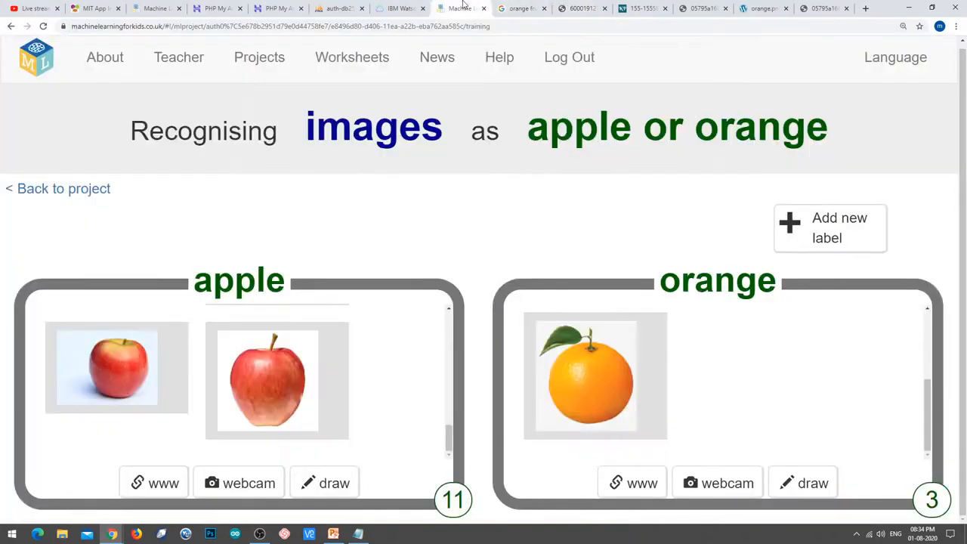
left_click(654, 489)
key("ctrl+v")
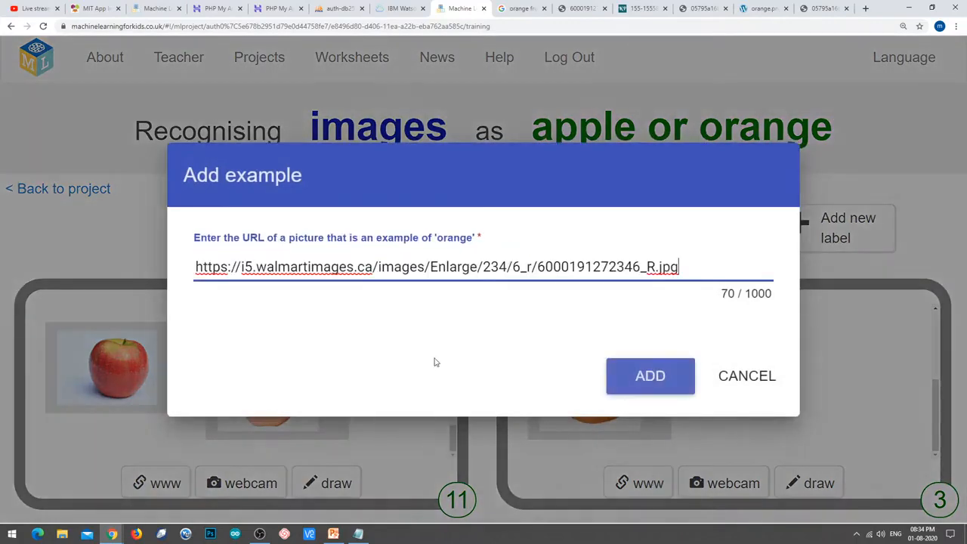
left_click(642, 393)
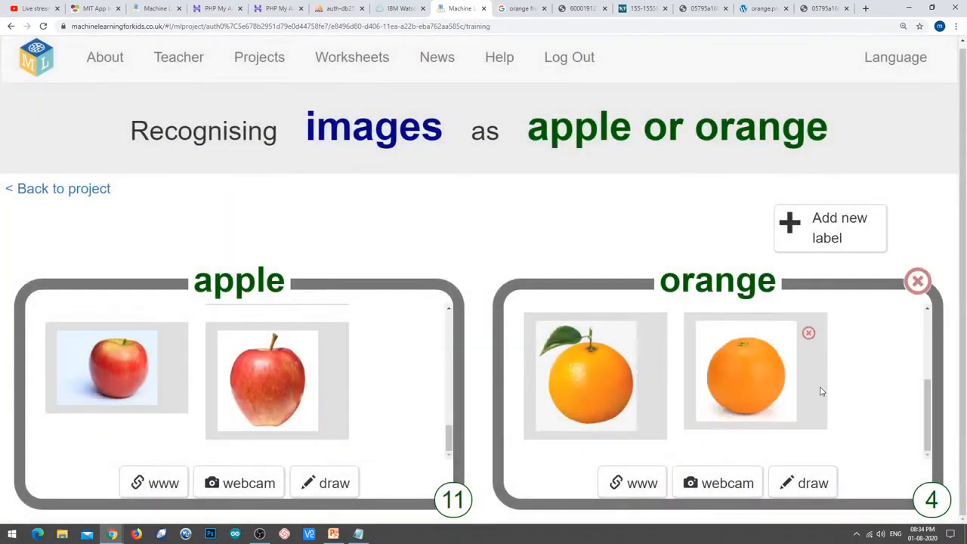
left_click(521, 8)
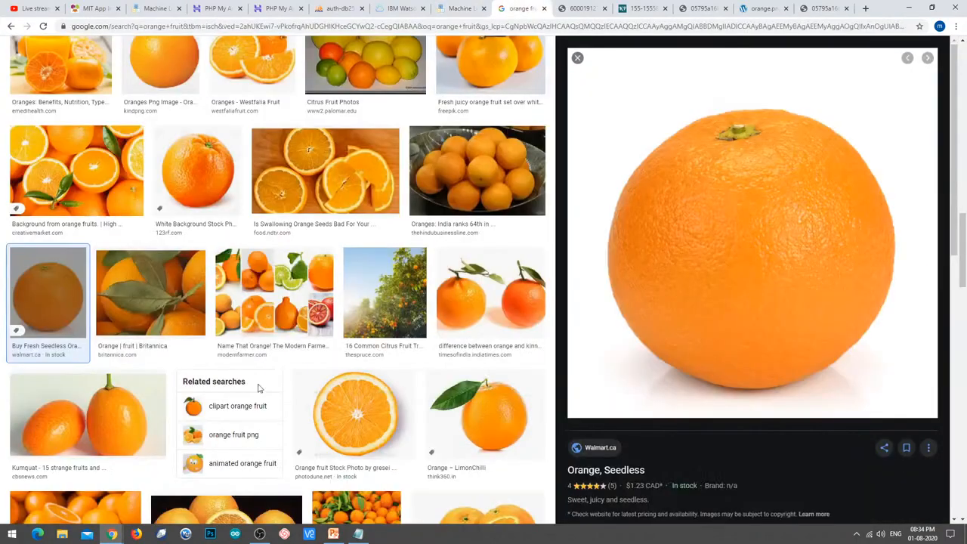
Open the kindpng 'Orange Fruits Png' picture in its own tab and copy its address.
scroll(226, 382, "down", 2)
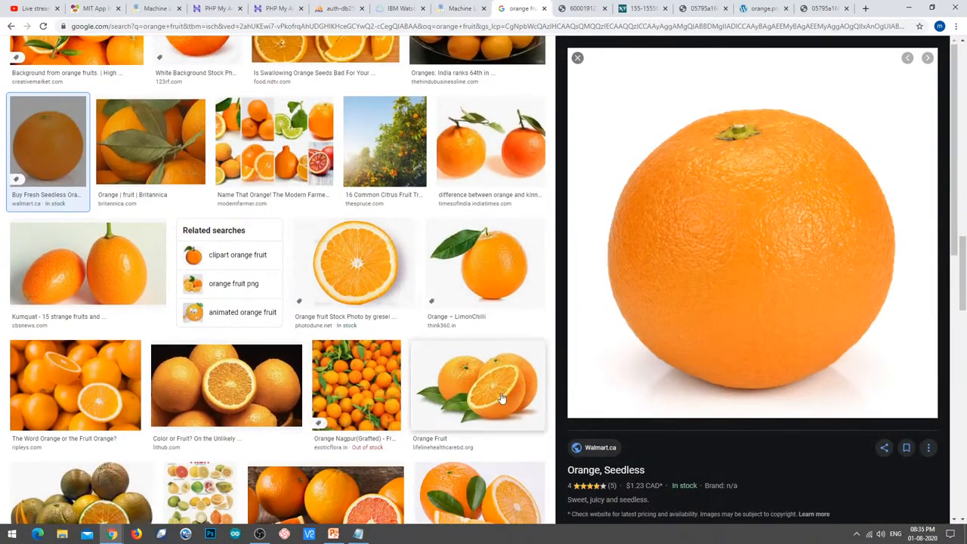
scroll(143, 510, "down", 4)
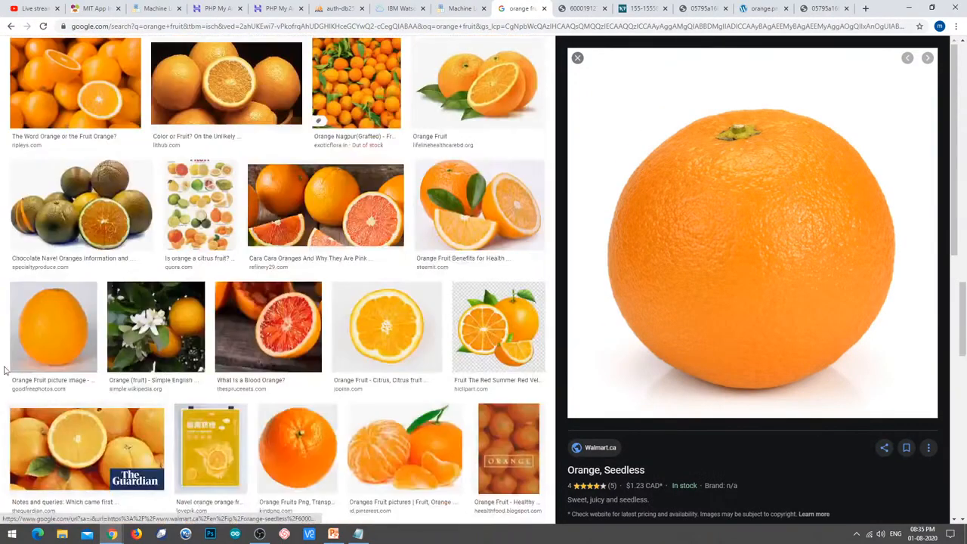
left_click(21, 330)
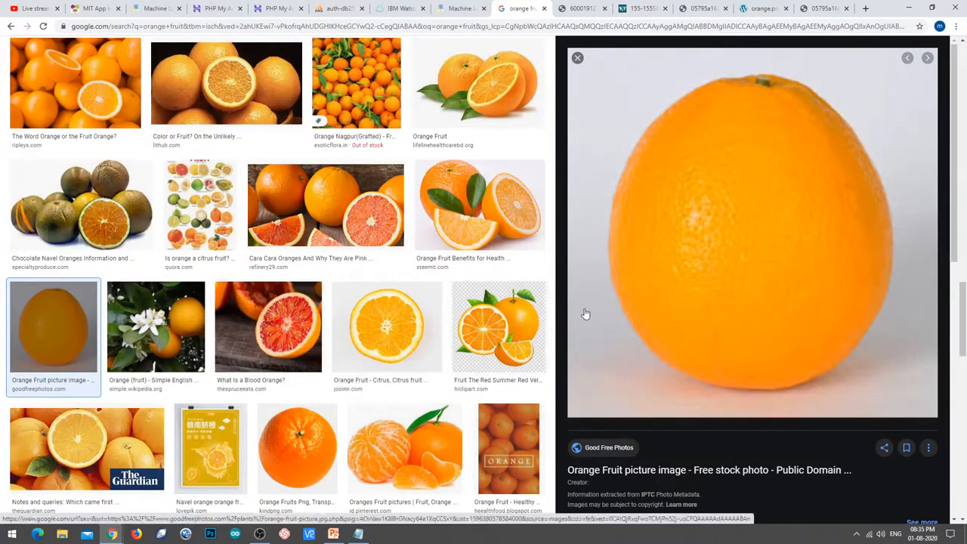
scroll(365, 294, "down", 1)
scroll(318, 227, "down", 2)
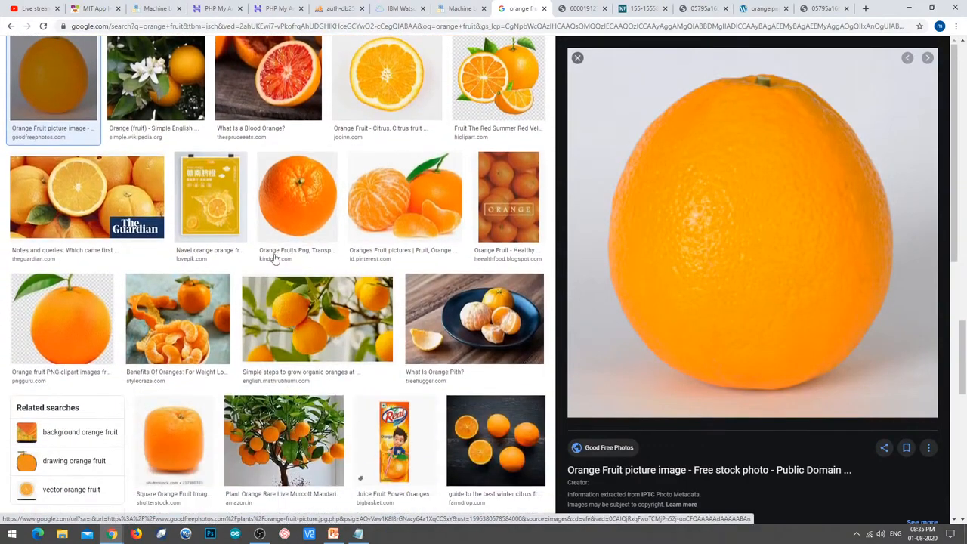
left_click(300, 196)
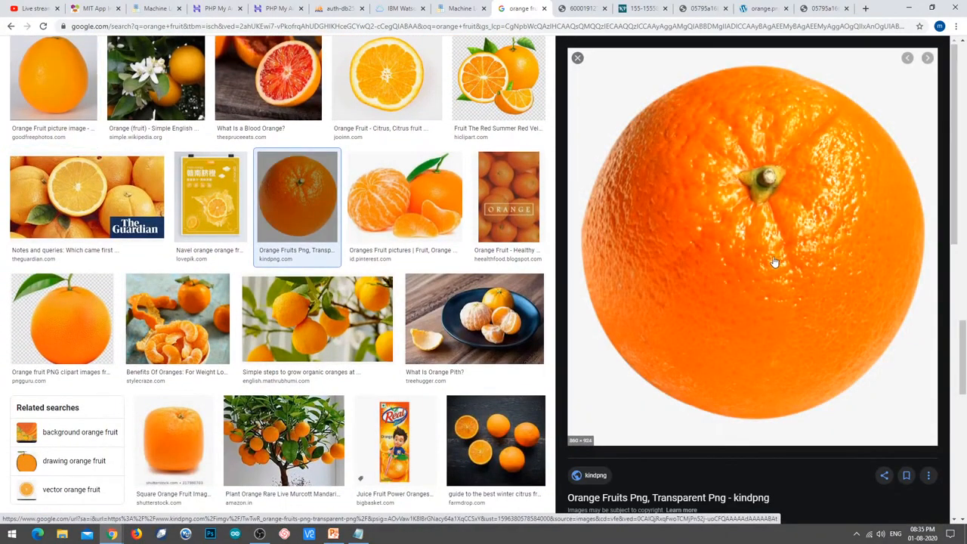
right_click(735, 240)
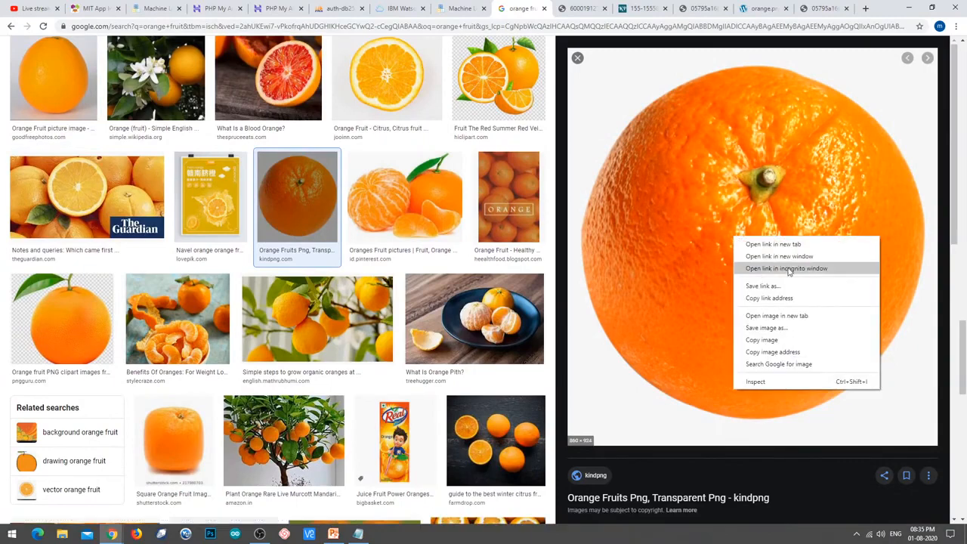
left_click(798, 314)
left_click(539, 9)
left_click(535, 27)
key("ctrl+c")
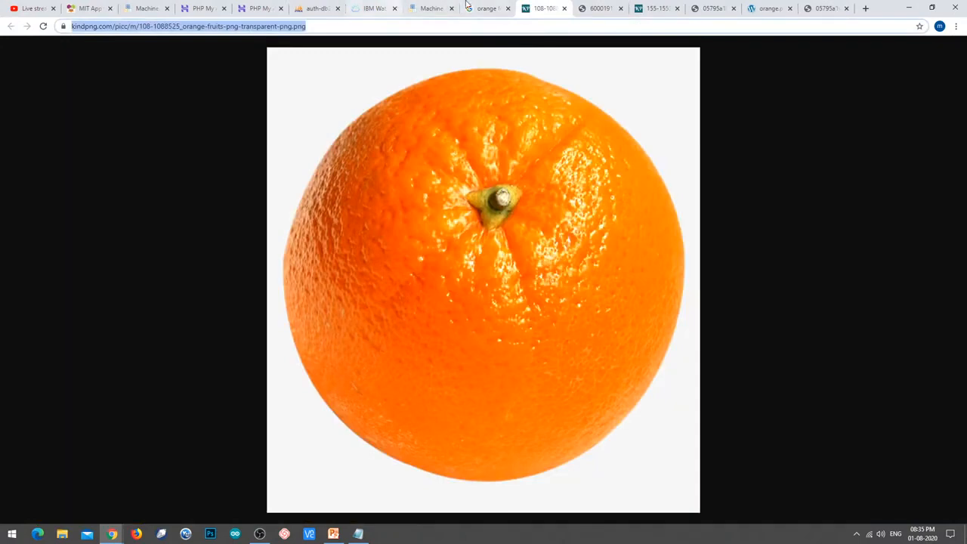
Add the Orange Fruits Png address as the fifth orange example.
left_click(437, 8)
left_click(655, 495)
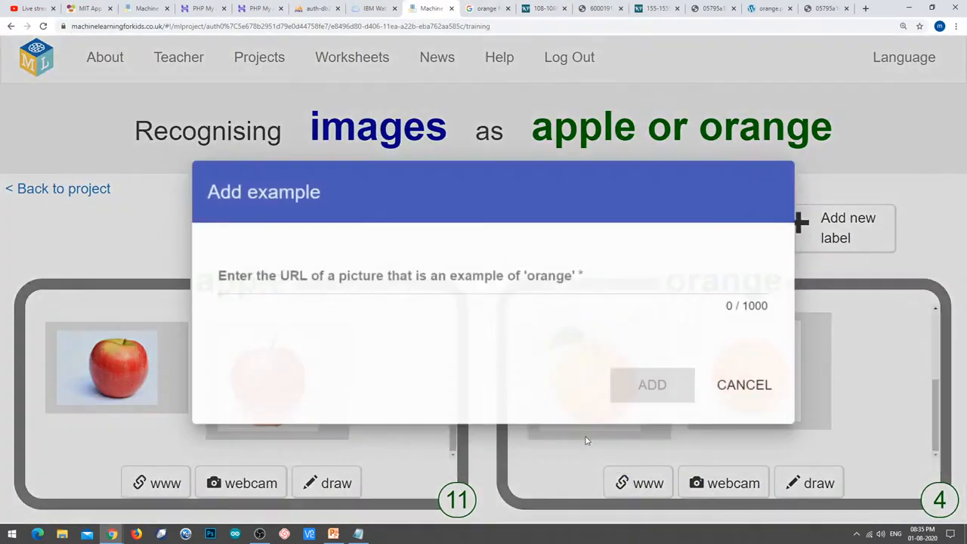
key("ctrl+v")
left_click(666, 385)
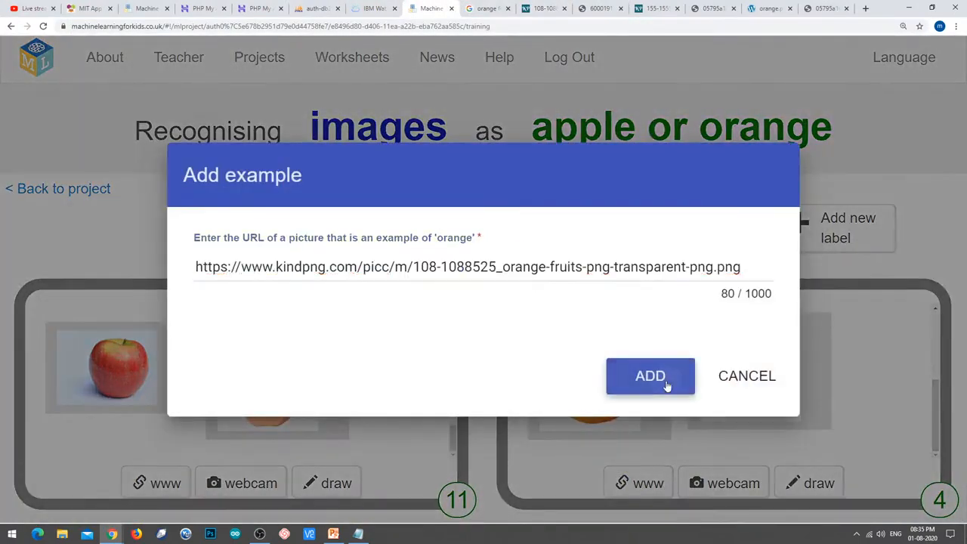
scroll(878, 385, "down", 2)
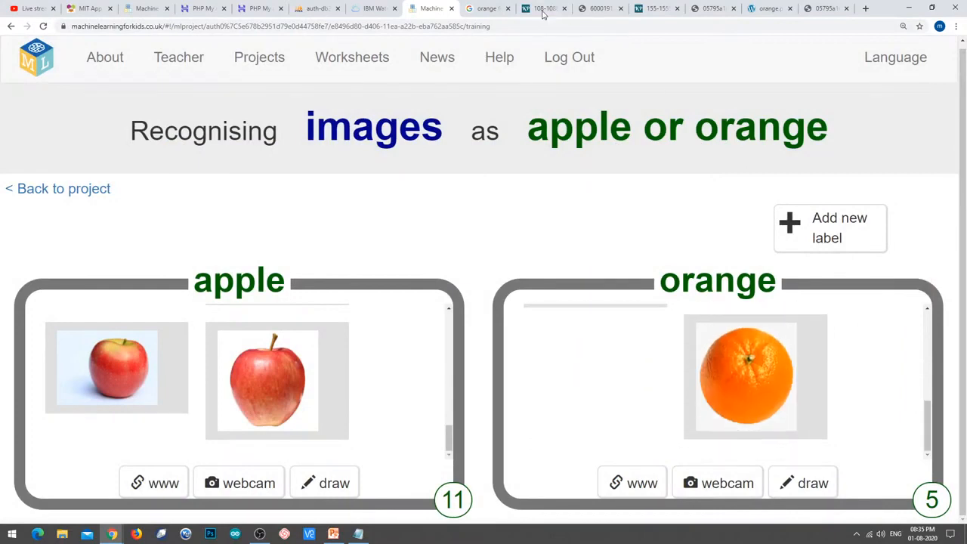
Add the peeled orange segments photo from Google Images as the sixth orange example.
left_click(476, 8)
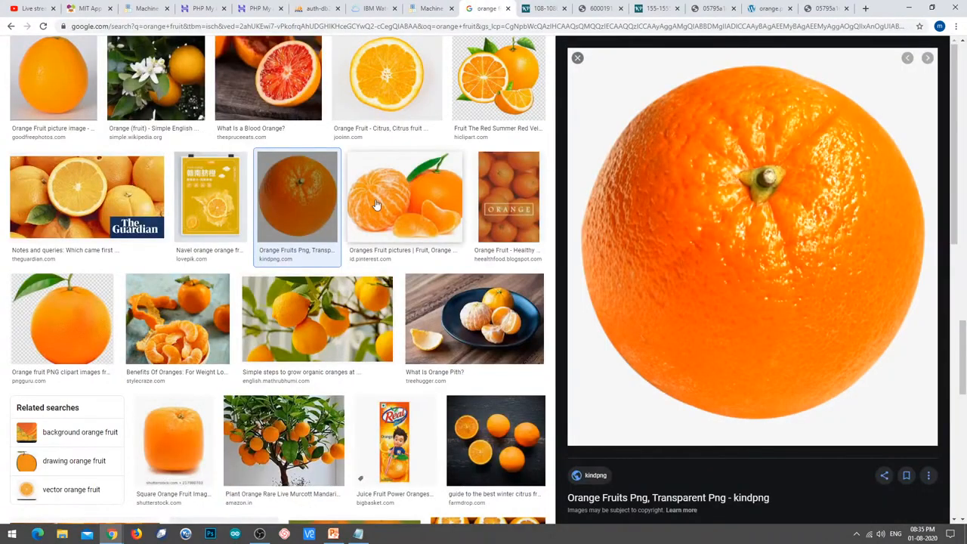
scroll(372, 206, "down", 10)
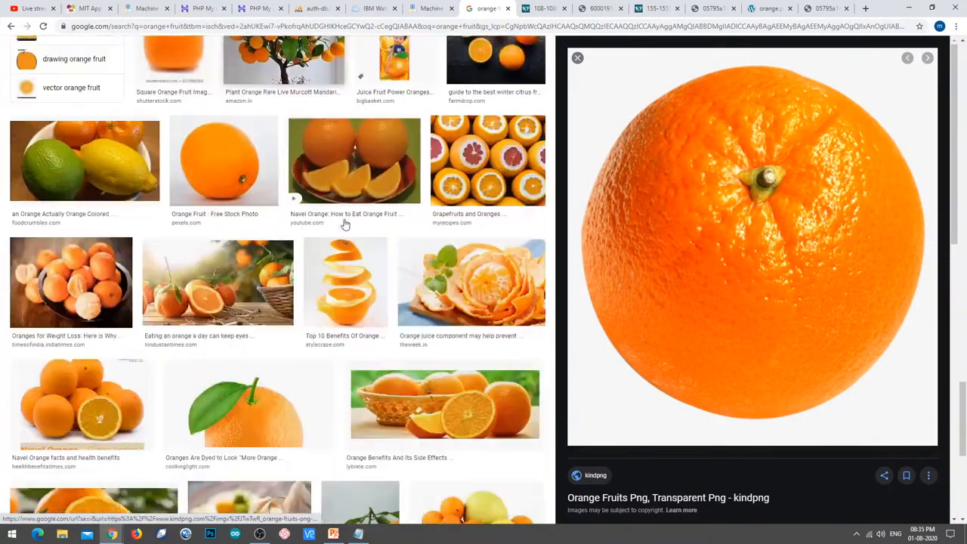
scroll(454, 345, "down", 3)
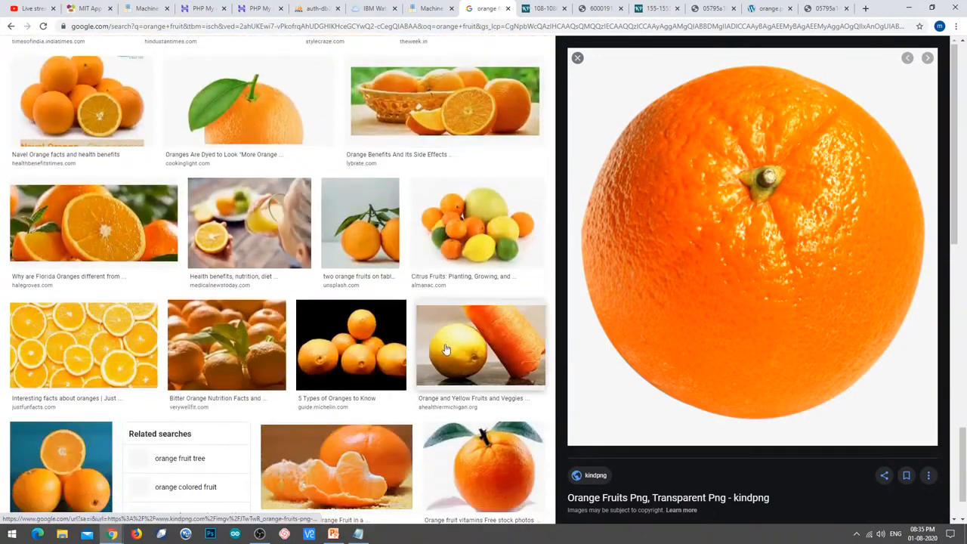
scroll(480, 404, "down", 1)
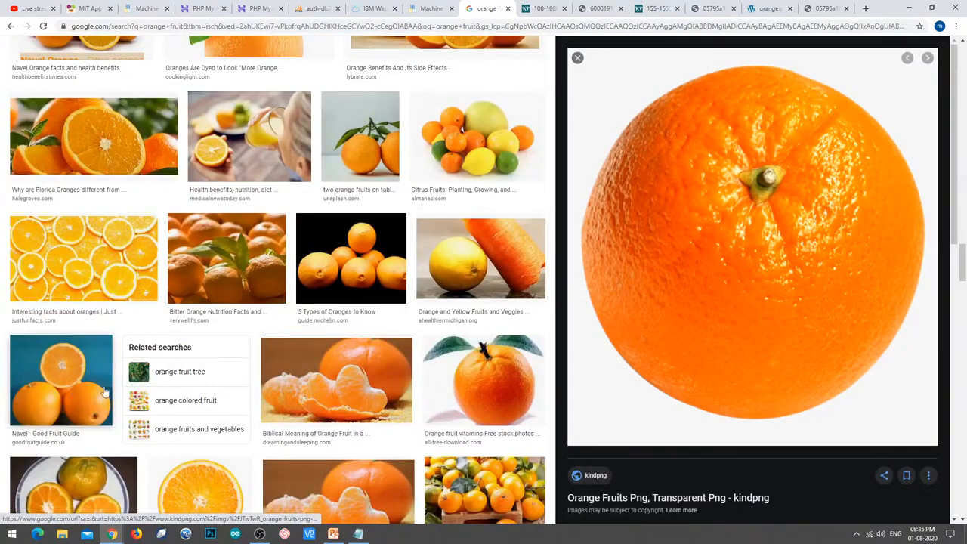
scroll(104, 392, "down", 2)
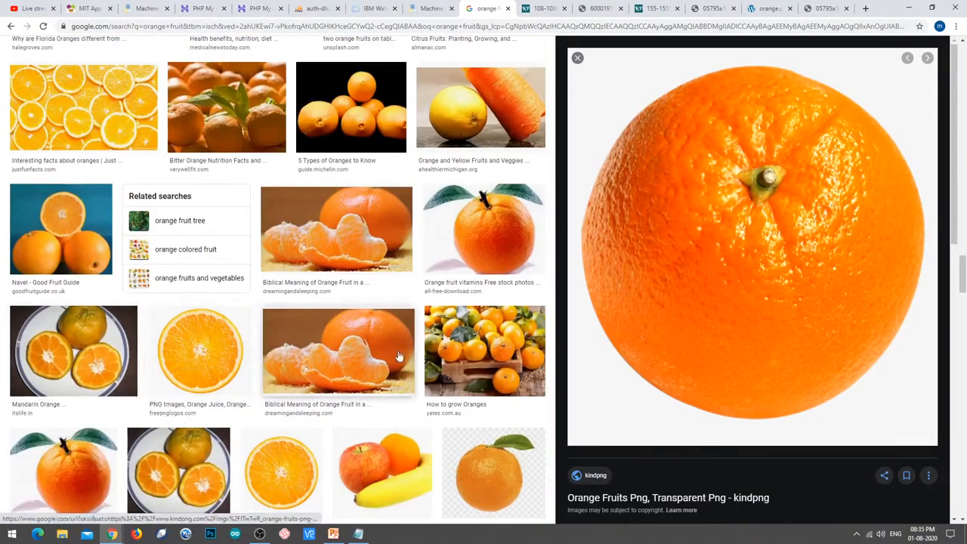
left_click(342, 364)
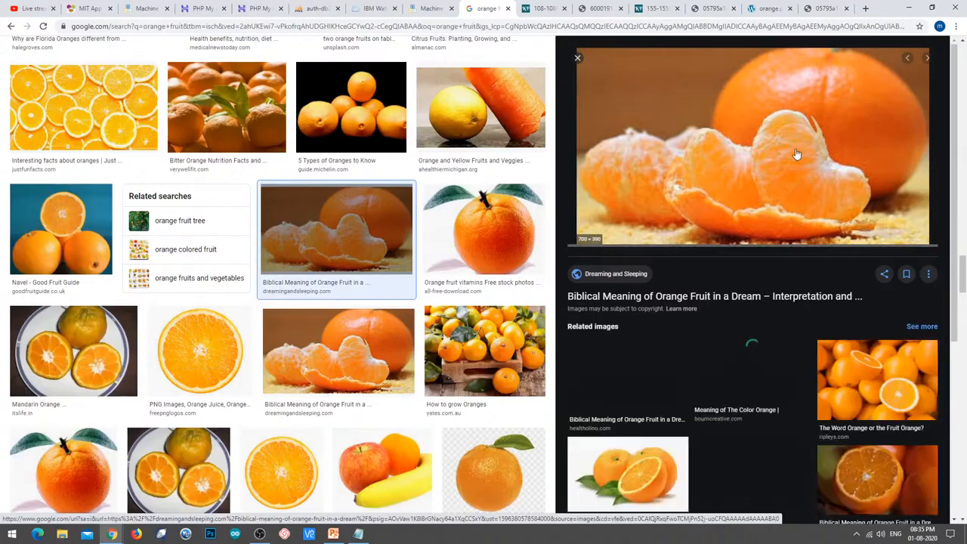
right_click(787, 160)
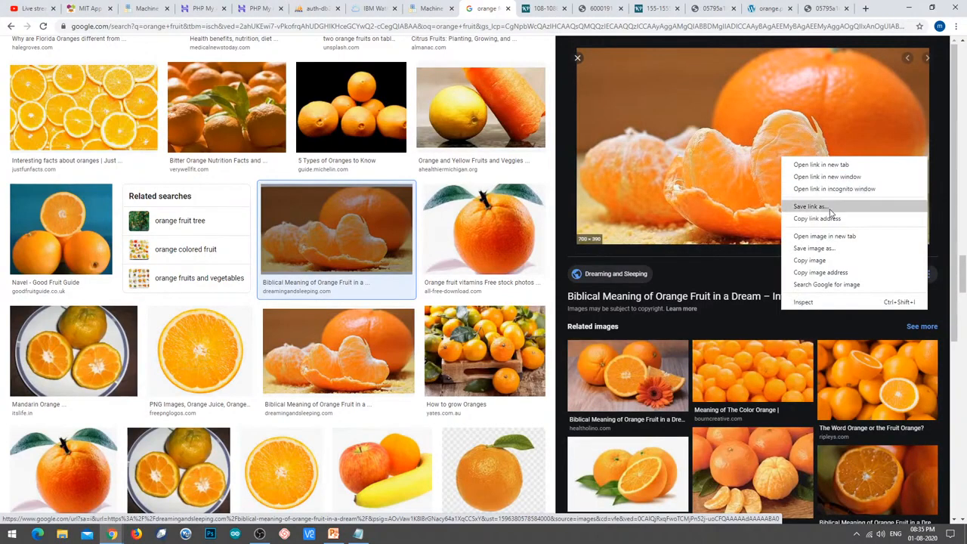
left_click(825, 236)
left_click(510, 8)
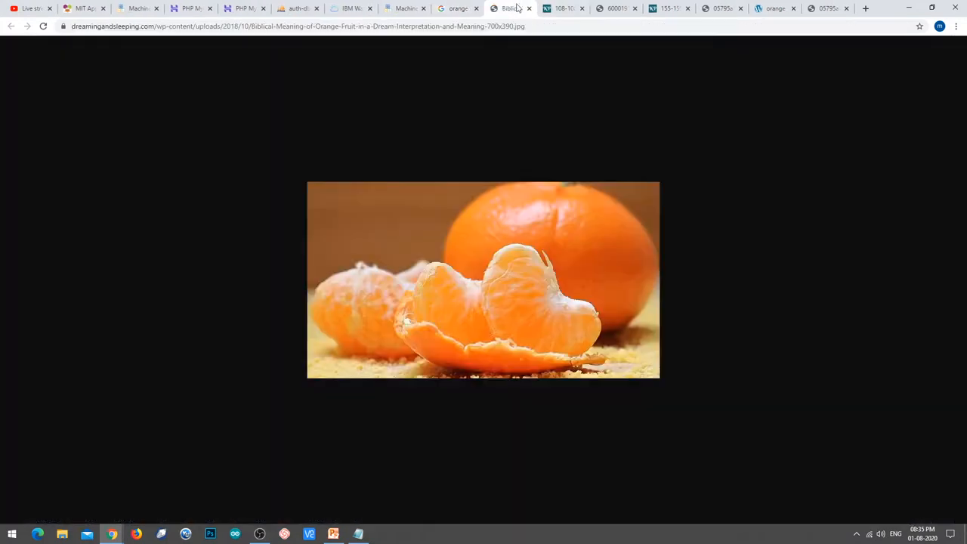
left_click(514, 26)
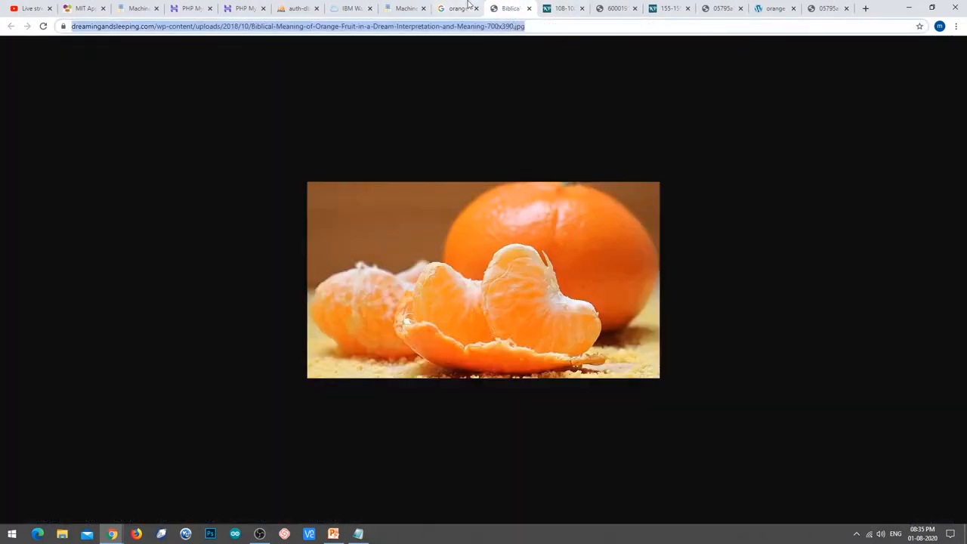
left_click(462, 8)
left_click(405, 9)
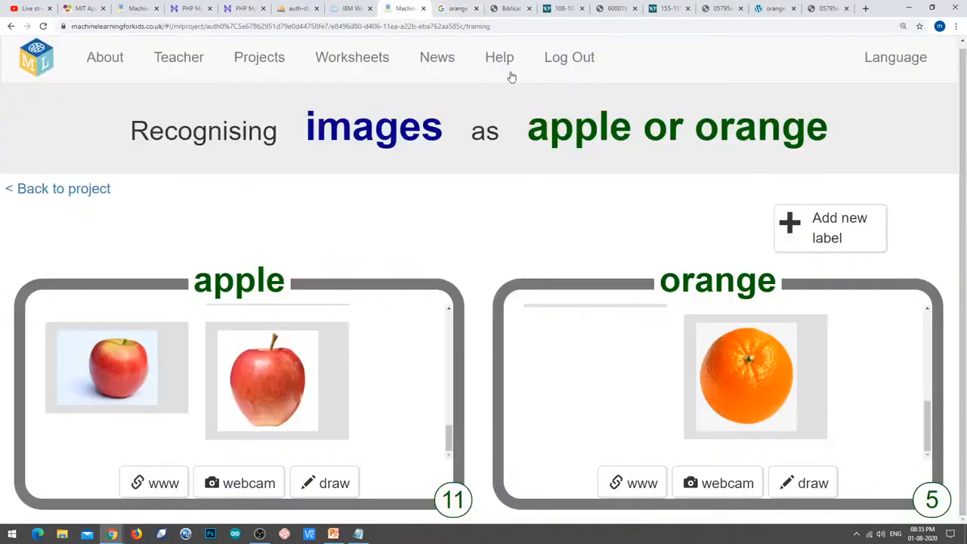
left_click(643, 488)
type("...018/10/Biblical-Meaning-of-Orange-Fruit-in-a-Dream-Interpretation-and-Meaning-700x390.jpg")
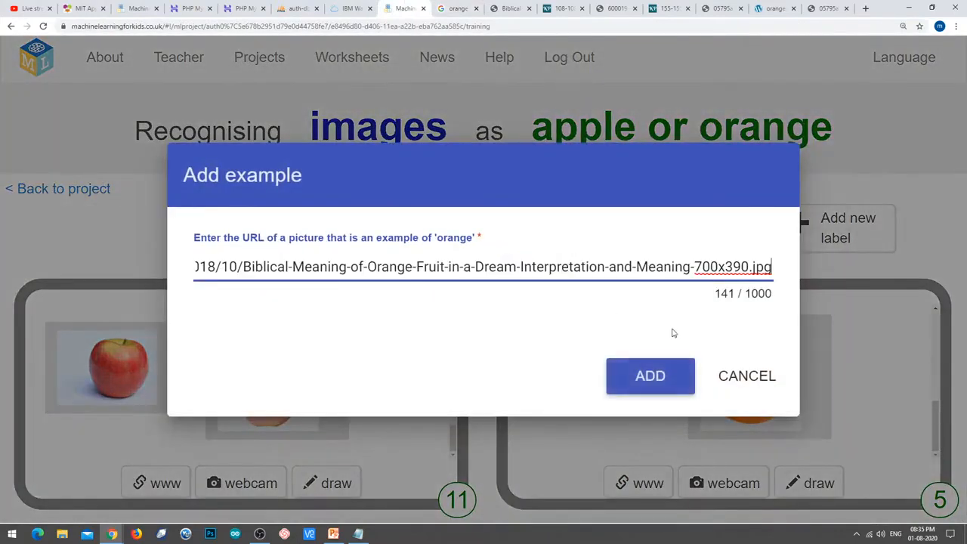
left_click(675, 373)
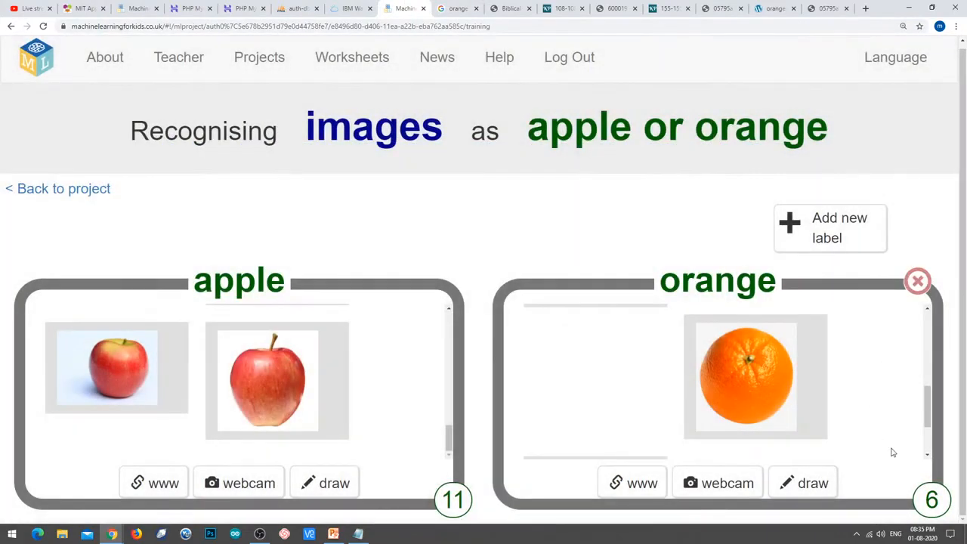
Add another peeled-orange picture from the search results as the seventh orange example.
left_click(504, 9)
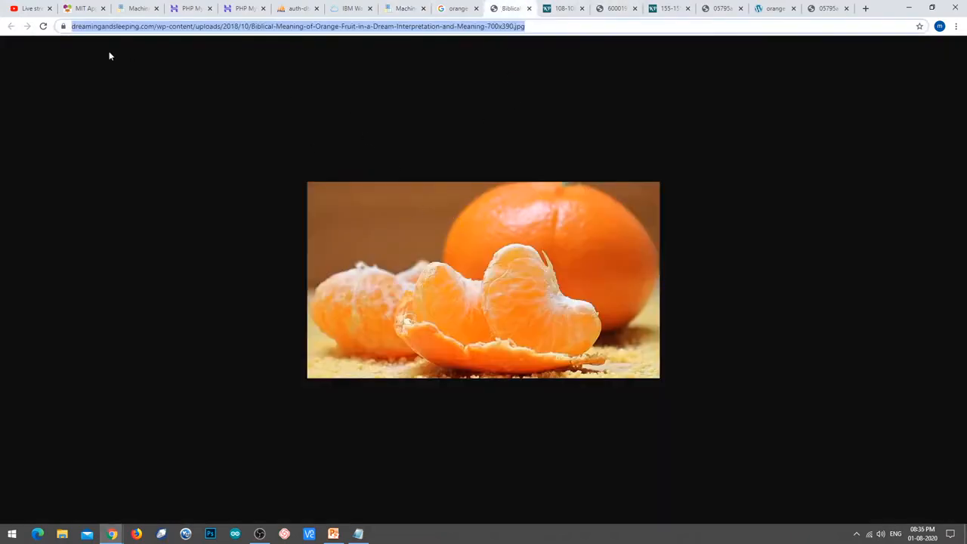
left_click(456, 6)
scroll(328, 216, "down", 5)
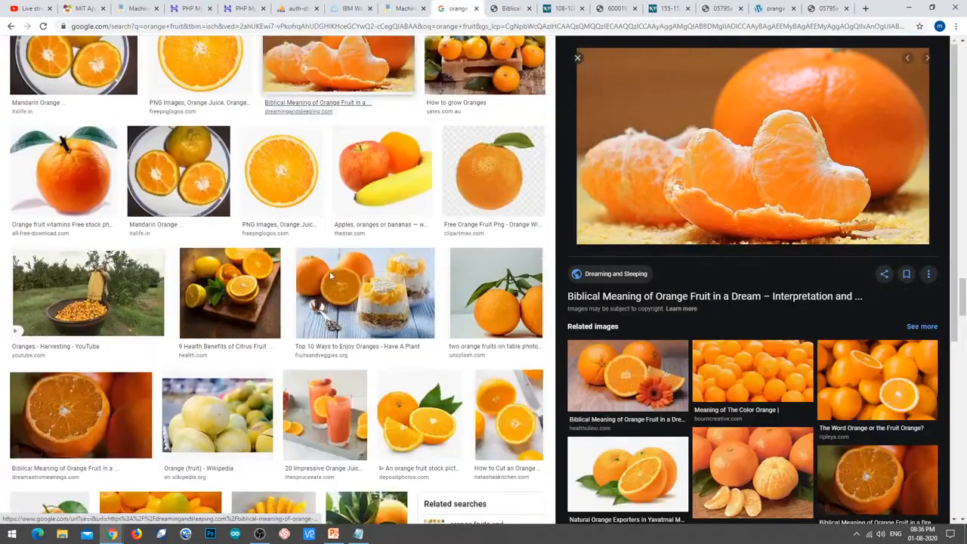
scroll(149, 380, "down", 4)
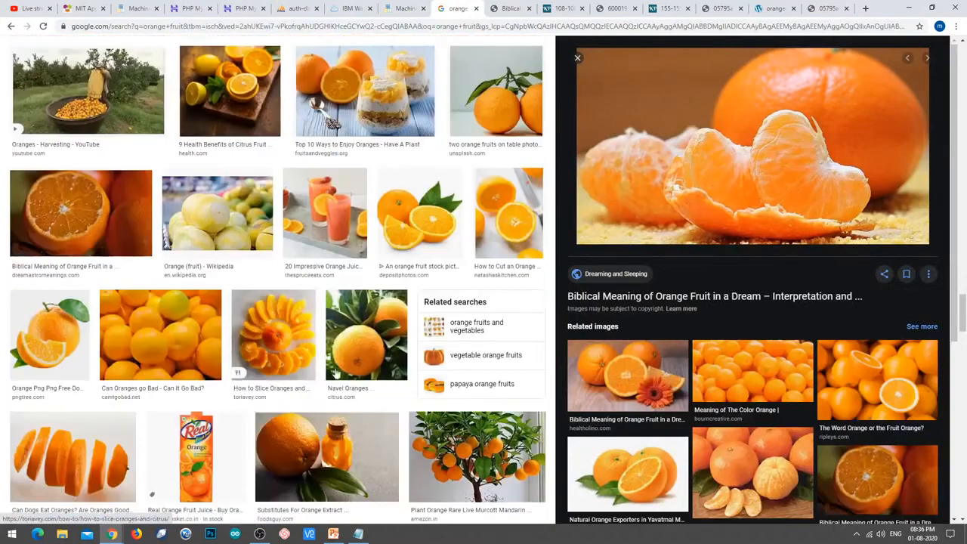
scroll(149, 380, "down", 2)
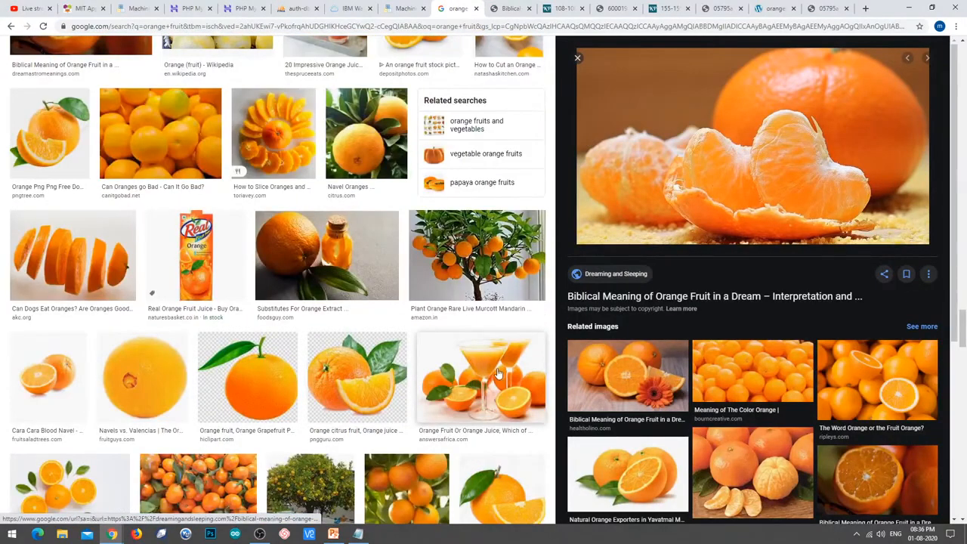
scroll(372, 390, "down", 2)
scroll(371, 390, "down", 5)
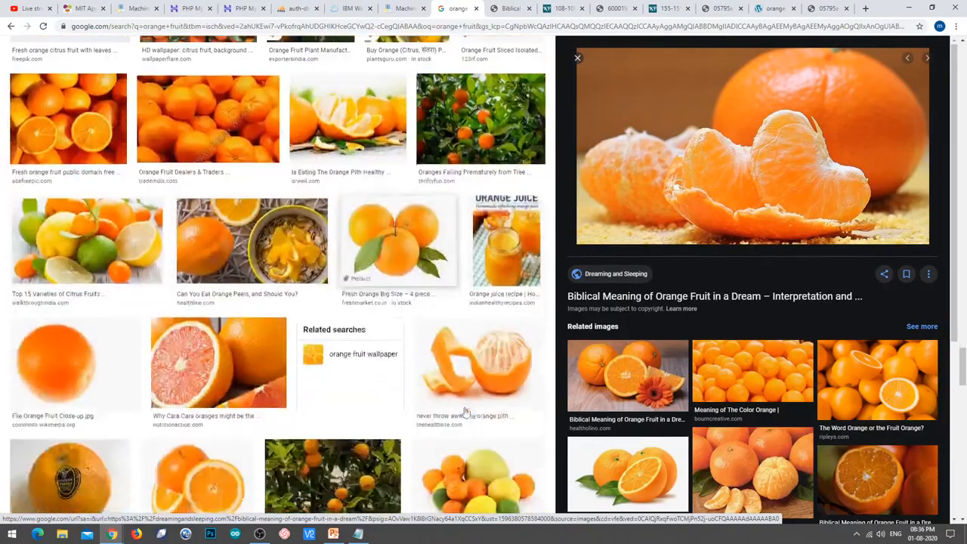
left_click(487, 399)
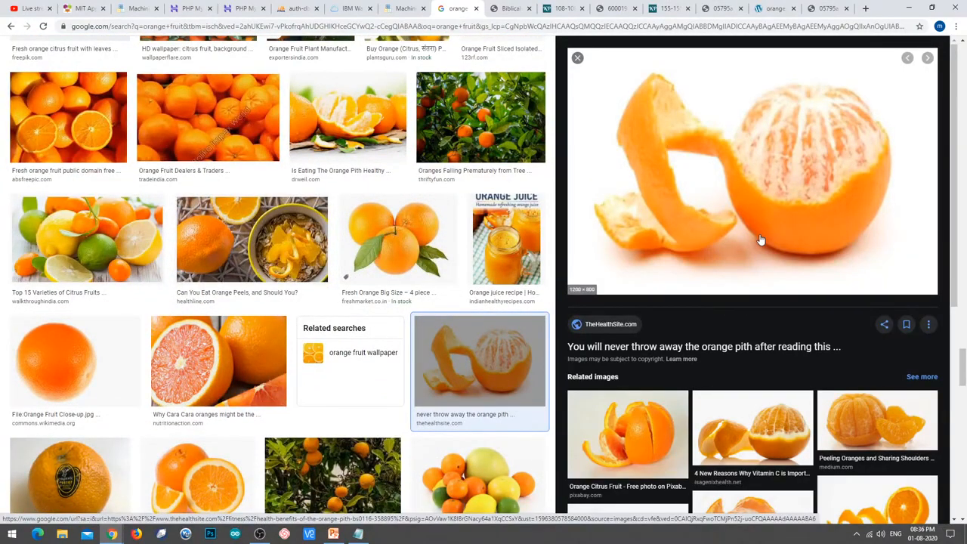
right_click(785, 170)
left_click(808, 245)
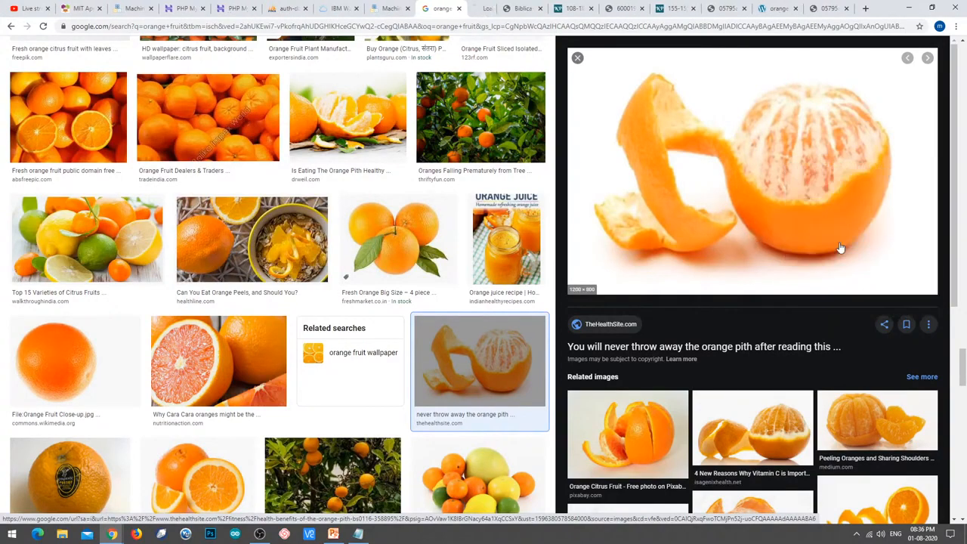
left_click(479, 7)
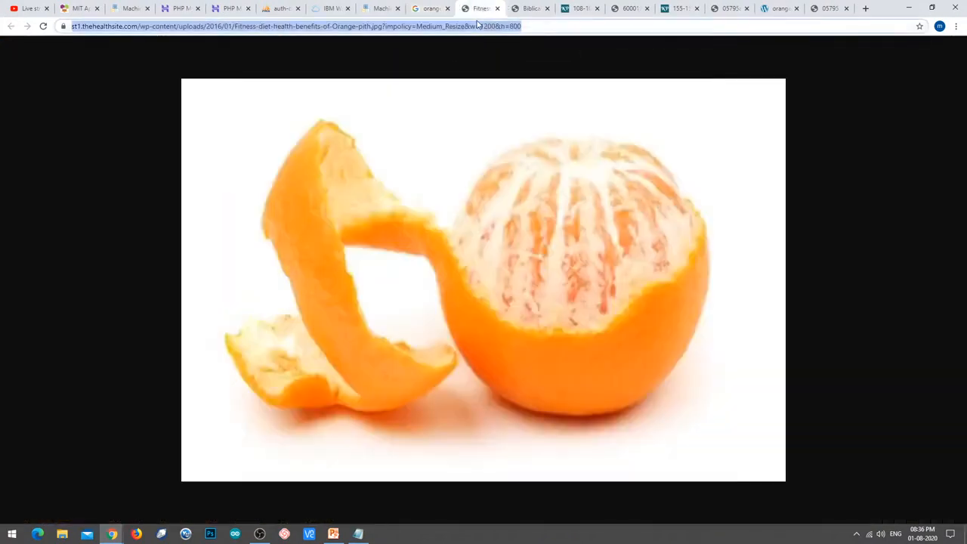
left_click(374, 7)
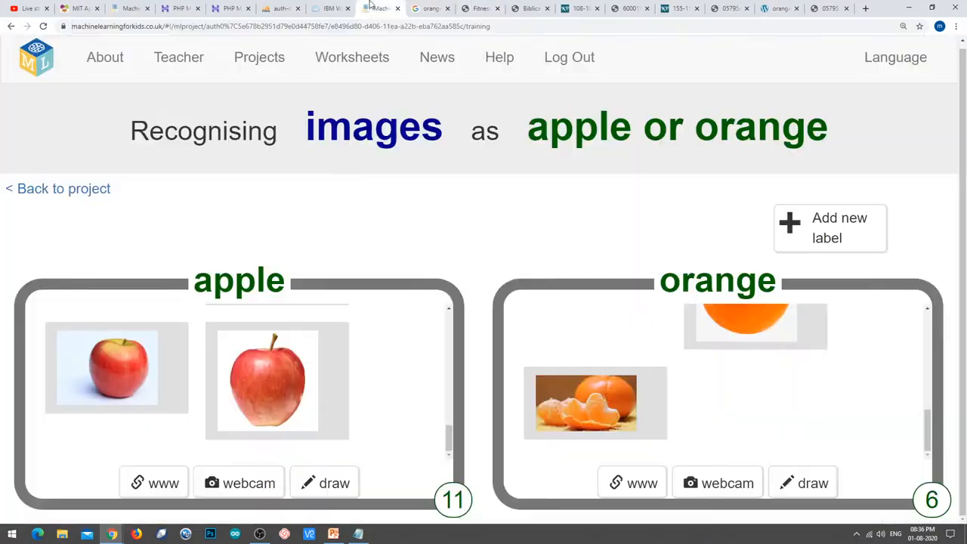
left_click(630, 484)
left_click(494, 238)
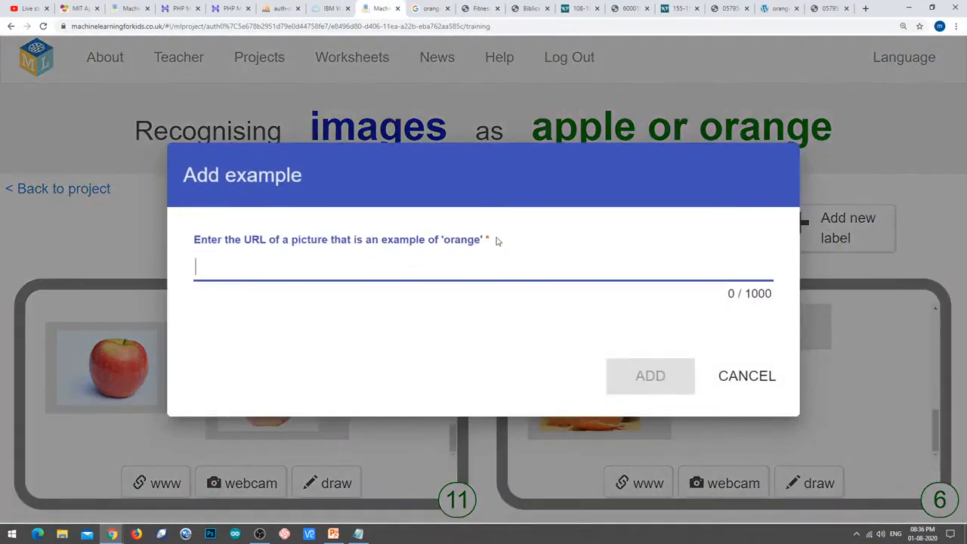
type("...1/Fitness-diet-health-benefits-of-Orange-pith.jpg?impolicy=Medium_Resize&w=1200&h=800")
left_click(631, 372)
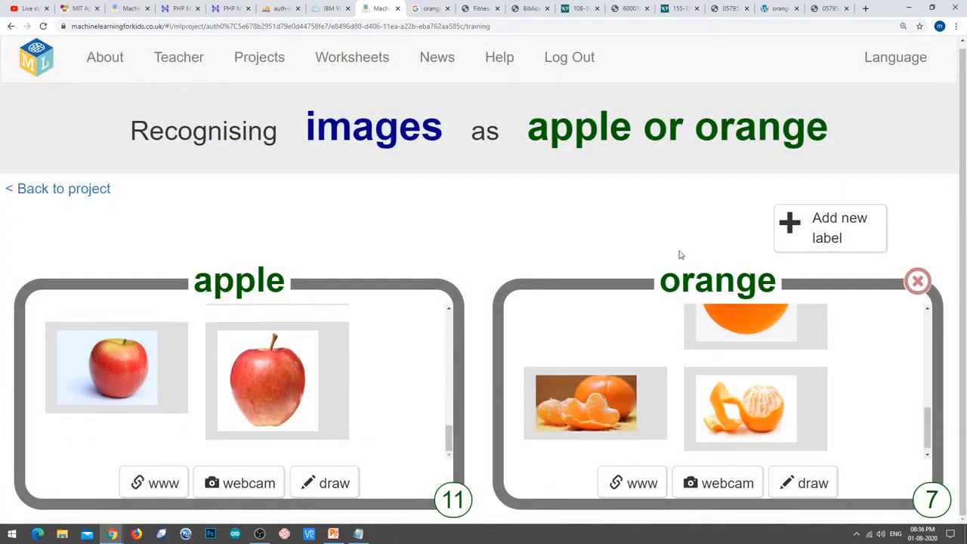
Add the Harvest to Table whole navel orange picture, bringing orange to 8 examples.
left_click(428, 8)
scroll(378, 302, "down", 4)
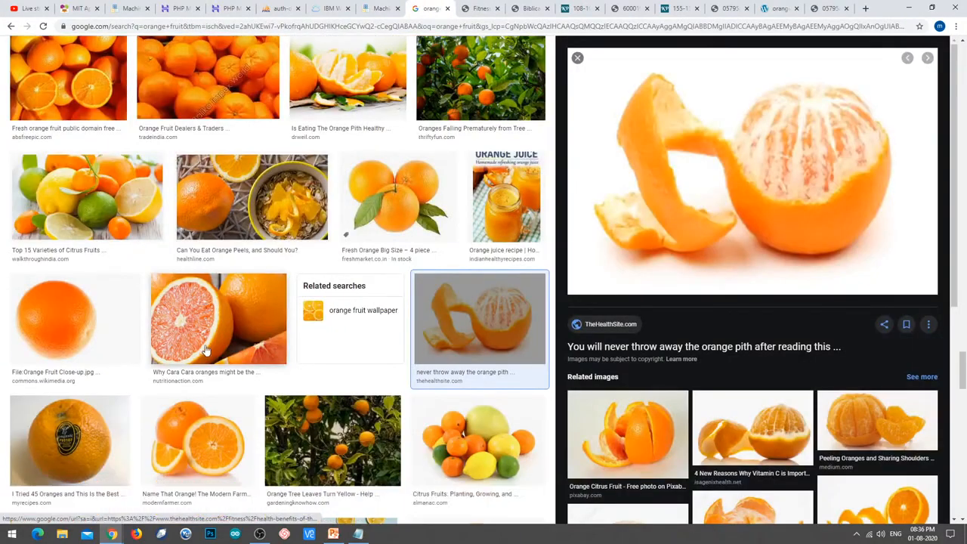
scroll(438, 286, "down", 2)
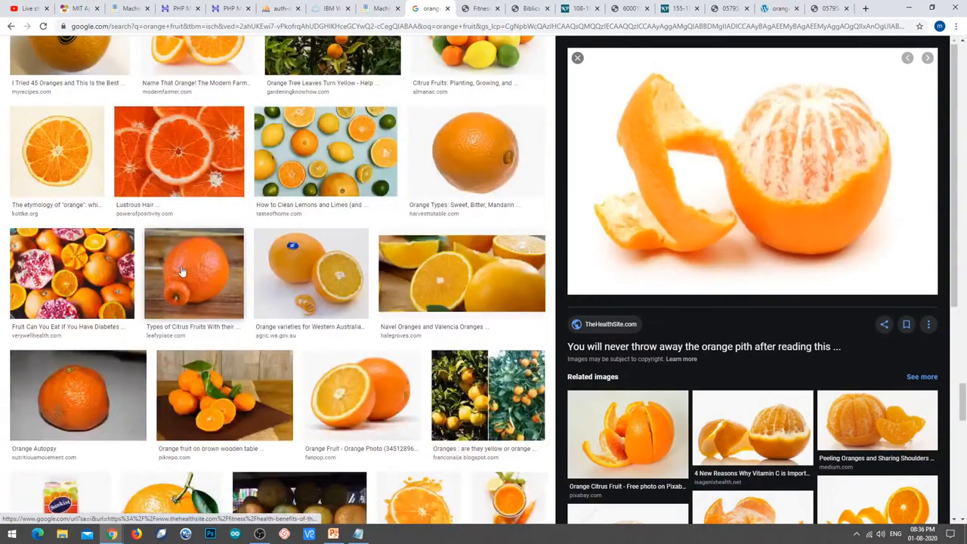
left_click(534, 163)
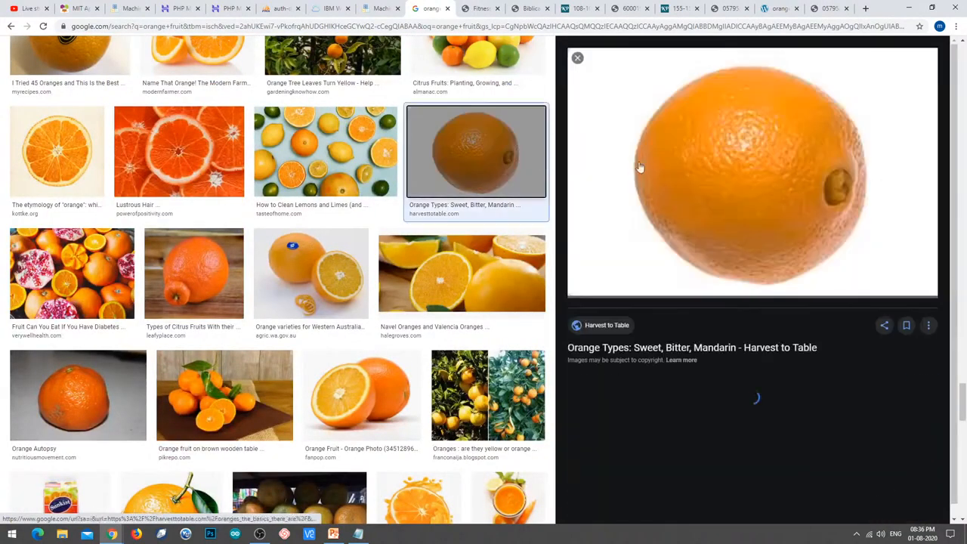
right_click(758, 187)
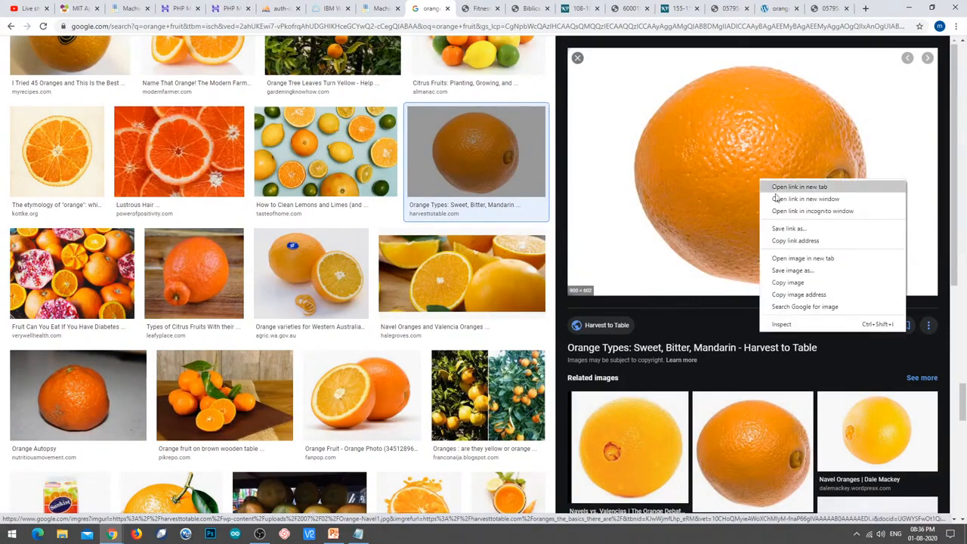
left_click(830, 264)
left_click(453, 8)
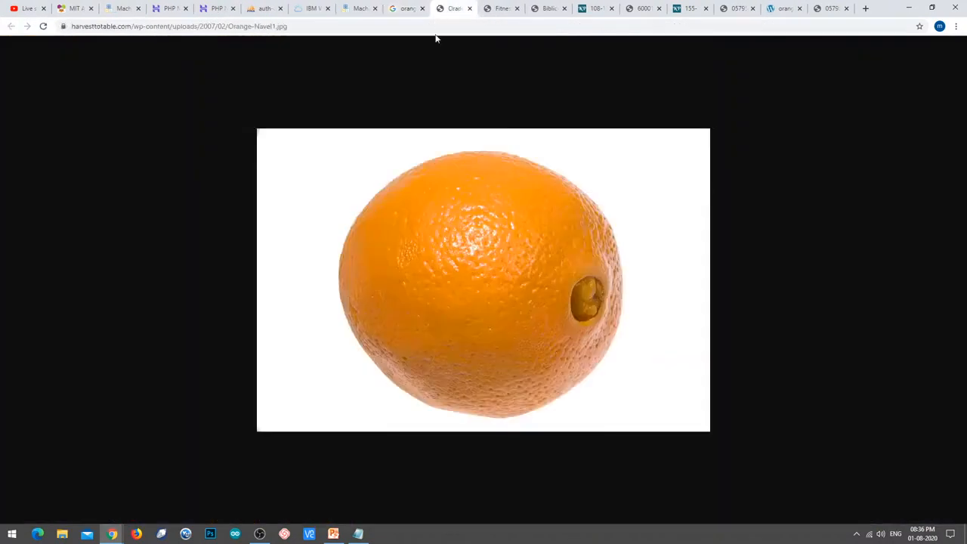
left_click(409, 26)
key("ctrl+c")
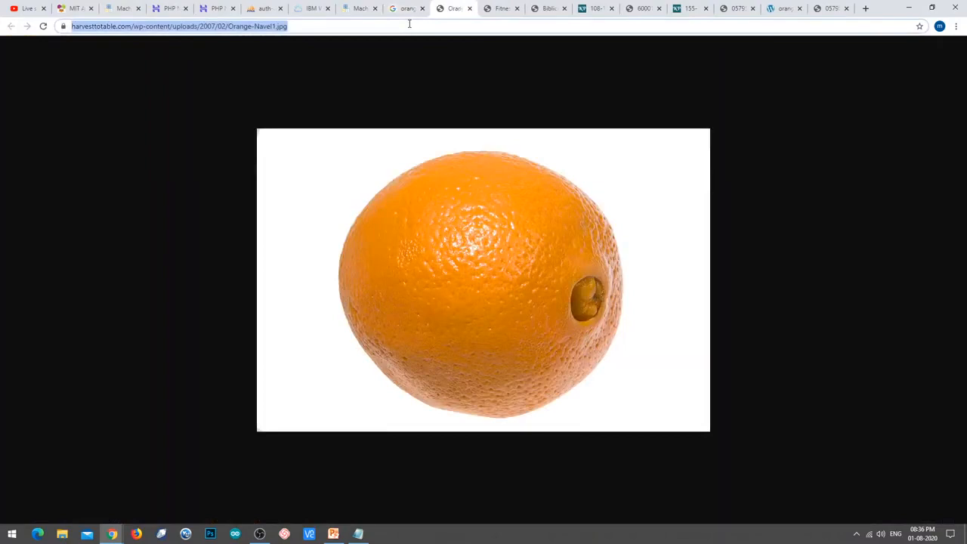
left_click(357, 8)
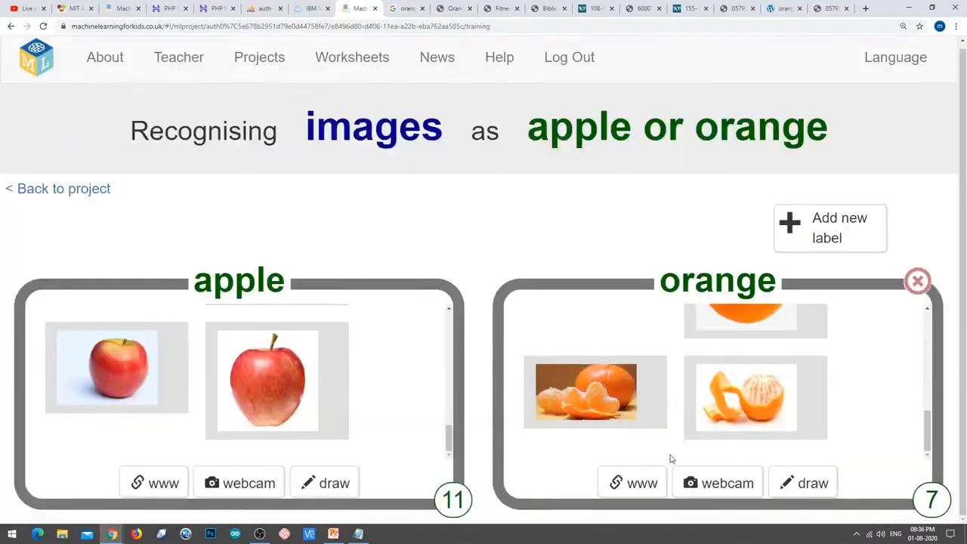
left_click(642, 482)
left_click(486, 261)
key("ctrl+v")
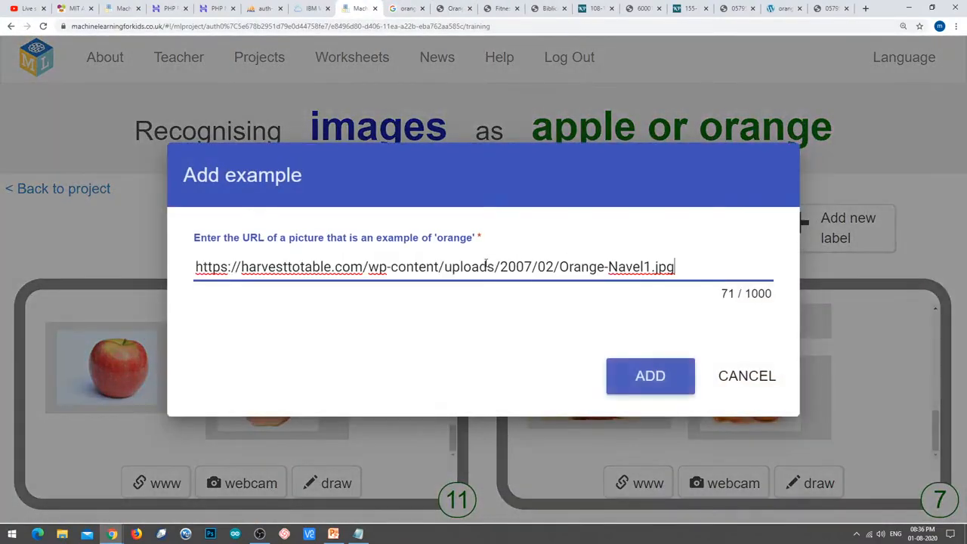
left_click(668, 394)
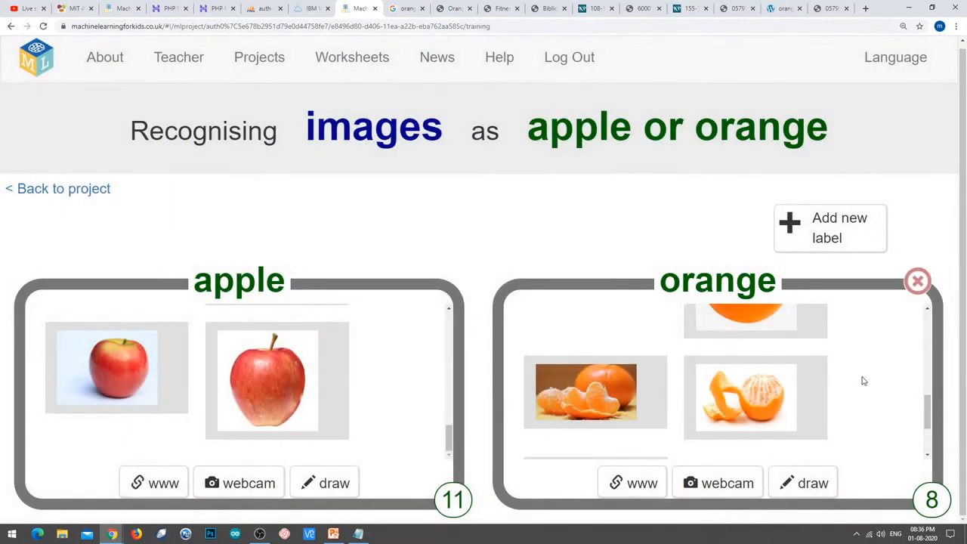
scroll(863, 380, "down", 2)
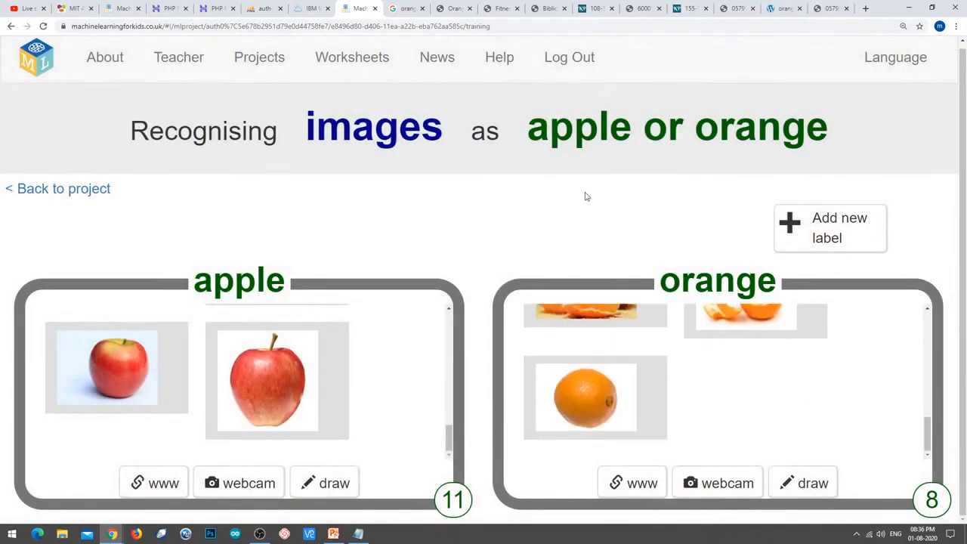
left_click(404, 7)
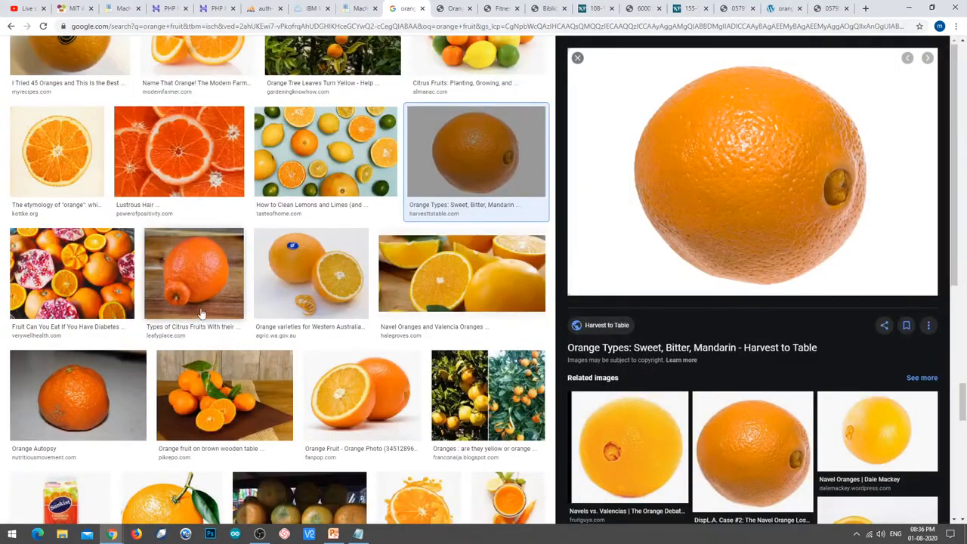
Add the Los Angeles Magazine navel orange picture as an orange example.
scroll(221, 294, "down", 3)
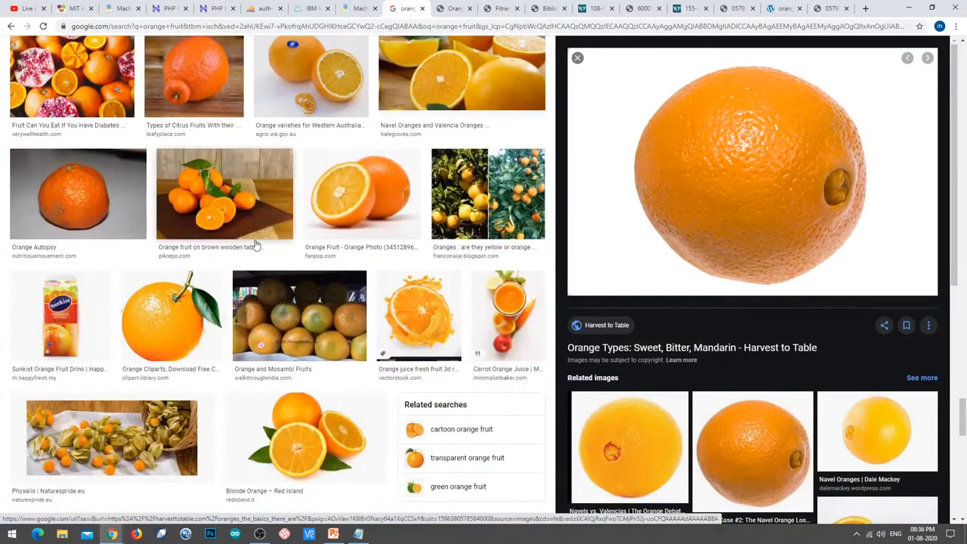
scroll(254, 249, "down", 3)
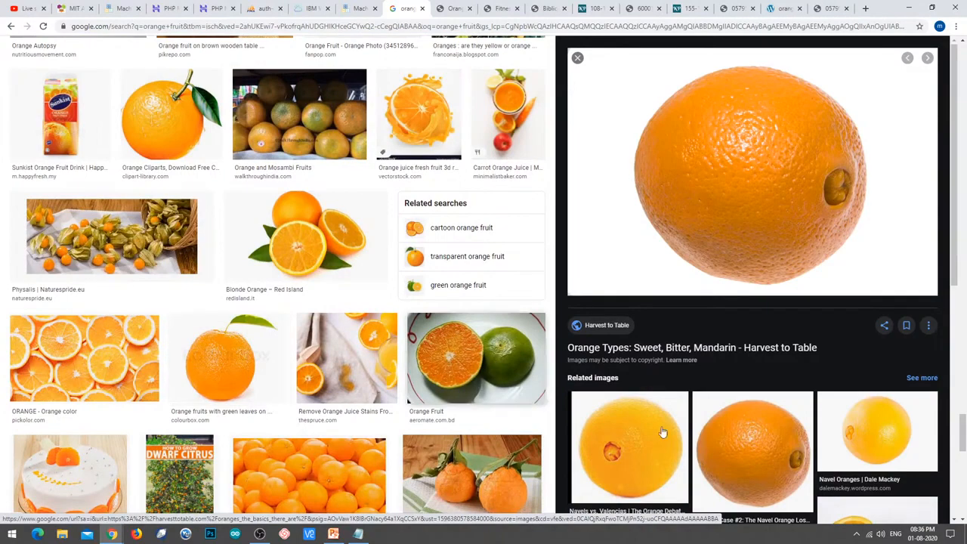
left_click(748, 422)
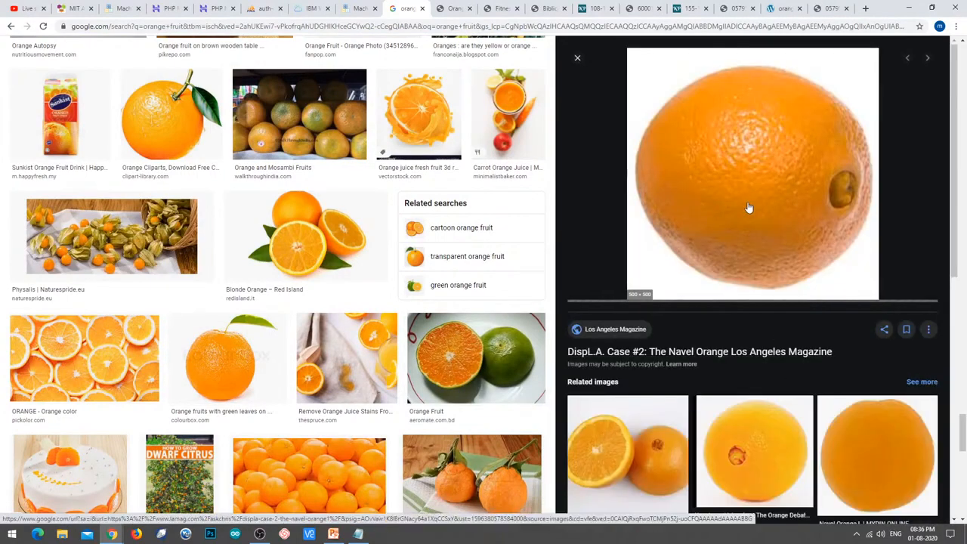
right_click(748, 191)
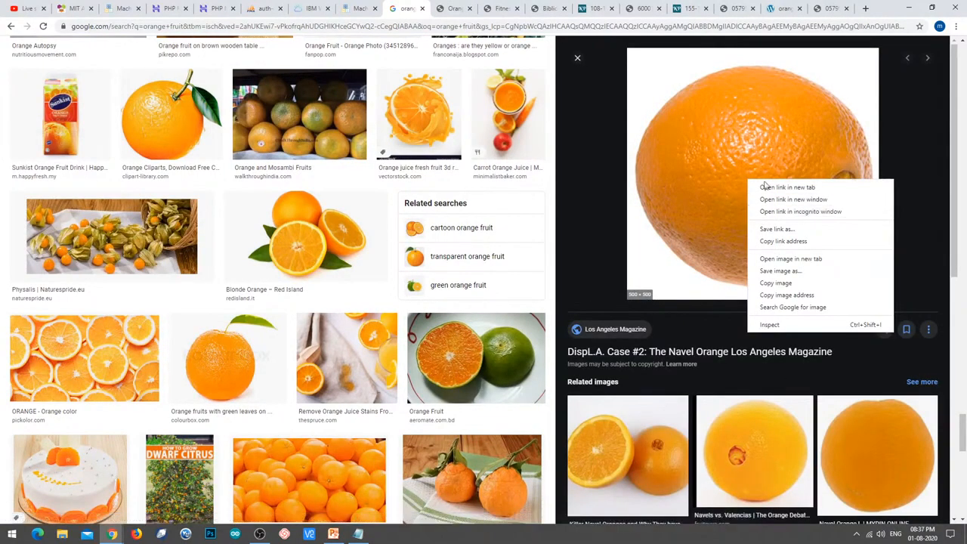
left_click(817, 265)
left_click(420, 9)
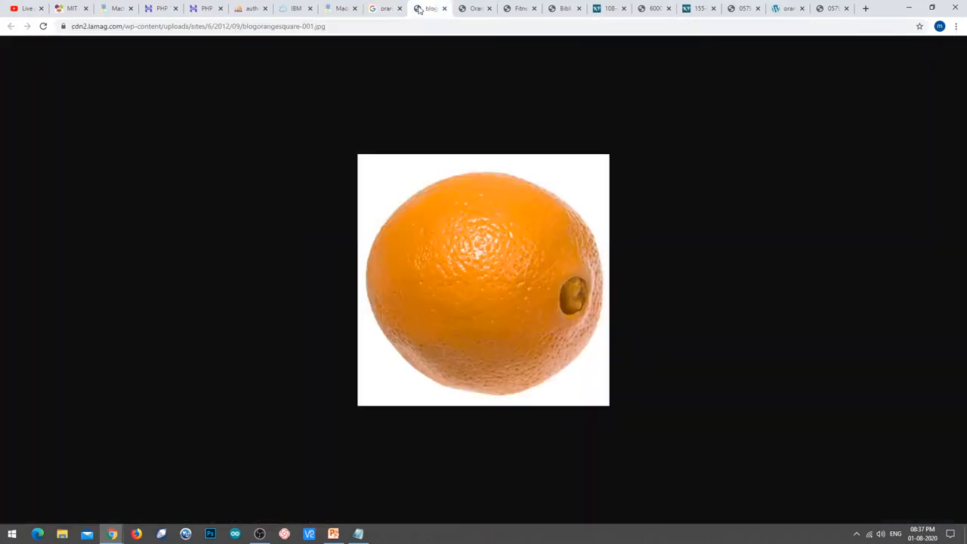
left_click(363, 28)
key("ctrl+c")
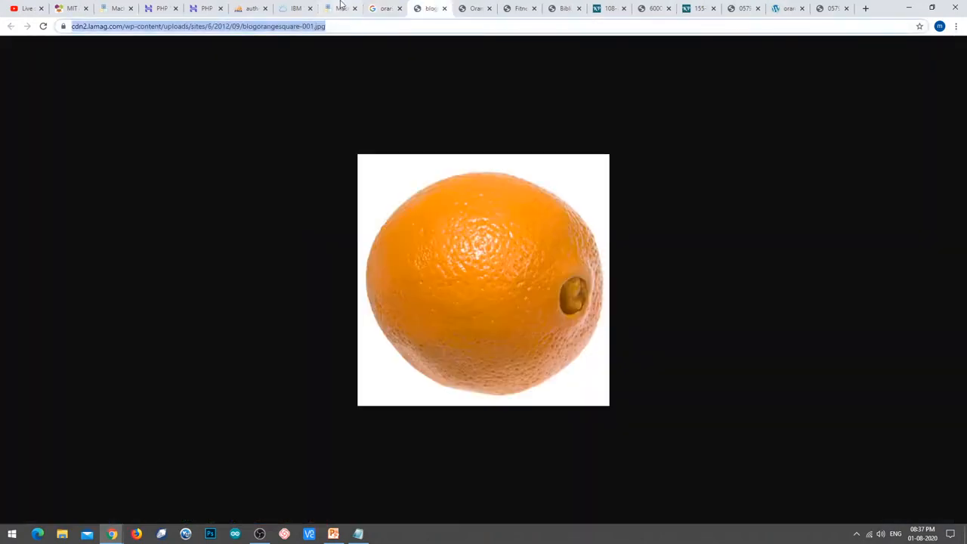
left_click(340, 8)
left_click(636, 487)
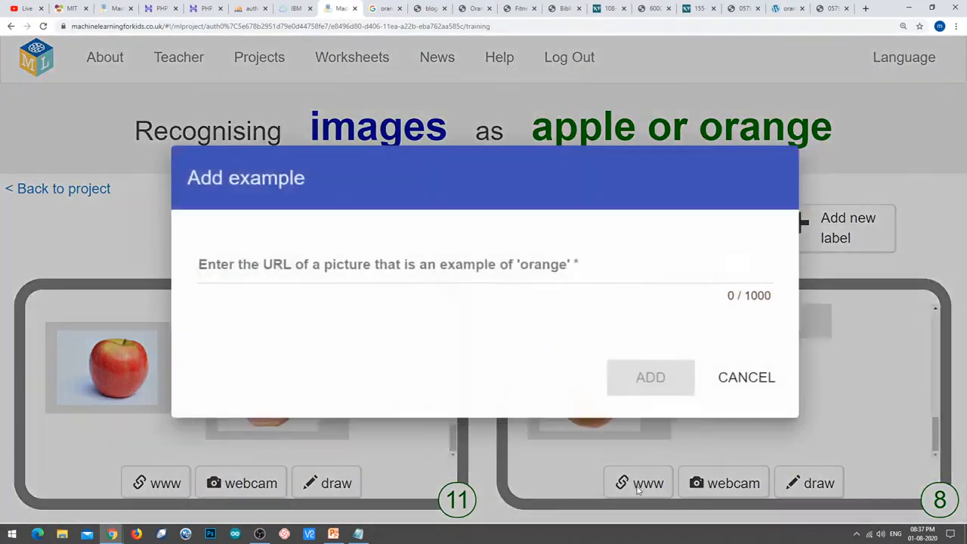
key("ctrl+v")
left_click(618, 373)
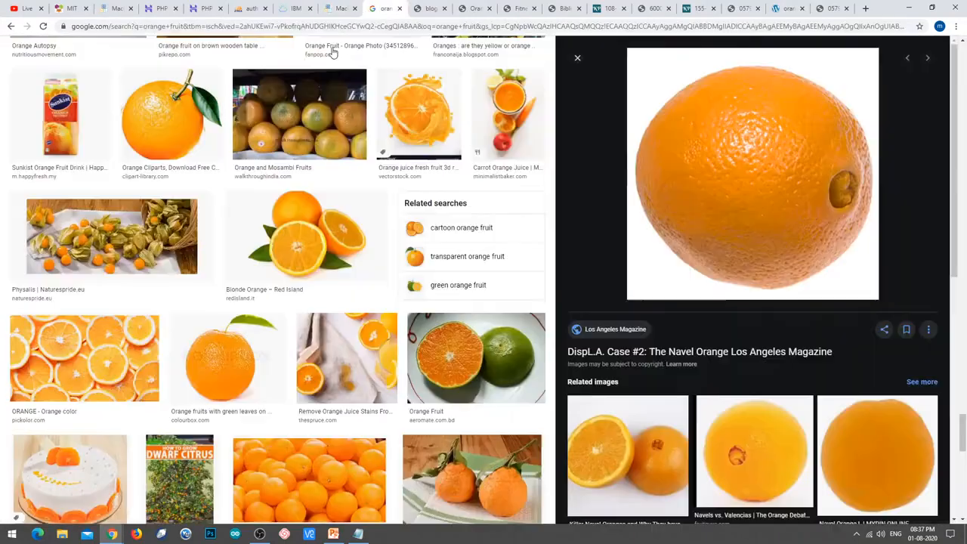
Add the freegreatpicture orange with leaves and segments, bringing orange to 10 examples.
left_click(383, 8)
scroll(257, 217, "down", 5)
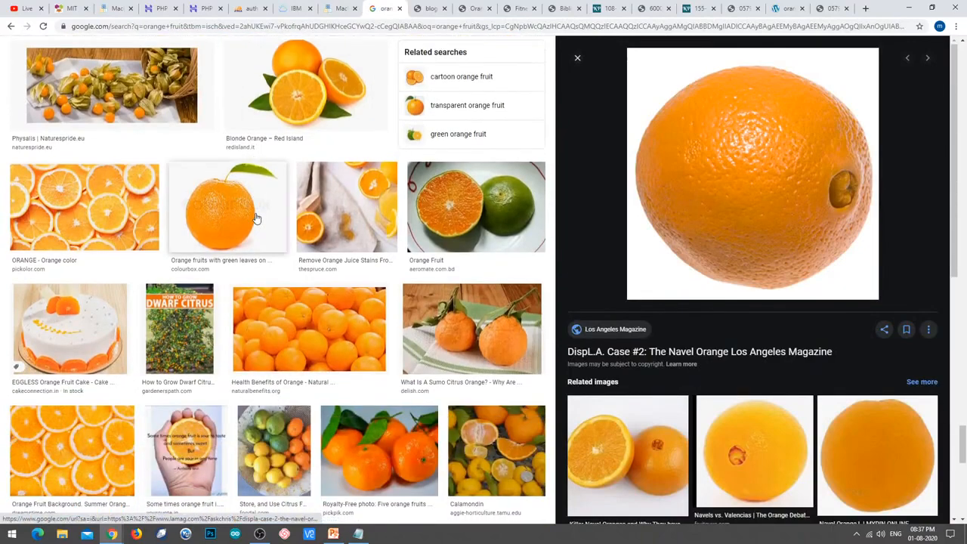
scroll(240, 308, "down", 3)
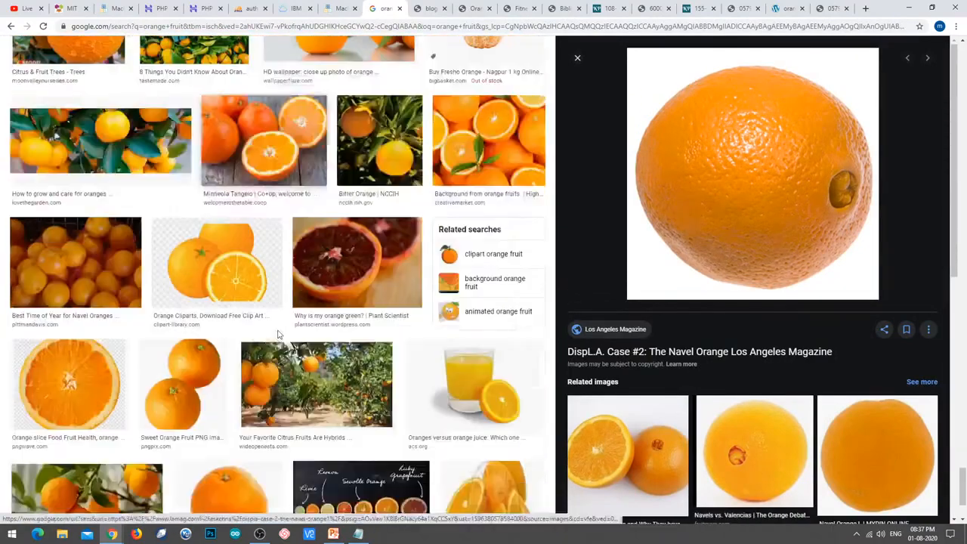
scroll(253, 381, "down", 1)
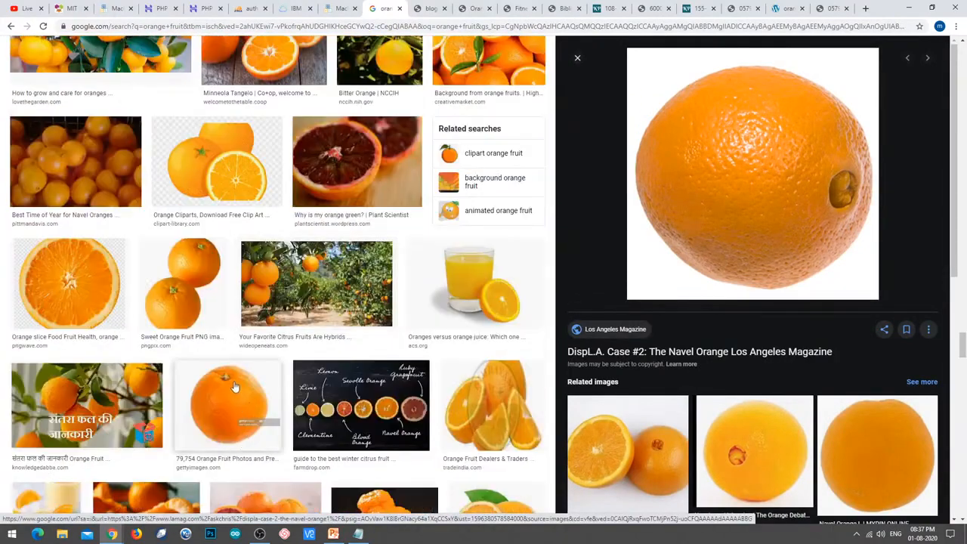
scroll(365, 386, "down", 2)
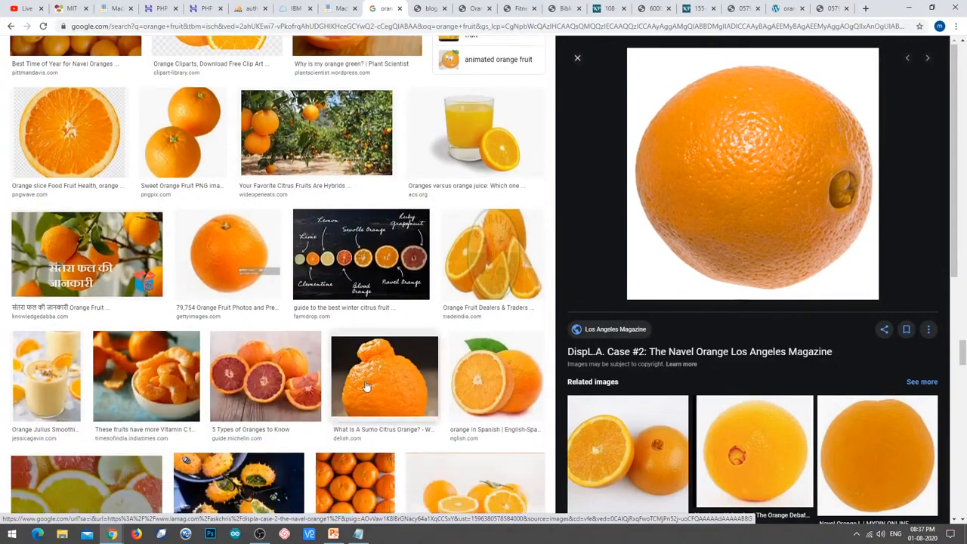
left_click(492, 372)
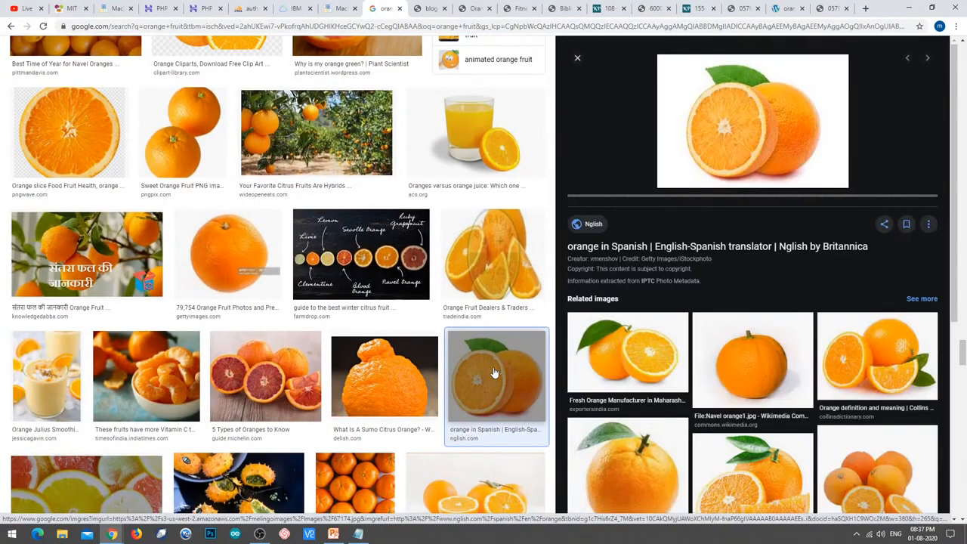
left_click(906, 375)
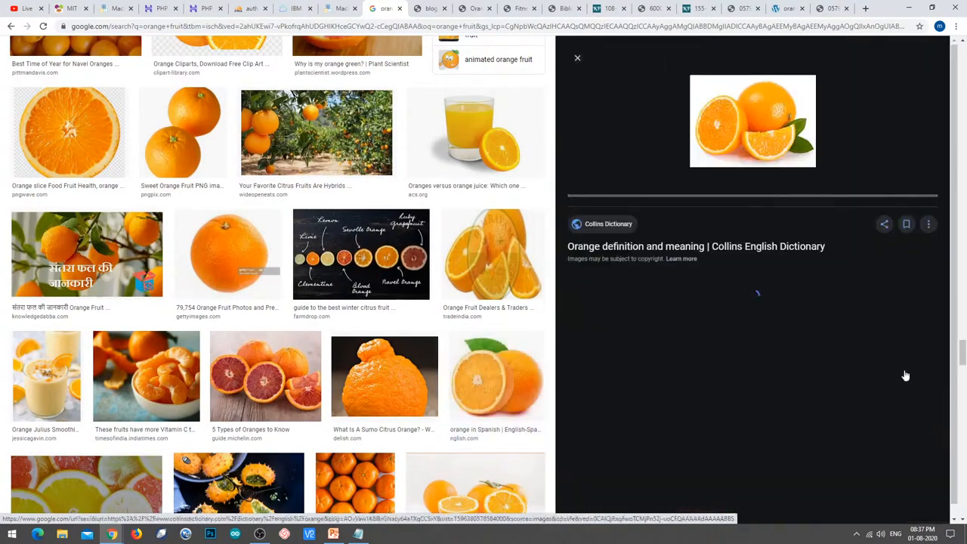
left_click(644, 461)
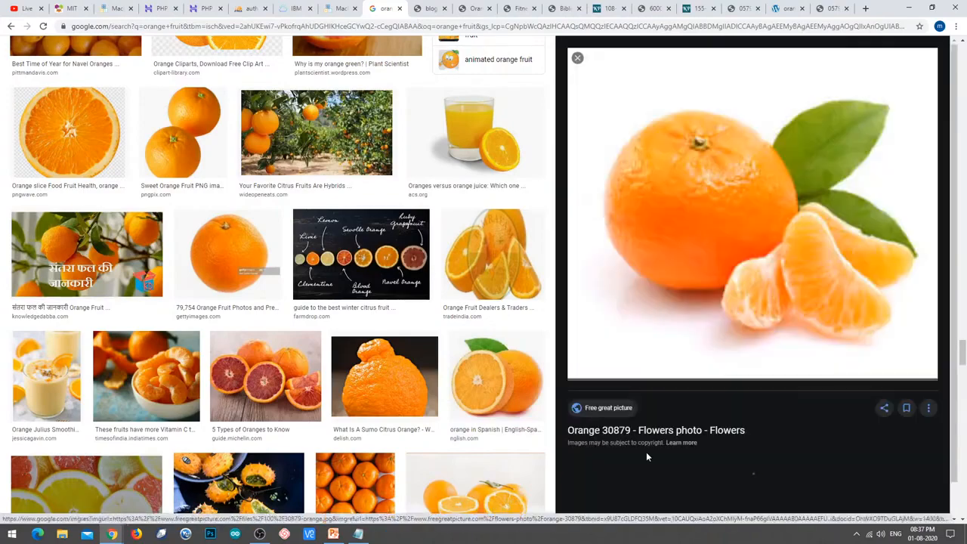
right_click(735, 218)
left_click(740, 297)
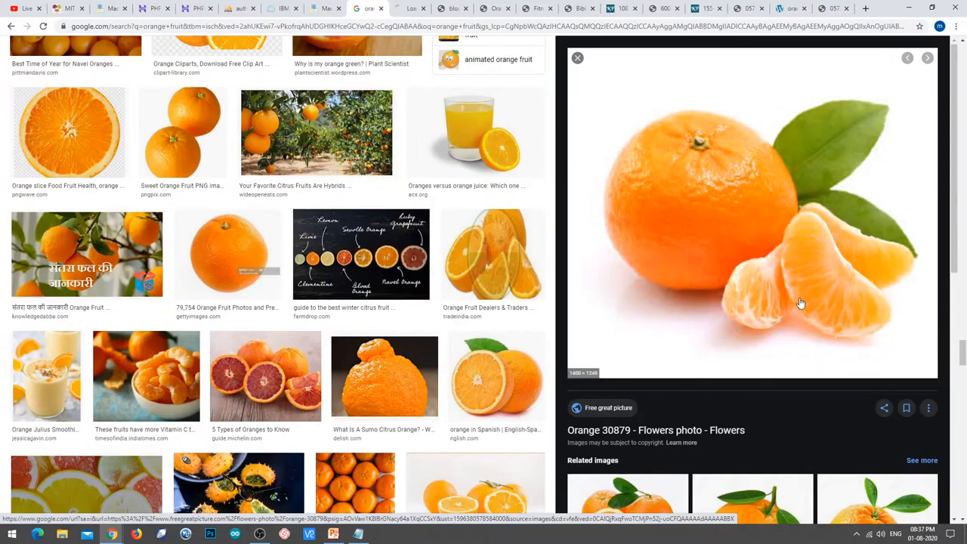
left_click(406, 7)
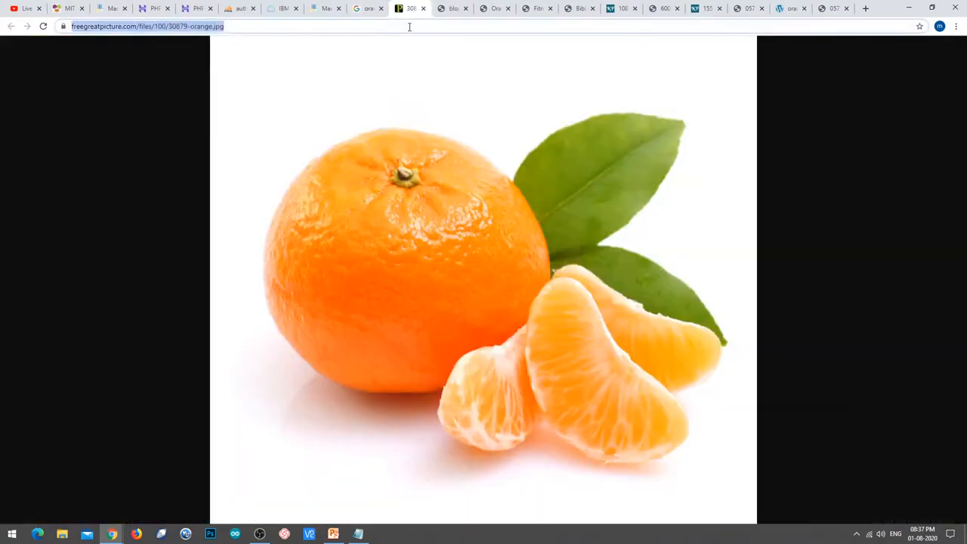
left_click(325, 9)
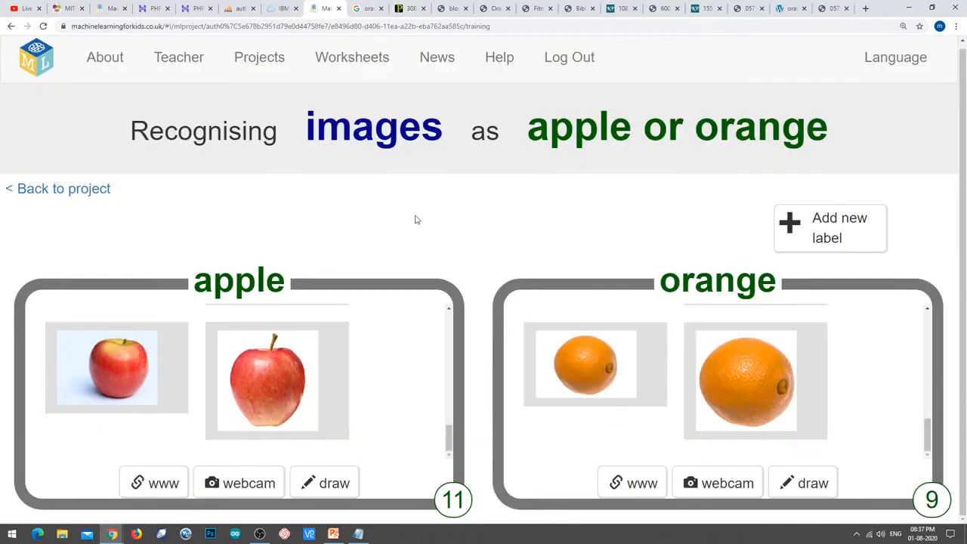
left_click(632, 485)
type("https://www.freegreatpicture.com/files/100/30879-orange.jpg")
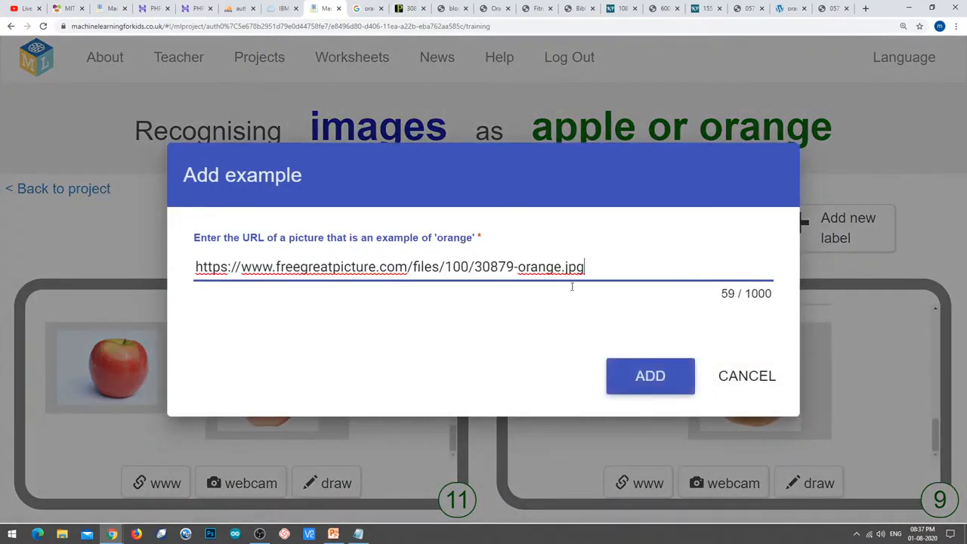
left_click(631, 362)
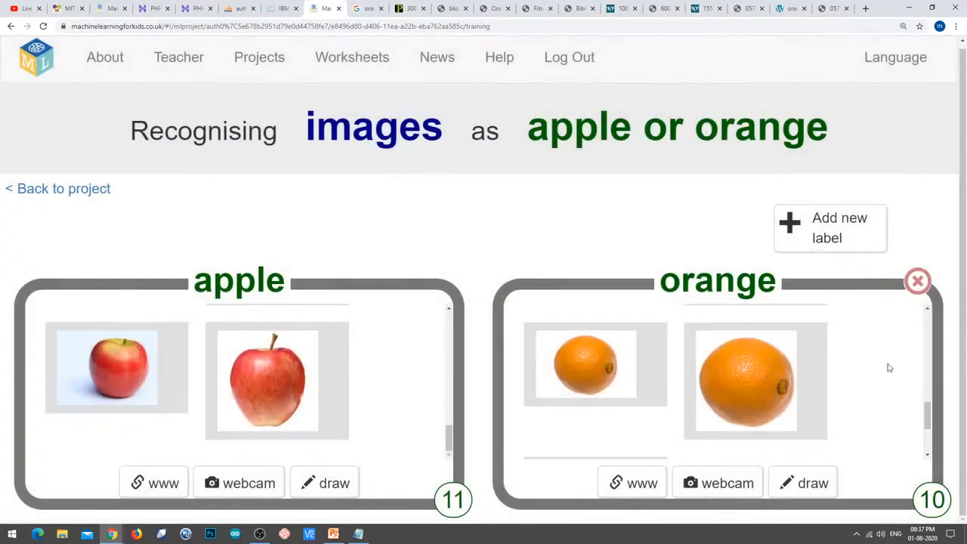
scroll(883, 435, "down", 1)
scroll(570, 306, "down", 1)
Open the halved orange on wood image on its own and select its web address.
key("ctrl+Tab")
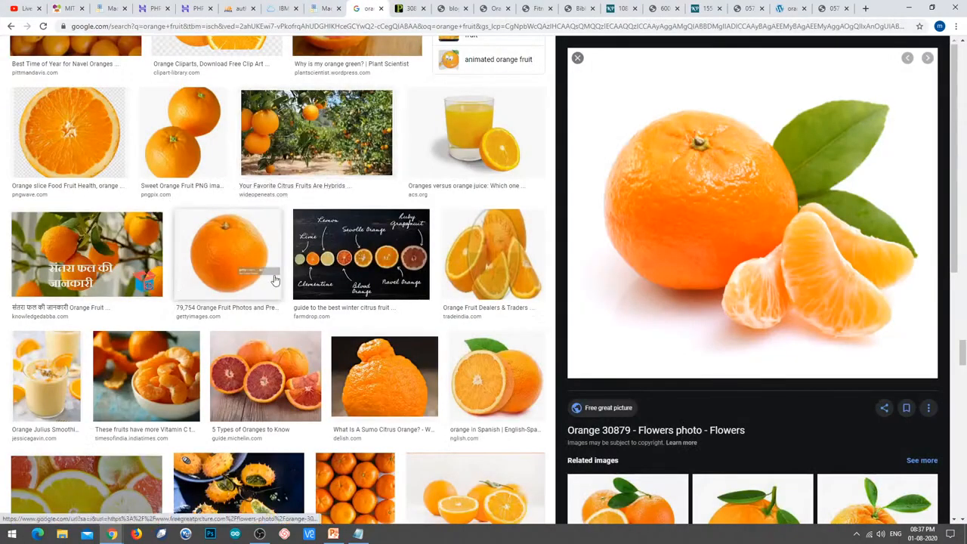
scroll(299, 342, "down", 4)
scroll(298, 343, "down", 3)
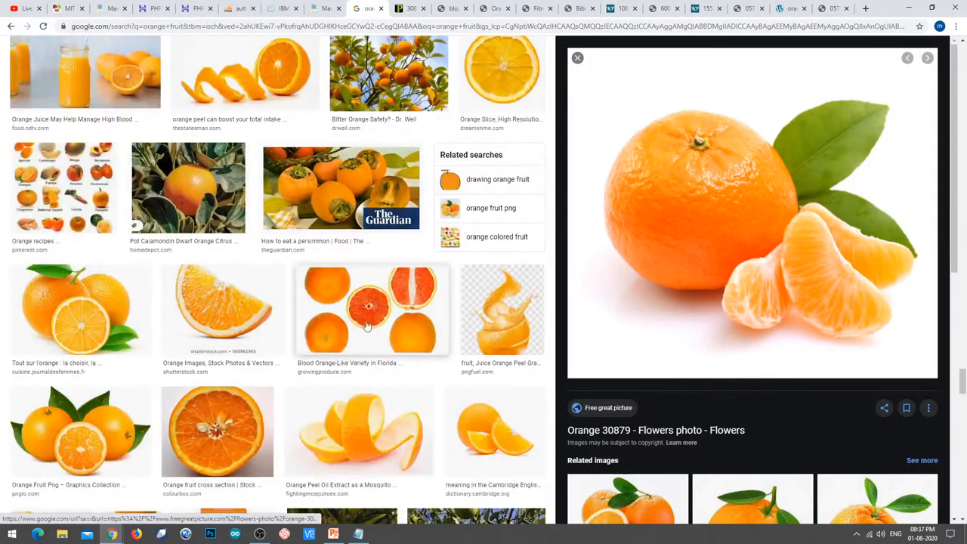
scroll(419, 333, "down", 3)
scroll(346, 356, "down", 2)
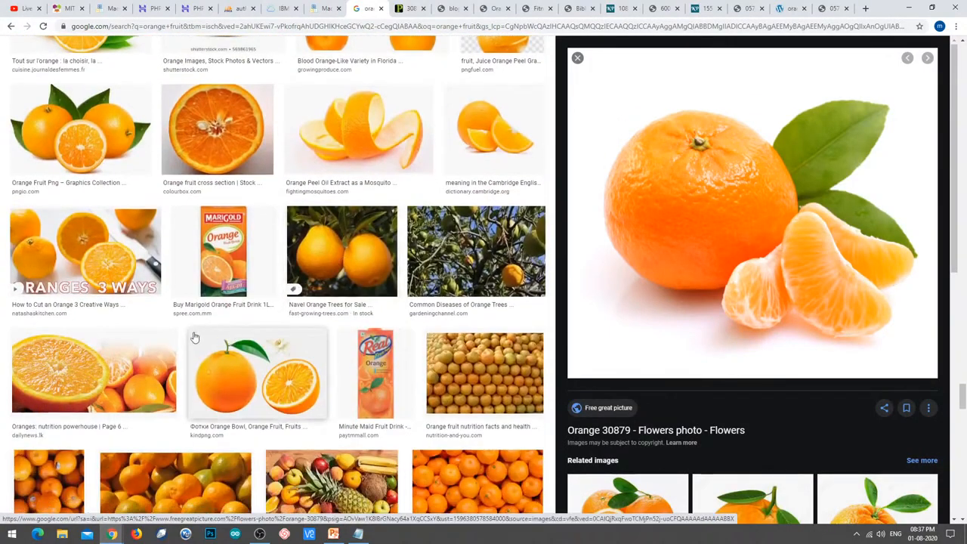
scroll(346, 357, "down", 3)
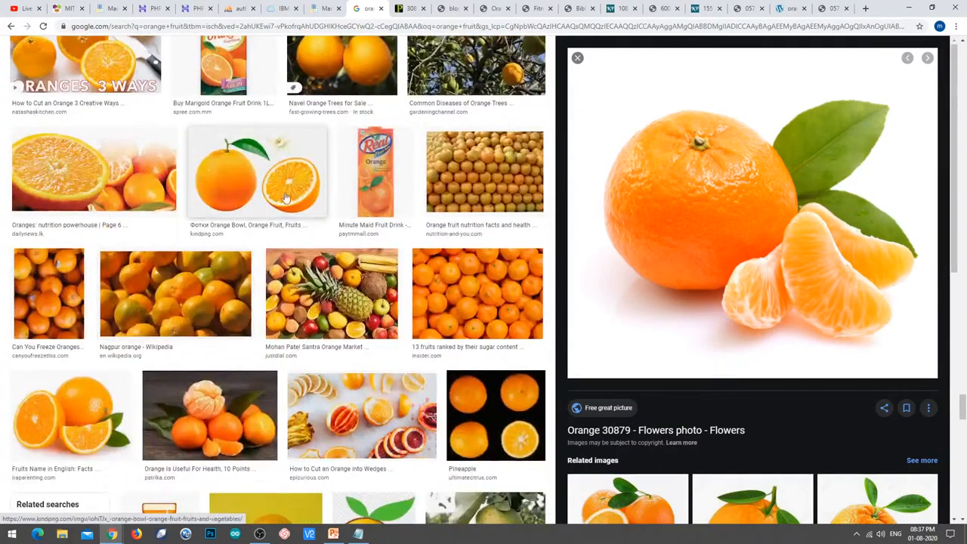
left_click(287, 189)
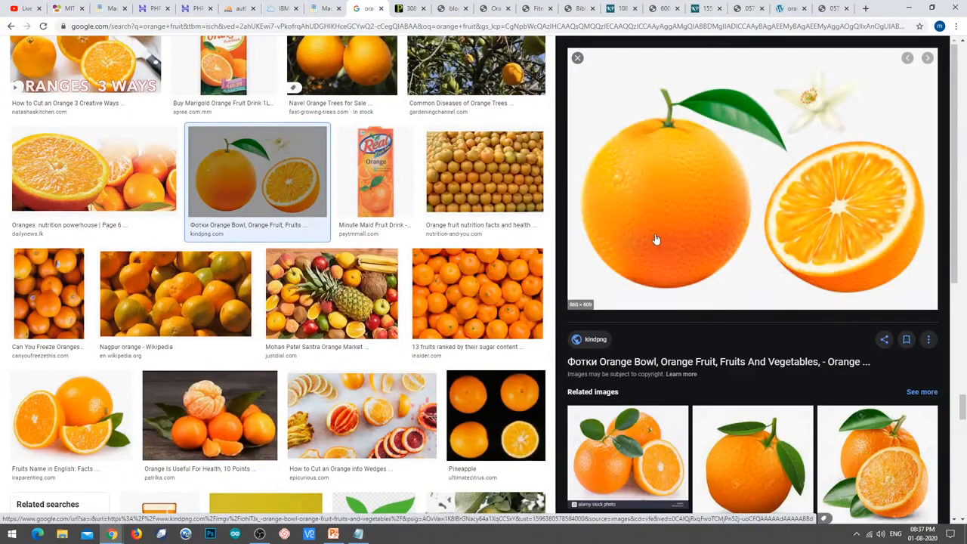
scroll(330, 304, "down", 4)
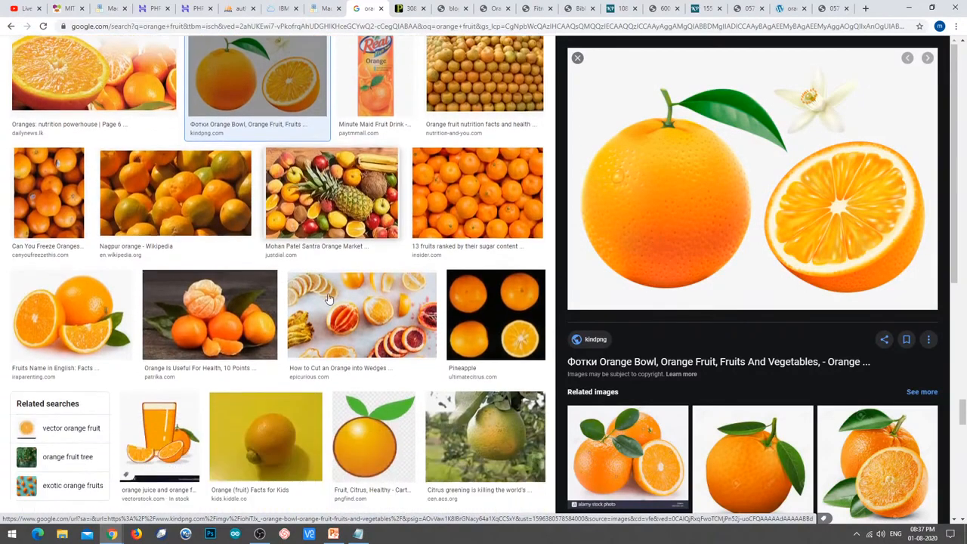
scroll(330, 304, "down", 3)
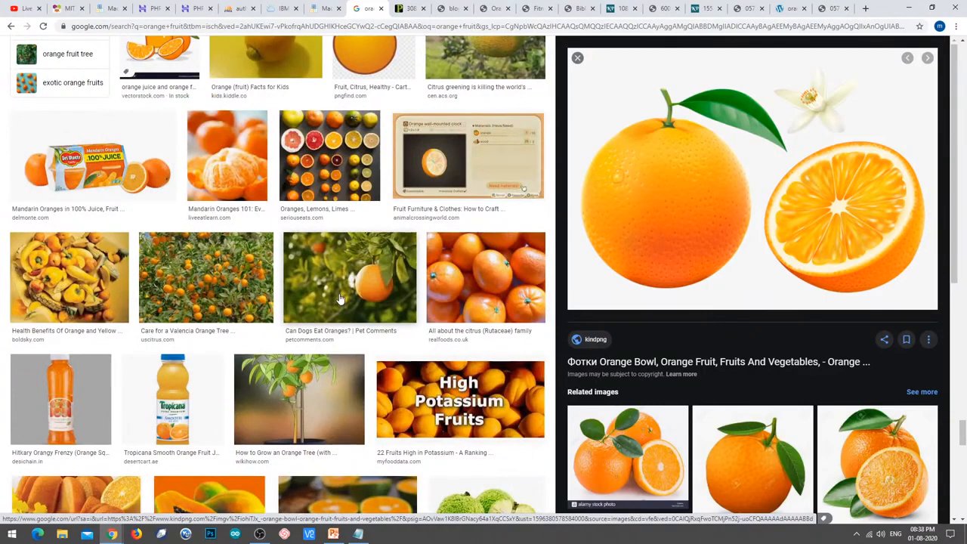
scroll(340, 300, "down", 8)
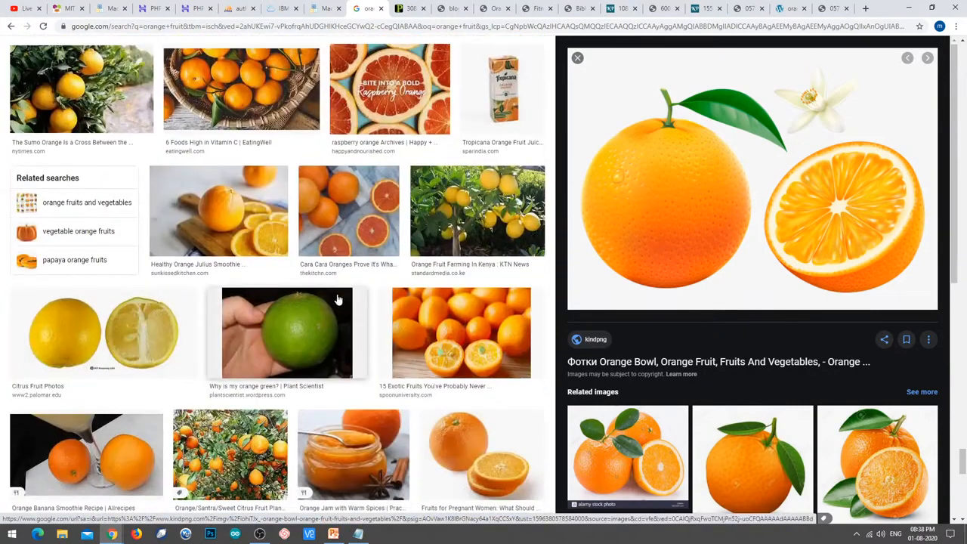
scroll(338, 300, "down", 5)
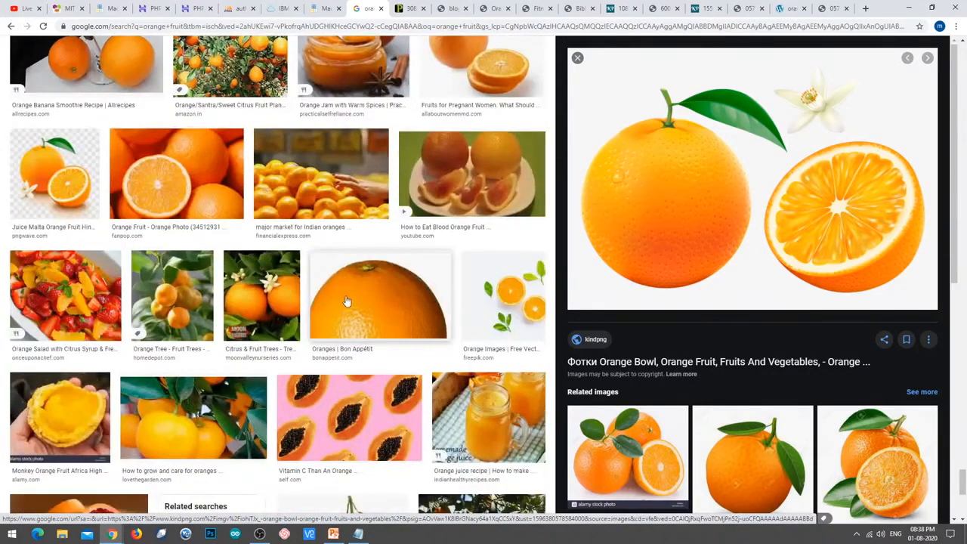
scroll(305, 369, "down", 7)
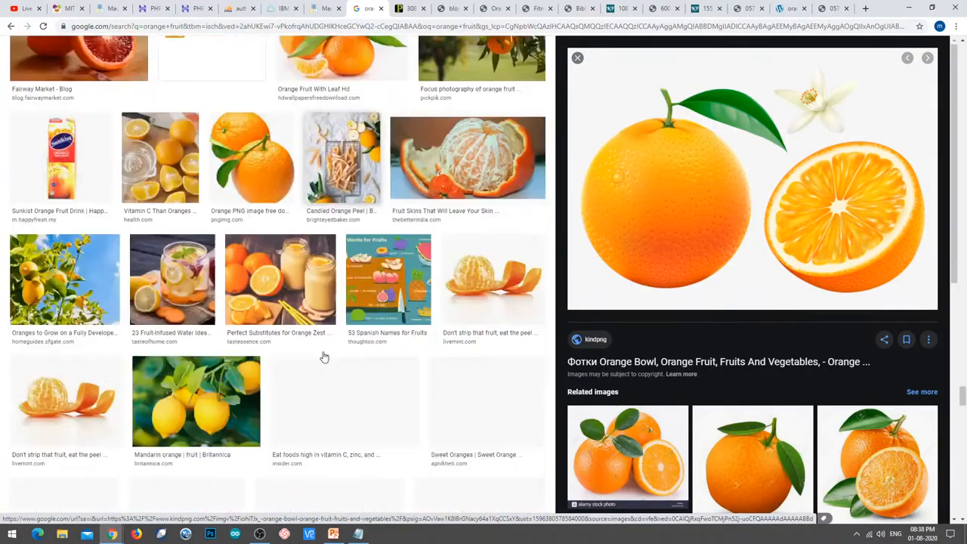
scroll(324, 356, "down", 1)
left_click(345, 304)
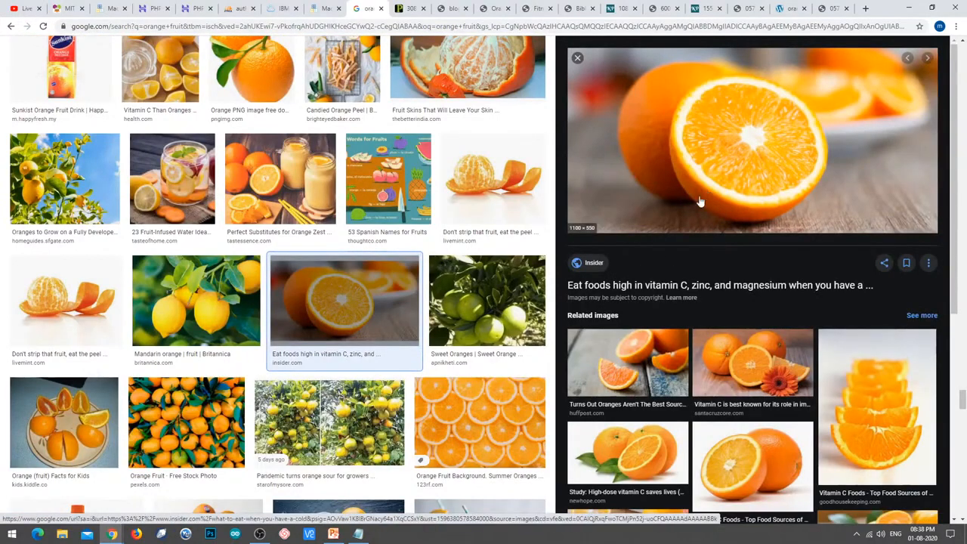
right_click(700, 201)
left_click(775, 277)
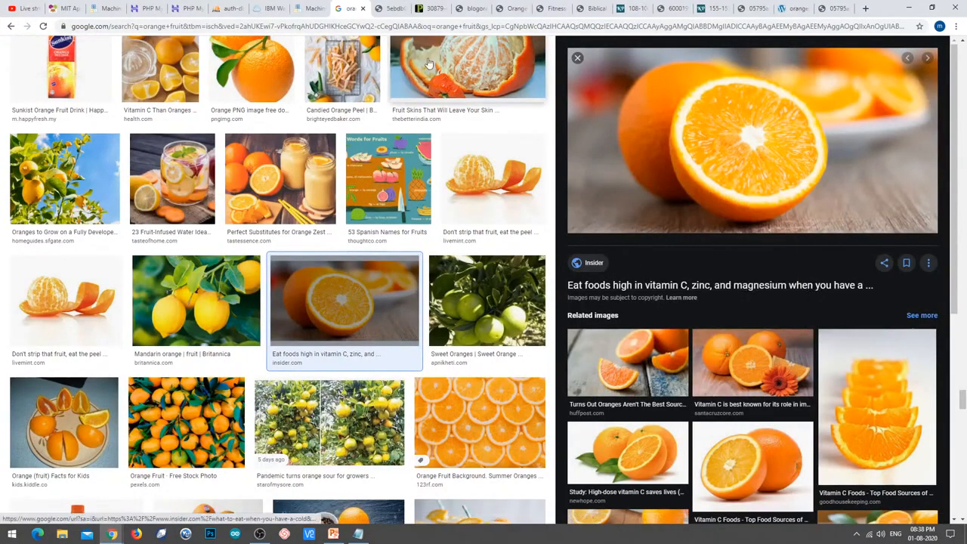
left_click(382, 7)
left_click(364, 27)
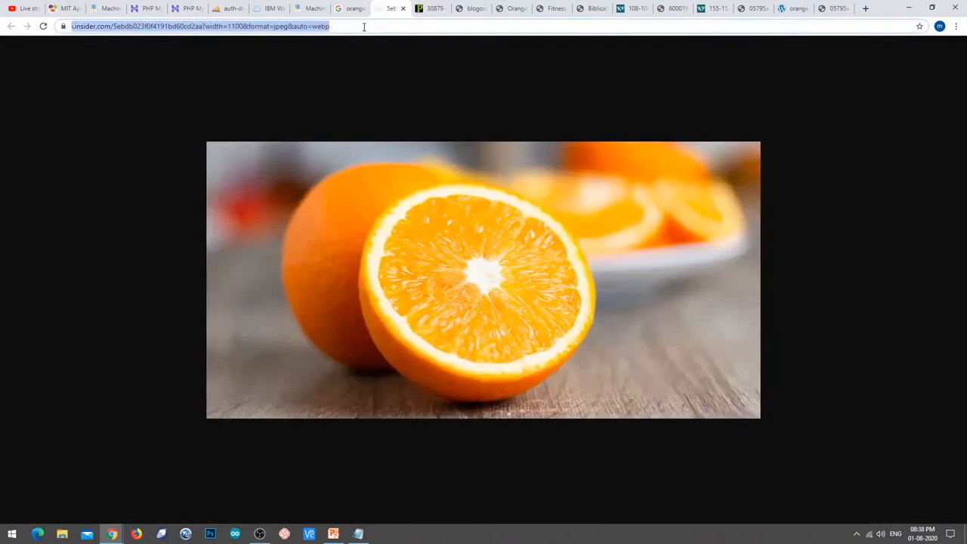
Open the Good Housekeeping halved orange on white image on its own and copy its address.
left_click(351, 8)
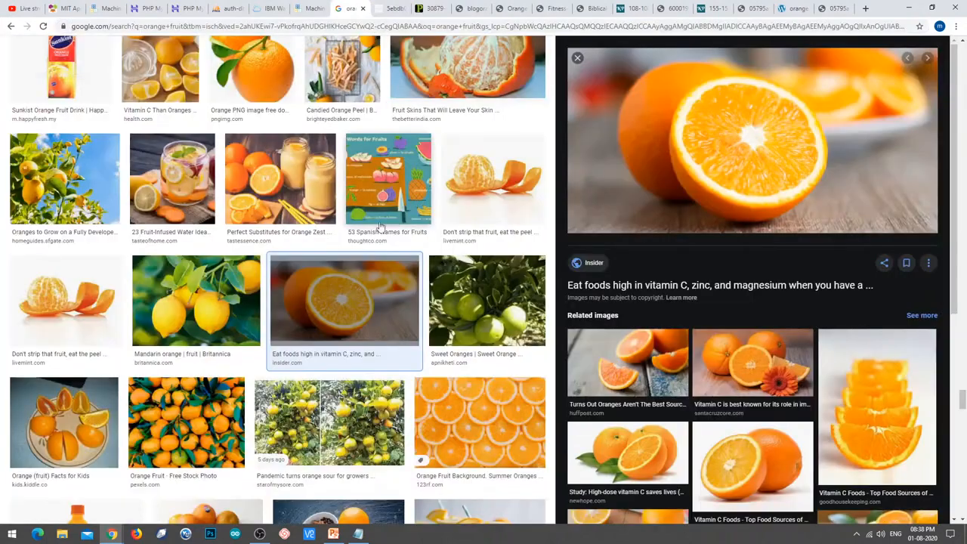
scroll(373, 253, "down", 3)
scroll(375, 256, "down", 3)
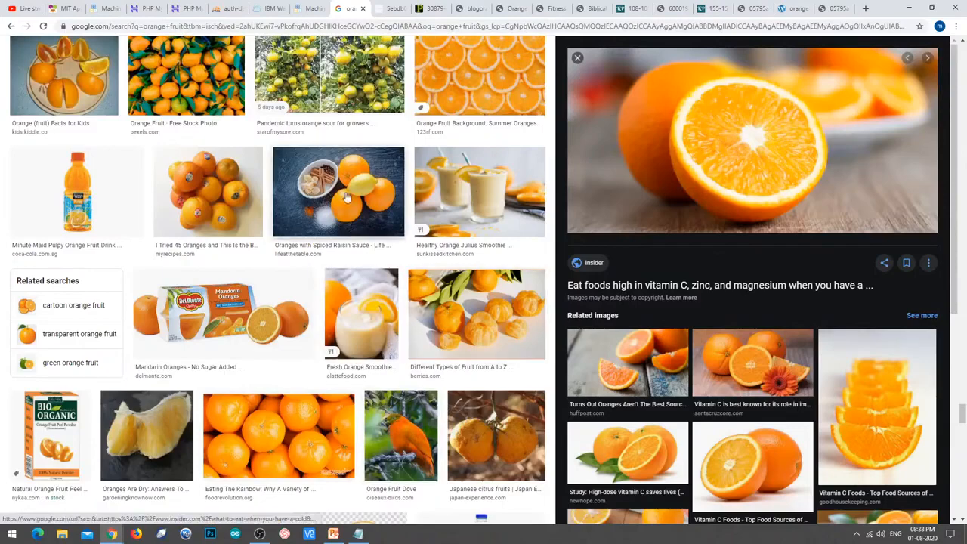
scroll(328, 293, "down", 6)
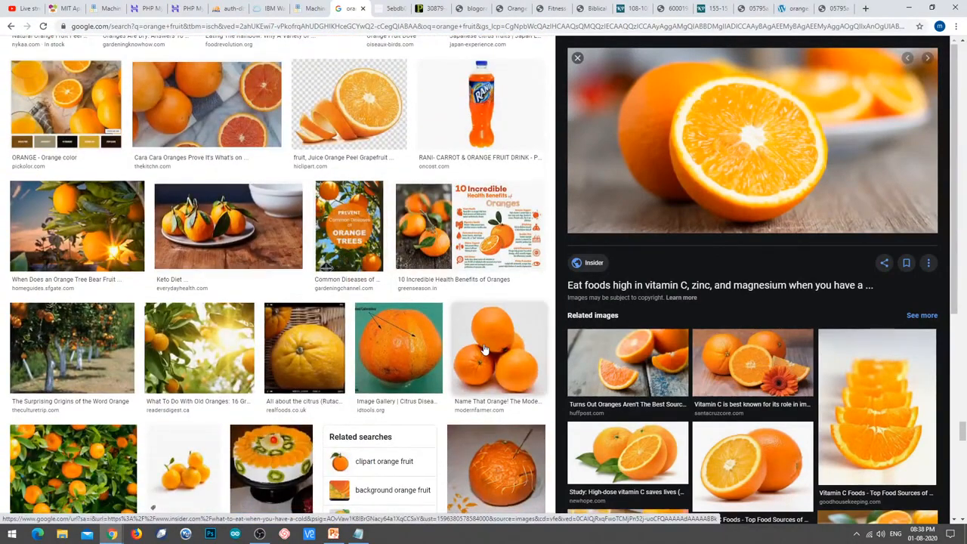
scroll(485, 349, "down", 2)
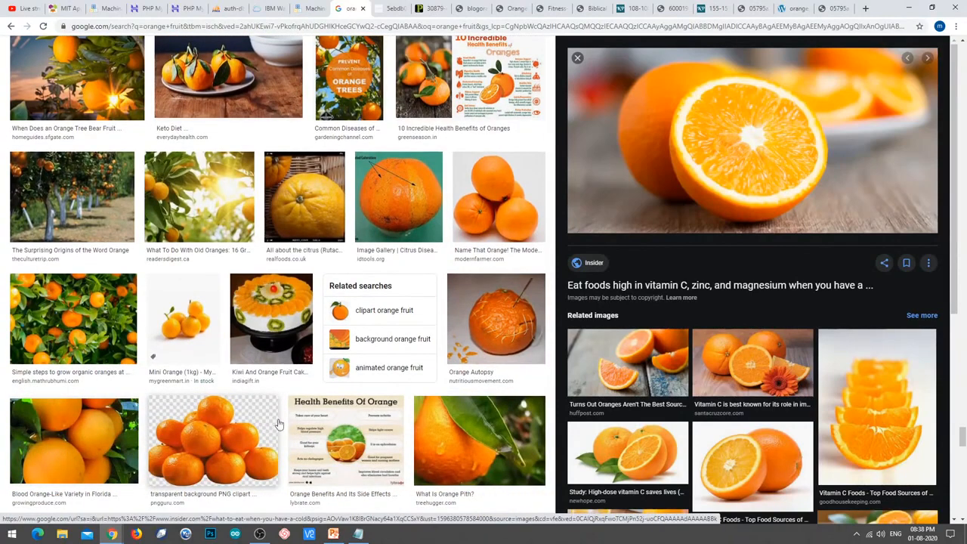
left_click(750, 444)
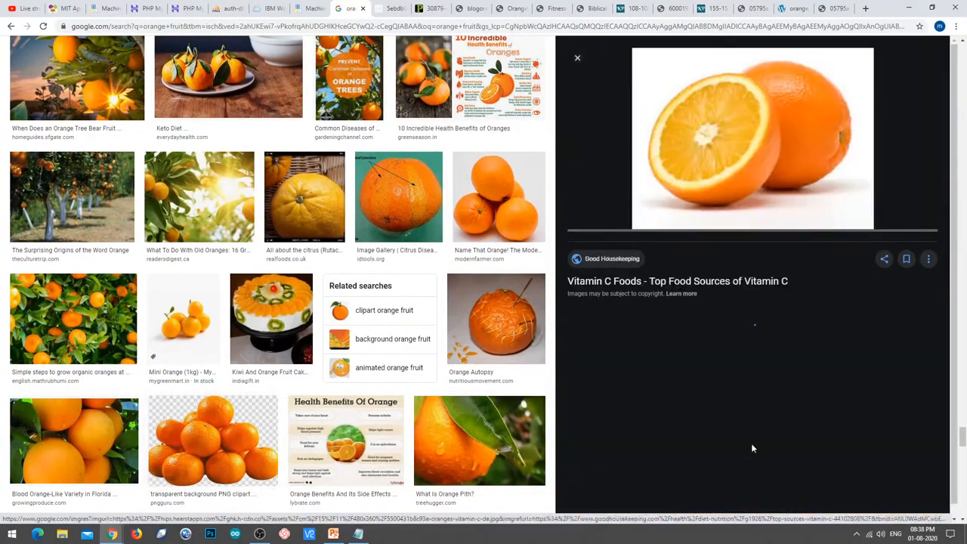
right_click(766, 142)
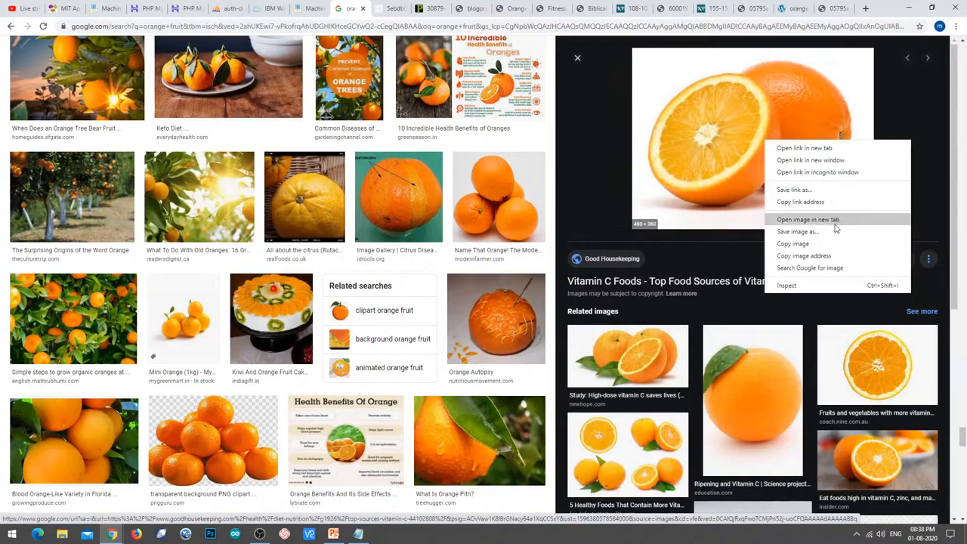
left_click(835, 222)
left_click(422, 5)
left_click(418, 27)
key("ctrl+c")
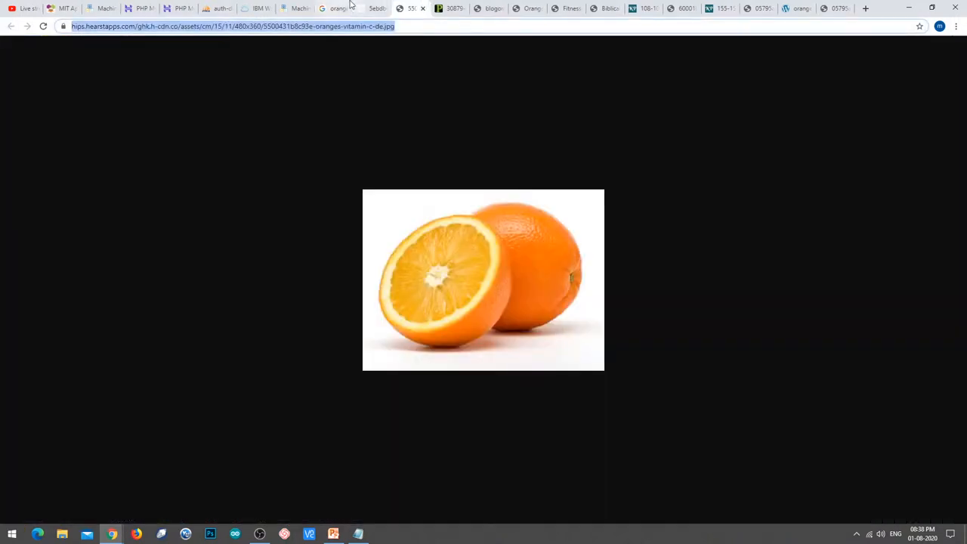
left_click(293, 9)
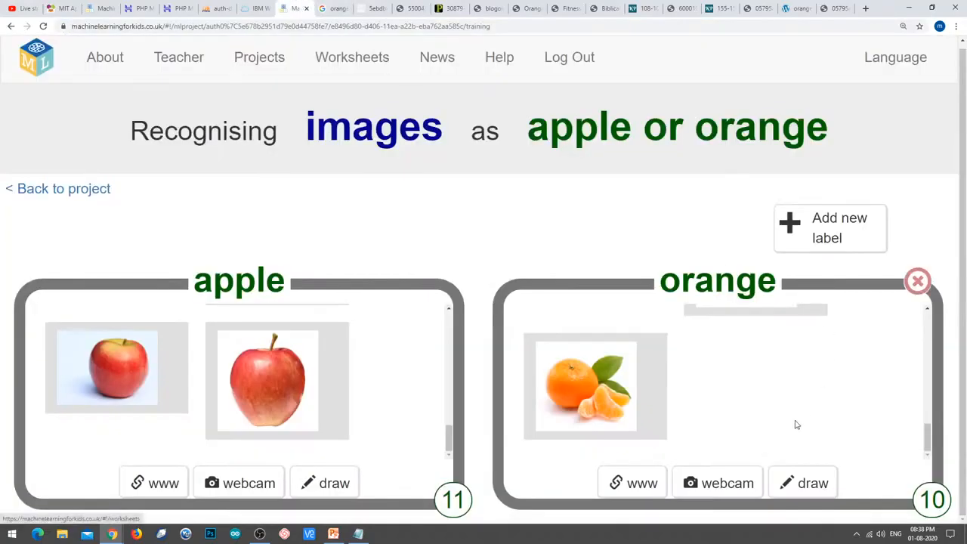
Add the copied halved-orange image address as the 11th orange example.
left_click(639, 484)
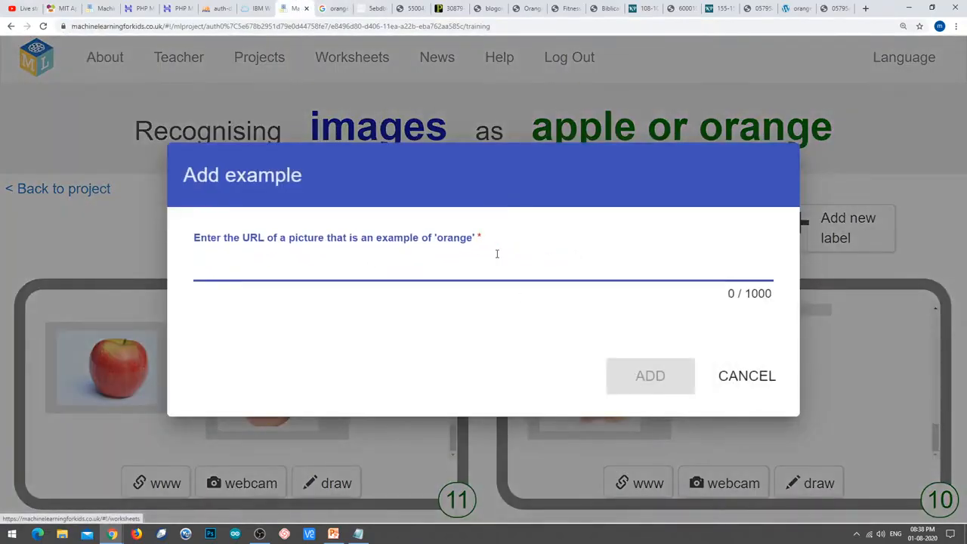
key("ctrl+v")
left_click(671, 370)
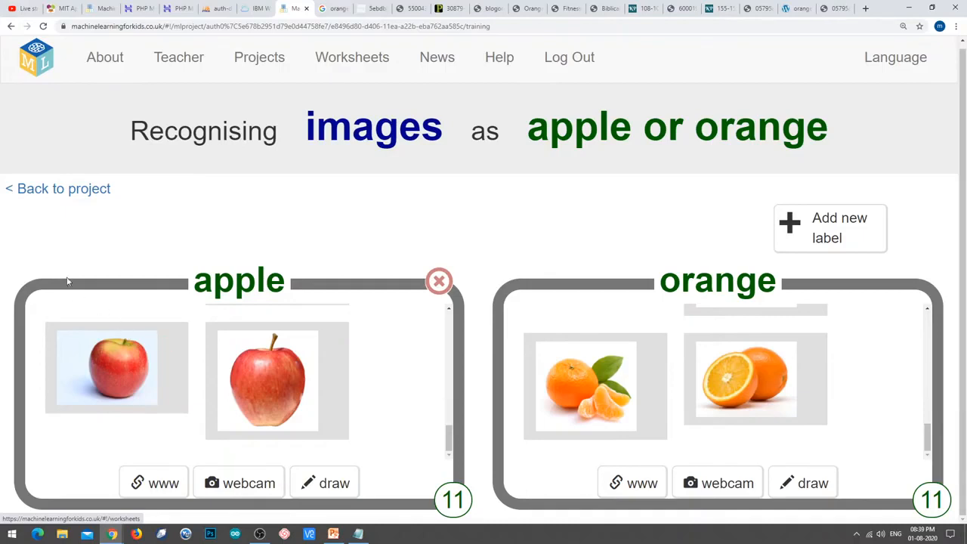
Go back to the fruit project page and highlight the Train and Learn & Test headings.
left_click(79, 190)
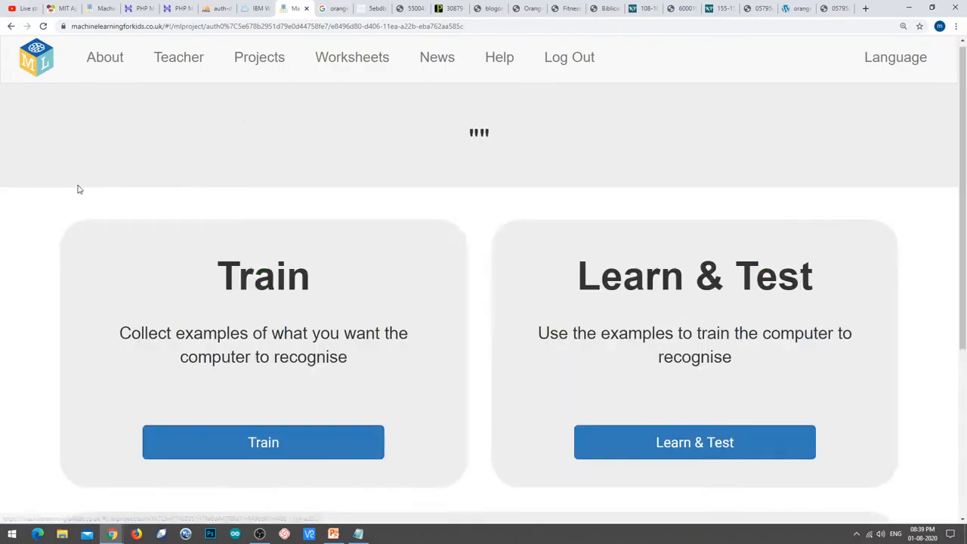
scroll(337, 275, "down", 2)
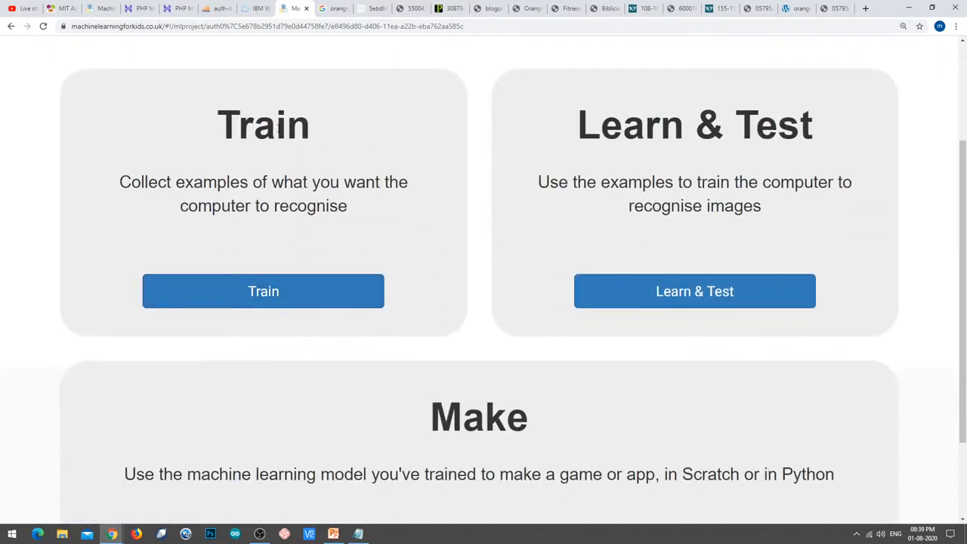
left_click_drag(189, 124, 319, 126)
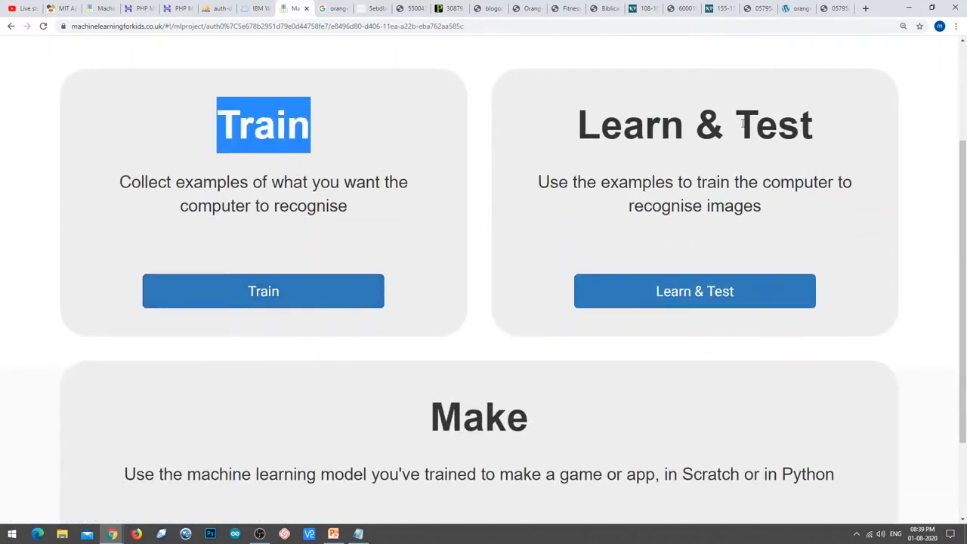
left_click_drag(558, 129, 681, 121)
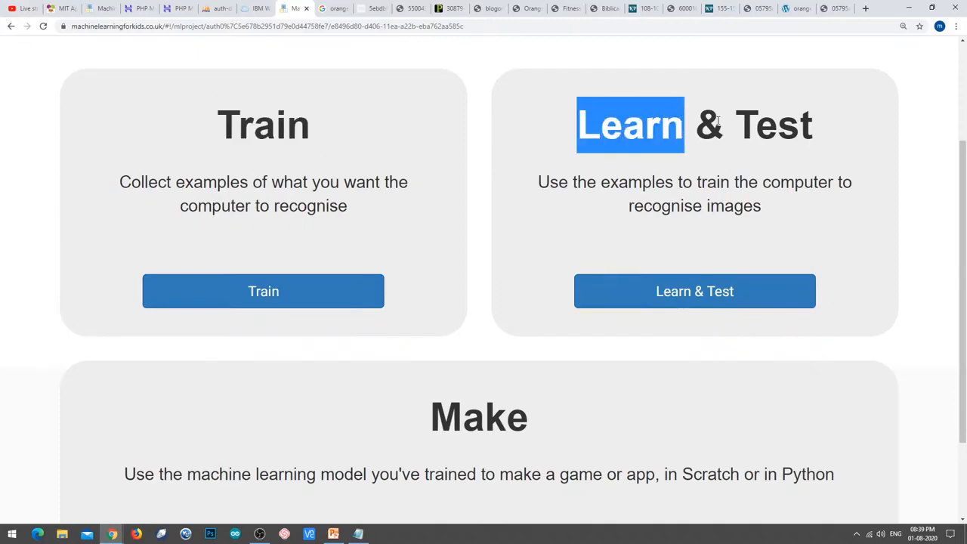
Open Learn & Test and point out the 11 apple and 11 orange example counts.
left_click(710, 299)
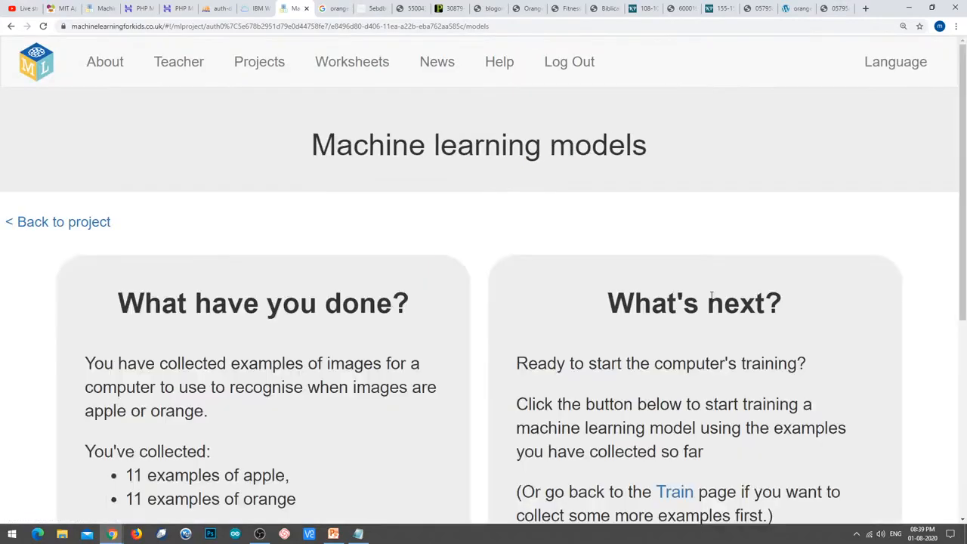
scroll(531, 323, "down", 3)
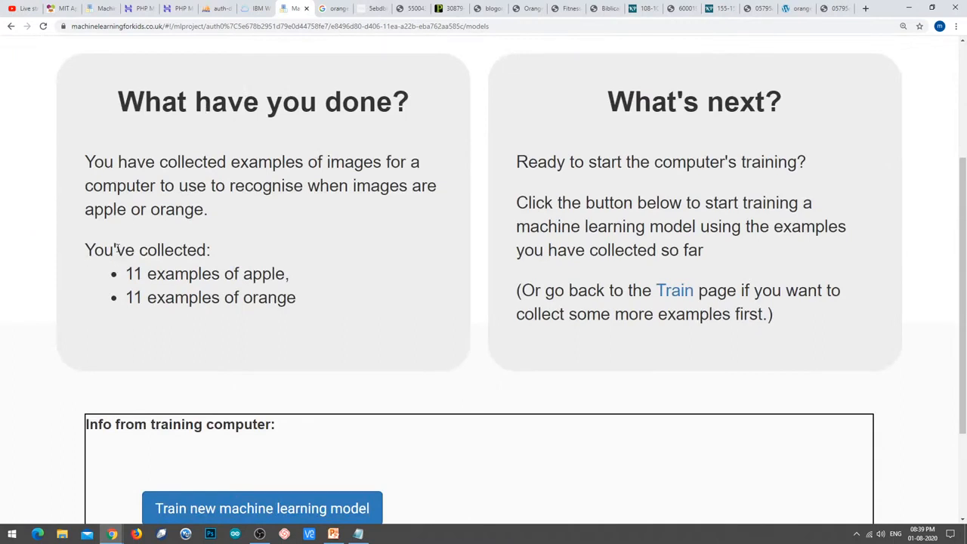
left_click_drag(86, 243, 258, 260)
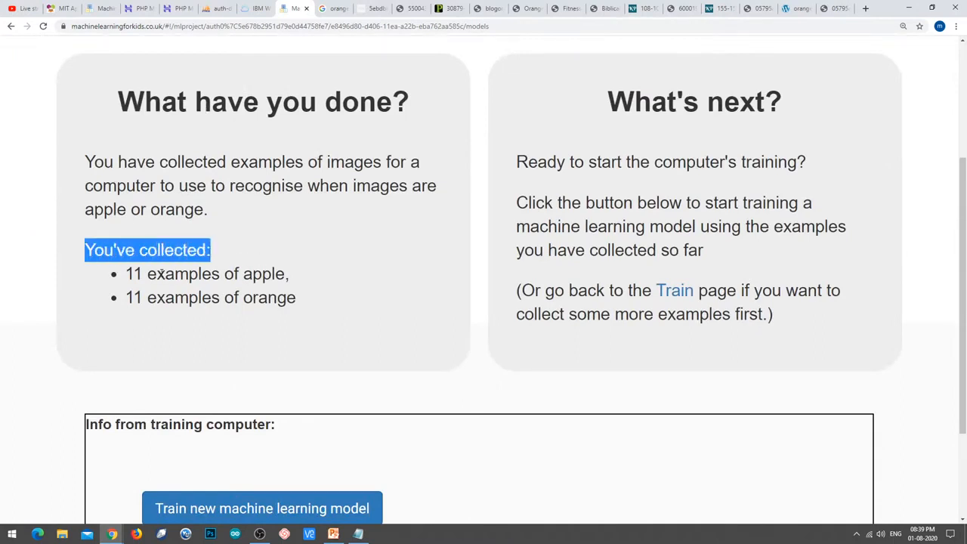
left_click_drag(125, 274, 315, 280)
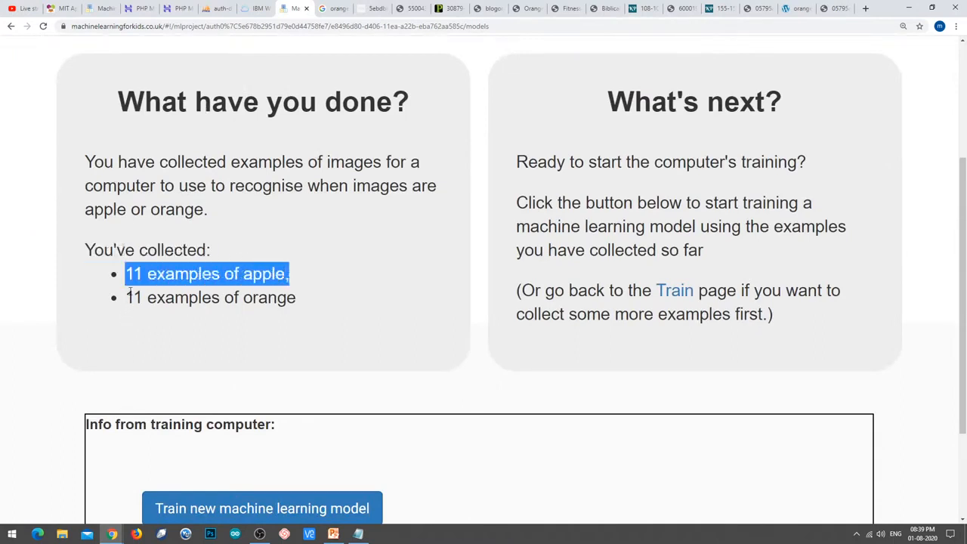
left_click_drag(126, 298, 300, 290)
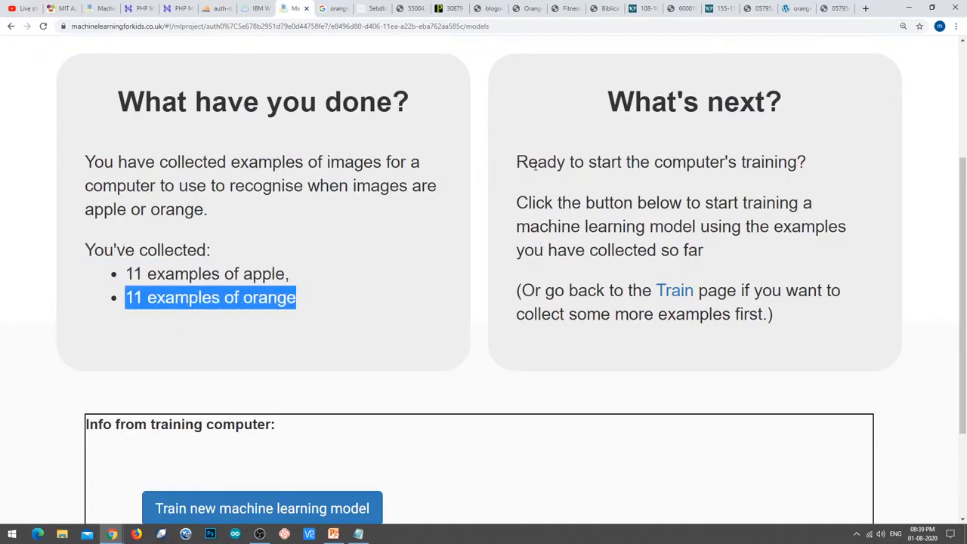
left_click_drag(518, 162, 831, 159)
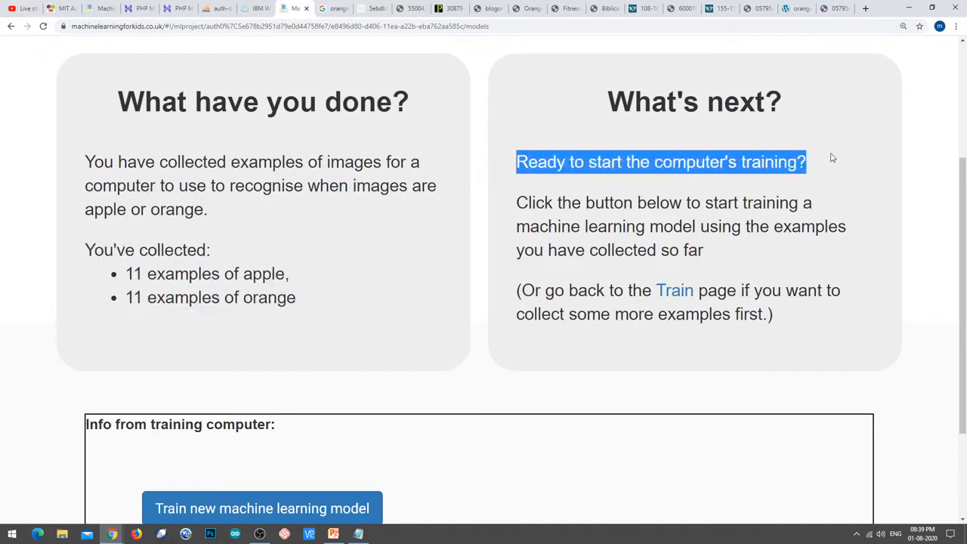
scroll(837, 160, "down", 2)
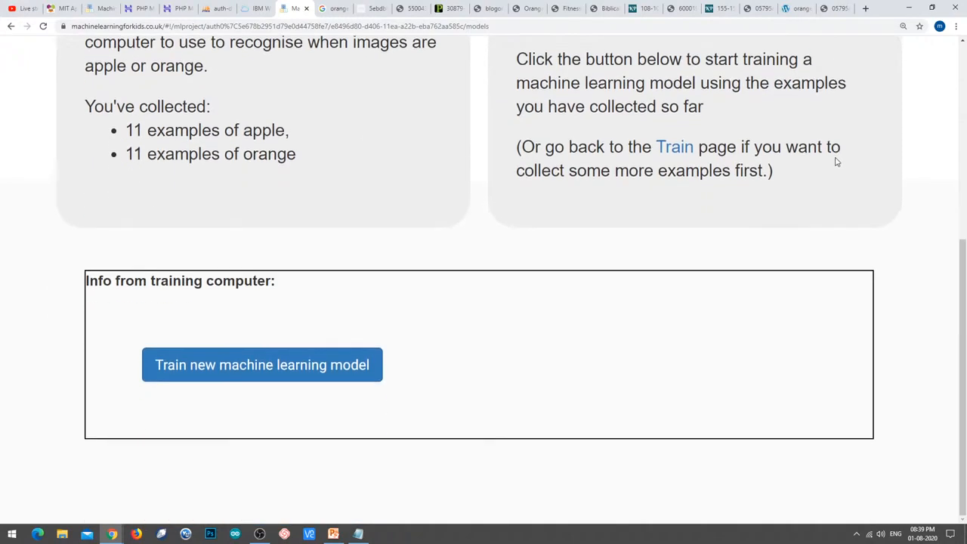
Start training a new model on the 11 apple and 11 orange examples.
left_click(320, 371)
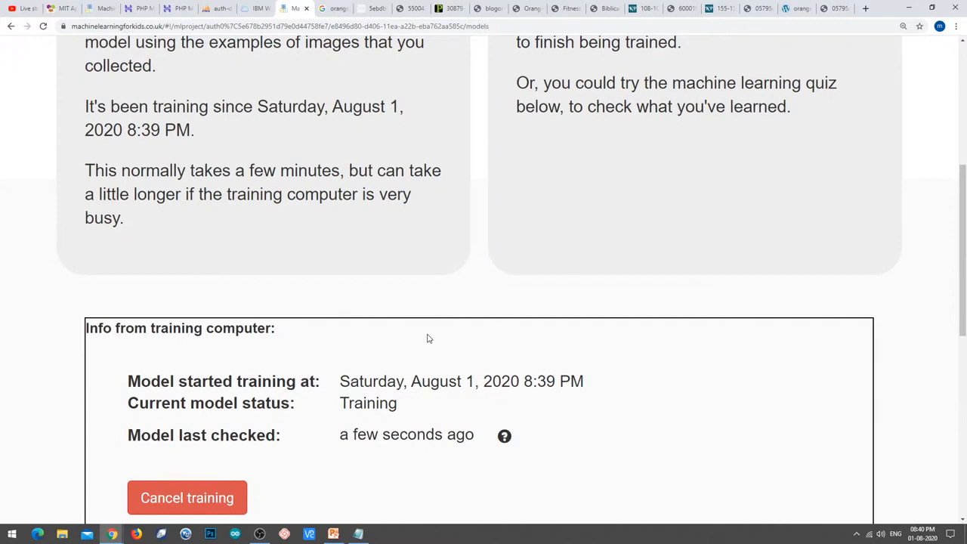
scroll(429, 336, "up", 5)
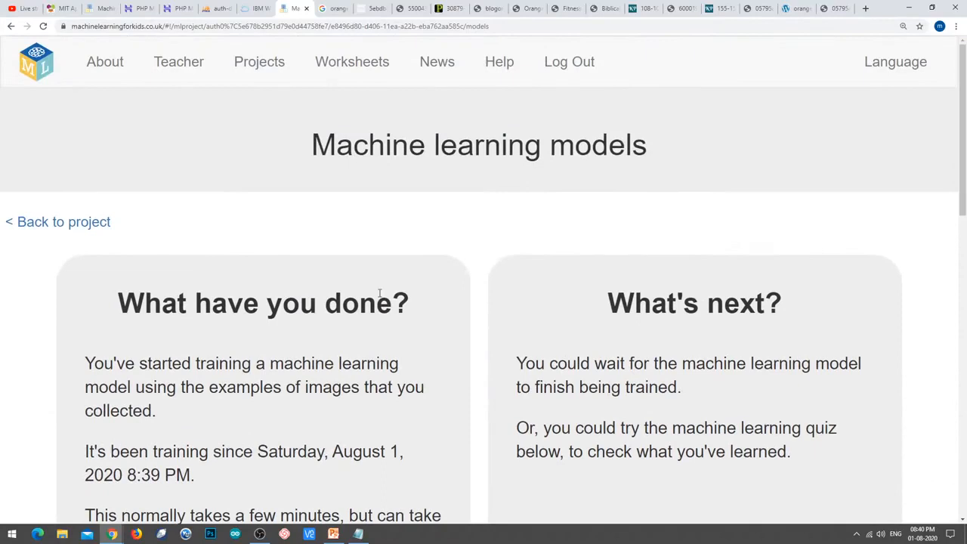
Open the Projects page in a new tab and switch to it.
right_click(261, 63)
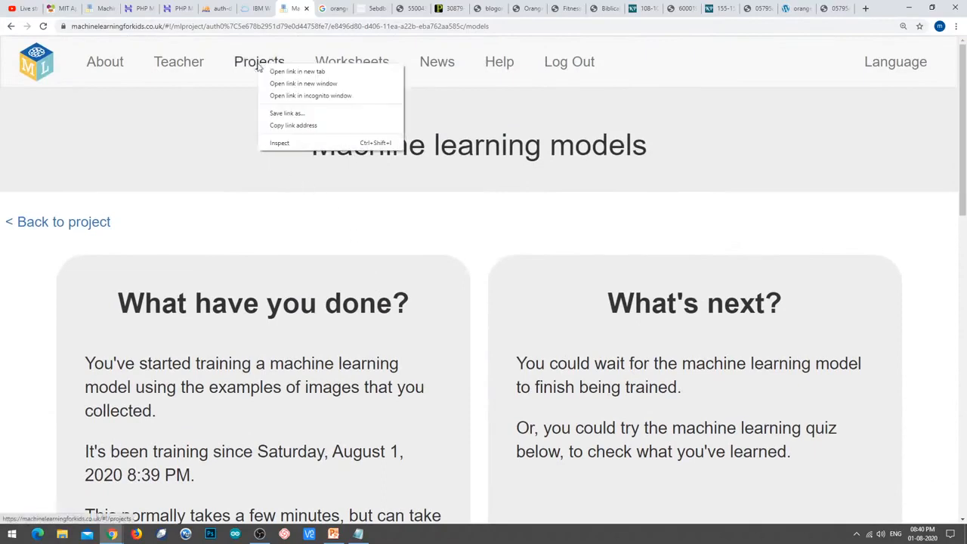
left_click(297, 72)
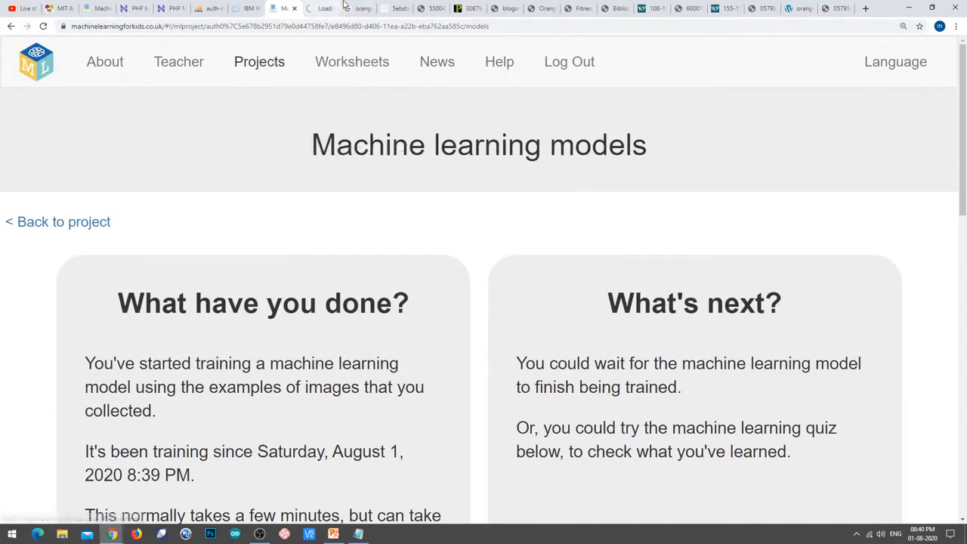
left_click(321, 8)
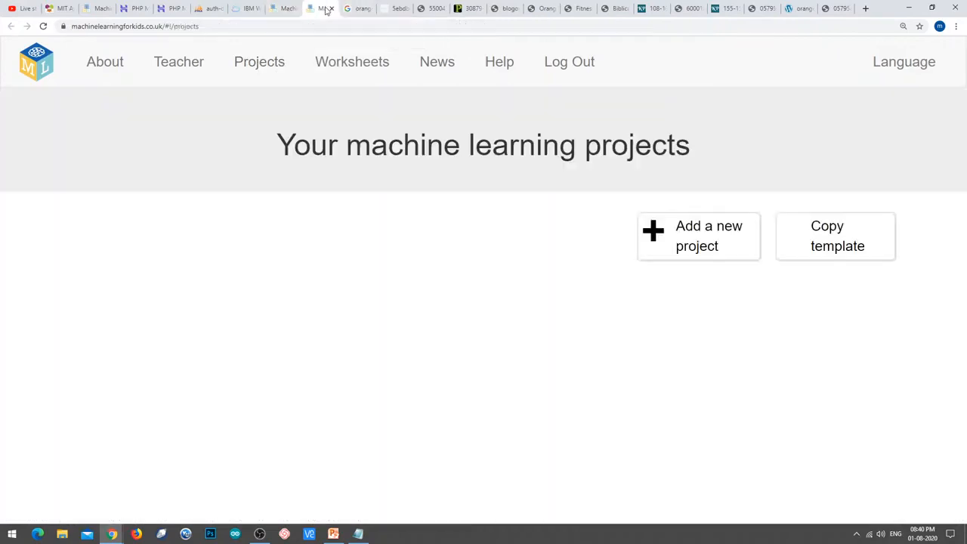
Close the Google orange search tab and all leftover orange image tabs.
left_click(364, 10)
left_click(370, 8)
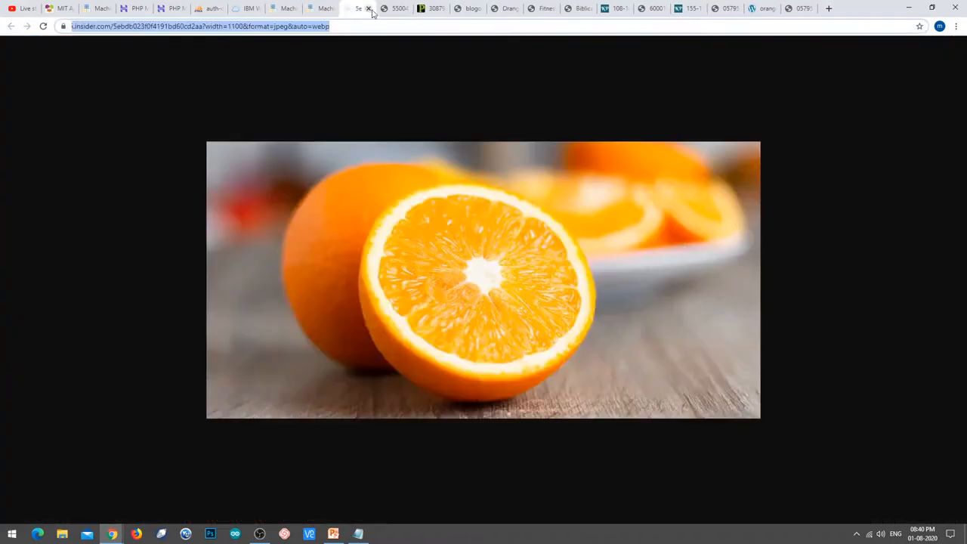
left_click(370, 8)
left_click(370, 8)
left_click(370, 8)
left_click(370, 9)
left_click(371, 10)
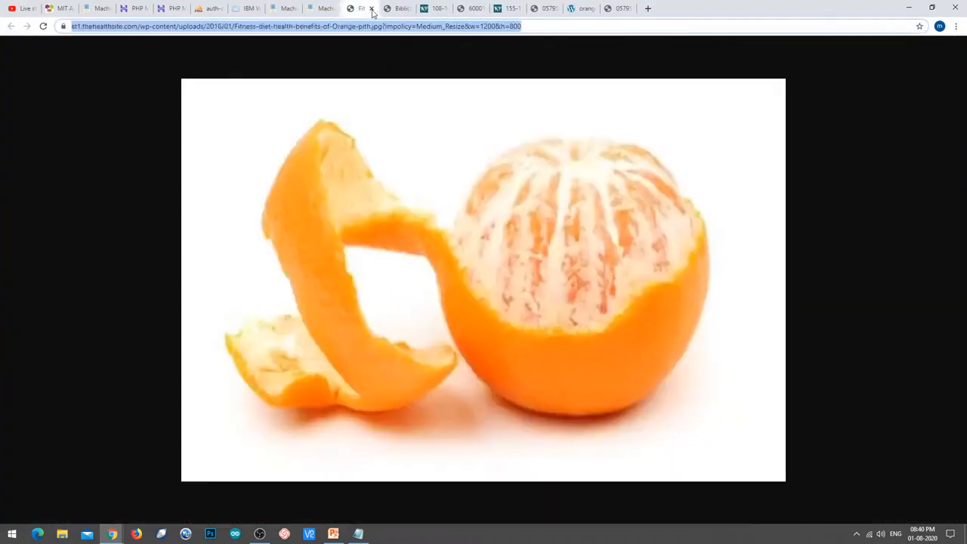
left_click(371, 9)
left_click(370, 9)
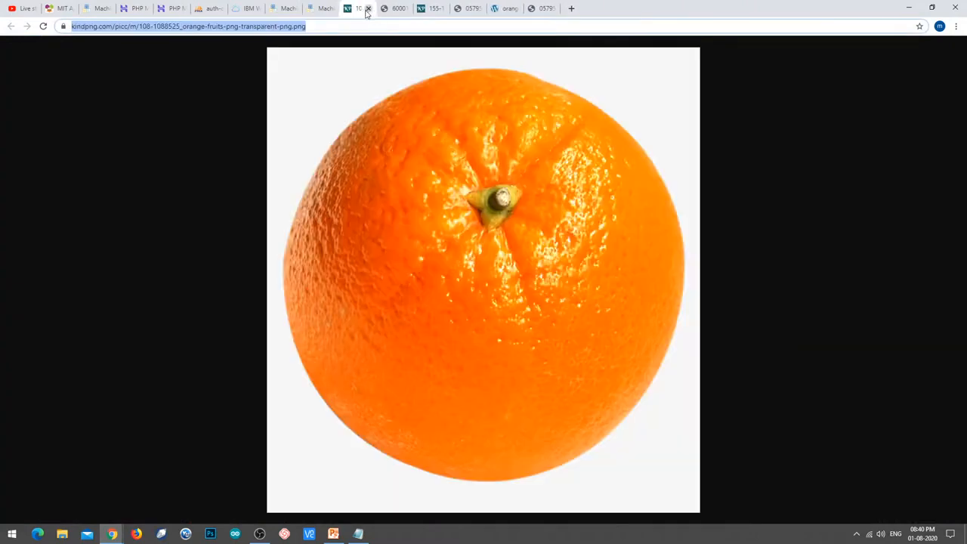
left_click(369, 9)
left_click(368, 9)
left_click(369, 9)
left_click(368, 9)
left_click(369, 9)
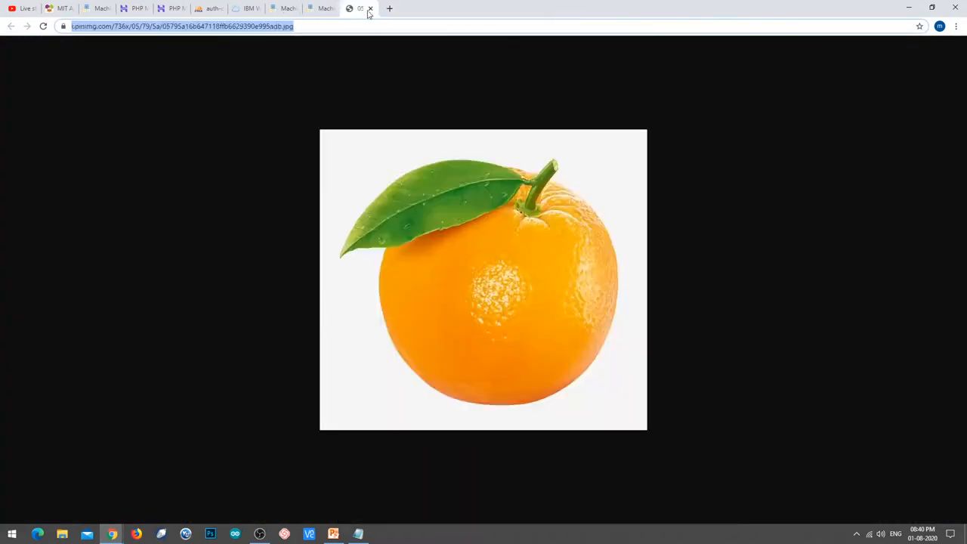
left_click(369, 9)
Open the fruit-classifier project's Train page.
scroll(435, 181, "down", 2)
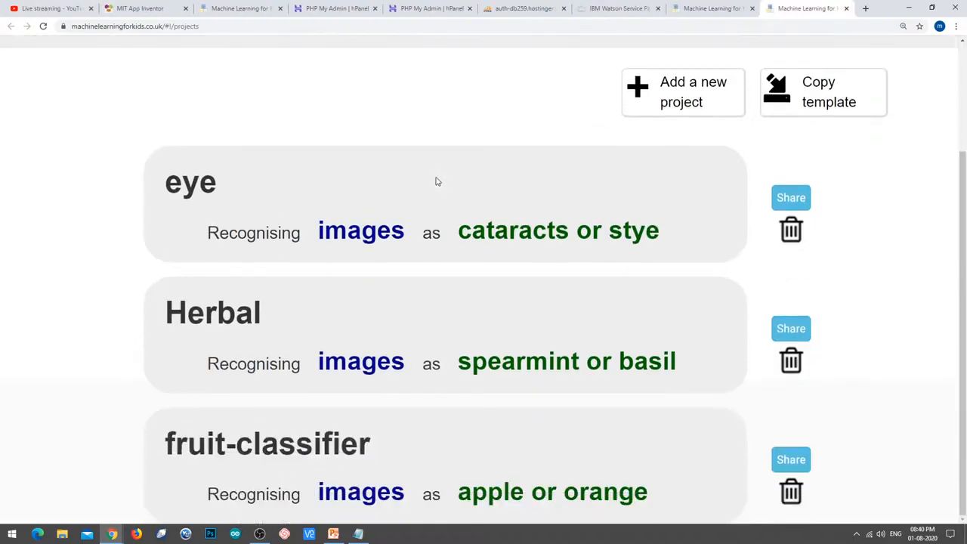
left_click(348, 443)
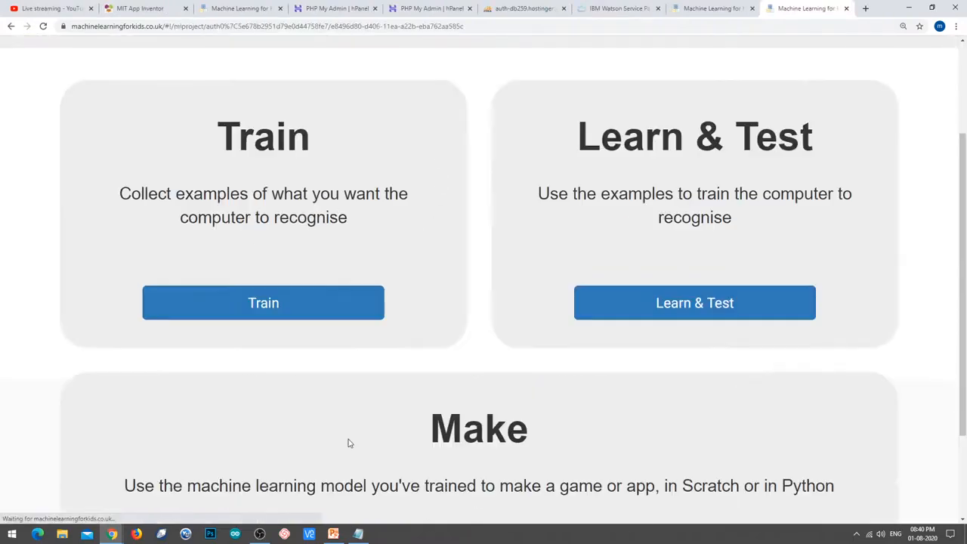
left_click(294, 310)
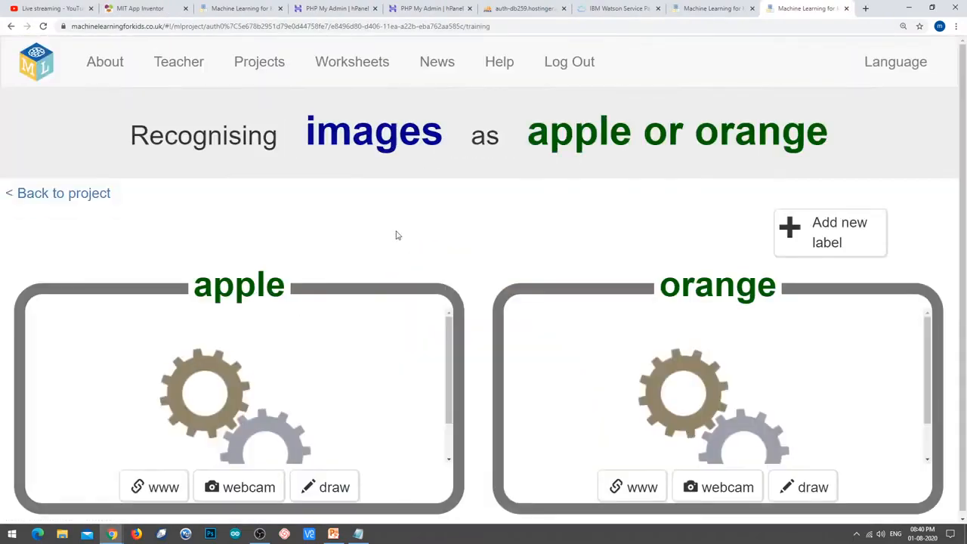
Return to the models tab and highlight the model's Training status.
left_click(715, 6)
scroll(579, 292, "down", 7)
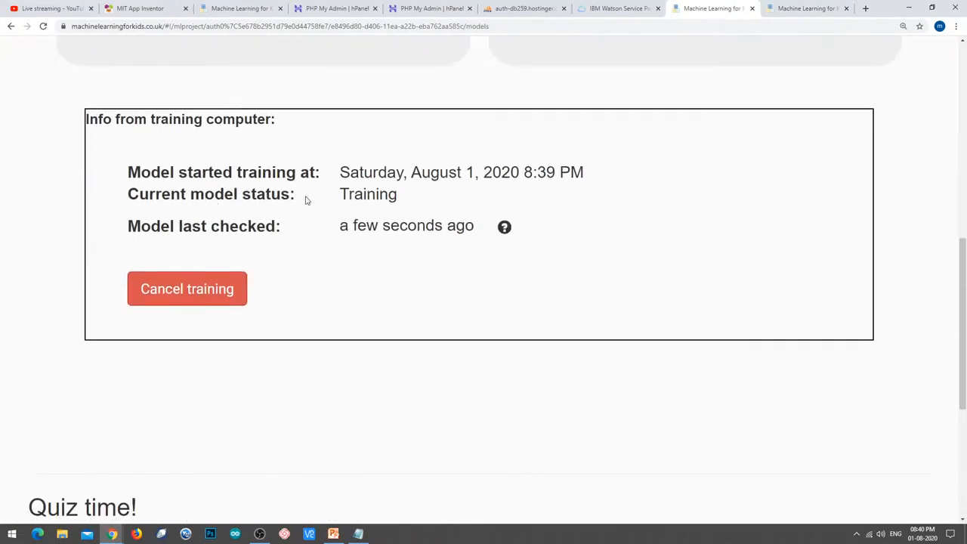
left_click_drag(342, 194, 414, 197)
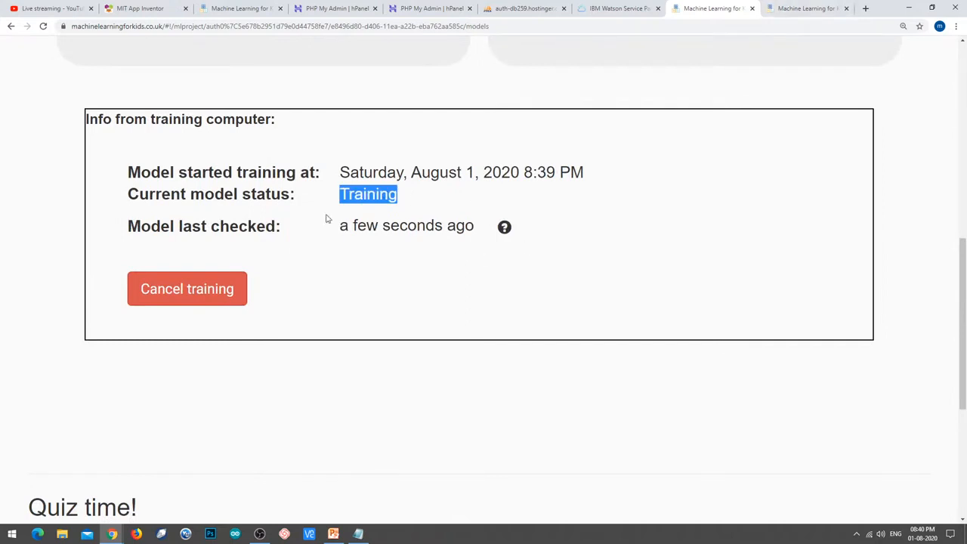
Open the first apple training image on its own in a new tab.
left_click(786, 11)
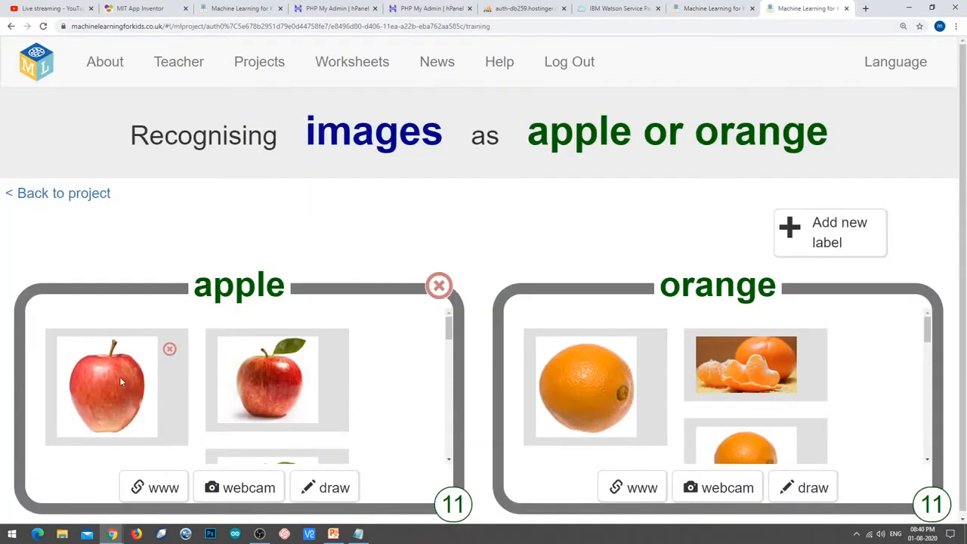
right_click(124, 405)
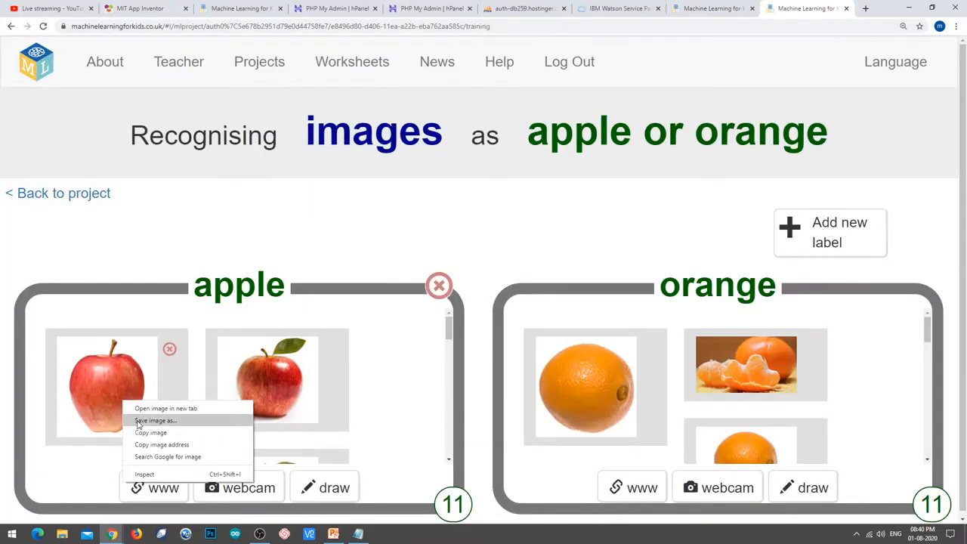
left_click(151, 444)
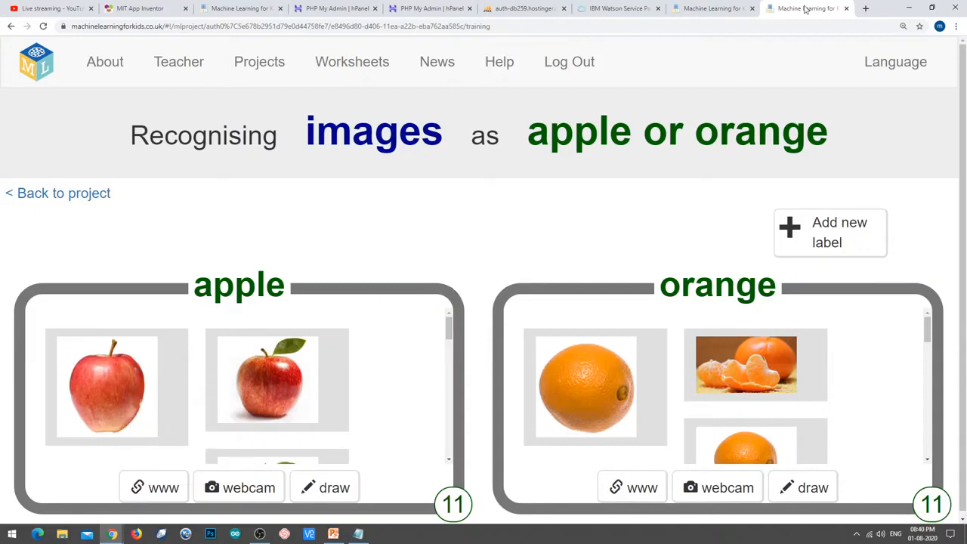
left_click(865, 9)
type("https://100springs.com/wp-content/uploads/2019/11/apple.jpg")
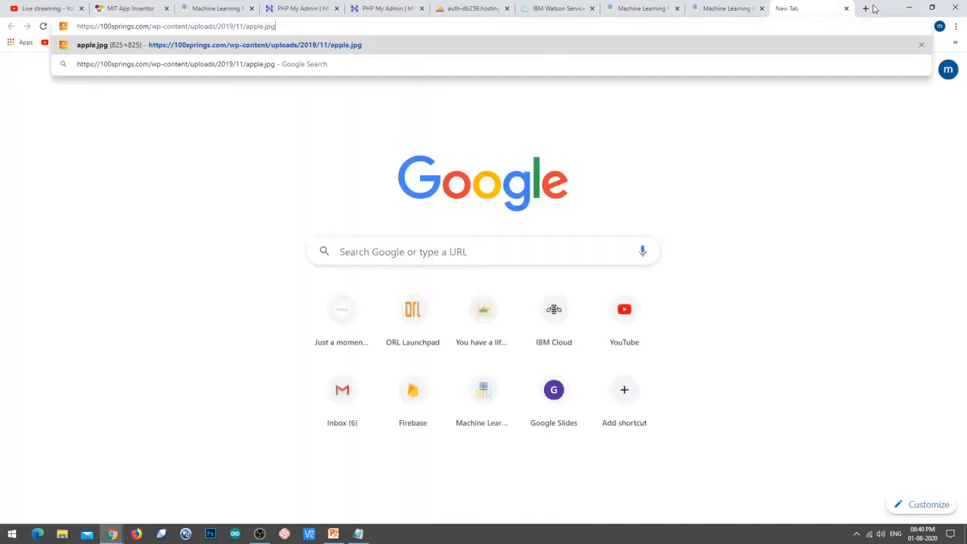
key("Return")
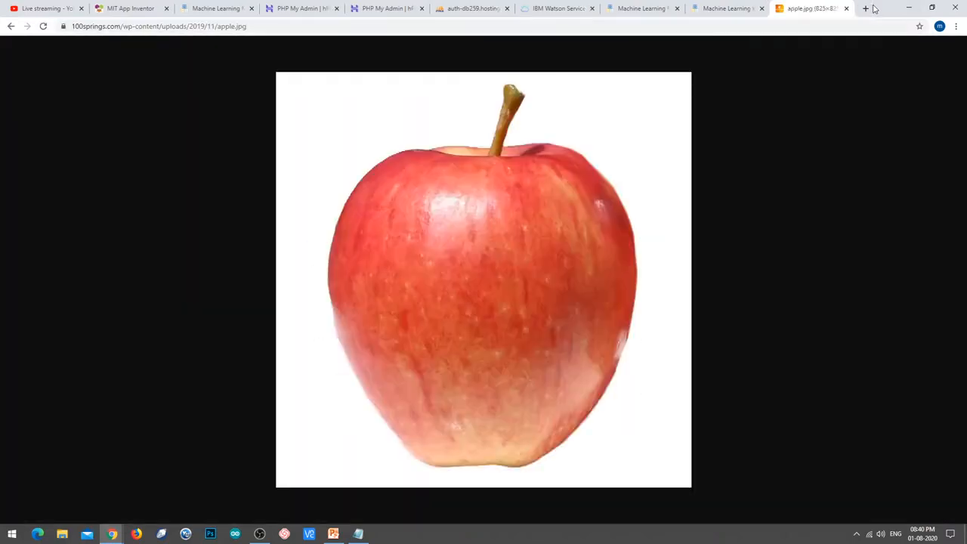
Open the first orange training image in a new tab, then view both test images.
left_click(724, 8)
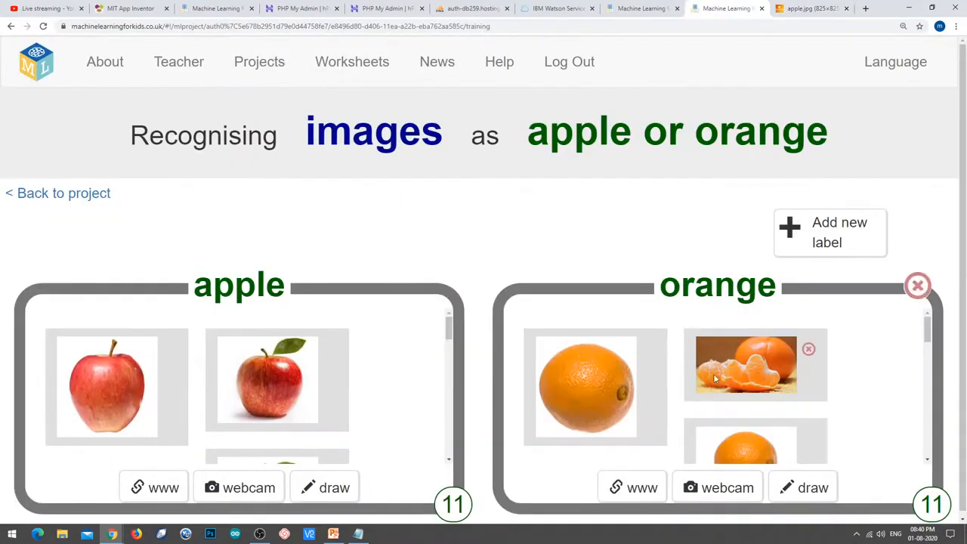
right_click(596, 378)
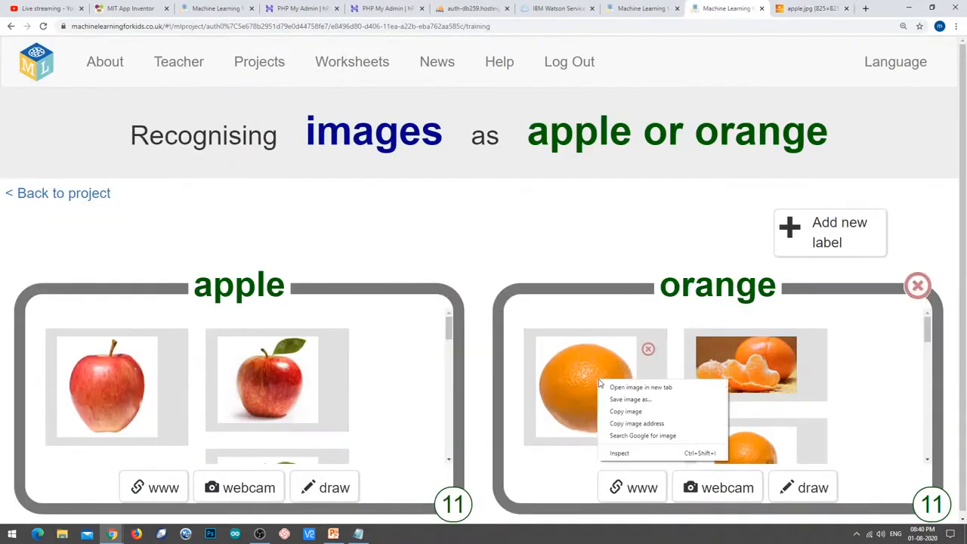
left_click(636, 424)
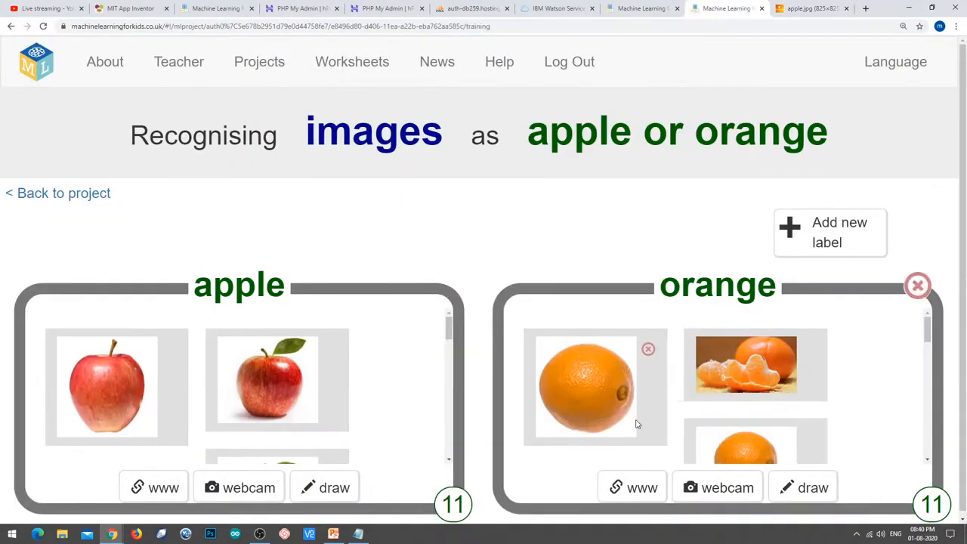
left_click(865, 8)
key("ctrl+v")
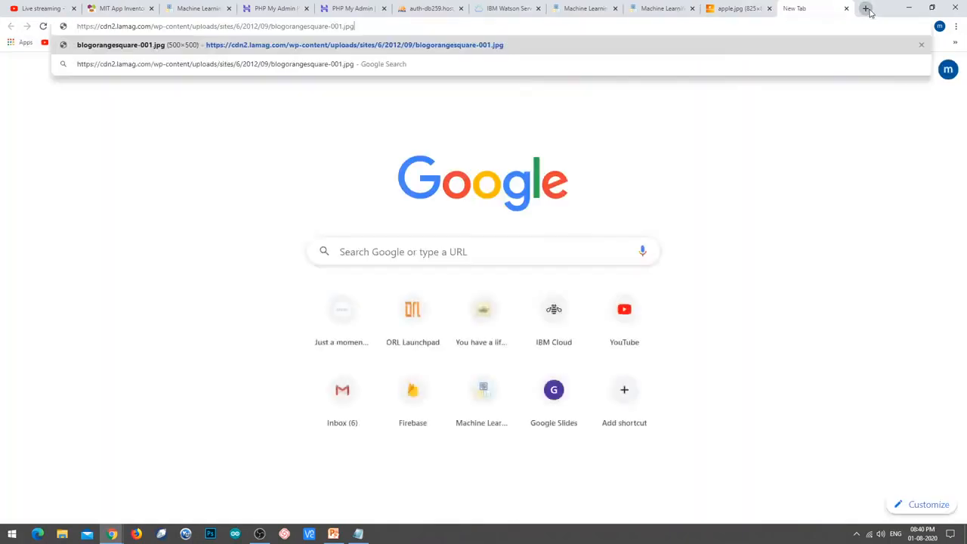
key("Return")
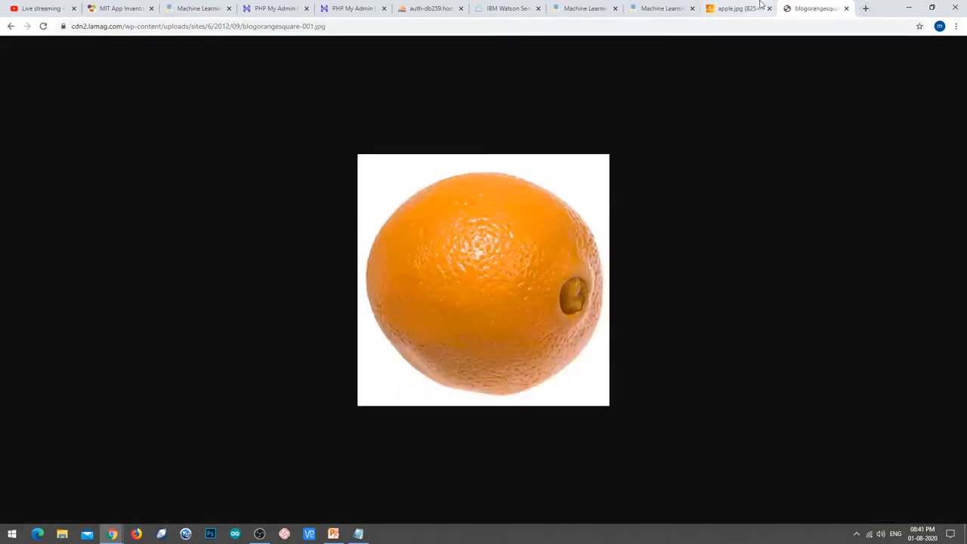
left_click(737, 9)
left_click(810, 9)
left_click(602, 8)
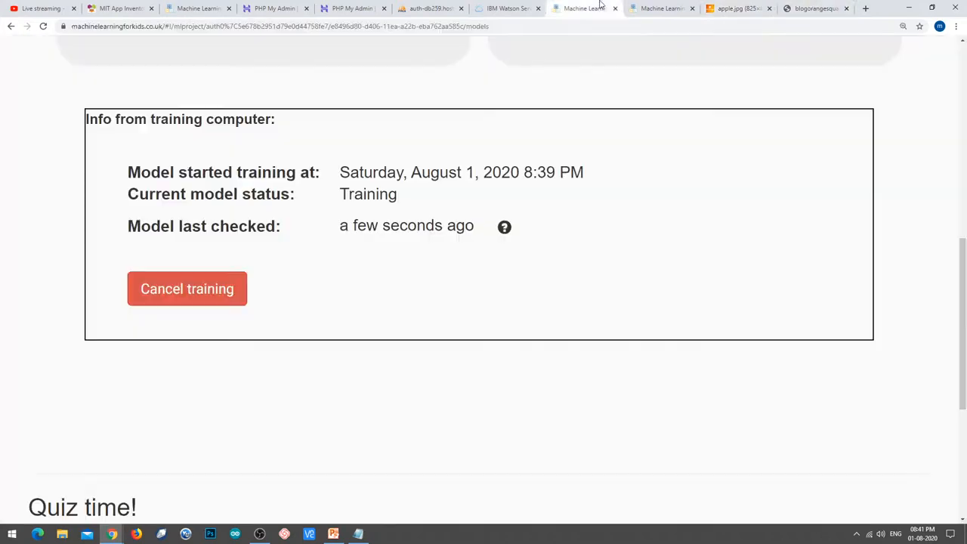
scroll(461, 299, "down", 2)
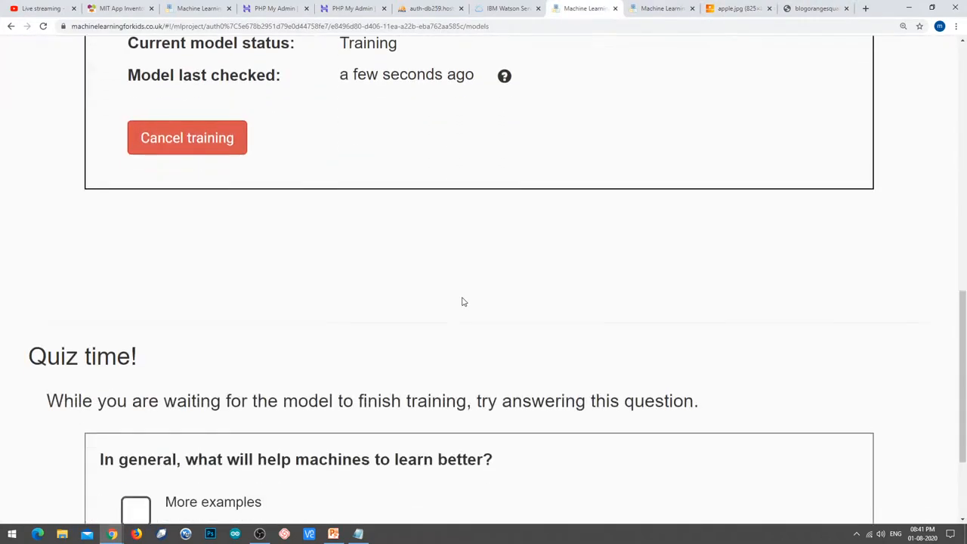
scroll(461, 300, "up", 5)
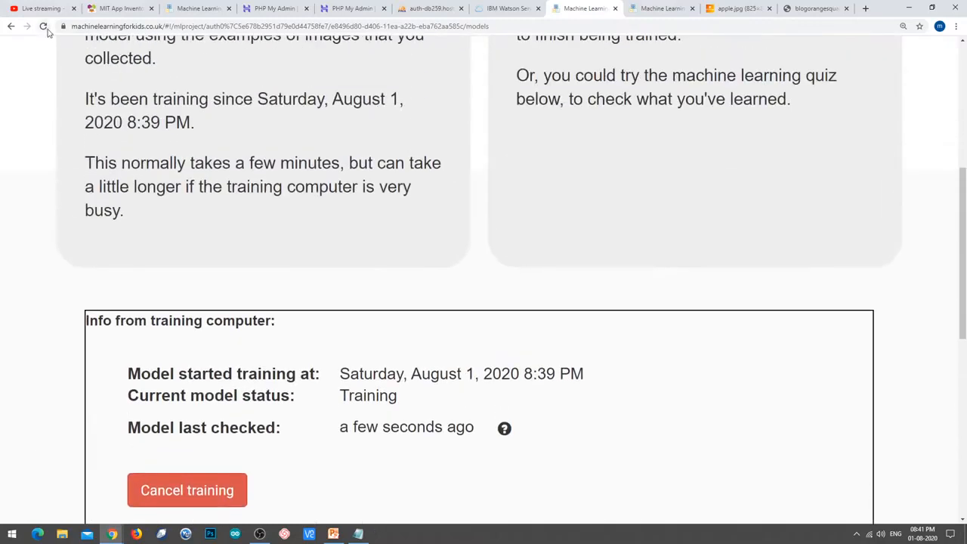
left_click(44, 27)
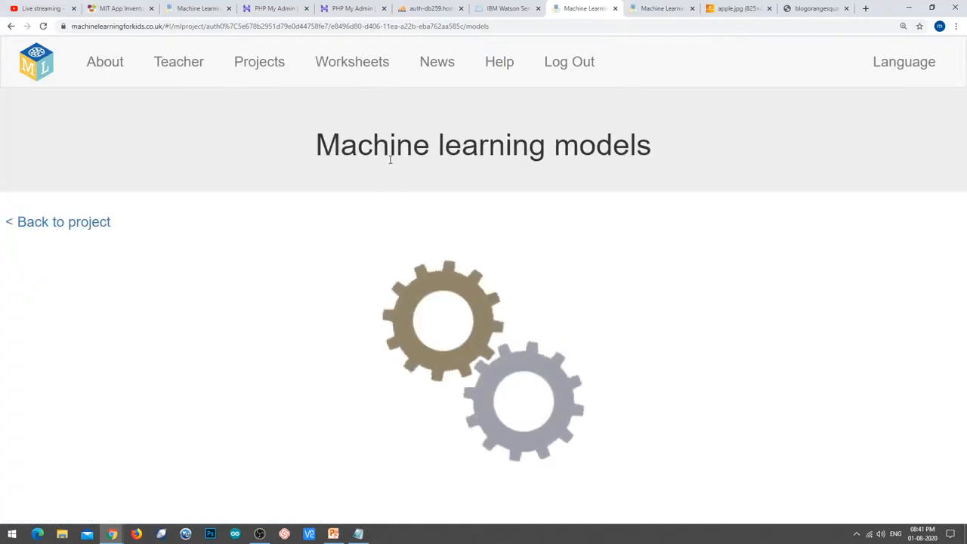
scroll(403, 166, "down", 5)
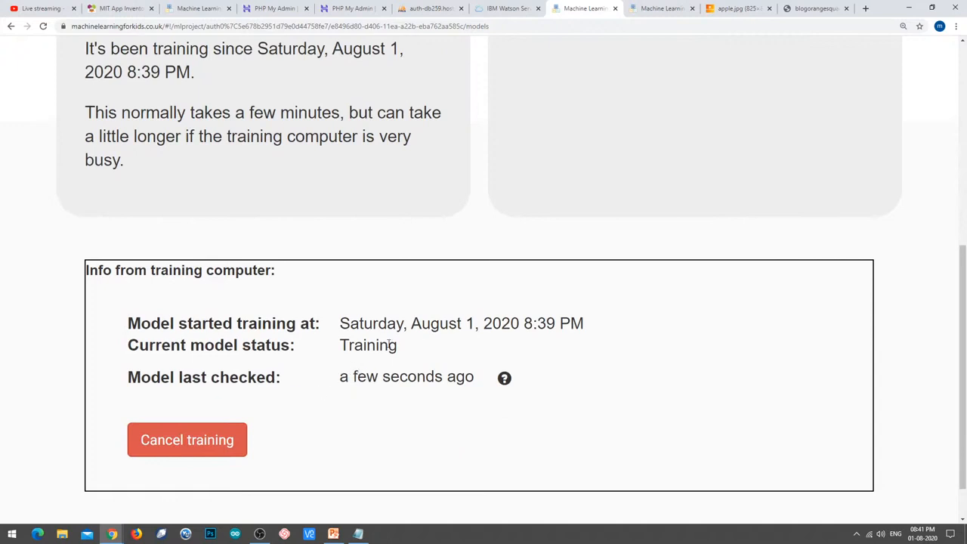
left_click_drag(340, 347, 407, 346)
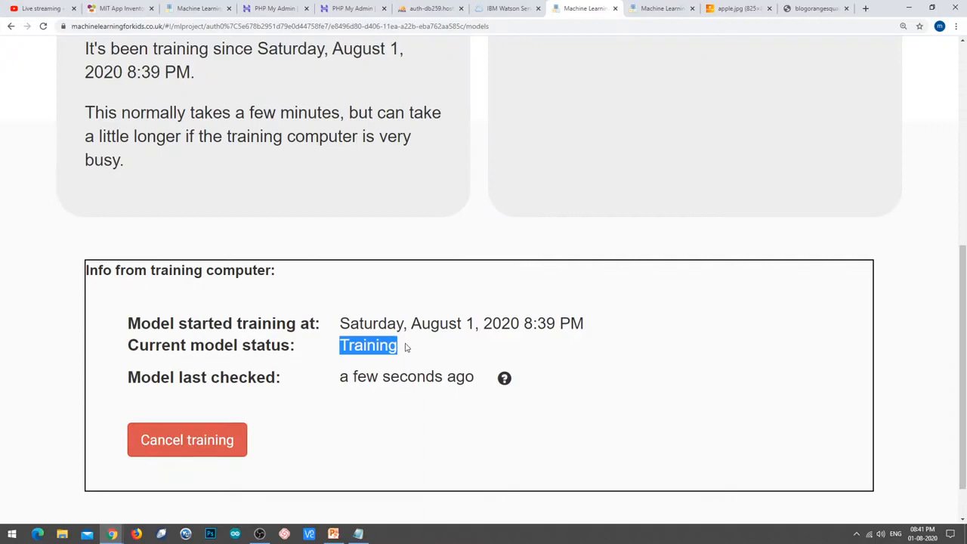
left_click(737, 9)
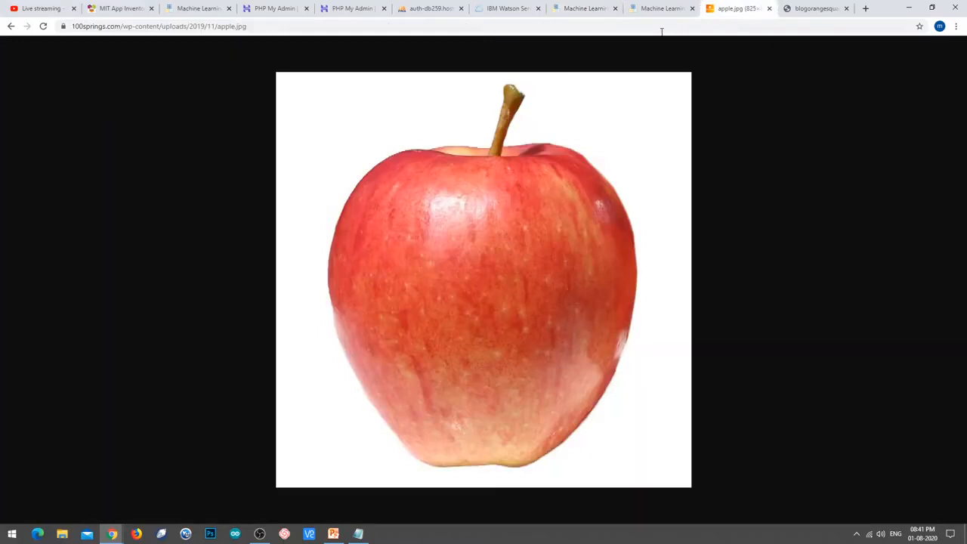
left_click(505, 26)
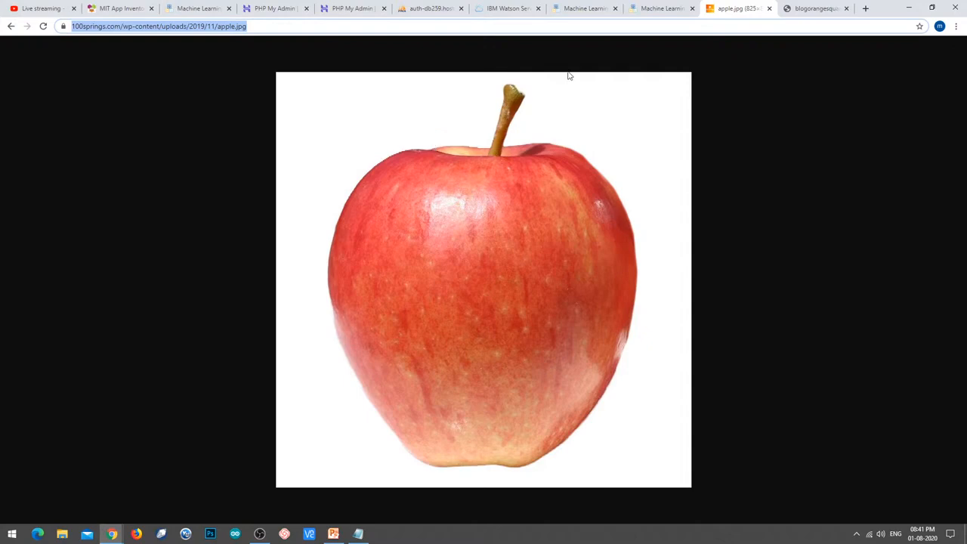
left_click(814, 9)
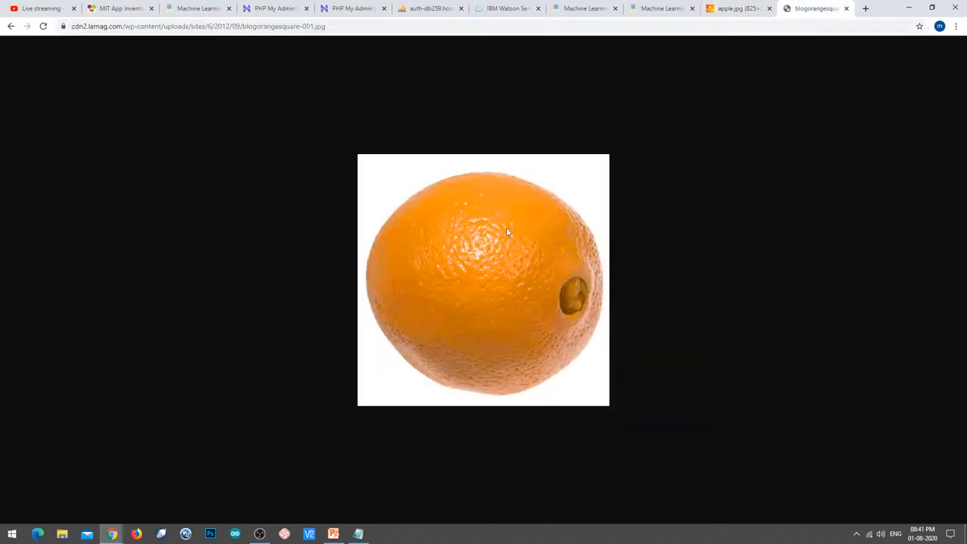
left_click(660, 6)
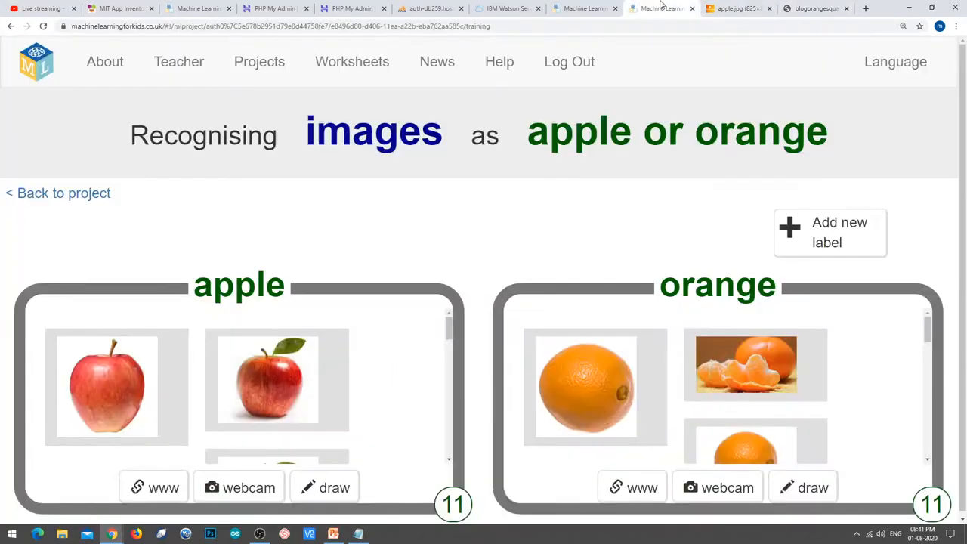
left_click(580, 8)
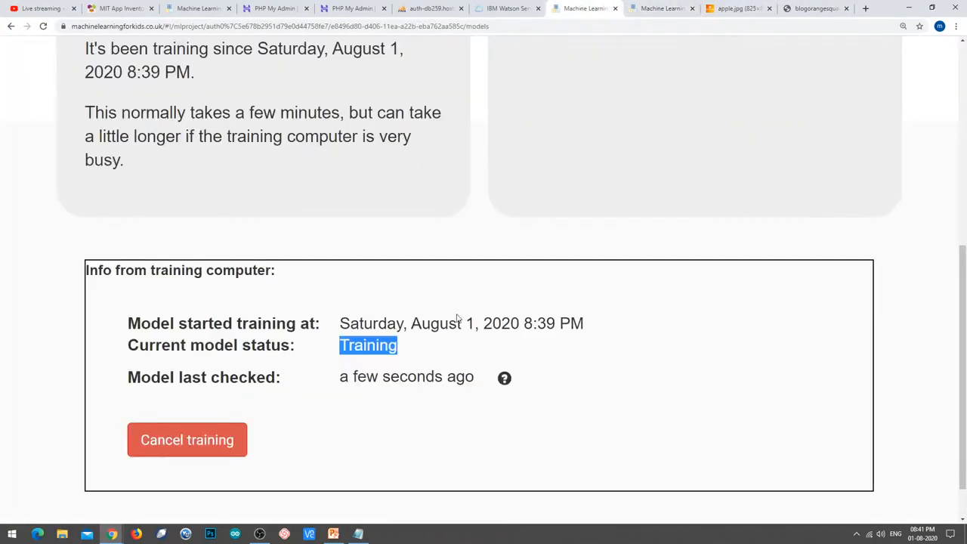
left_click(43, 26)
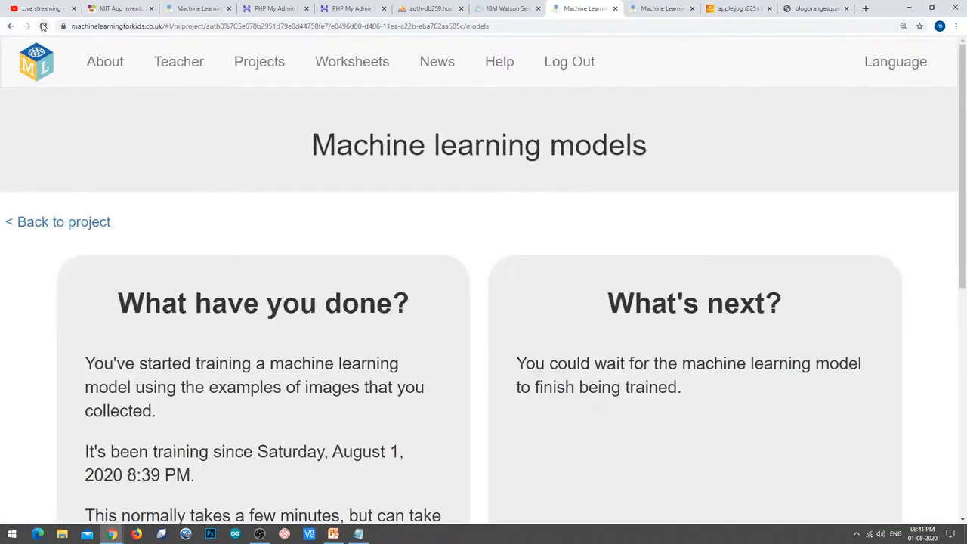
scroll(208, 215, "down", 5)
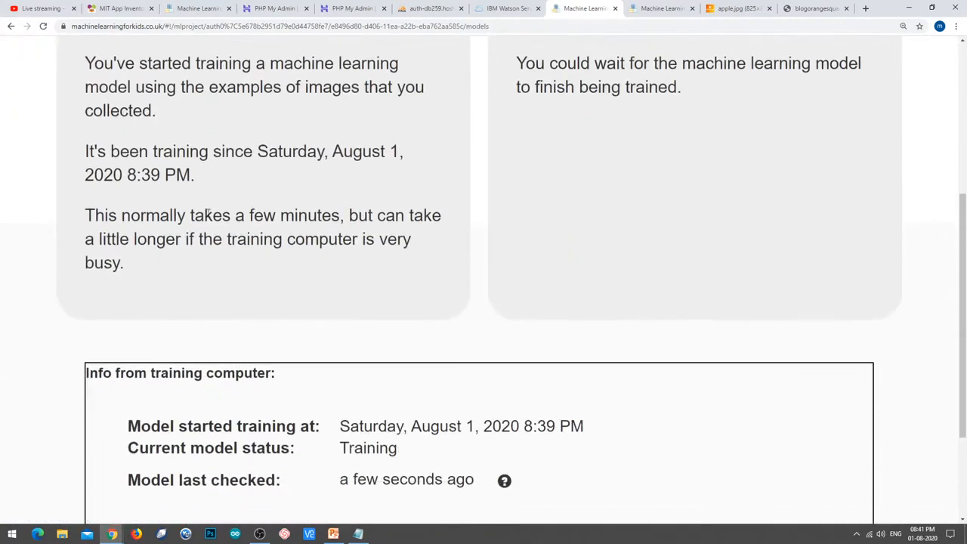
scroll(257, 306, "up", 1)
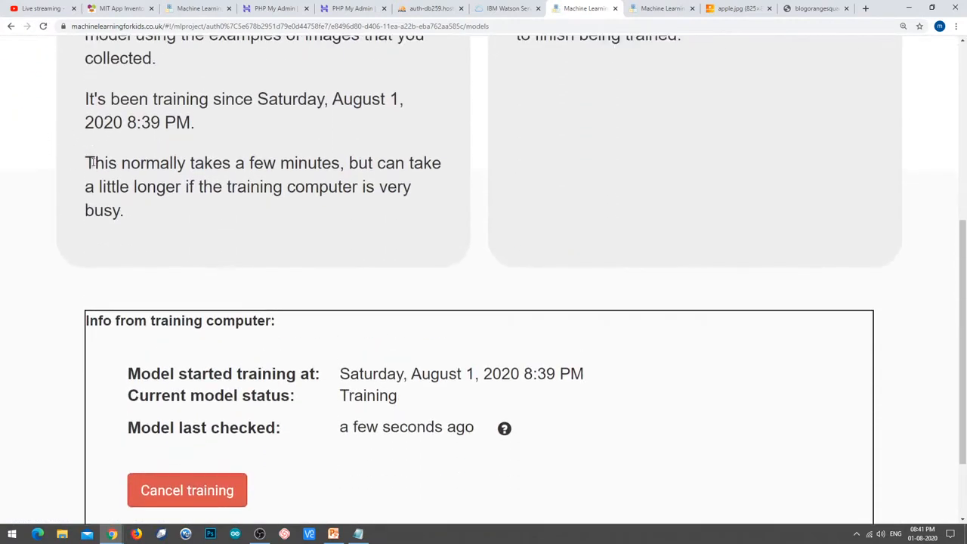
left_click_drag(95, 162, 344, 161)
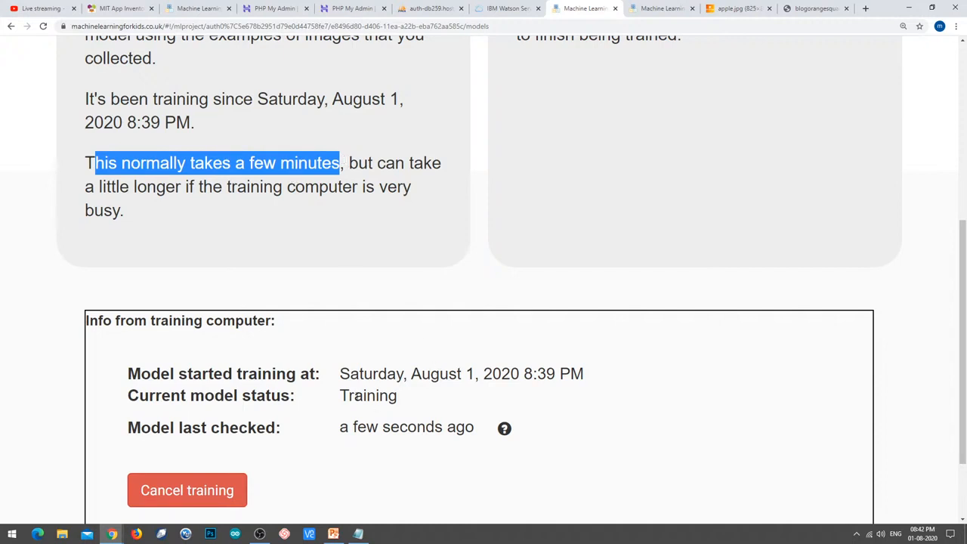
left_click(43, 26)
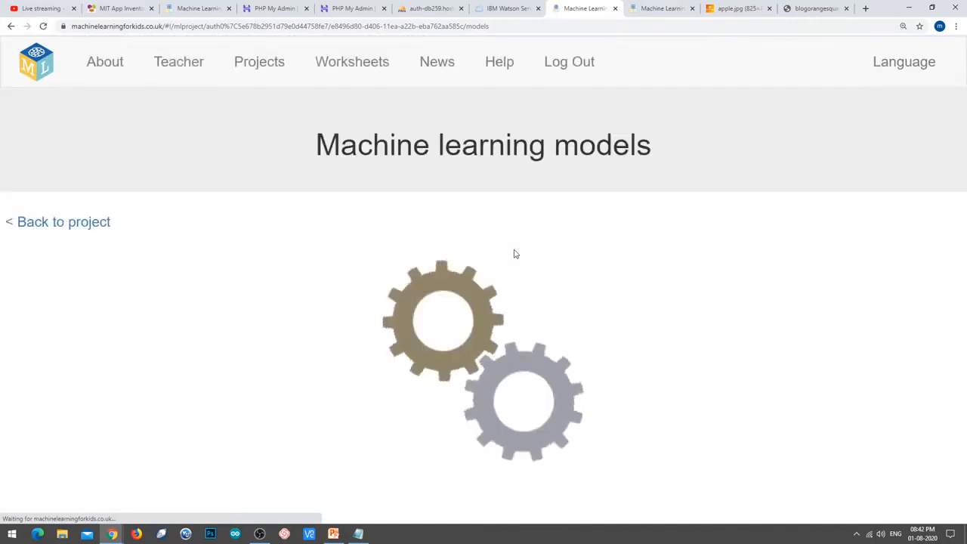
scroll(558, 238, "down", 6)
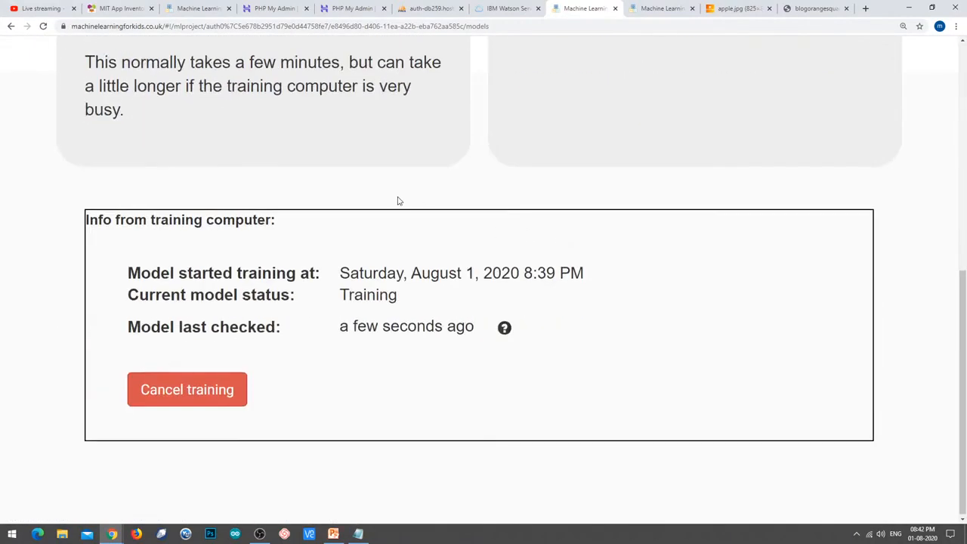
left_click(43, 27)
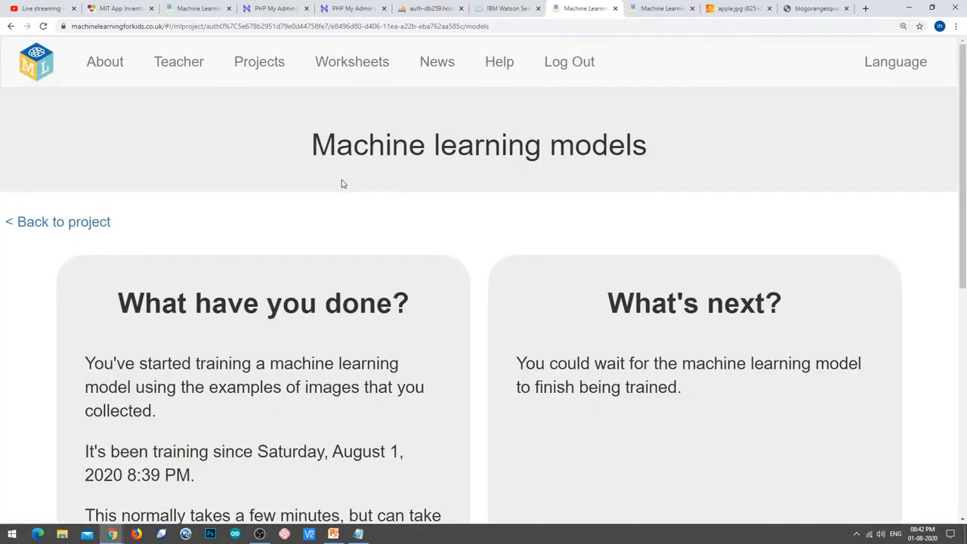
scroll(388, 216, "down", 6)
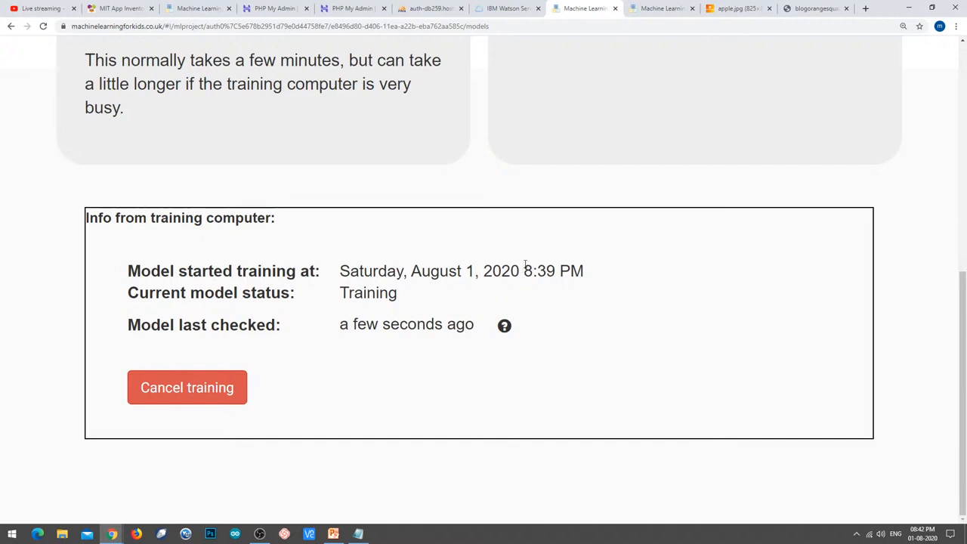
left_click_drag(520, 270, 561, 271)
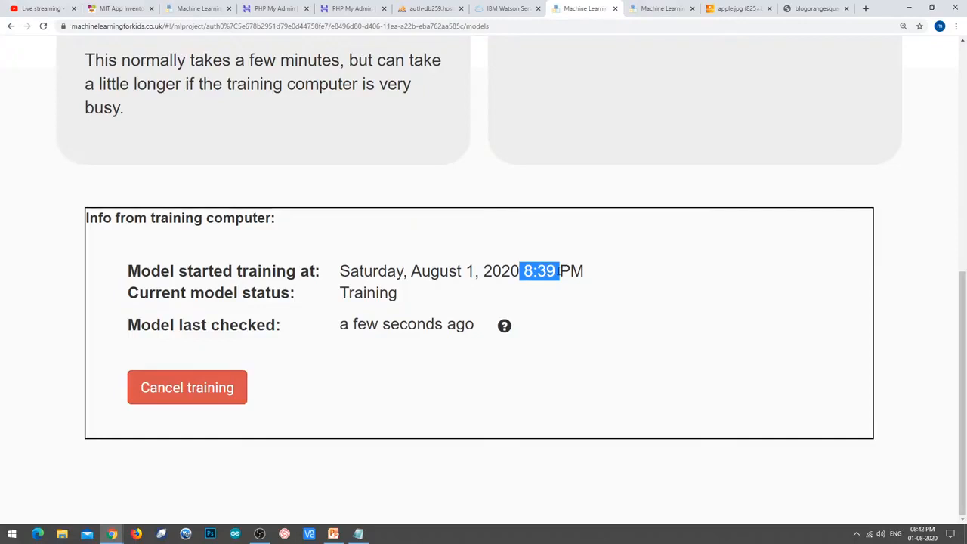
left_click(43, 27)
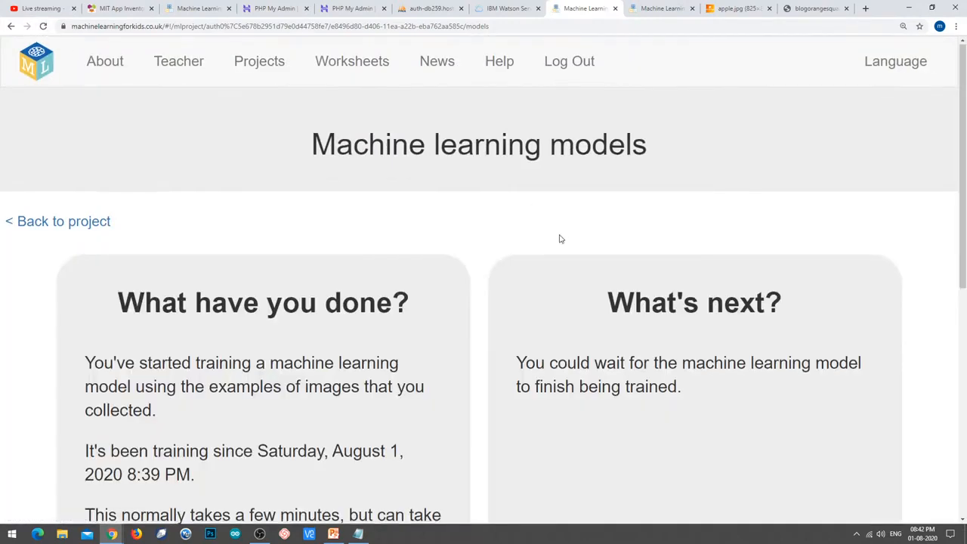
scroll(562, 242, "down", 7)
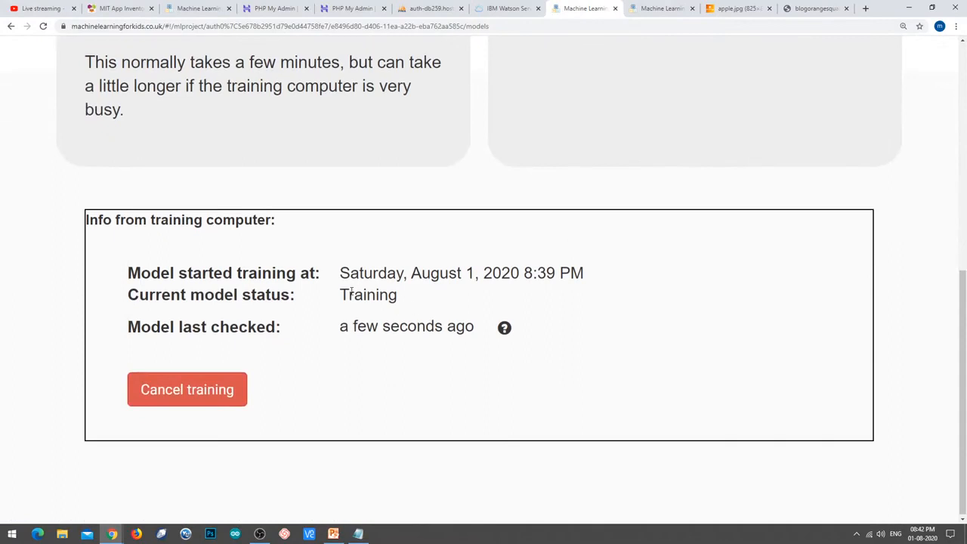
left_click_drag(342, 294, 401, 296)
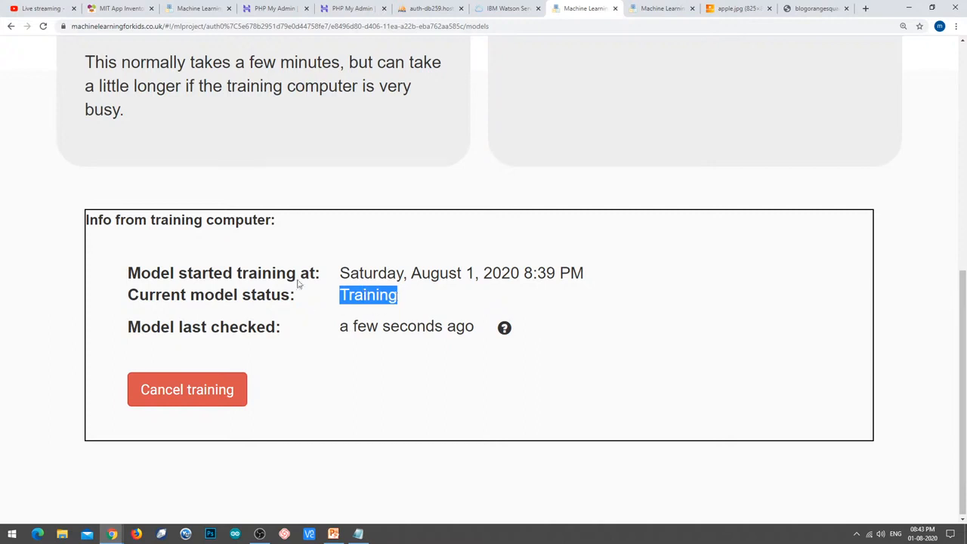
left_click(43, 26)
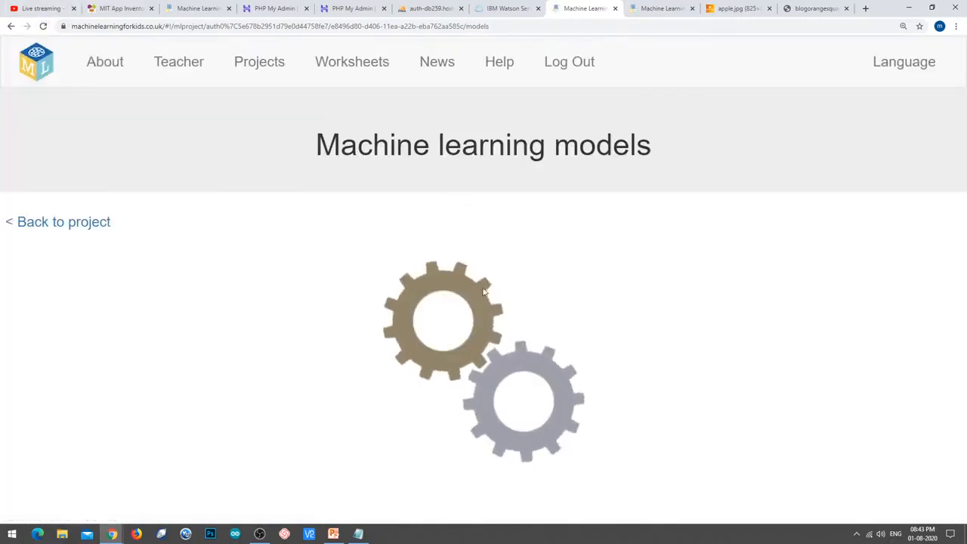
scroll(494, 294, "down", 3)
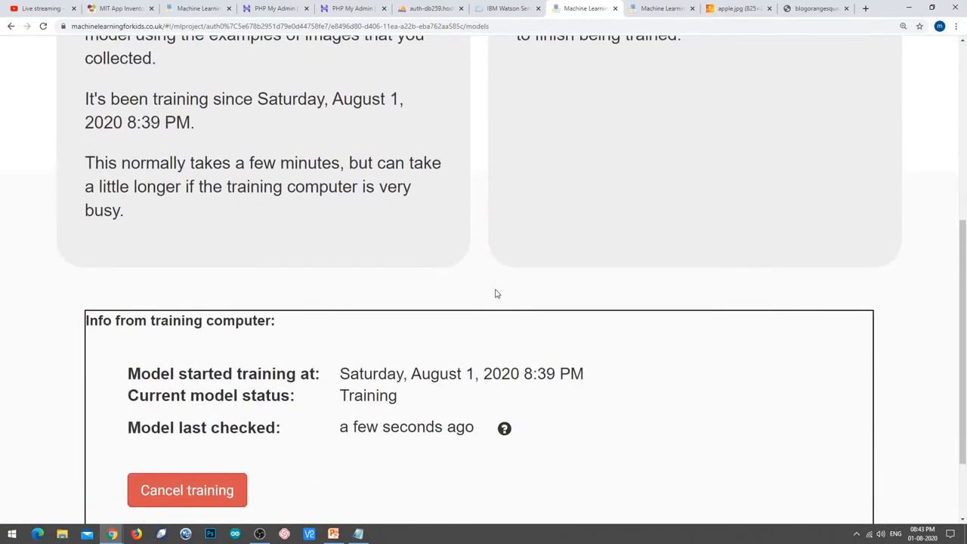
left_click(44, 26)
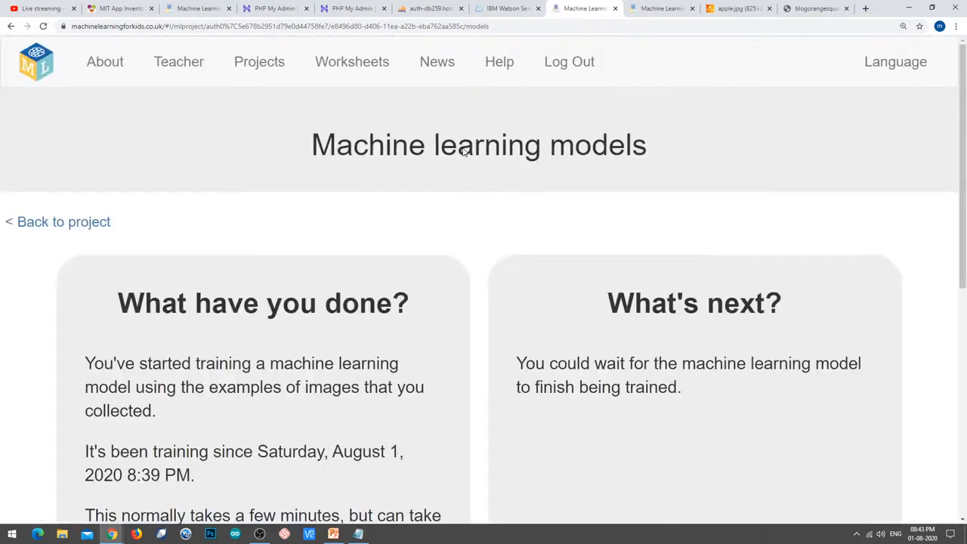
scroll(470, 340, "down", 5)
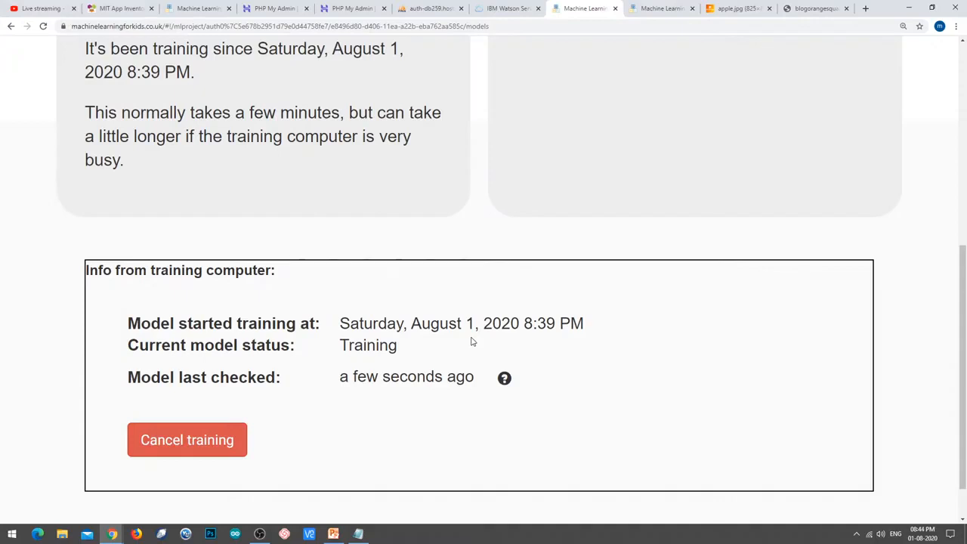
left_click(43, 27)
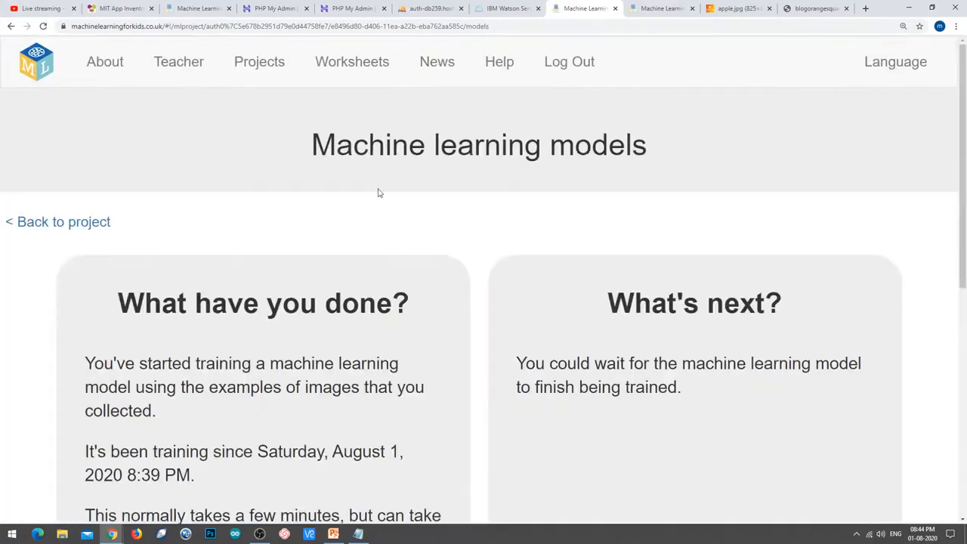
scroll(351, 240, "down", 6)
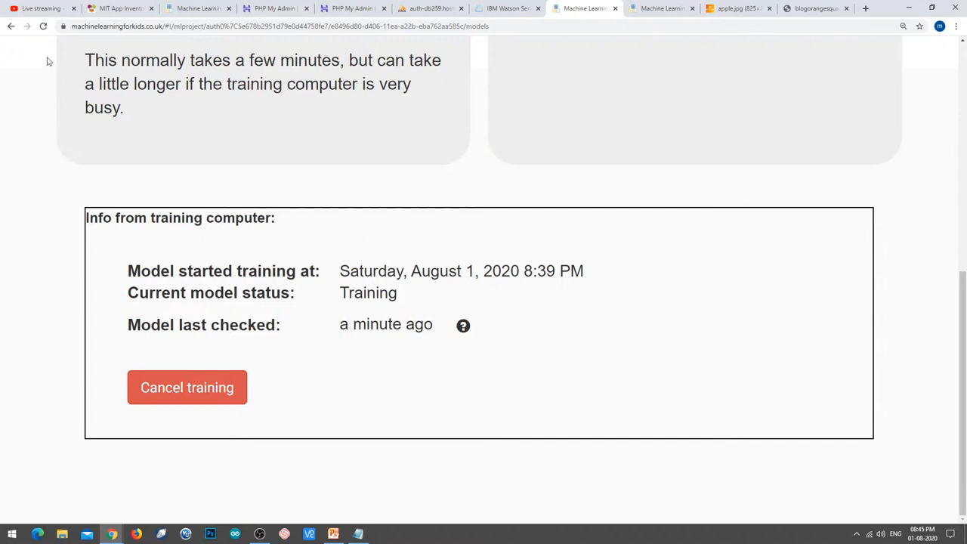
left_click(43, 26)
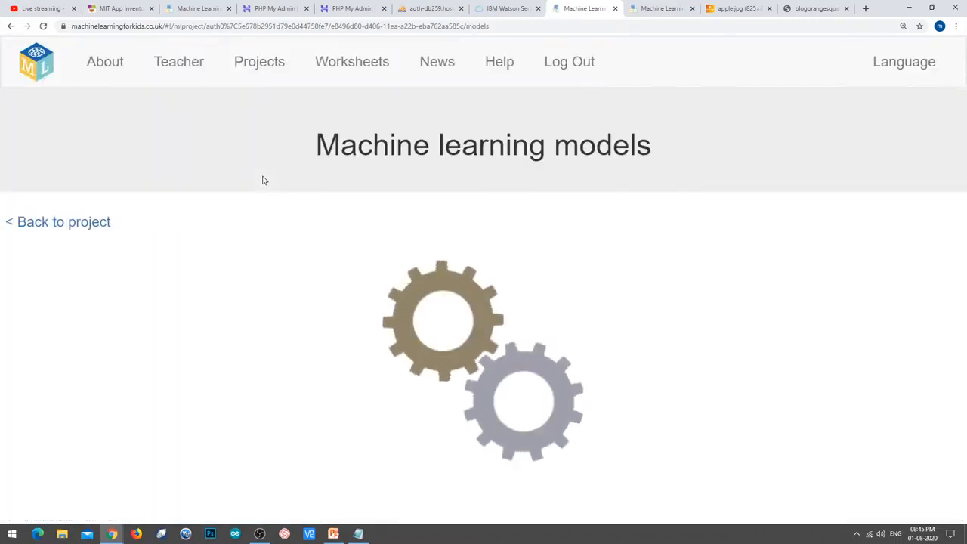
scroll(318, 240, "down", 6)
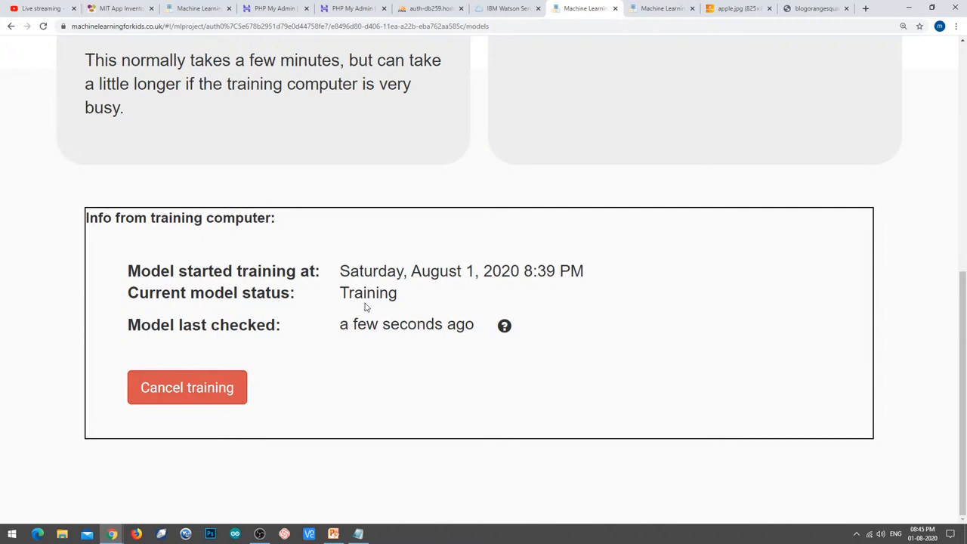
Create a new App Inventor project named Task35 from the My projects list.
left_click(102, 12)
scroll(371, 207, "up", 4)
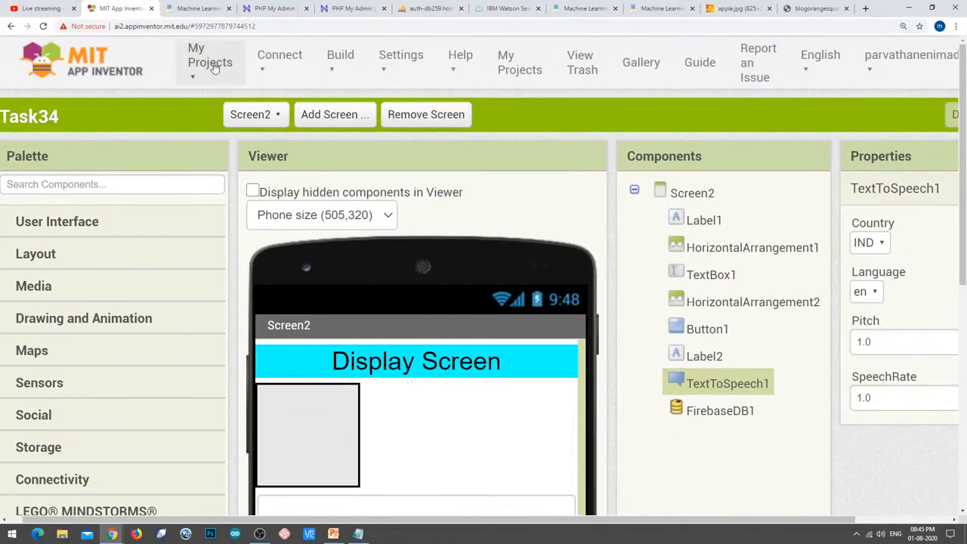
left_click(215, 68)
left_click(208, 104)
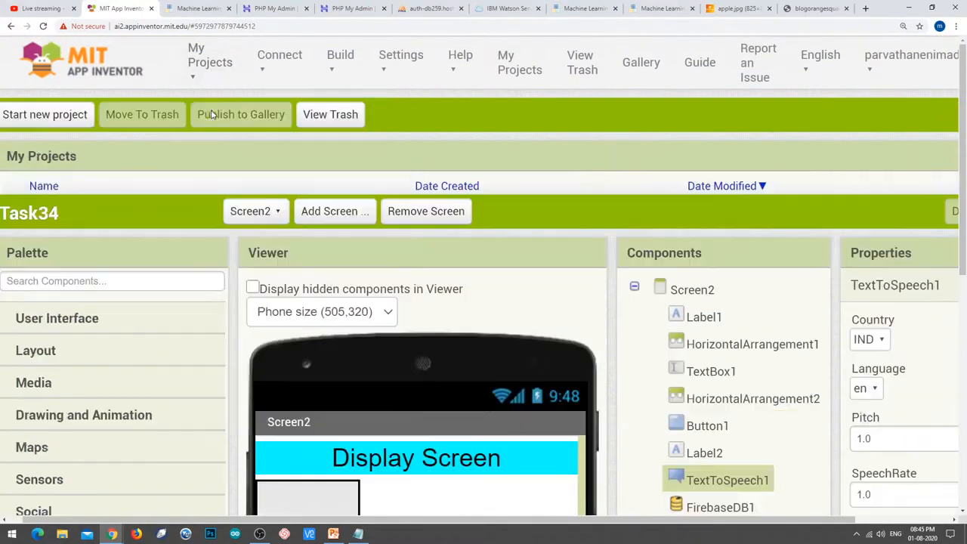
left_click(56, 114)
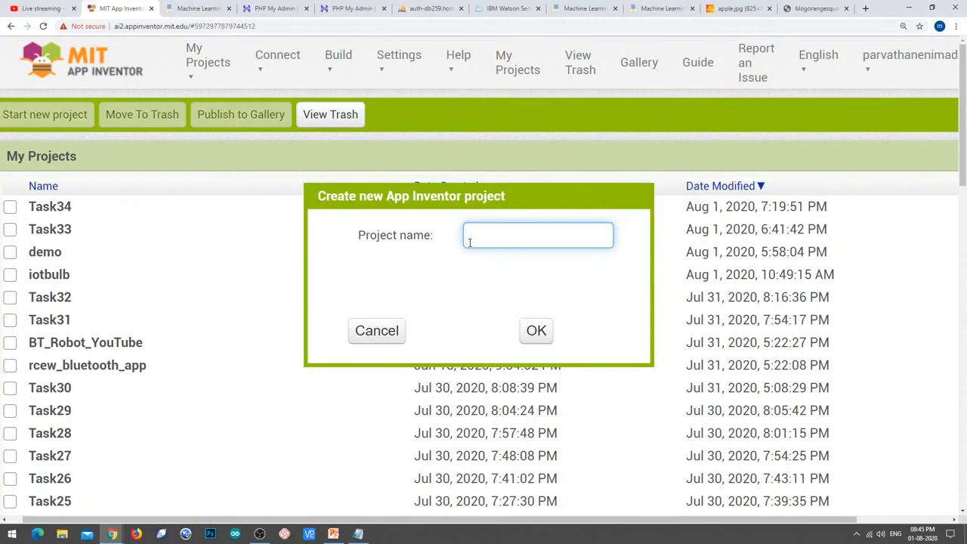
type("Task35")
left_click(536, 331)
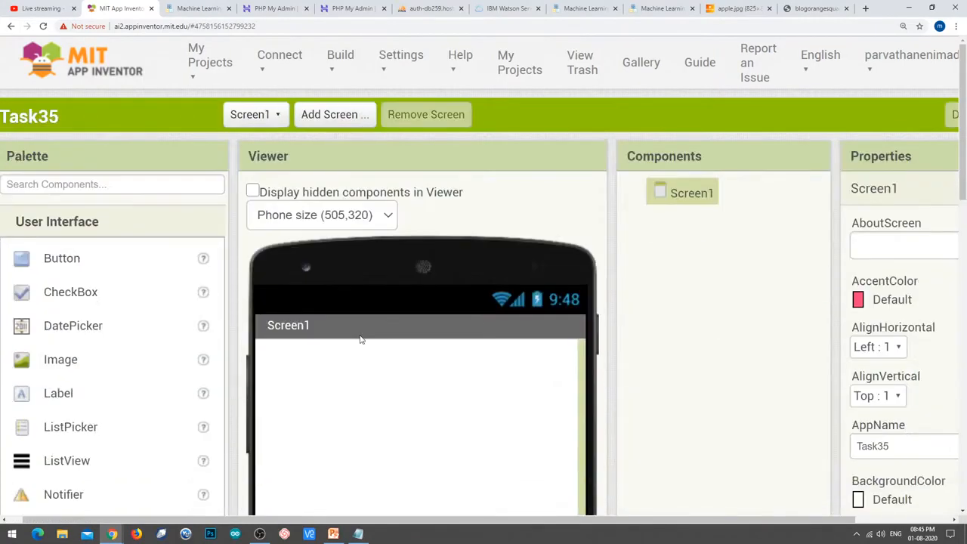
left_click(657, 9)
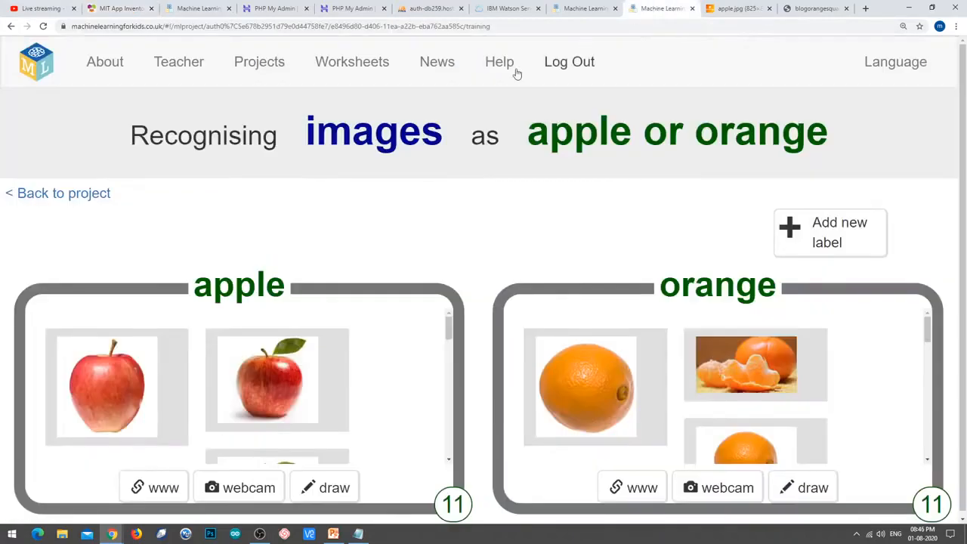
left_click(593, 9)
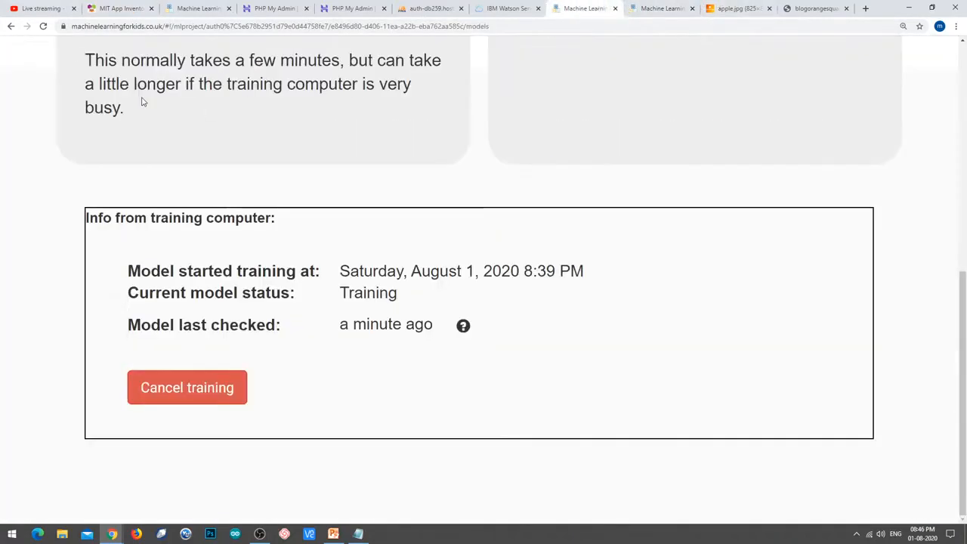
left_click(45, 26)
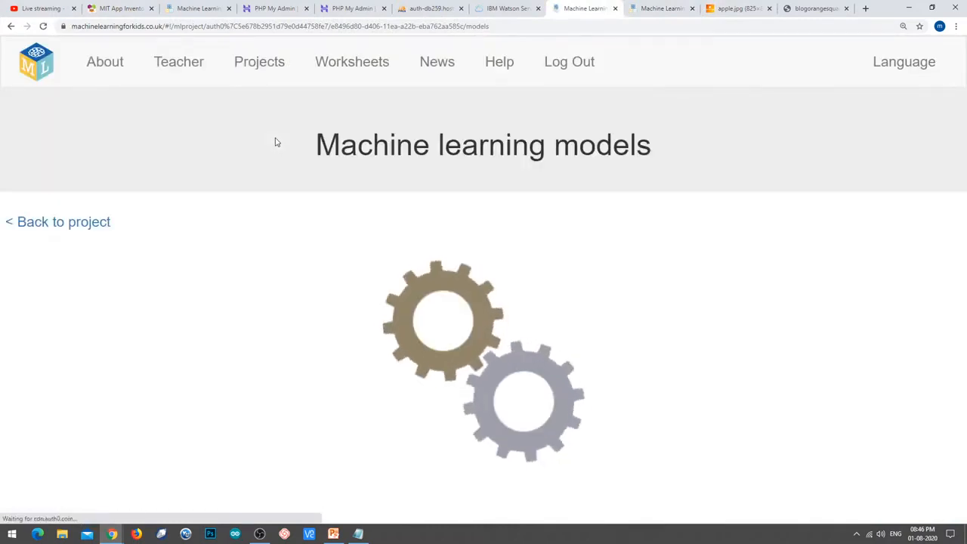
scroll(516, 204, "down", 4)
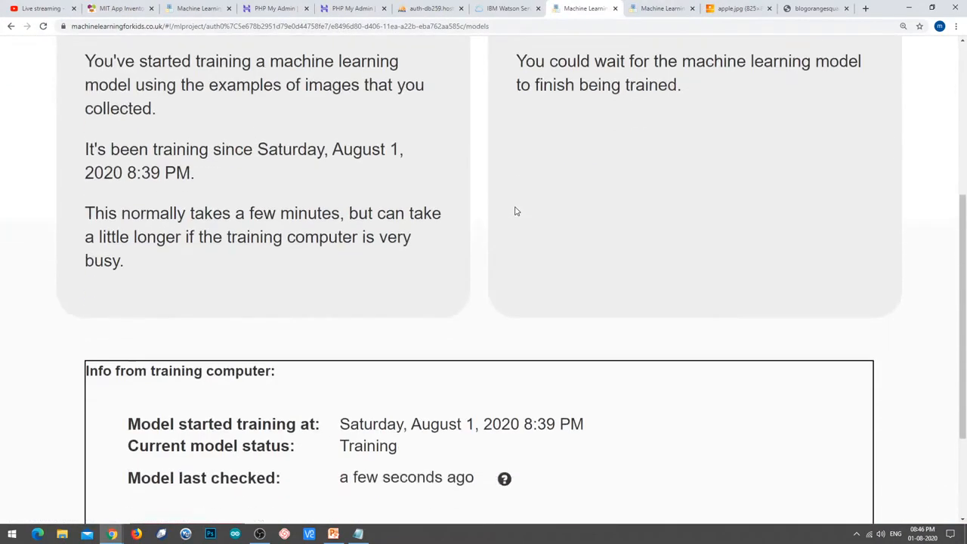
scroll(515, 210, "down", 2)
Add a Label at the top of Screen1 and an ImagePicker below it.
left_click(121, 7)
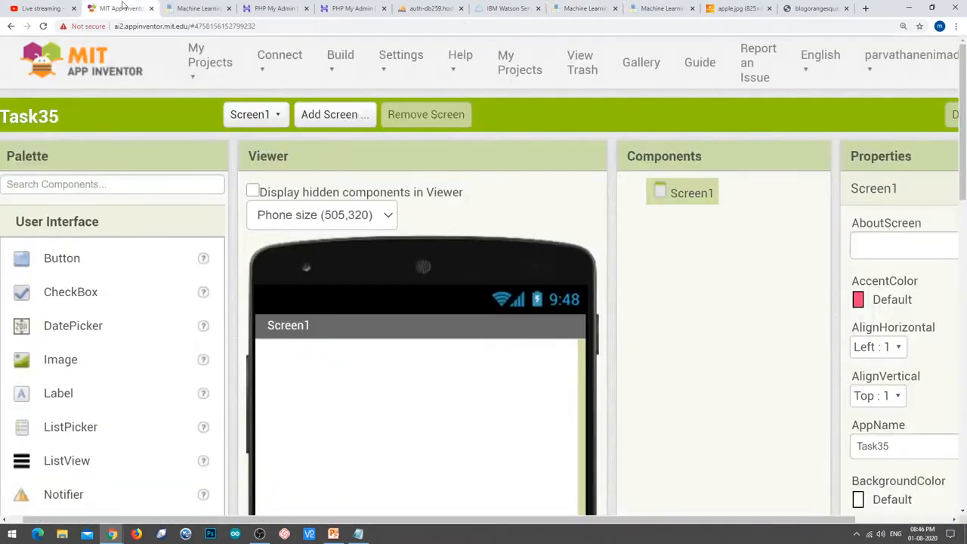
scroll(477, 315, "down", 3)
scroll(477, 315, "up", 1)
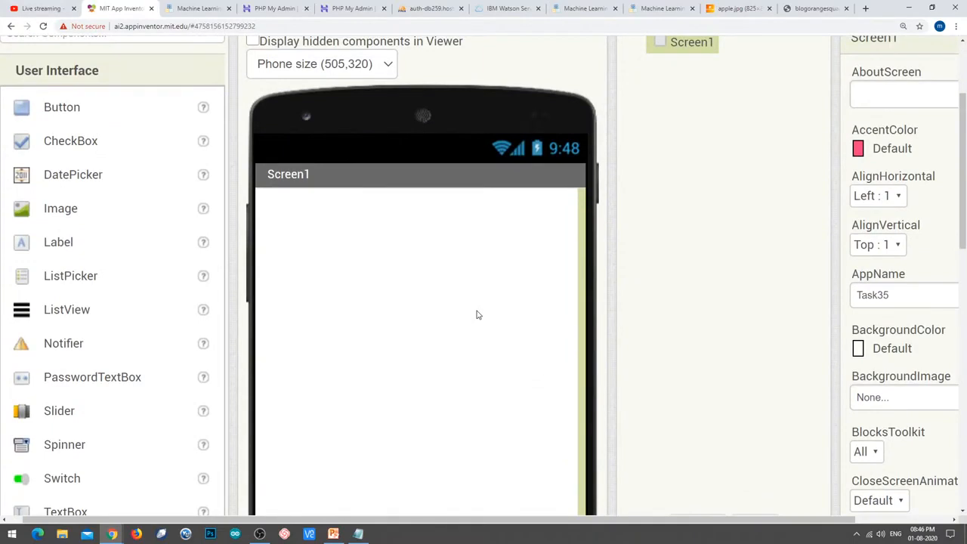
left_click_drag(66, 242, 368, 272)
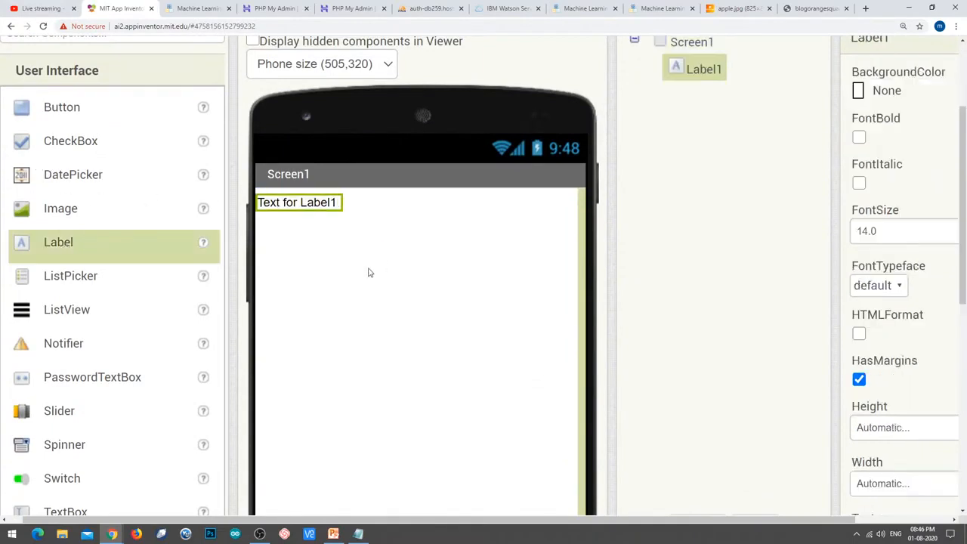
scroll(119, 317, "down", 2)
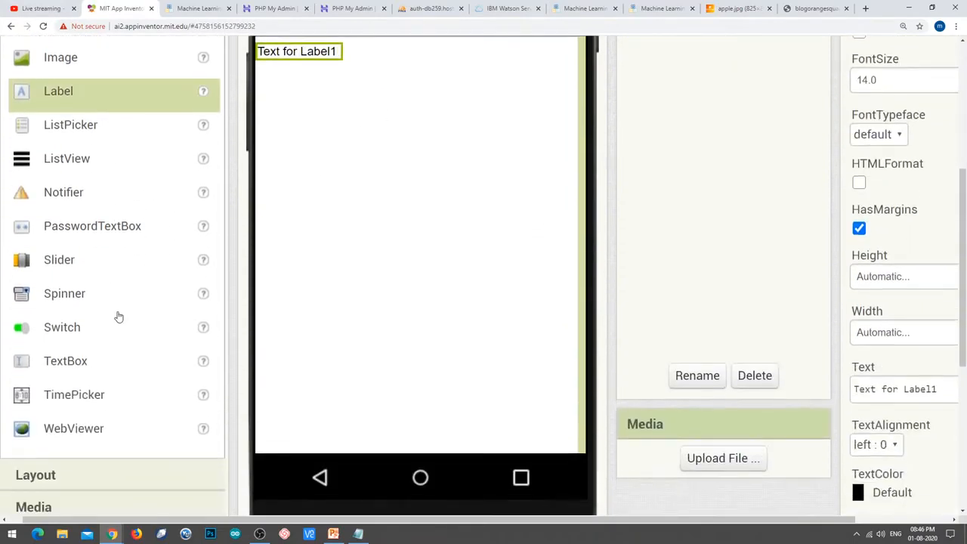
scroll(119, 312, "up", 1)
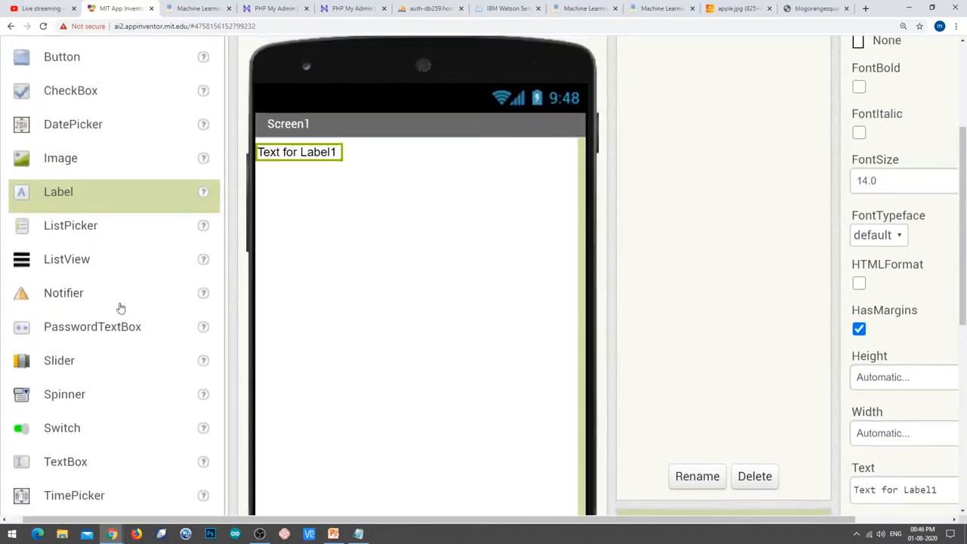
scroll(121, 308, "down", 3)
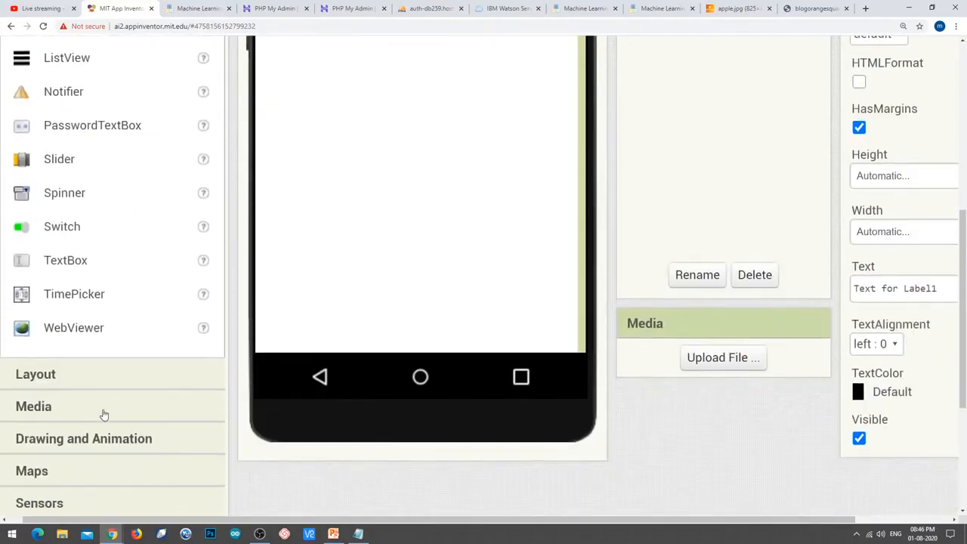
left_click(89, 408)
scroll(142, 286, "down", 1)
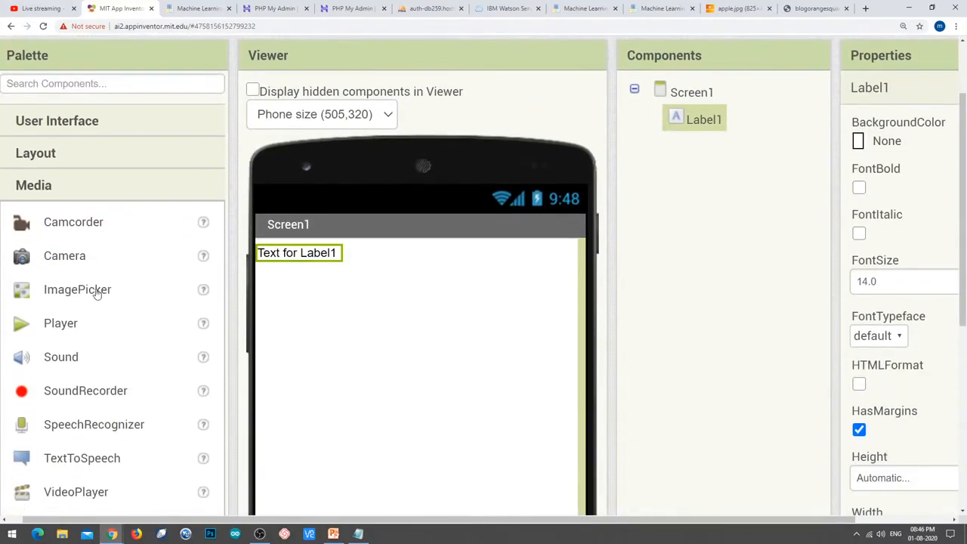
left_click_drag(95, 289, 367, 333)
Add an Image, a TextToSpeech component and a Button below the image.
scroll(99, 208, "up", 1)
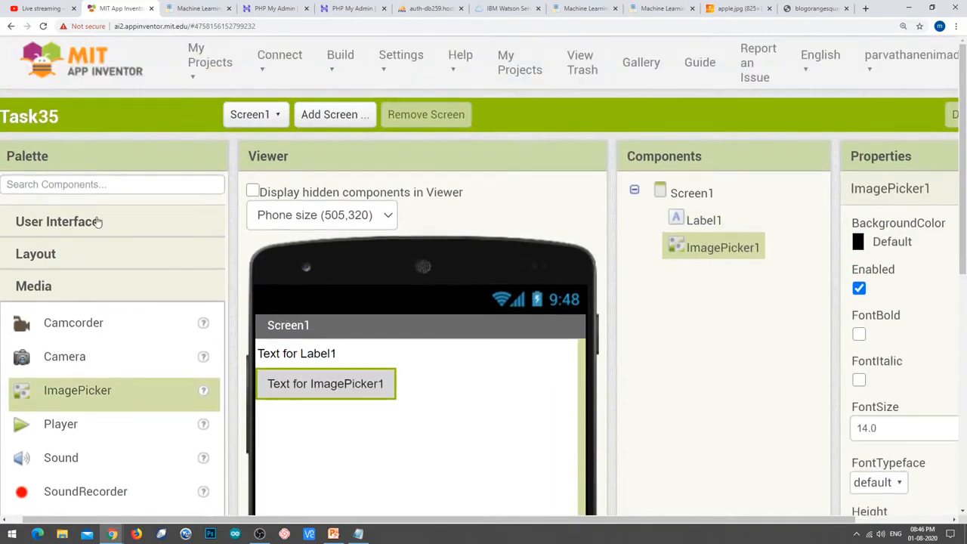
left_click(95, 220)
scroll(106, 290, "down", 2)
left_click_drag(67, 209, 400, 331)
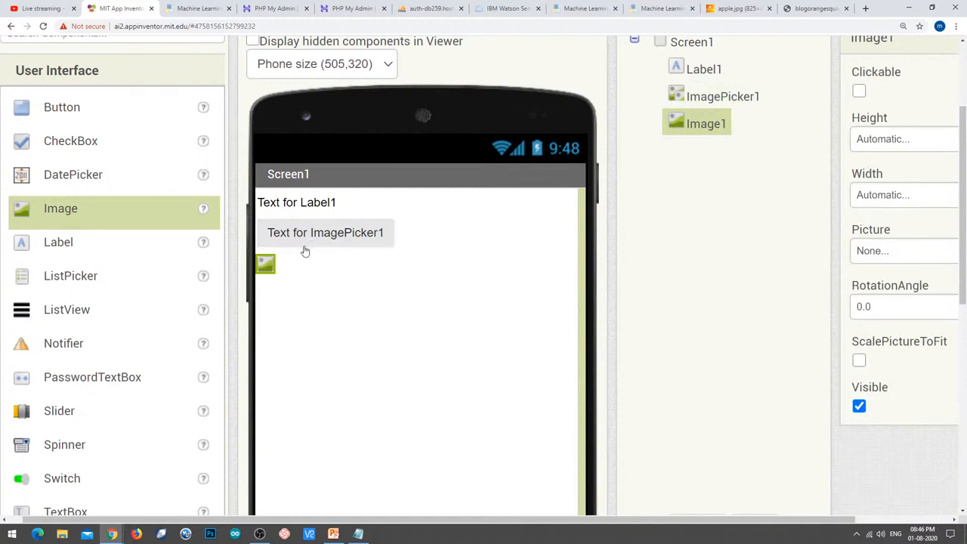
scroll(188, 277, "down", 3)
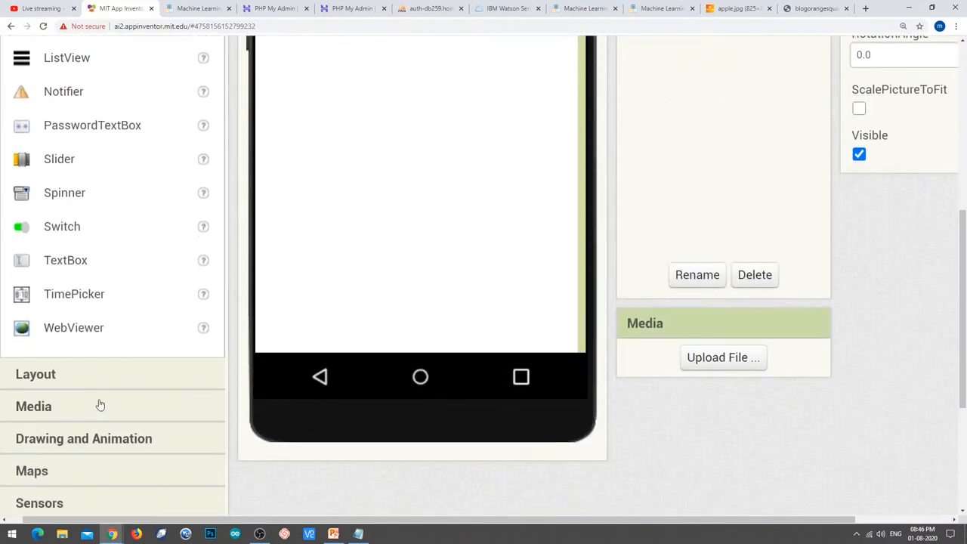
scroll(215, 323, "up", 1)
left_click(111, 502)
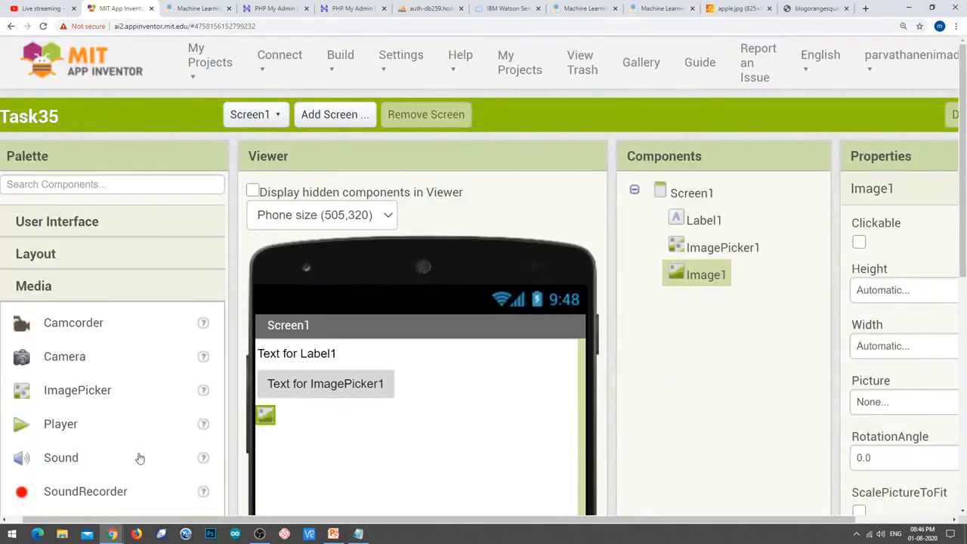
scroll(164, 371, "down", 2)
left_click_drag(105, 421, 384, 403)
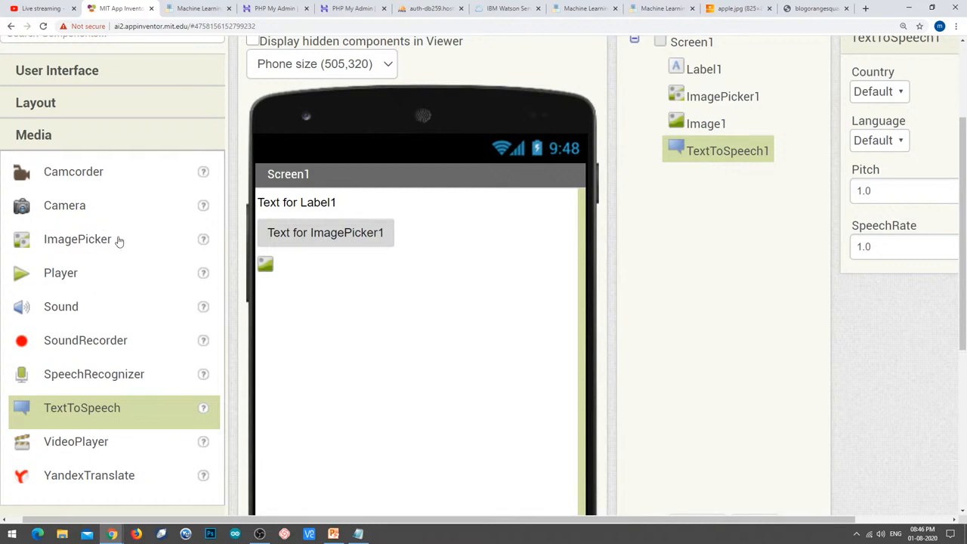
scroll(92, 182, "up", 1)
left_click(89, 125)
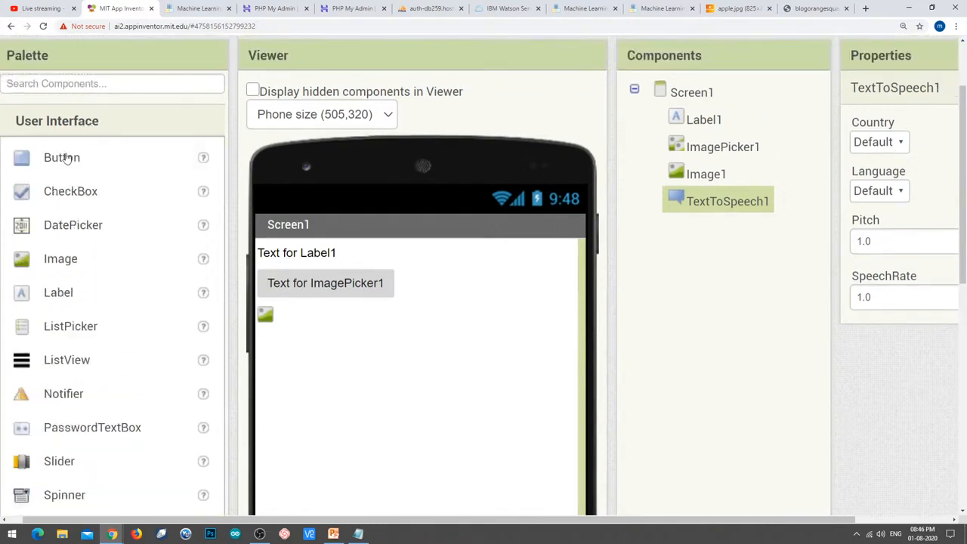
left_click_drag(67, 158, 362, 362)
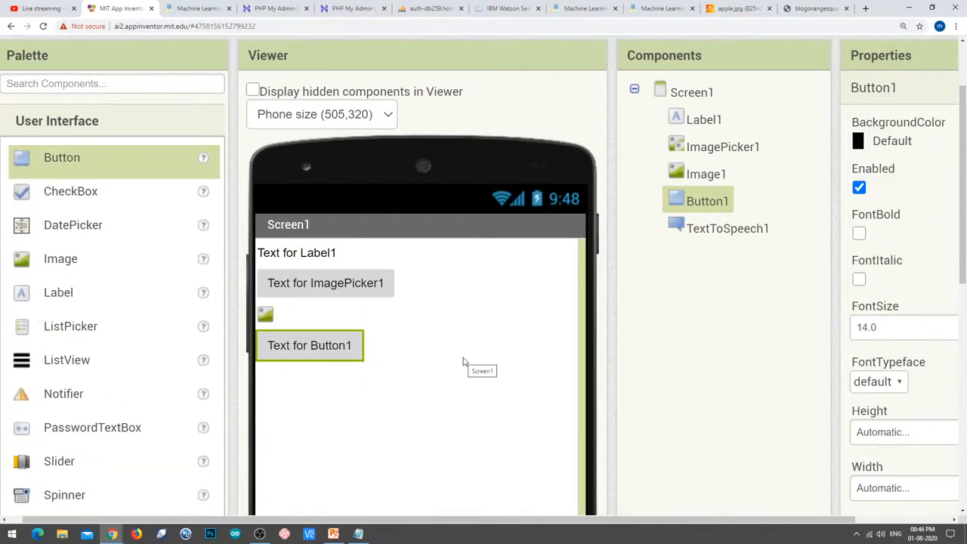
Give Label1 font size 28 and Fill parent width.
left_click(698, 124)
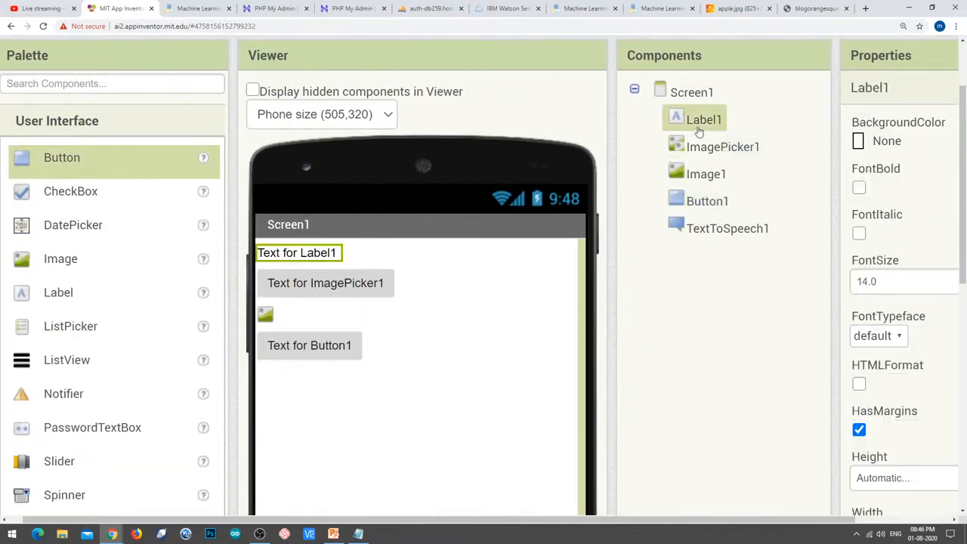
left_click(892, 276)
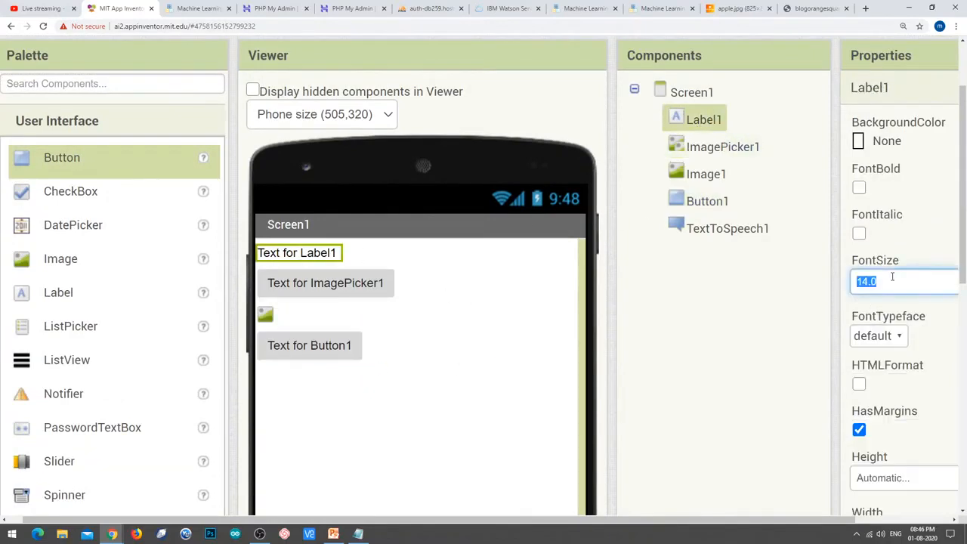
type("28")
key("Return")
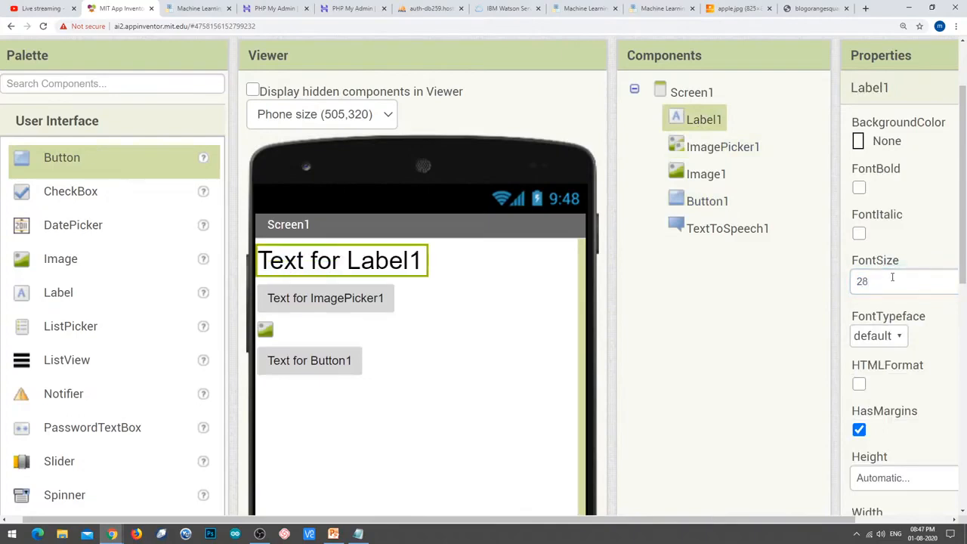
scroll(906, 438, "down", 2)
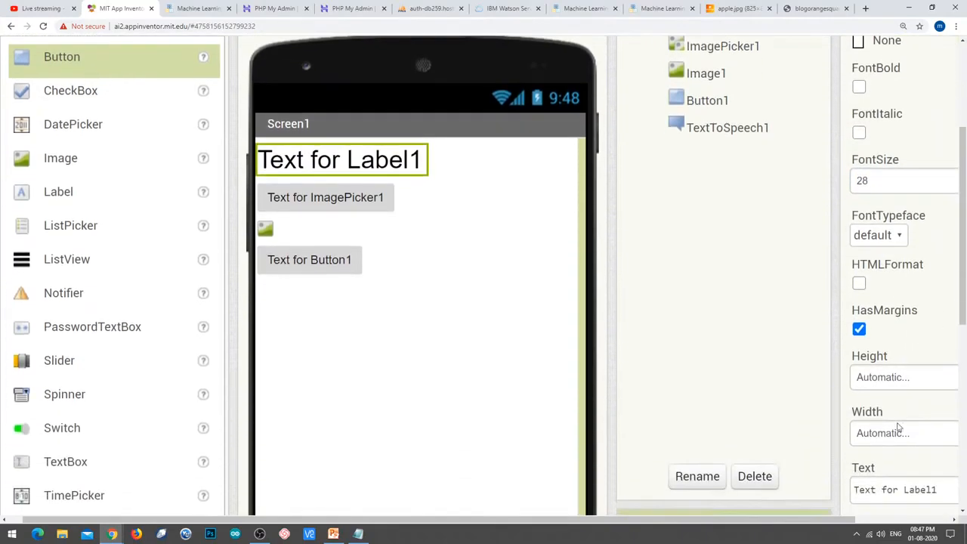
left_click(898, 427)
left_click(817, 421)
left_click(884, 489)
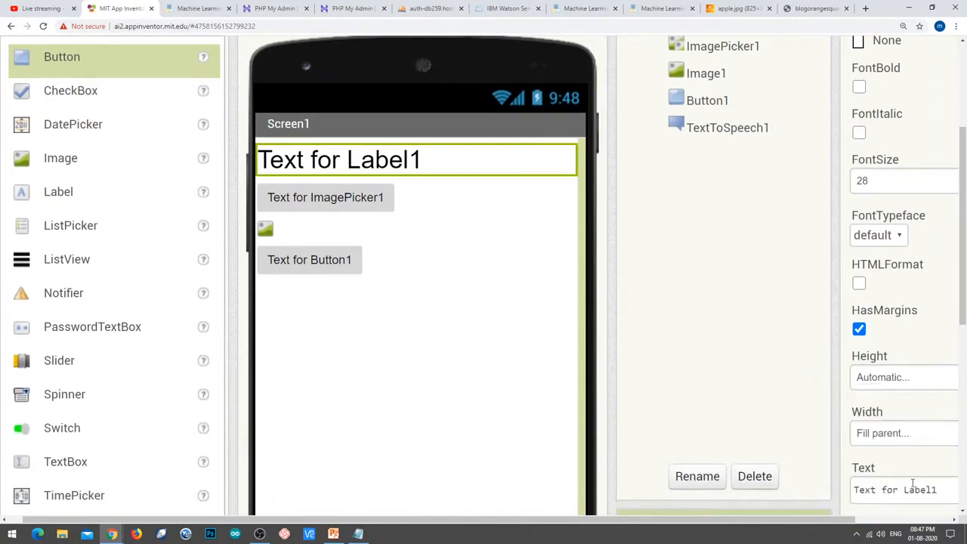
Set Label1's text to 'Machine Learning', centred, on a cyan background.
left_click(912, 487)
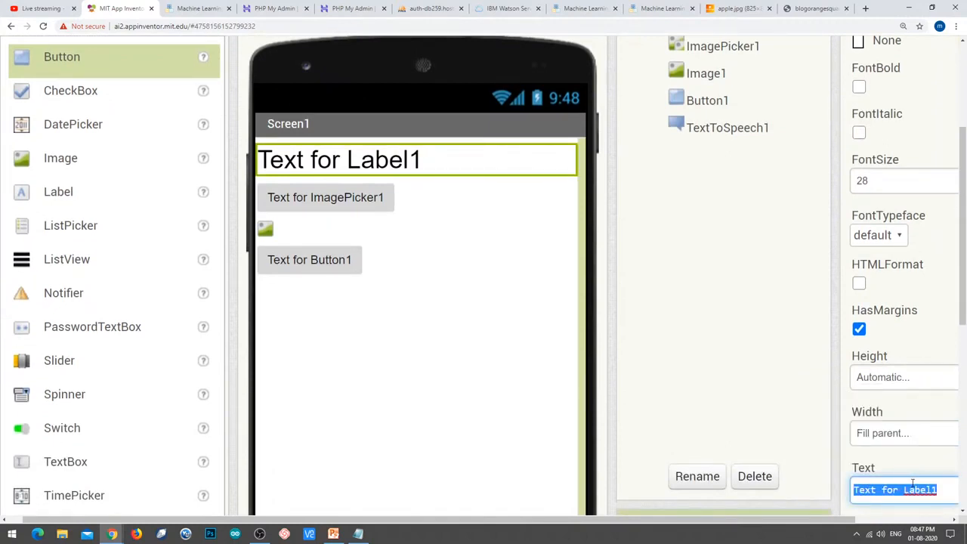
type("Machine Le")
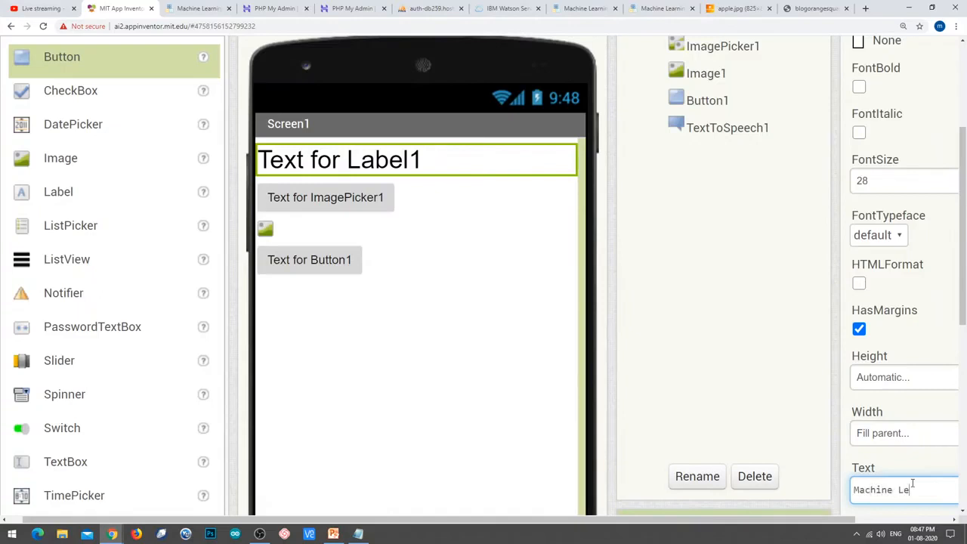
type("arning")
key("Return")
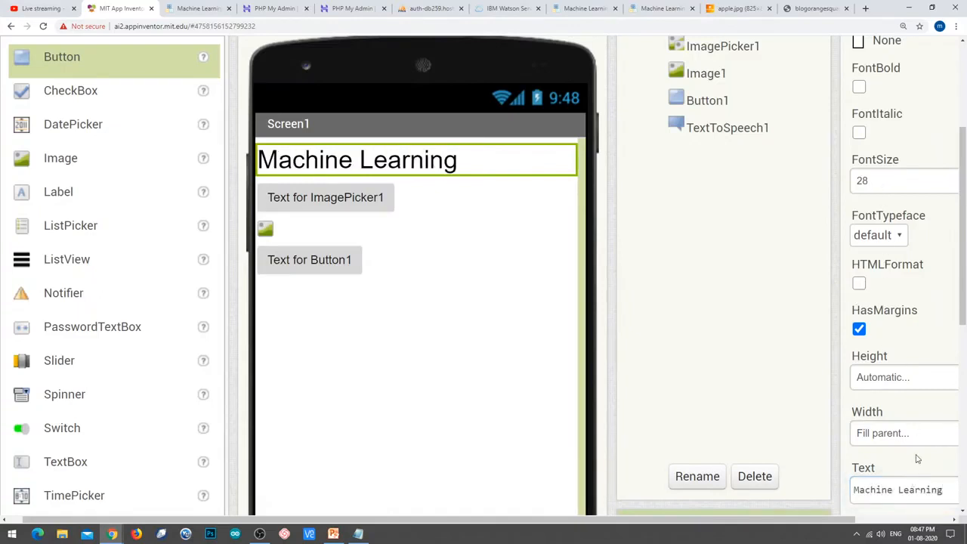
scroll(896, 416, "down", 2)
left_click(893, 447)
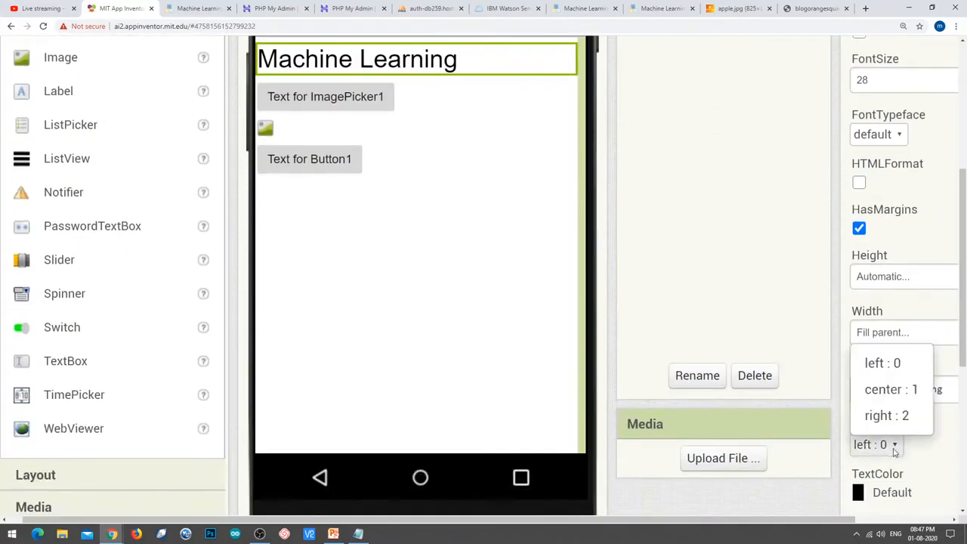
left_click(884, 389)
scroll(881, 388, "up", 5)
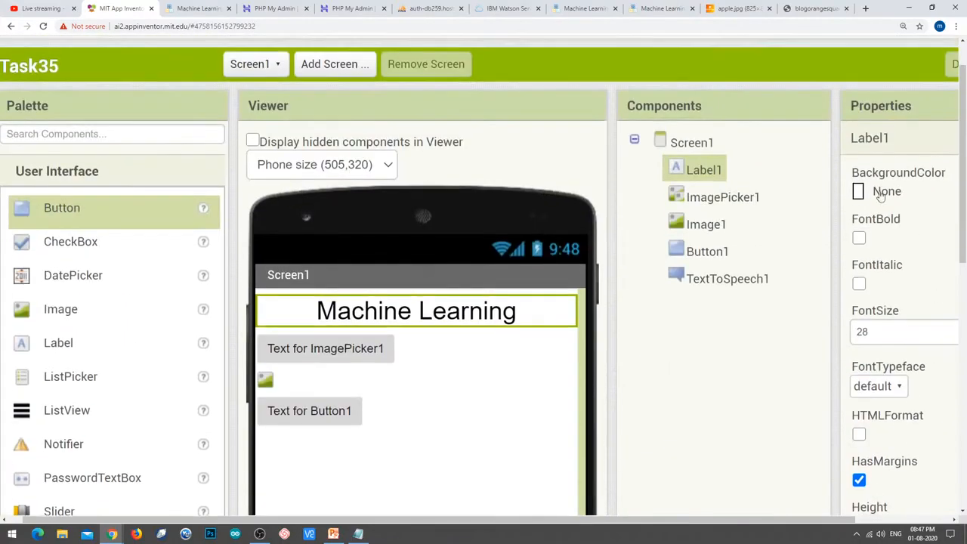
left_click(879, 193)
left_click(894, 301)
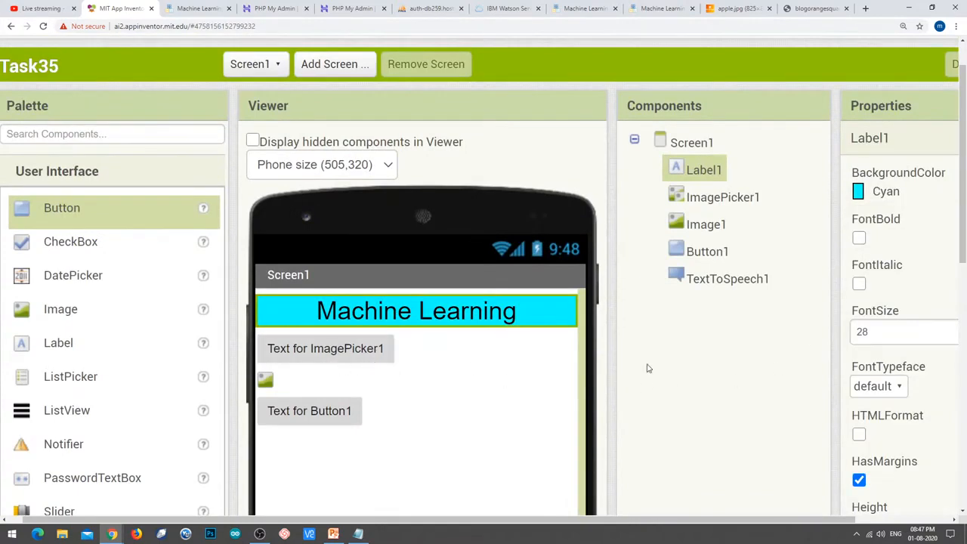
Expand the Layout group in the Palette.
scroll(127, 273, "down", 2)
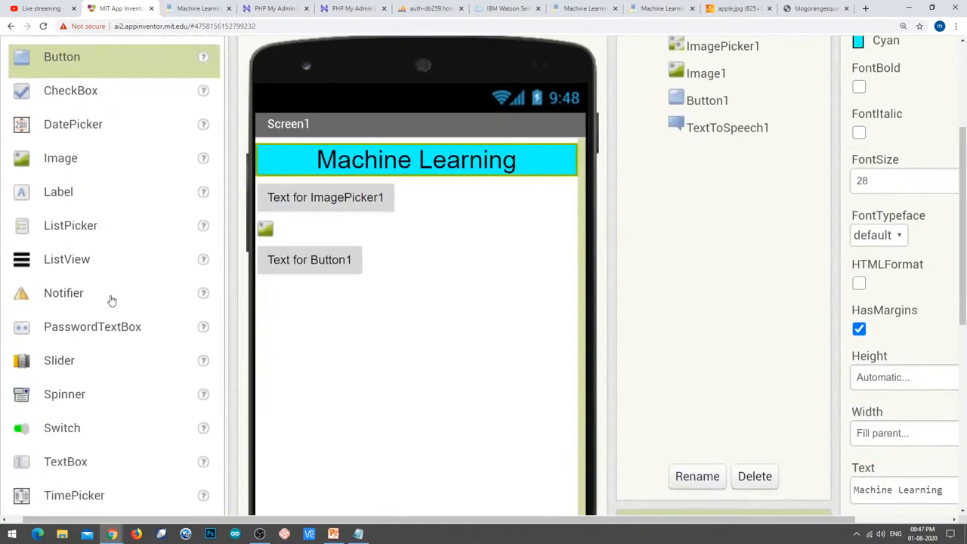
scroll(85, 413, "down", 1)
scroll(82, 408, "down", 2)
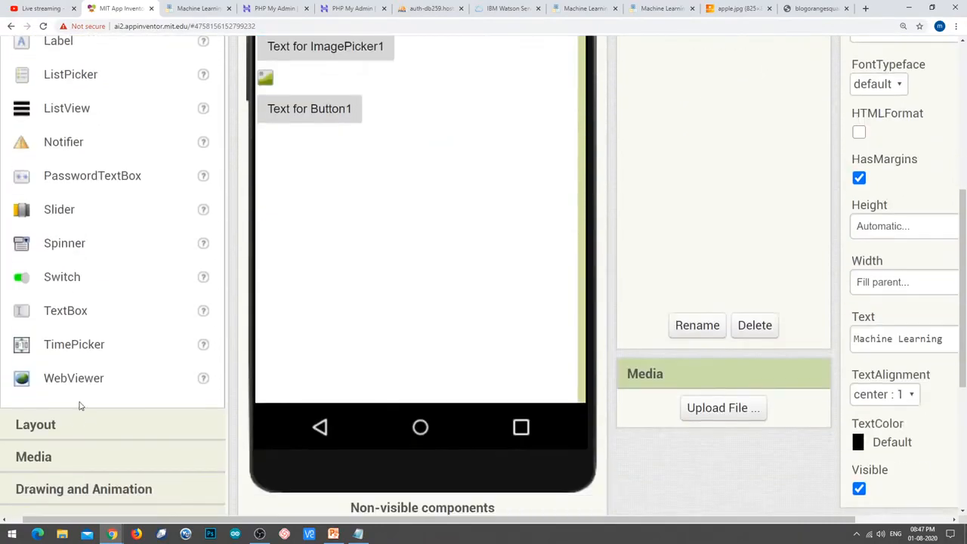
left_click(78, 420)
Add a HorizontalArrangement below the title and set ImagePicker1's font size to 28.
left_click_drag(131, 294, 291, 369)
scroll(544, 378, "down", 2)
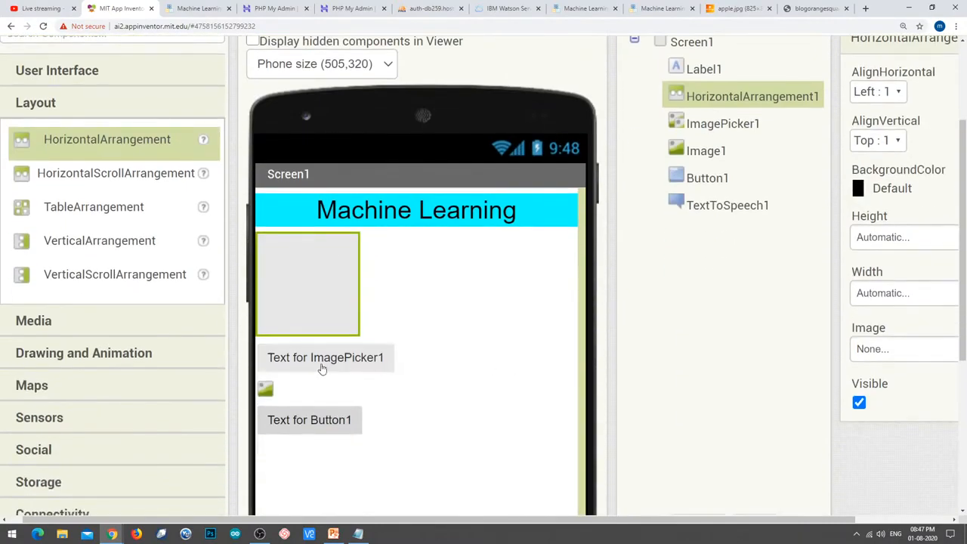
left_click(721, 127)
left_click(886, 278)
double_click(904, 278)
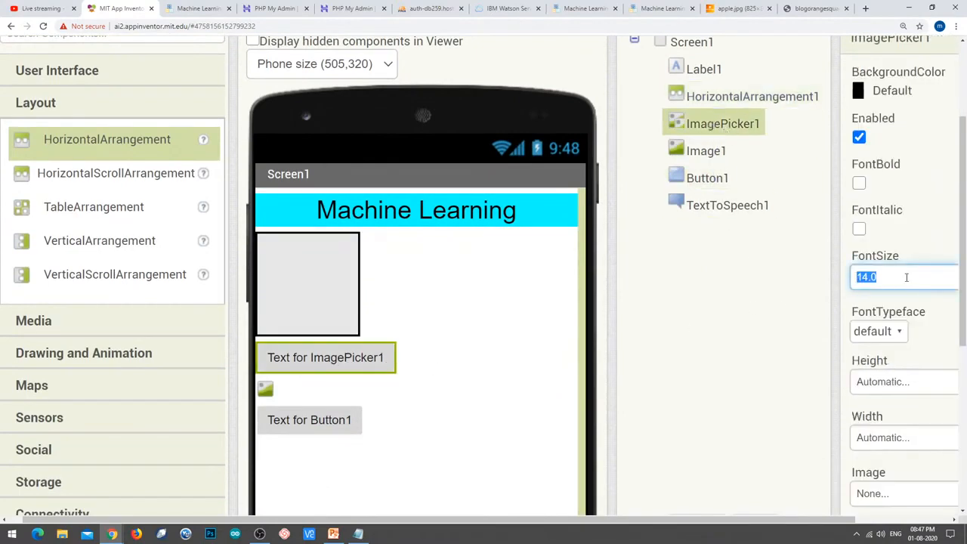
type("28")
key("Return")
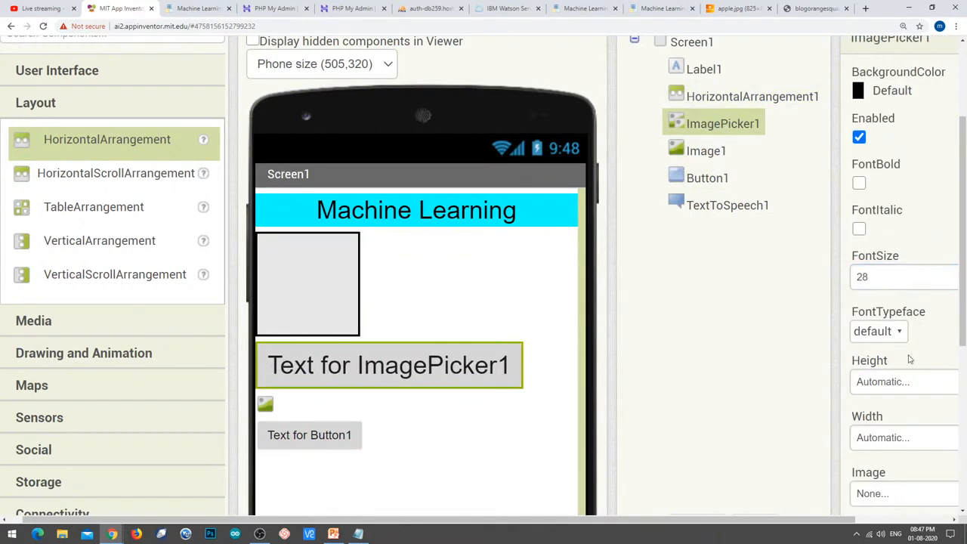
Make ImagePicker1 Fill parent width and label it 'Load from Gallery'.
scroll(902, 403, "down", 1)
left_click(900, 389)
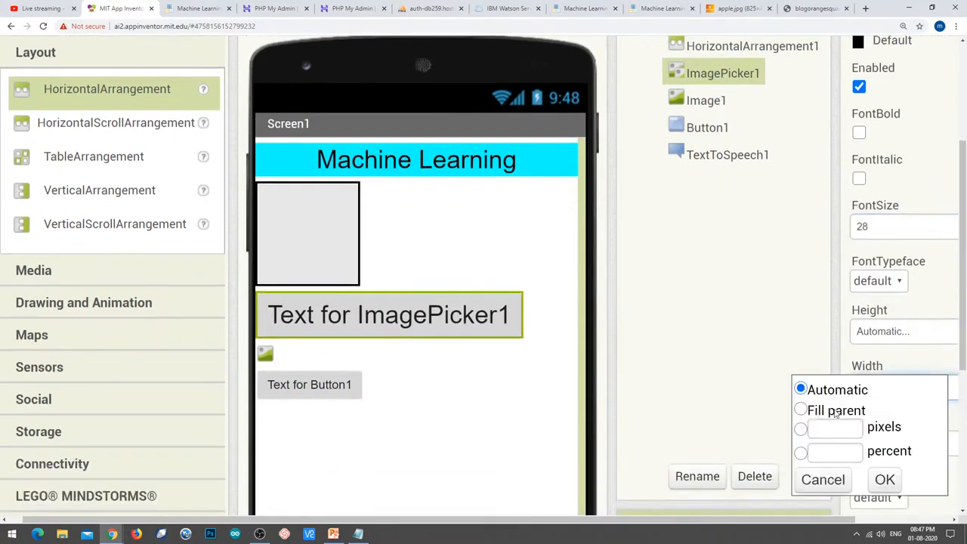
left_click(835, 415)
left_click(886, 481)
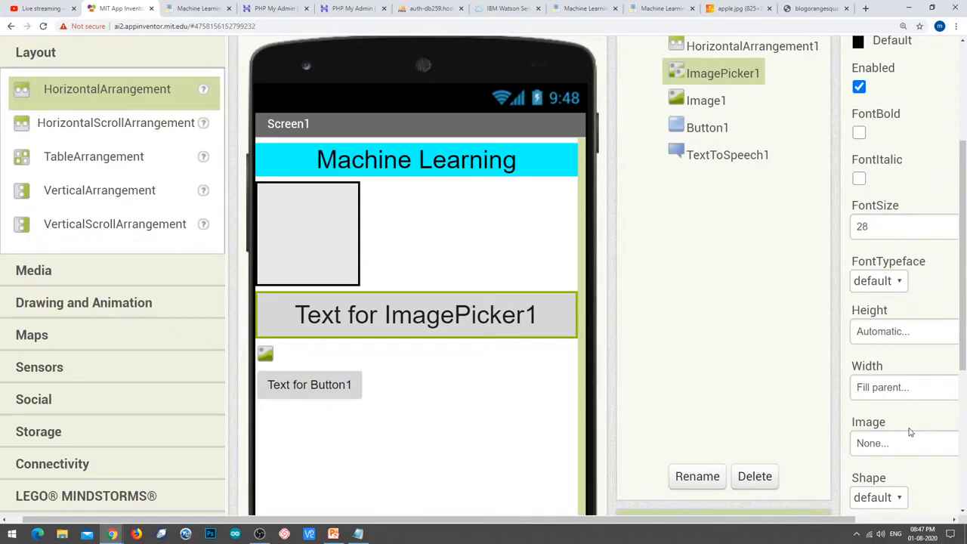
scroll(910, 432, "down", 3)
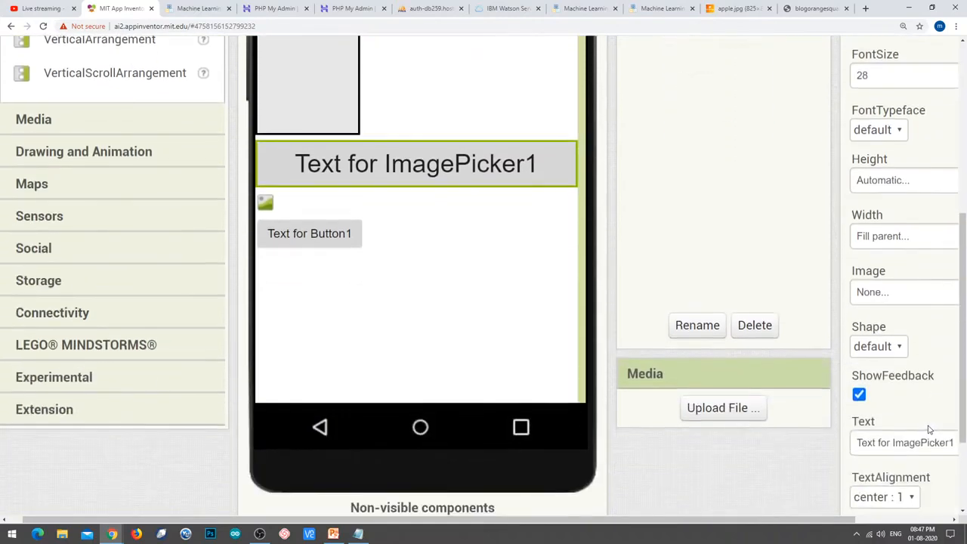
triple_click(915, 442)
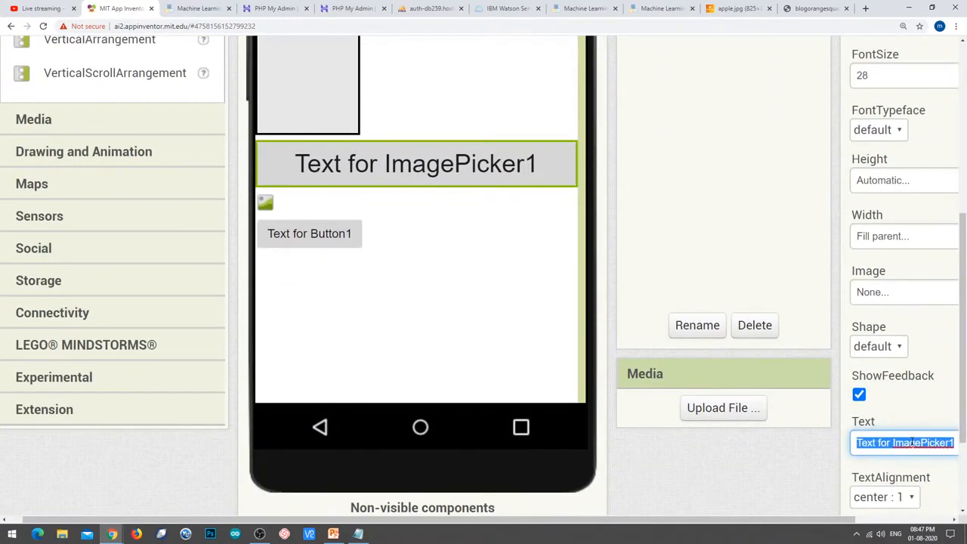
type("Load")
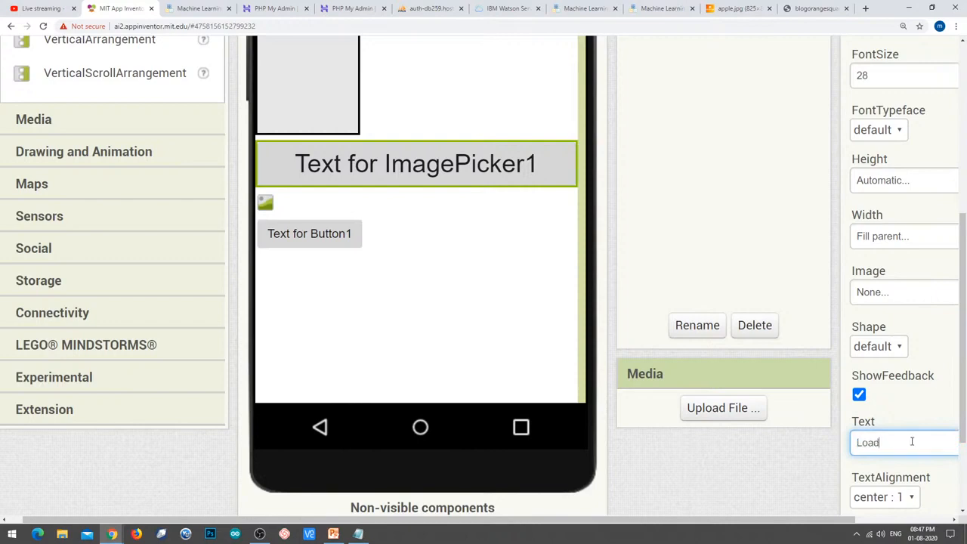
type(" from Gallery")
key("Return")
scroll(907, 422, "up", 1)
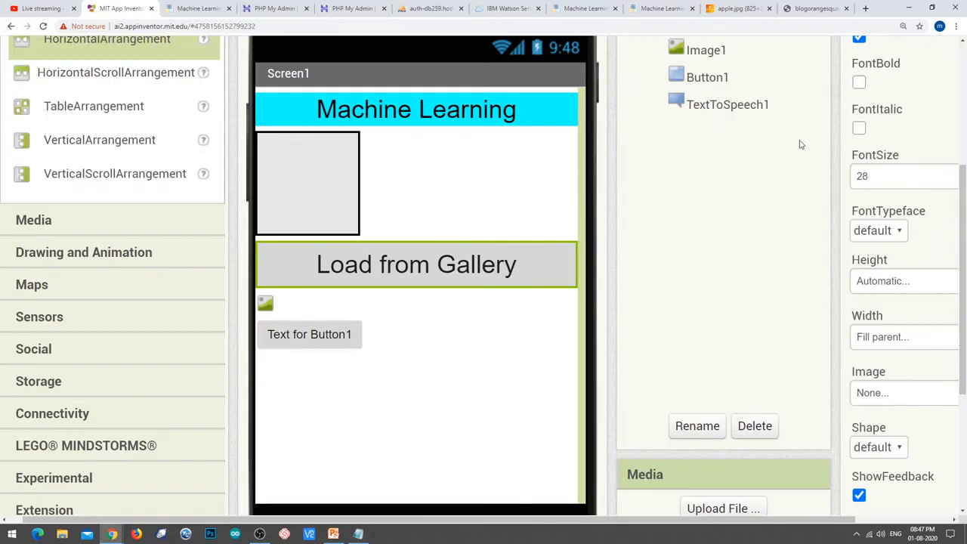
Give Button1 font size 28, text 'Classify Image' and Fill parent width.
left_click(704, 79)
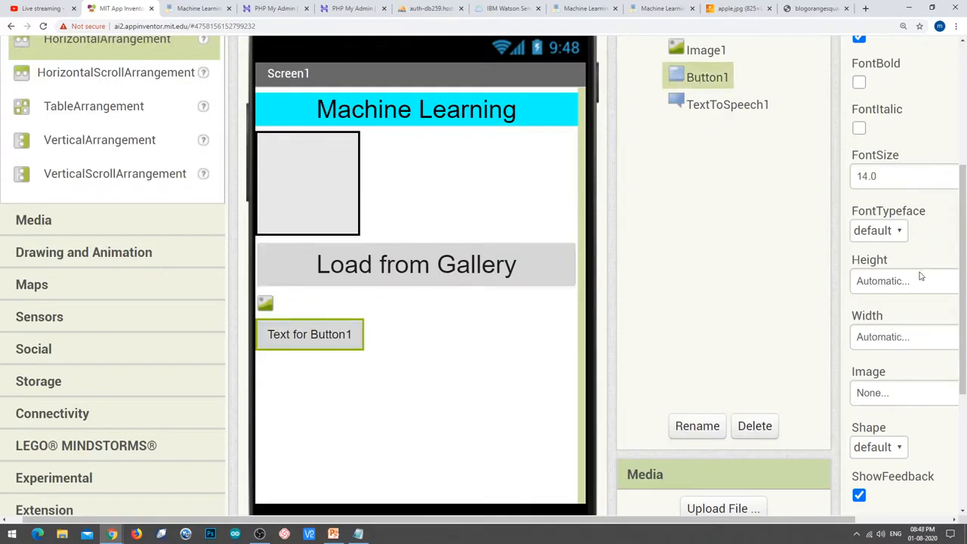
left_click(879, 173)
type("28")
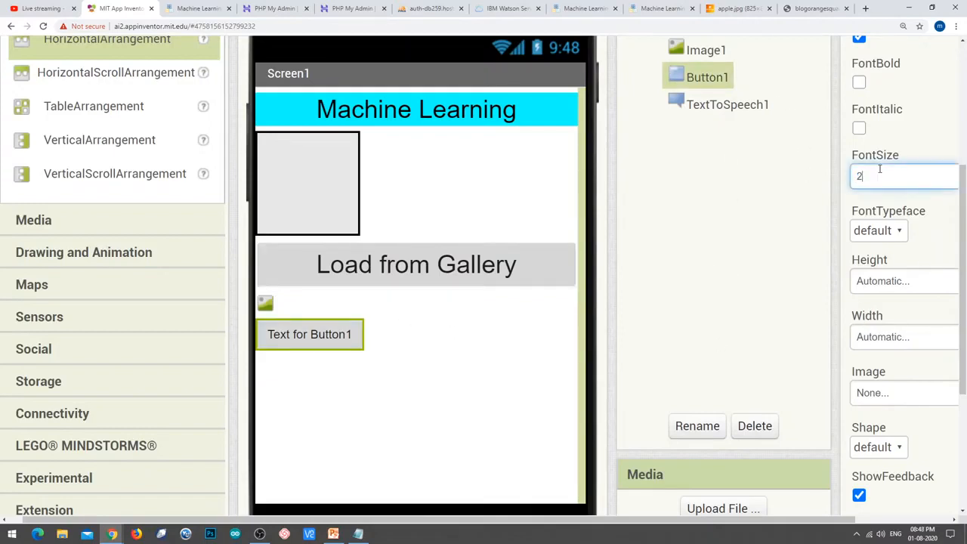
key("Return")
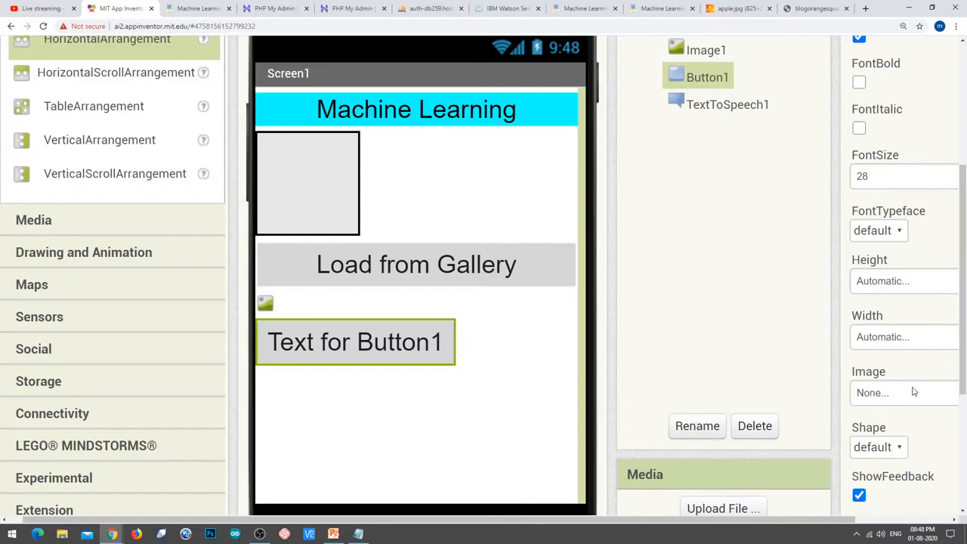
scroll(918, 386, "down", 2)
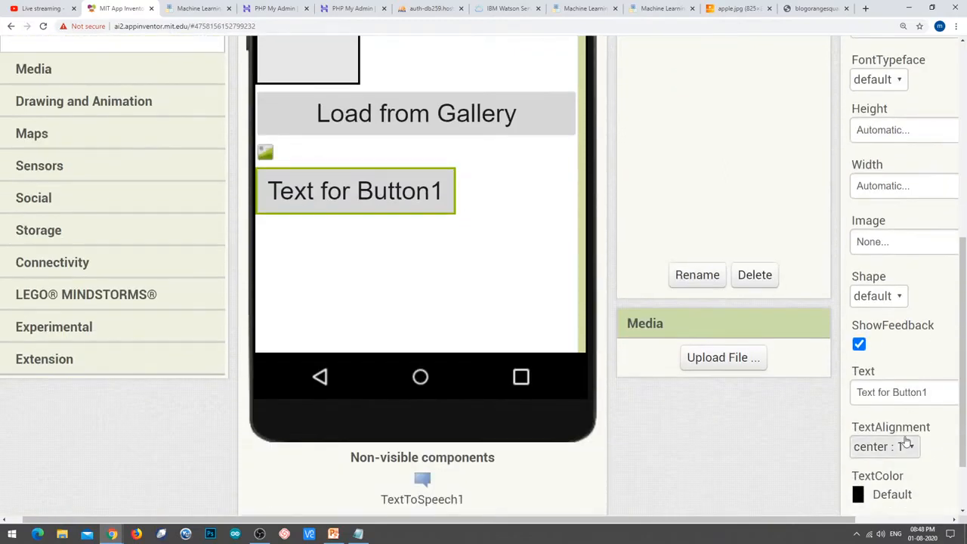
triple_click(910, 395)
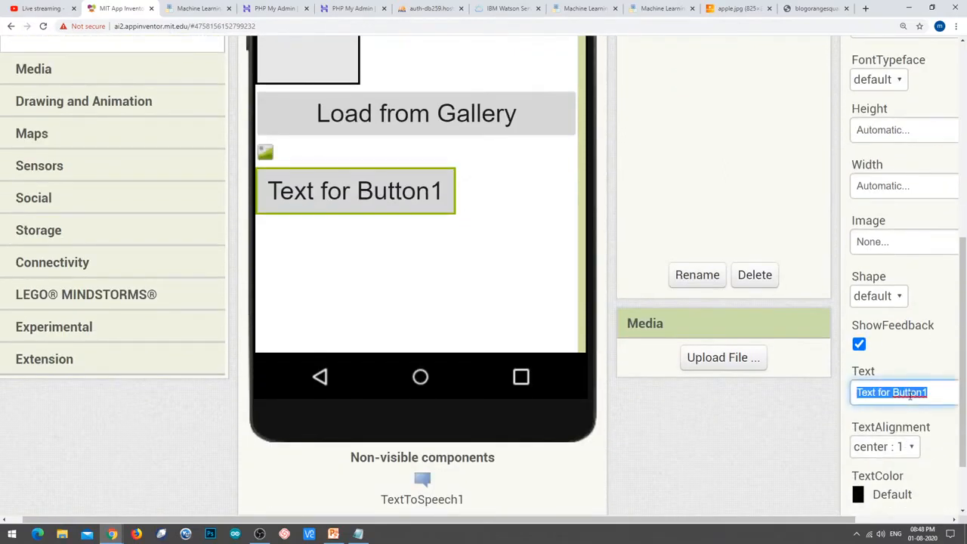
type("Classif")
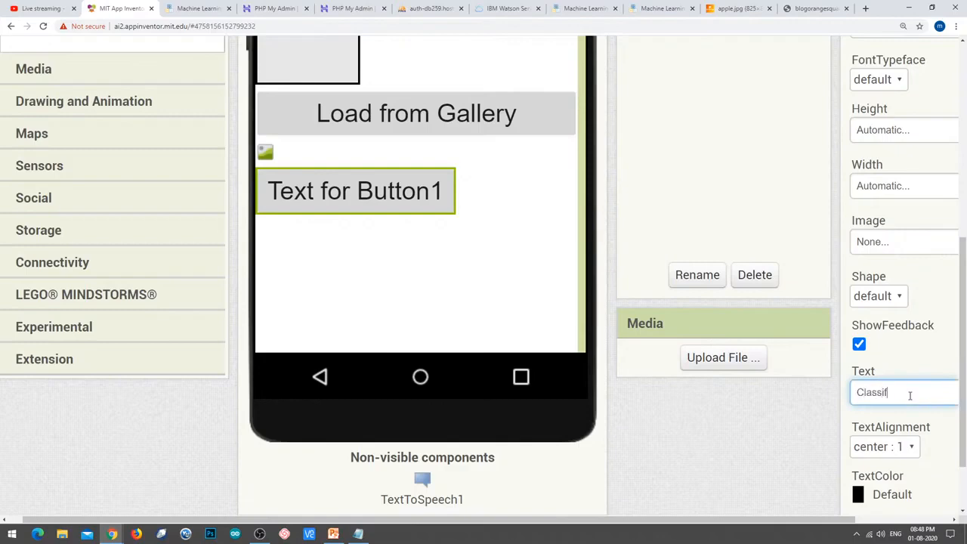
type("y Image")
left_click(907, 366)
scroll(918, 378, "down", 2)
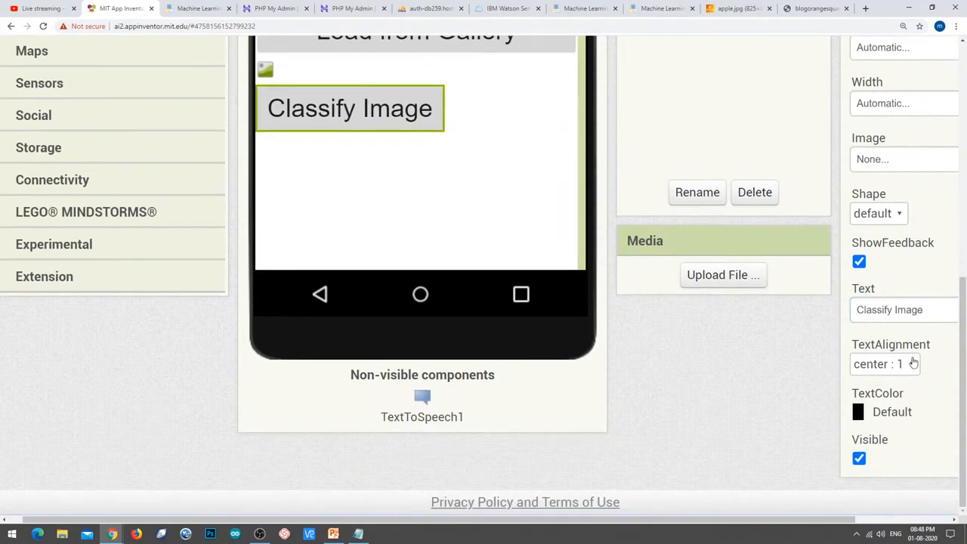
left_click(889, 110)
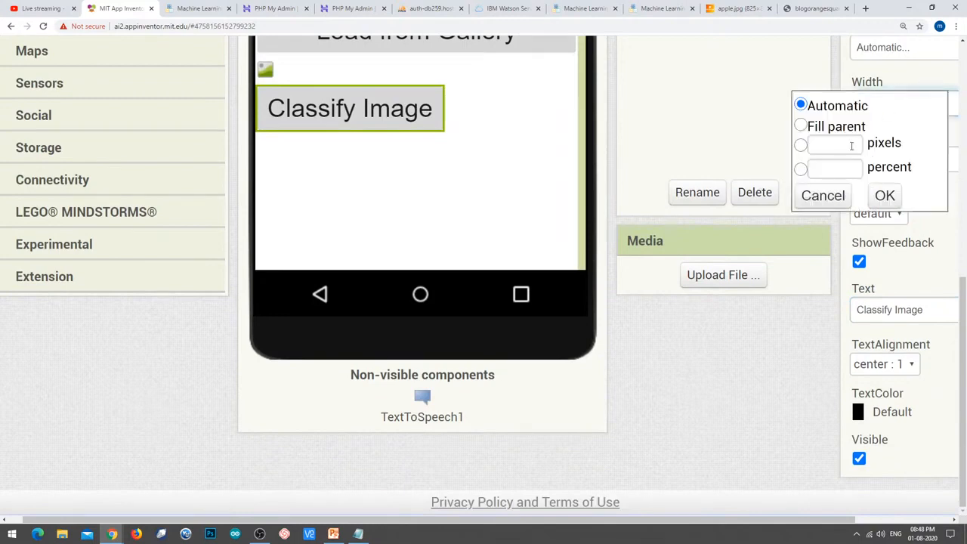
left_click(834, 128)
left_click(887, 196)
Set Image1 to ScalePictureToFit with Fill parent width and height.
scroll(771, 218, "up", 4)
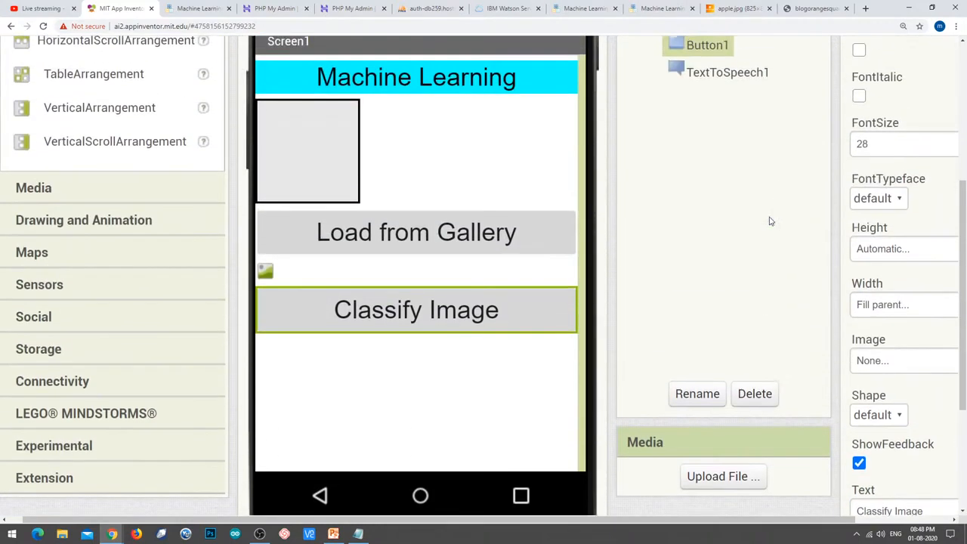
left_click(704, 118)
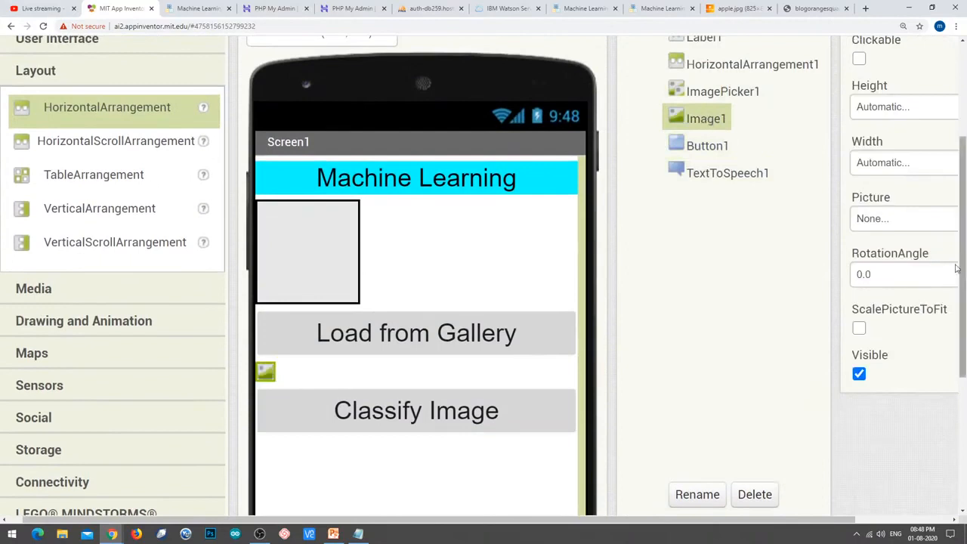
left_click(860, 328)
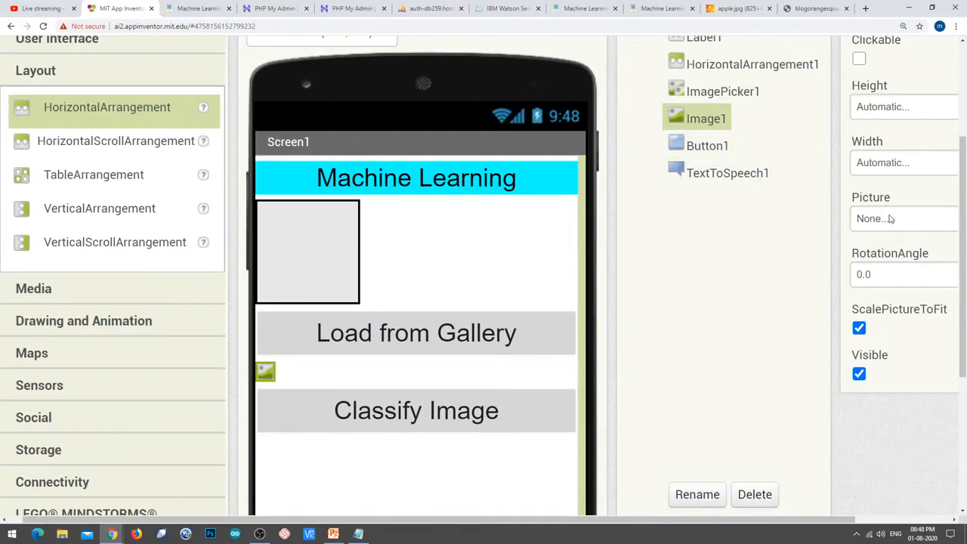
left_click(884, 164)
left_click(852, 189)
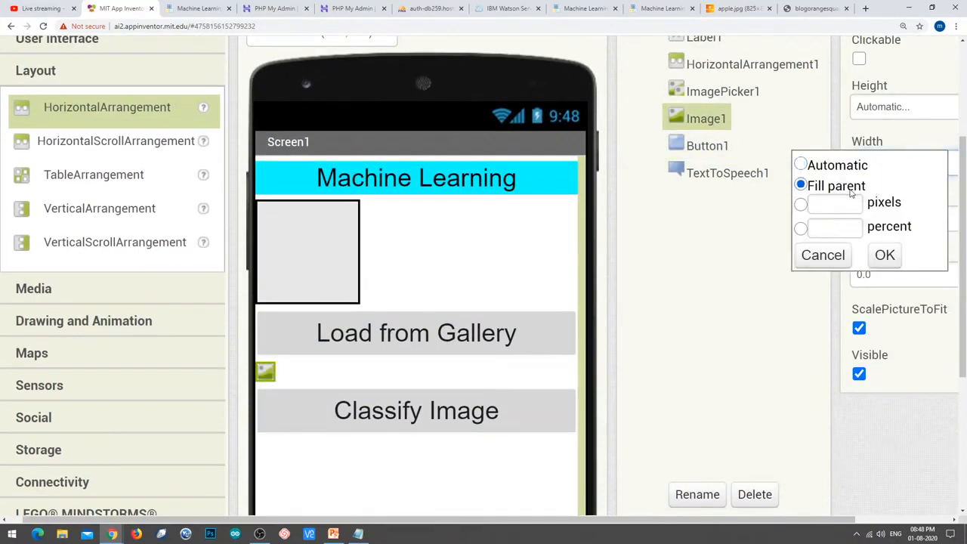
left_click(894, 255)
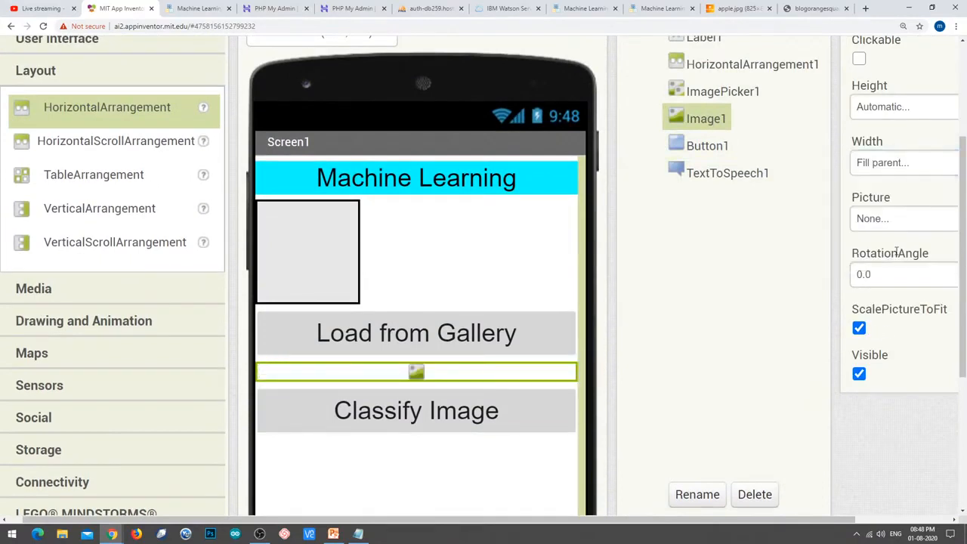
left_click(888, 110)
left_click(853, 131)
left_click(886, 198)
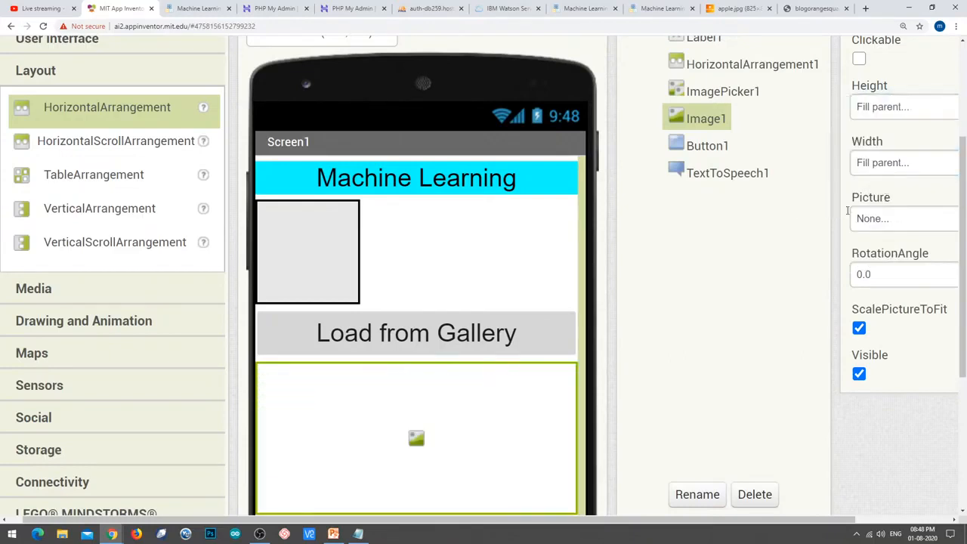
scroll(847, 211, "down", 1)
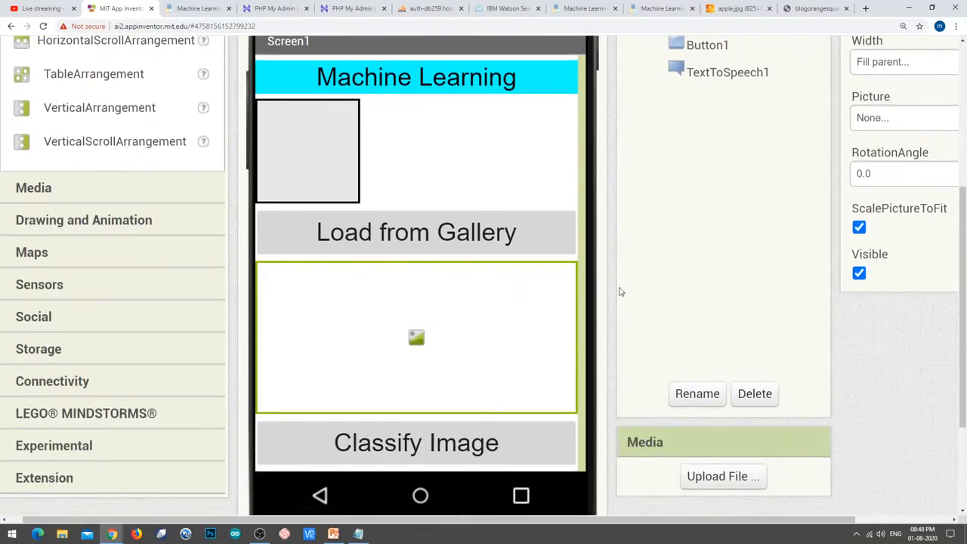
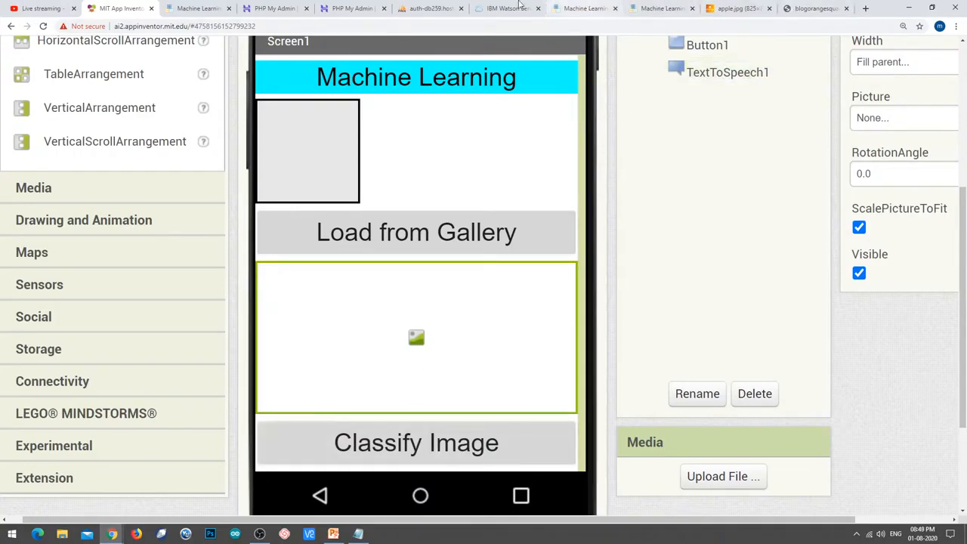
Reload the apple-or-orange model page in Machine Learning for Kids to confirm it is Available.
left_click(496, 9)
left_click(571, 4)
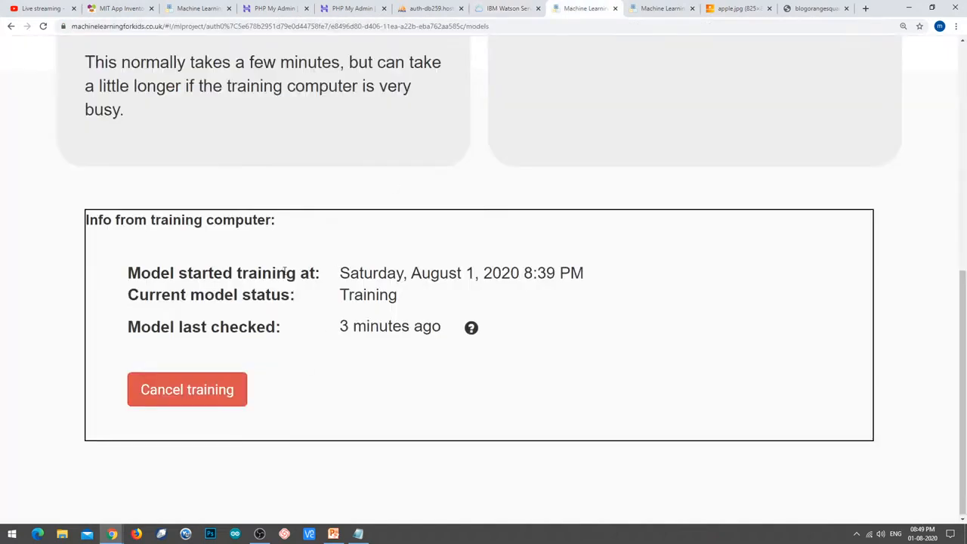
left_click(43, 26)
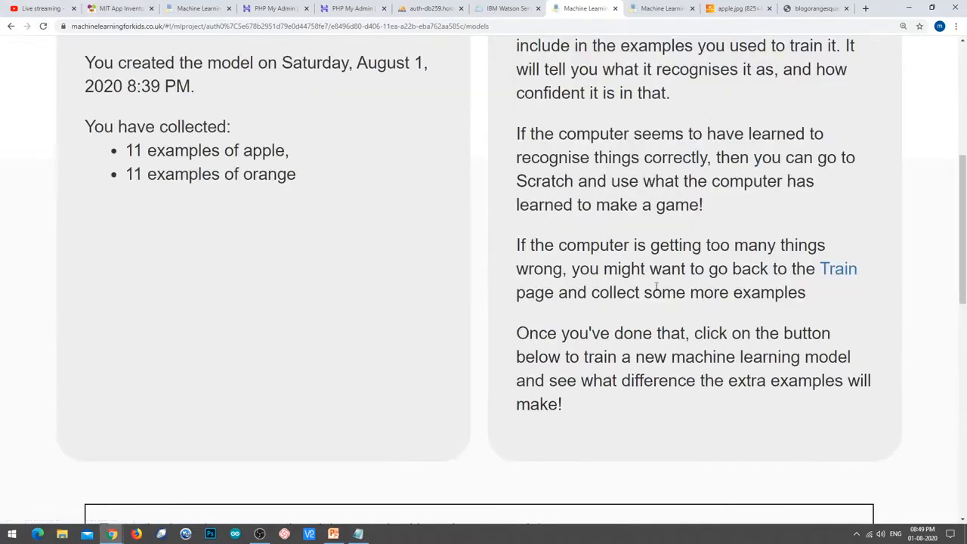
scroll(433, 276, "down", 10)
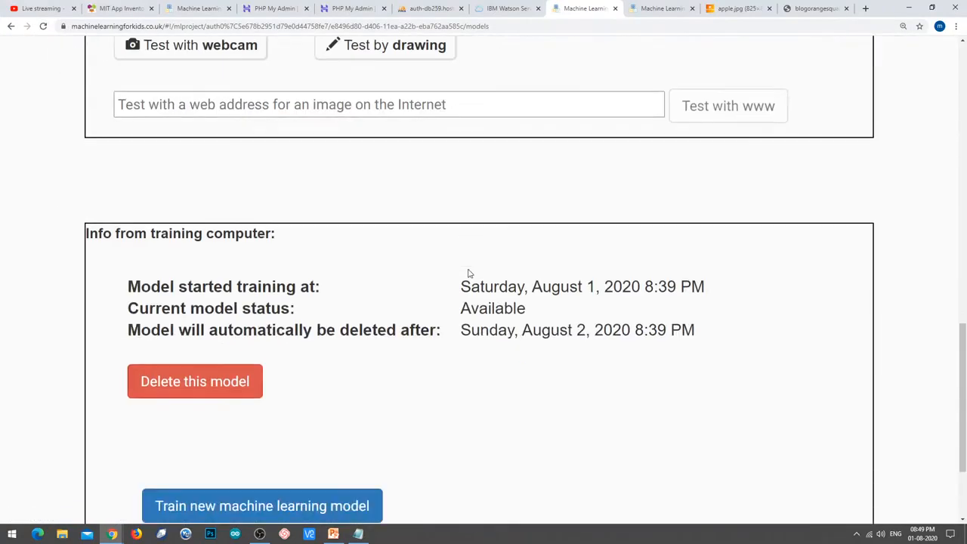
scroll(460, 344, "down", 1)
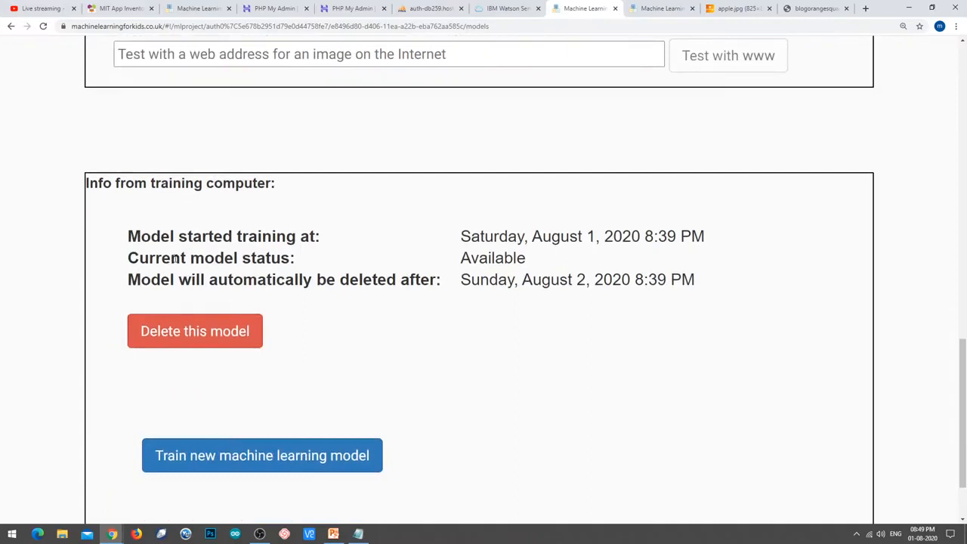
Highlight the model's training start time and automatic deletion date, then scroll back up.
left_click_drag(110, 258, 542, 259)
left_click(538, 287)
left_click_drag(127, 280, 585, 276)
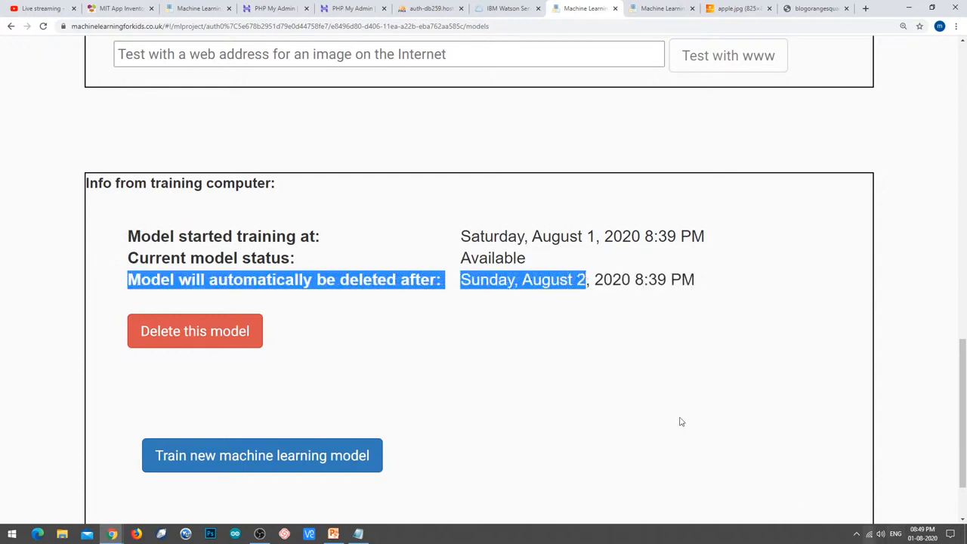
left_click(445, 263)
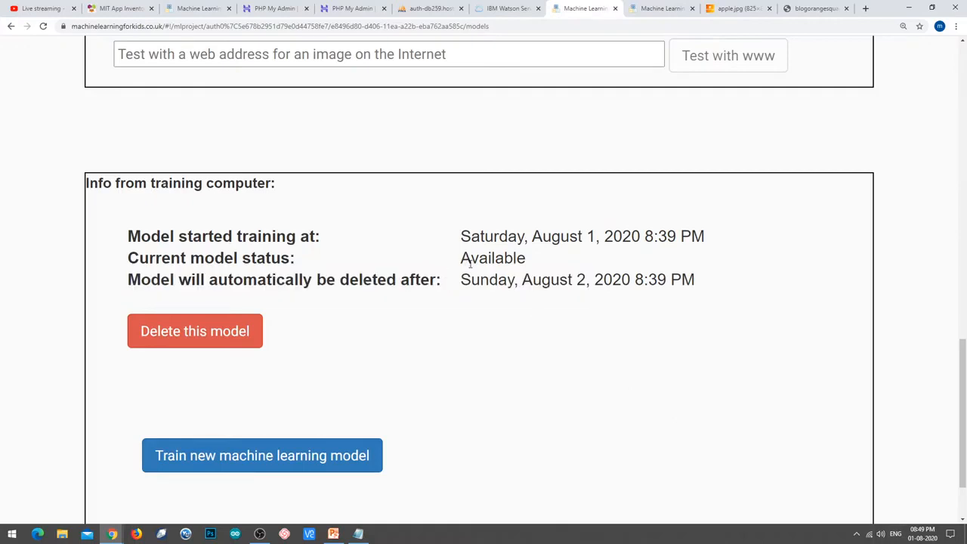
scroll(470, 264, "up", 1)
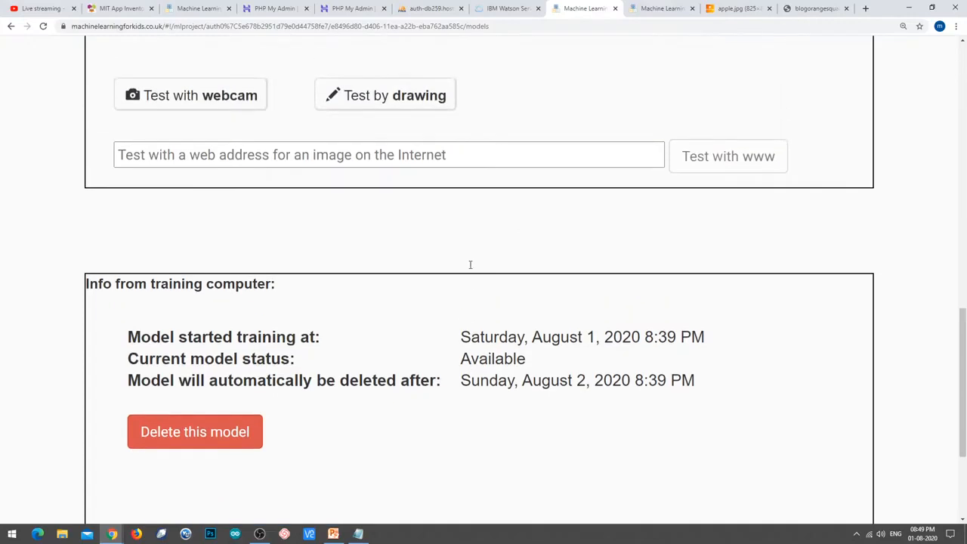
scroll(470, 270, "down", 1)
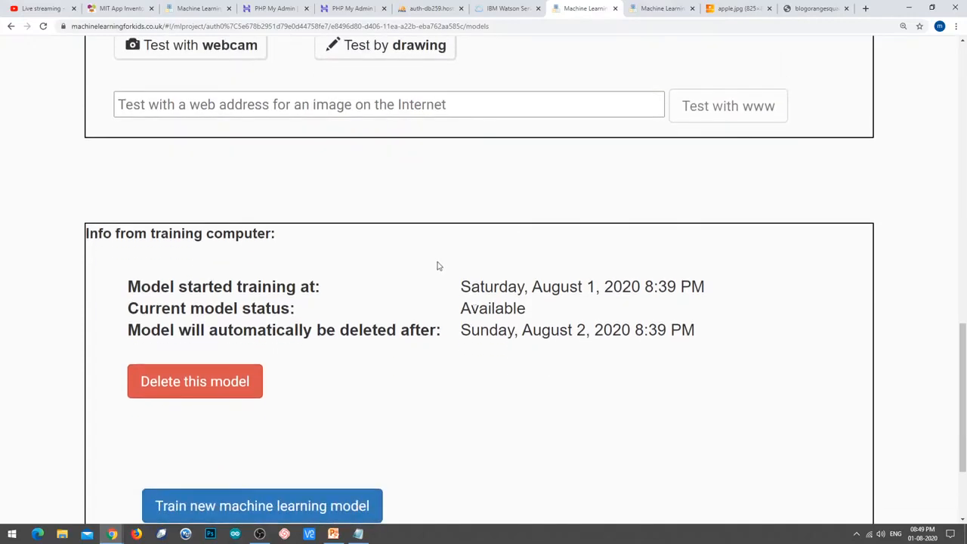
scroll(468, 273, "up", 1)
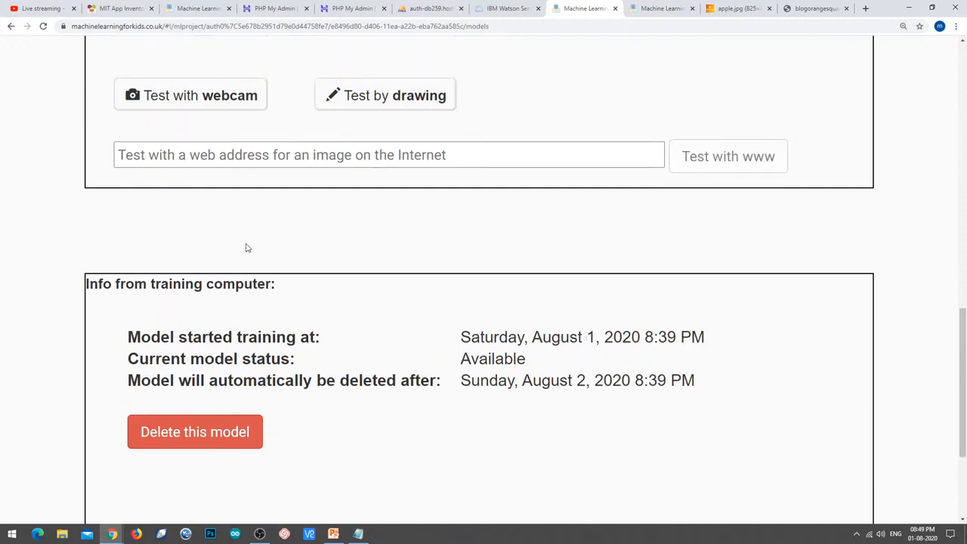
scroll(391, 292, "up", 2)
Test the model with the apple image's web address; it returns apple at 92% confidence.
left_click(648, 8)
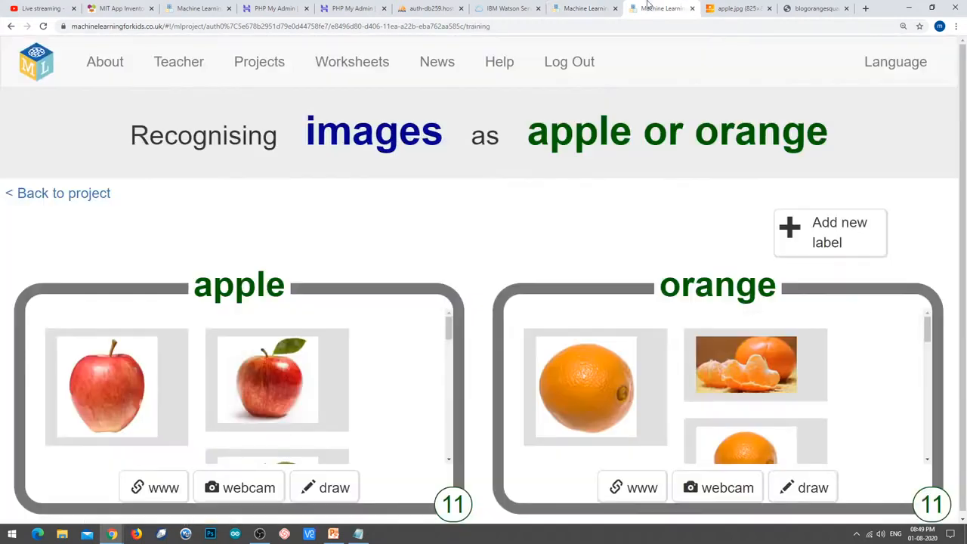
left_click(727, 8)
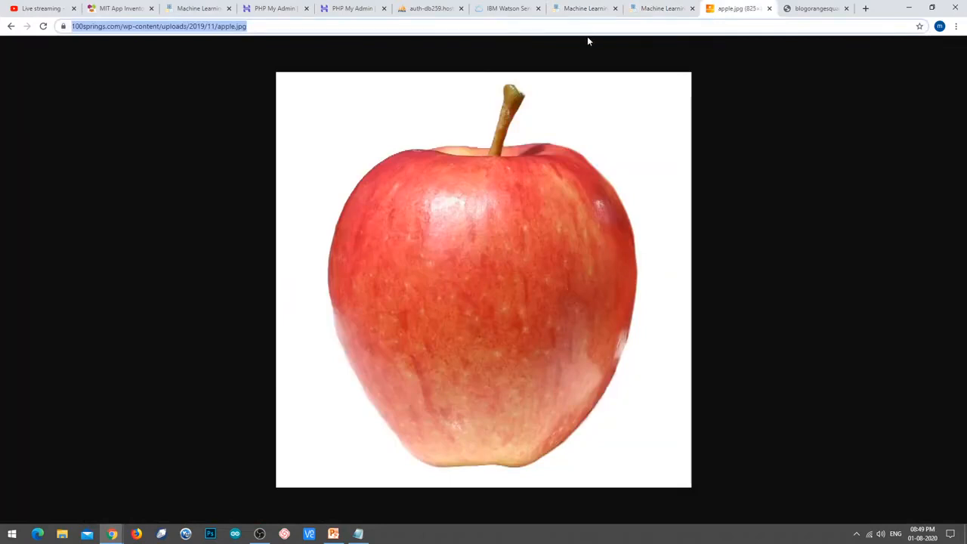
left_click(591, 8)
left_click(451, 262)
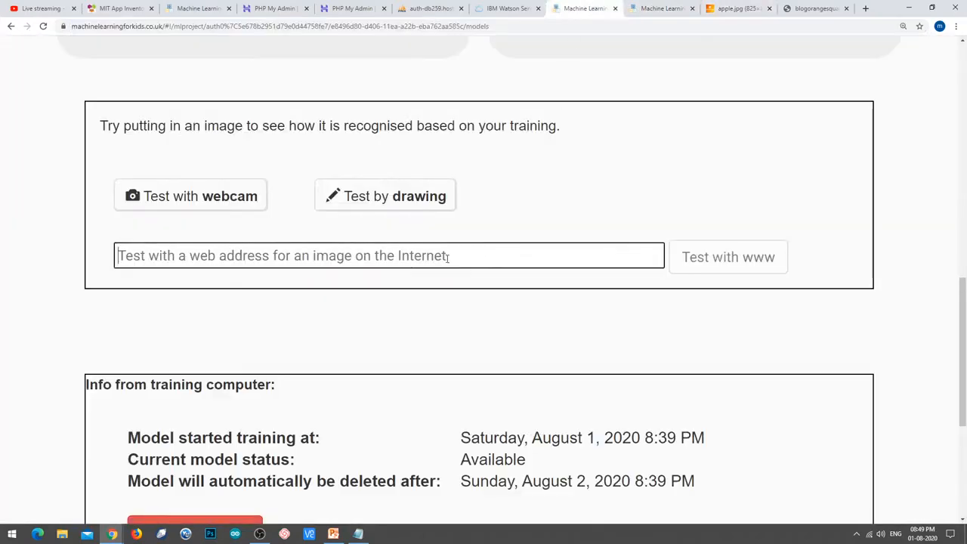
type("https://100springs.com/wp-content/uploads/2019/11/apple.jpg")
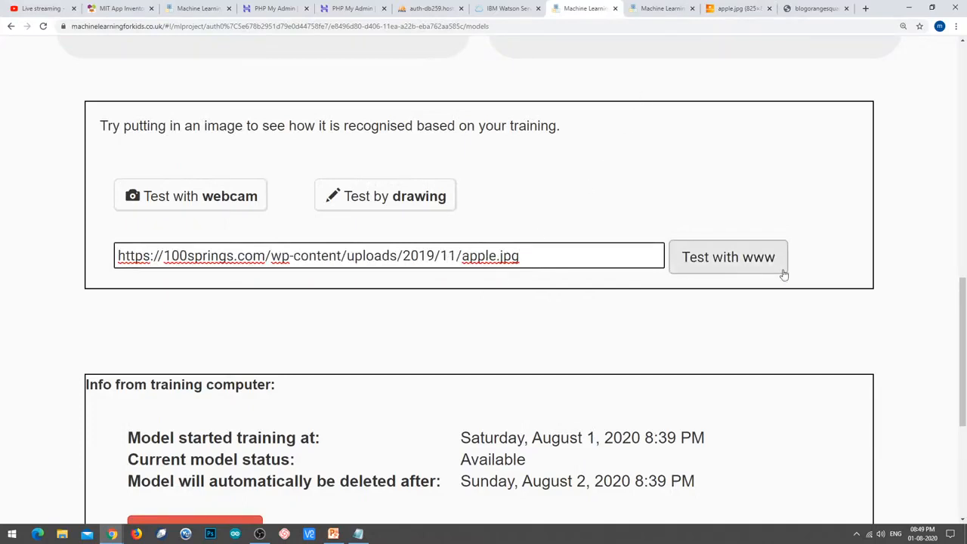
left_click(747, 262)
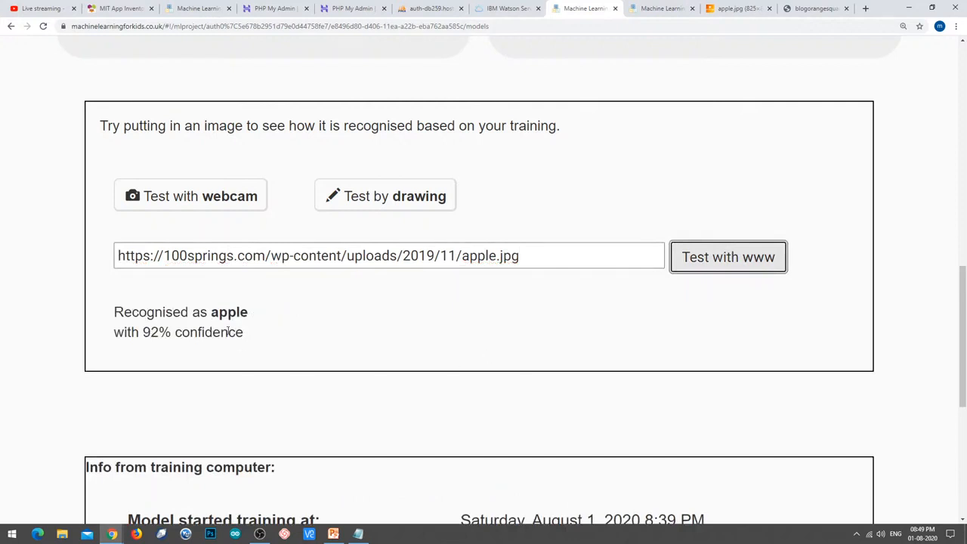
left_click_drag(212, 316, 255, 322)
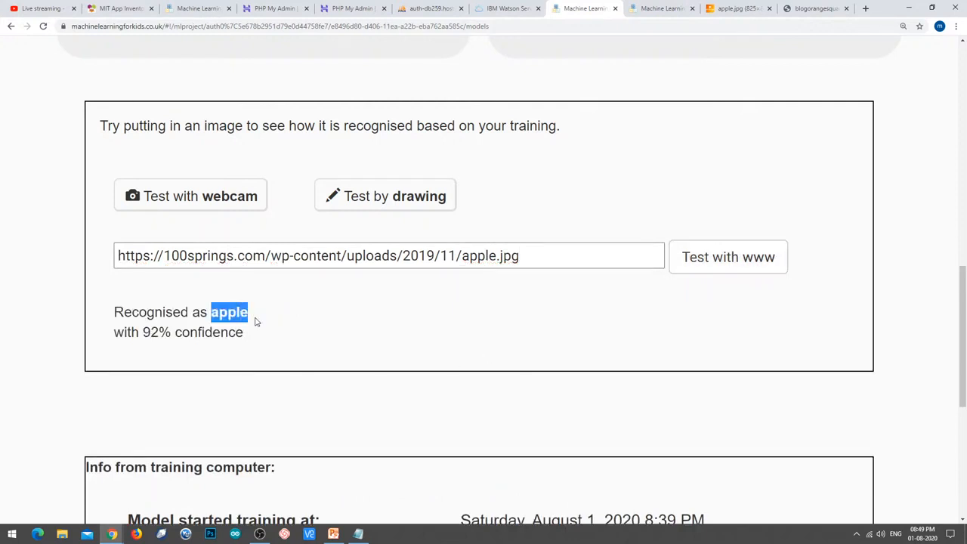
left_click_drag(143, 334, 169, 333)
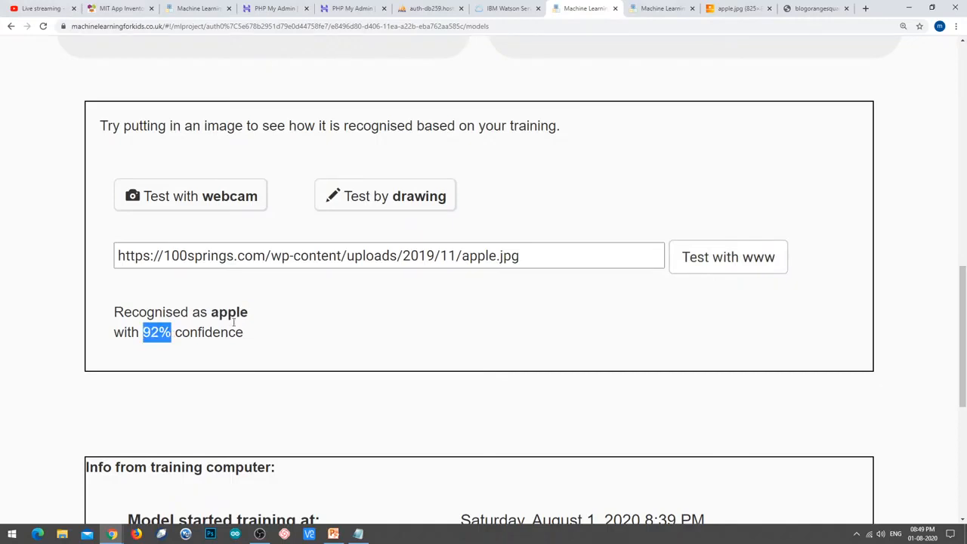
Test the model with the orange image's web address; it returns orange at 92%.
left_click(808, 10)
left_click(391, 26)
key("ctrl+c")
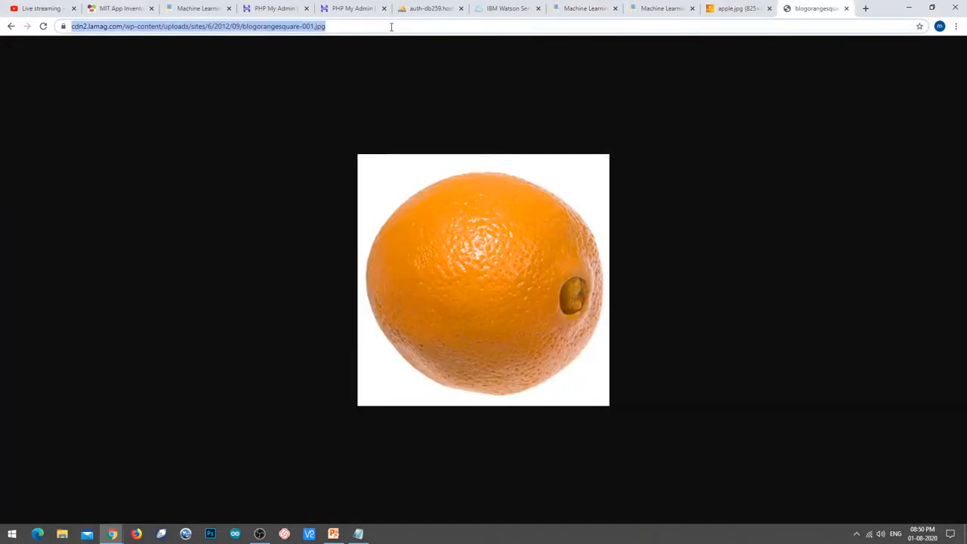
left_click(581, 8)
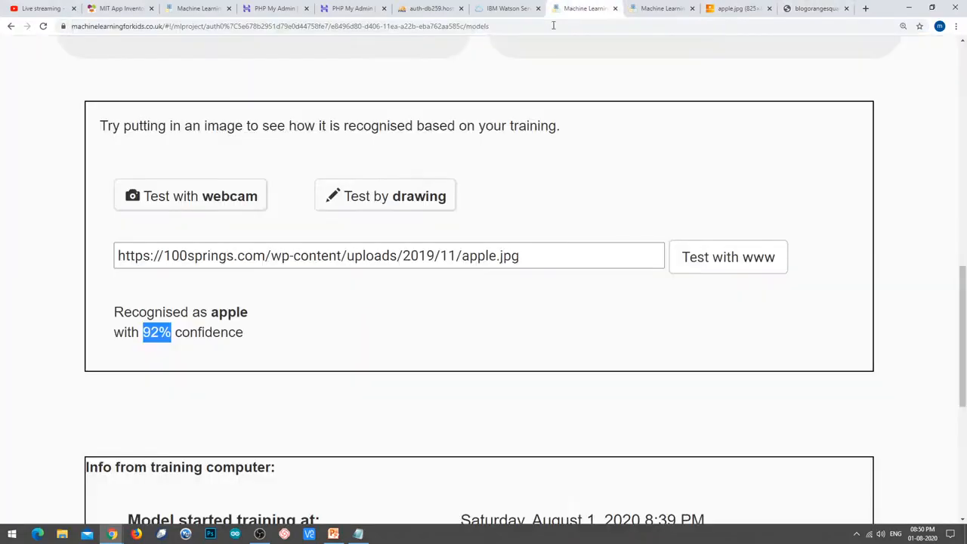
triple_click(473, 255)
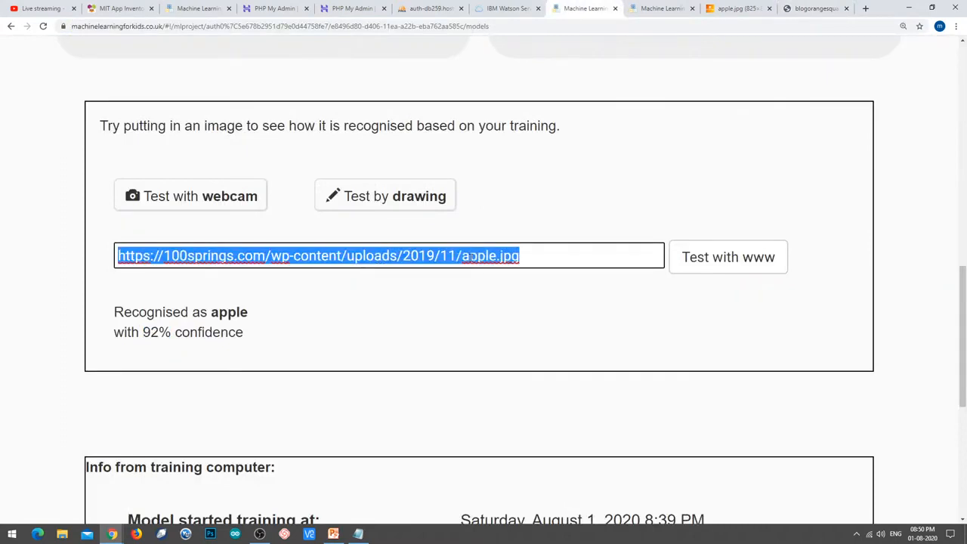
key("ctrl+v")
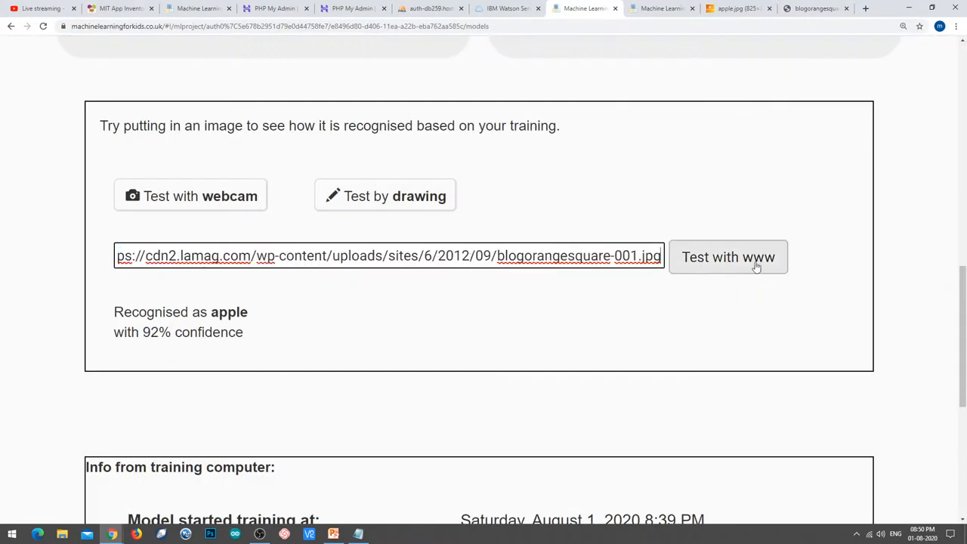
left_click(728, 257)
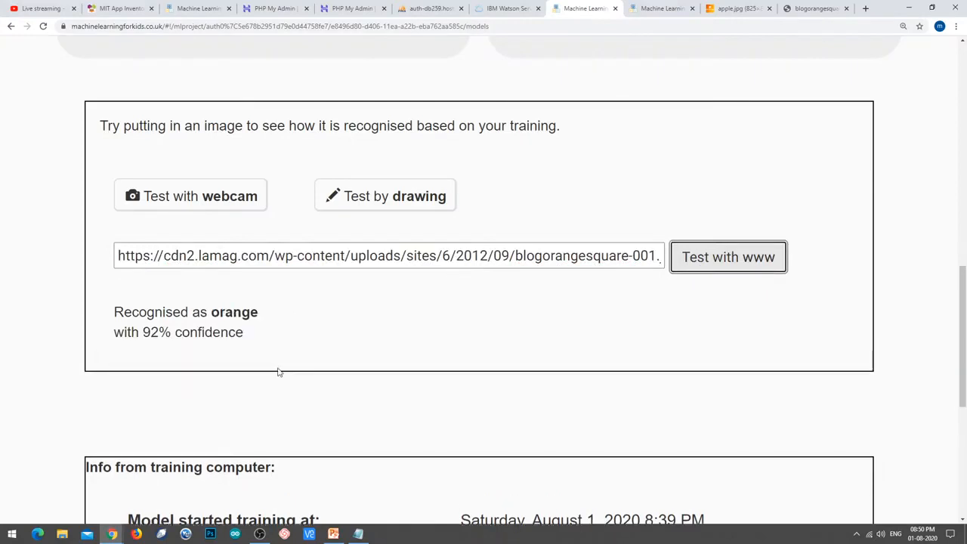
left_click_drag(212, 311, 258, 311)
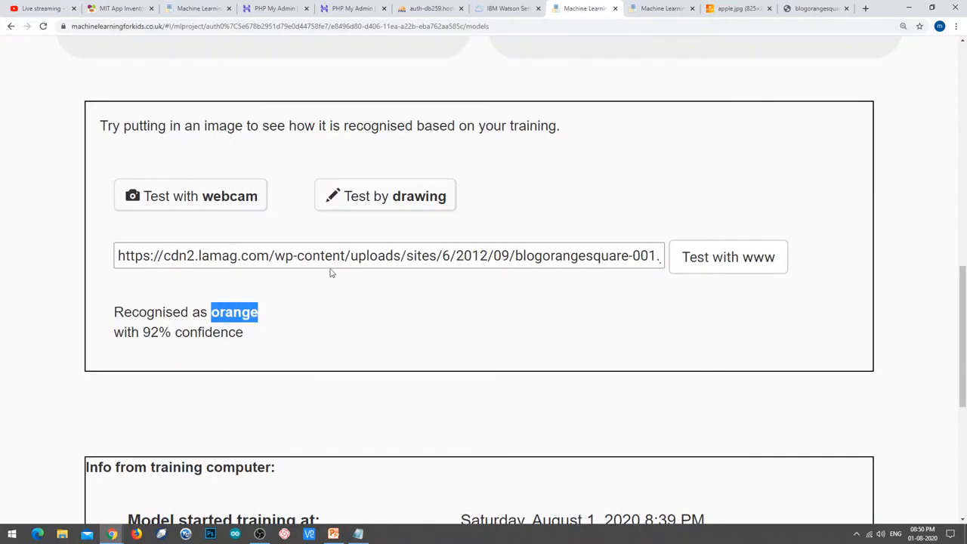
scroll(368, 315, "up", 1)
Return to the project overview and open the Make options for building an app.
scroll(368, 316, "up", 3)
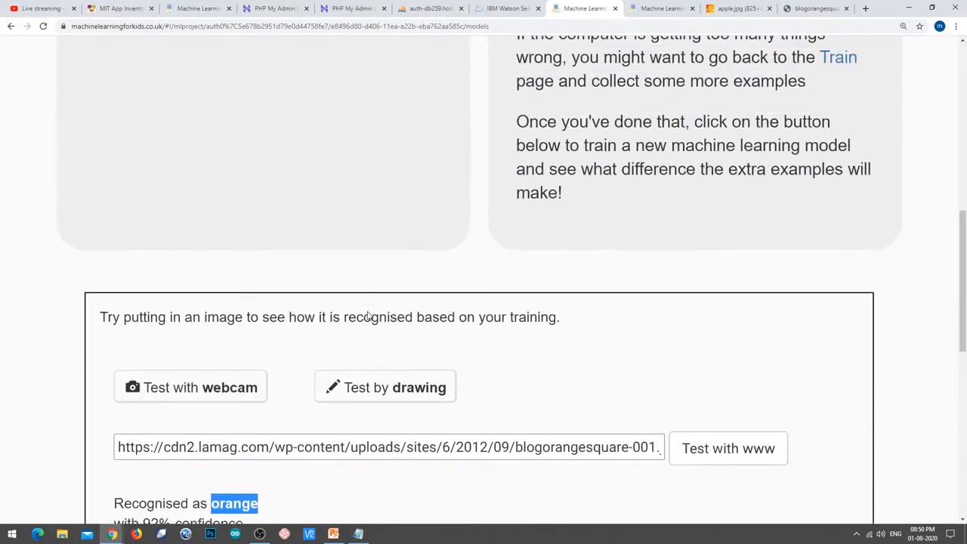
scroll(367, 313, "down", 3)
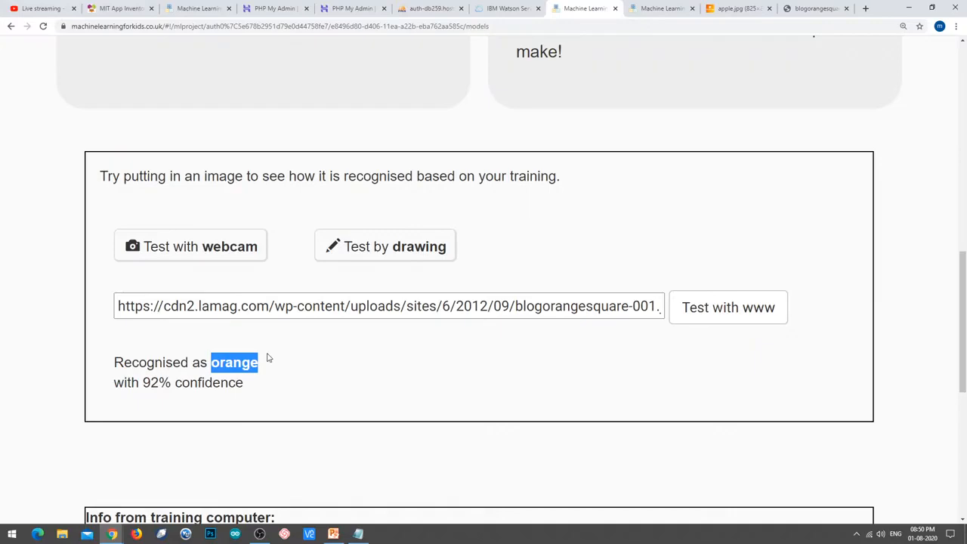
scroll(474, 342, "up", 5)
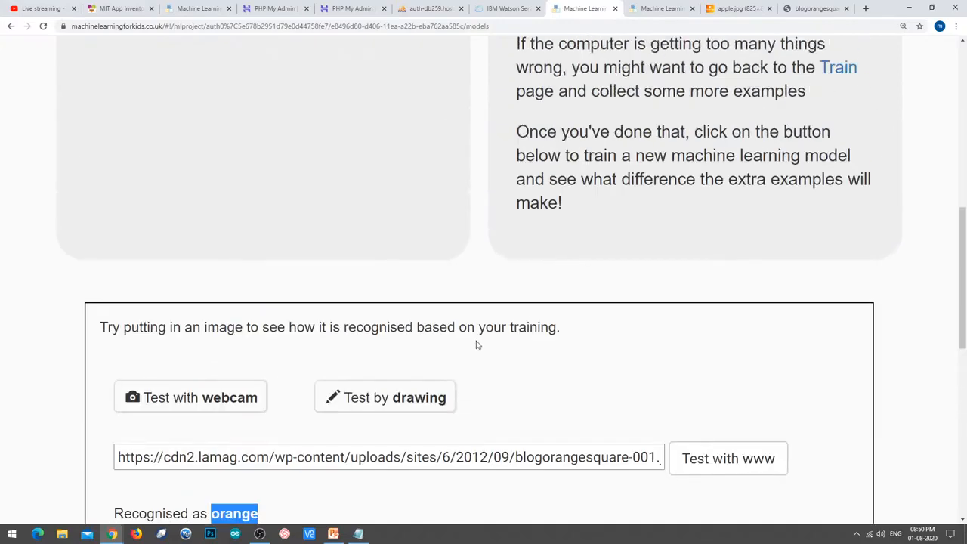
scroll(476, 345, "up", 4)
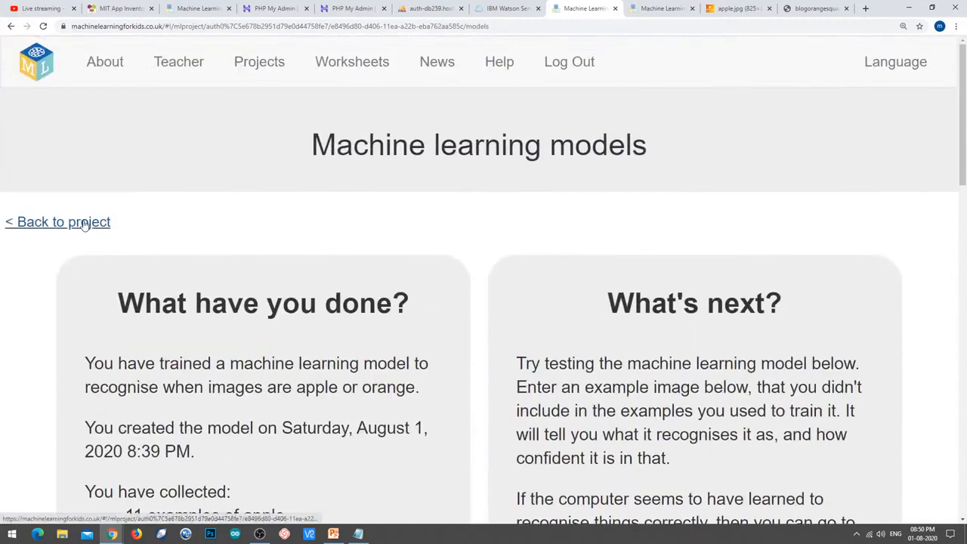
left_click(85, 225)
scroll(400, 274, "down", 3)
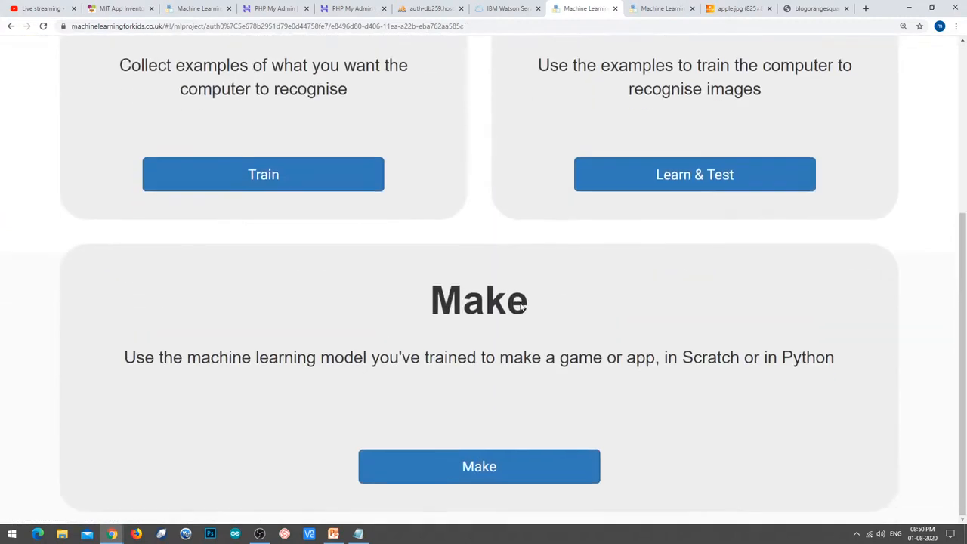
left_click_drag(424, 306, 534, 313)
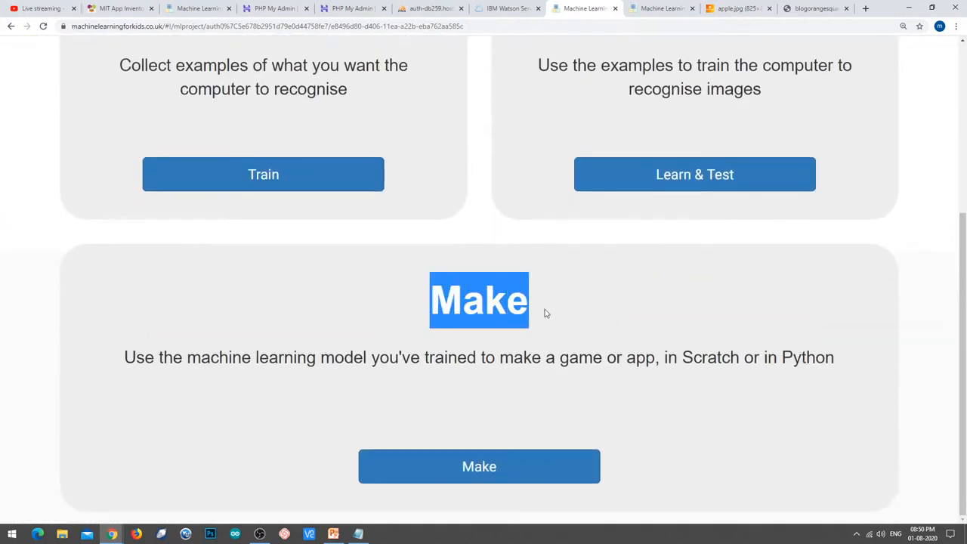
left_click(500, 471)
Open the project's App Inventor instructions and select its extension URL for copying.
scroll(647, 305, "down", 4)
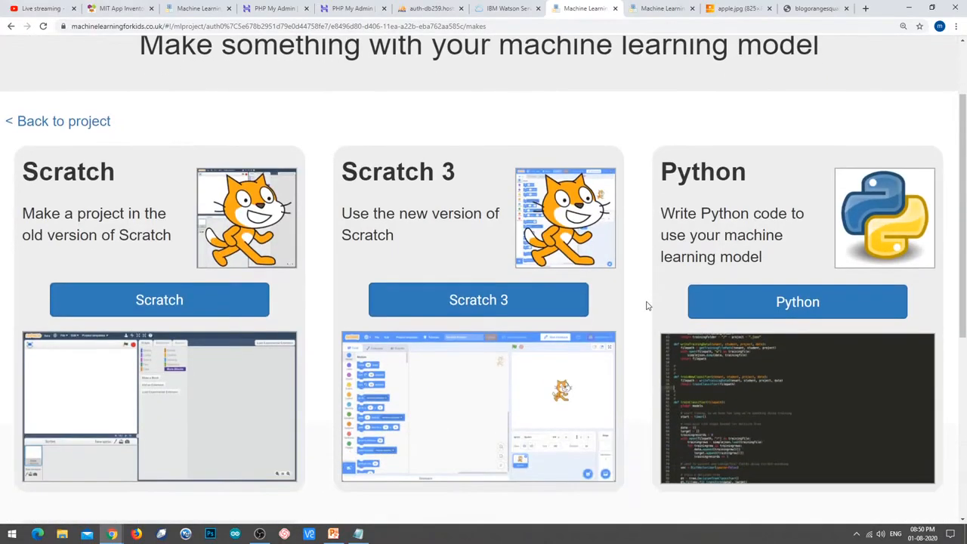
scroll(646, 305, "up", 2)
scroll(647, 305, "down", 3)
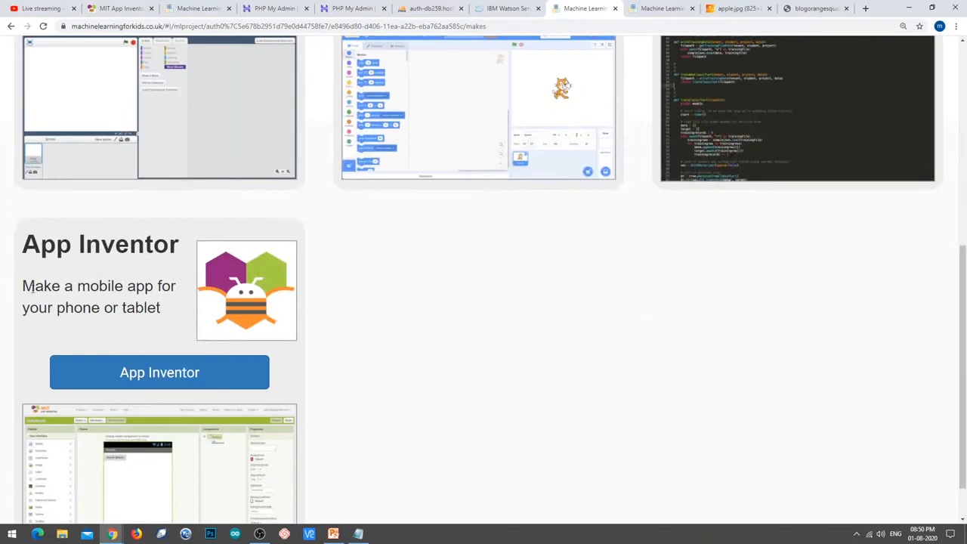
scroll(335, 342, "up", 3)
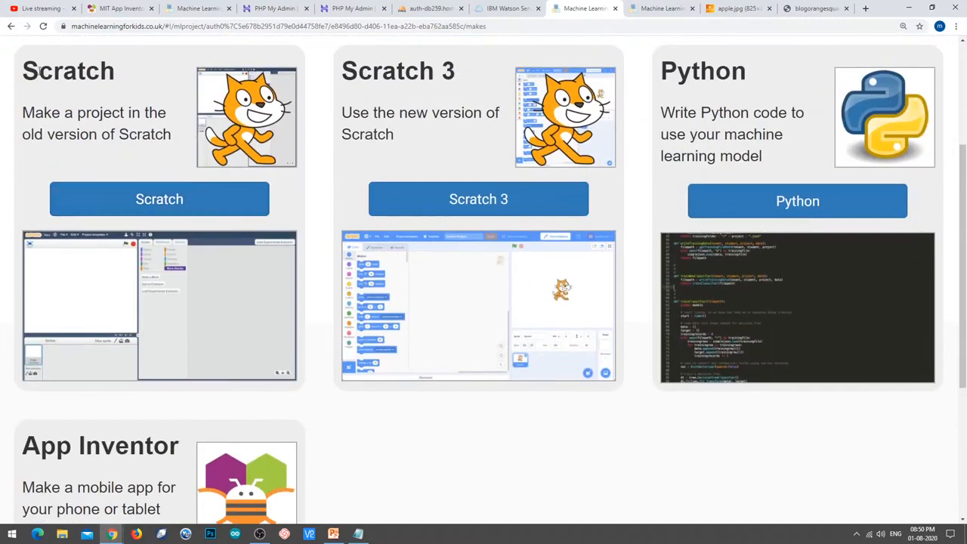
left_click_drag(22, 71, 115, 72)
left_click(328, 76)
scroll(291, 330, "down", 3)
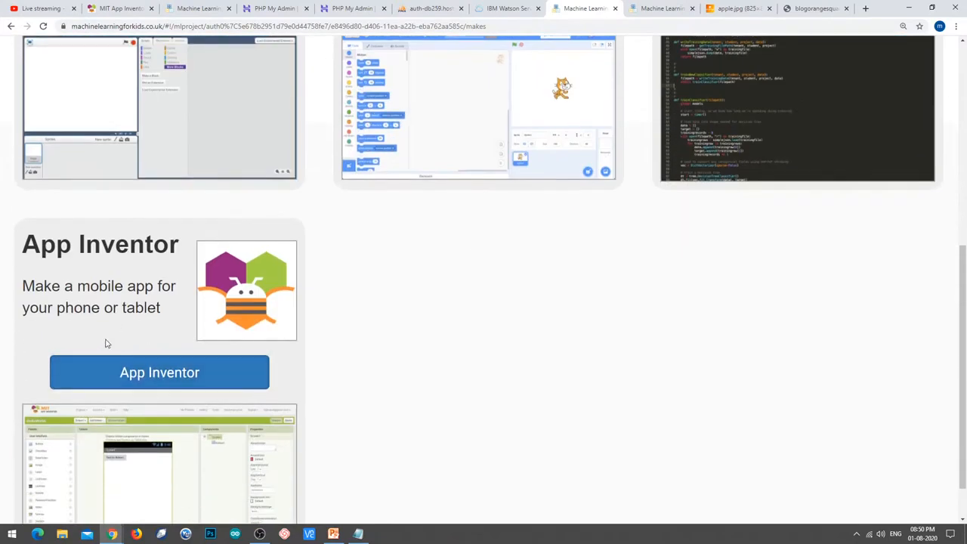
left_click(150, 377)
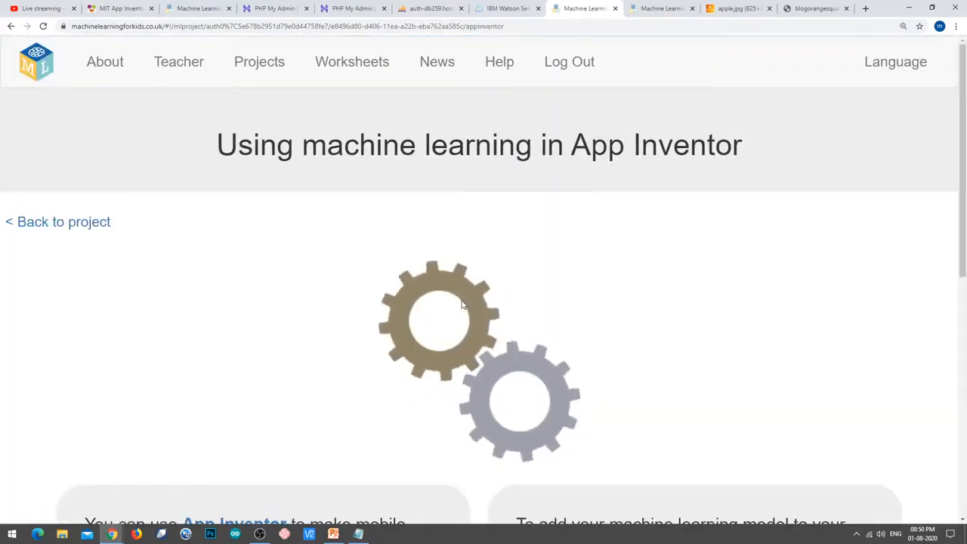
scroll(498, 227, "down", 3)
scroll(508, 229, "up", 1)
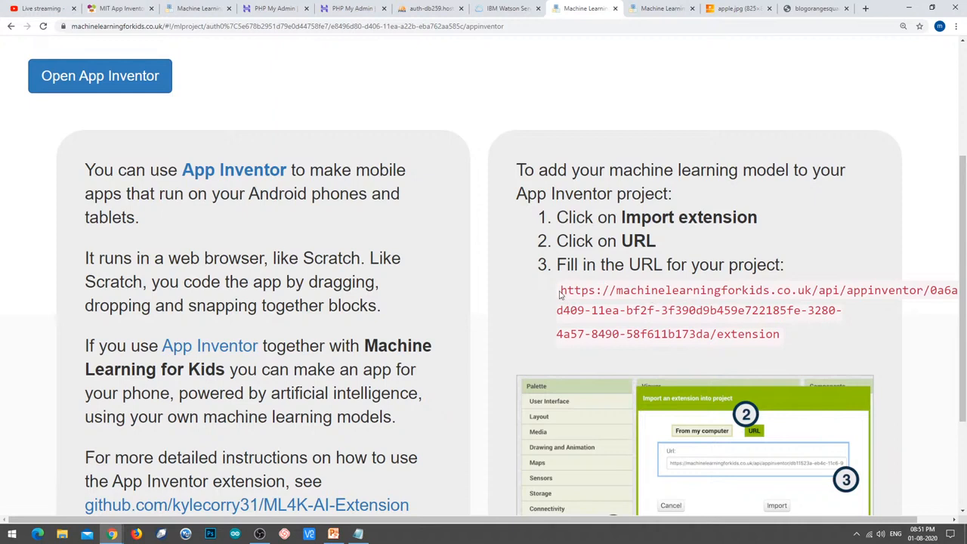
left_click_drag(559, 295, 783, 343)
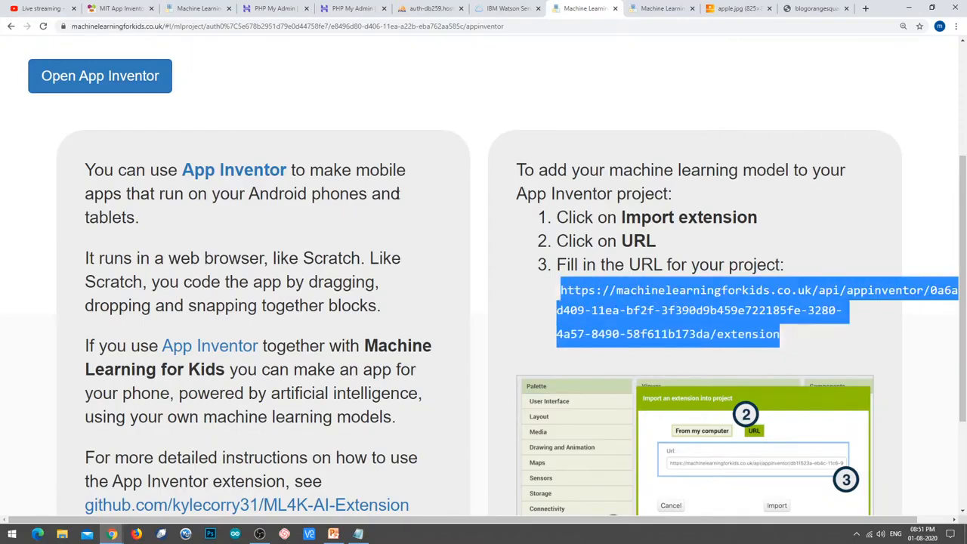
left_click(222, 6)
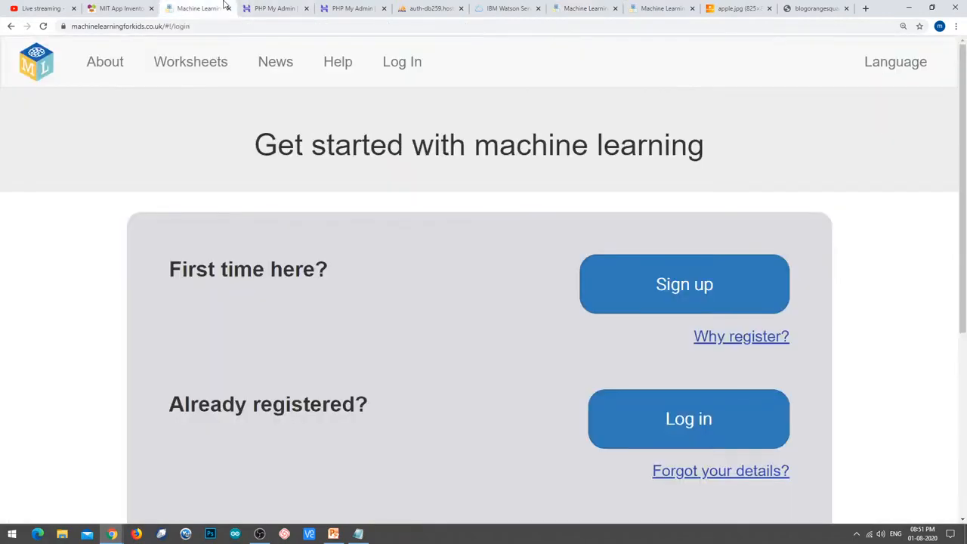
Paste the ML4K extension URL into App Inventor's Import extension dialog (URL option) and import it.
left_click(120, 8)
scroll(124, 268, "down", 1)
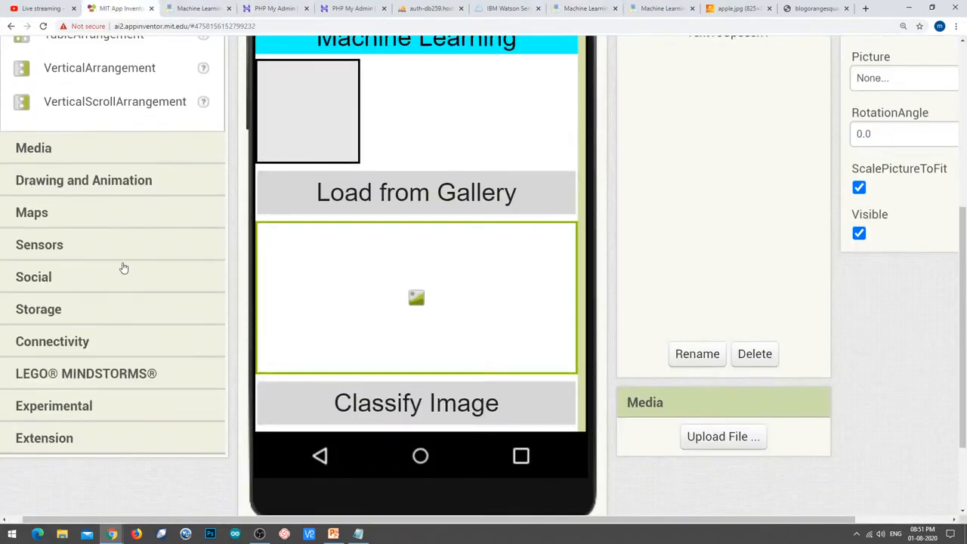
scroll(124, 267, "down", 3)
left_click(71, 332)
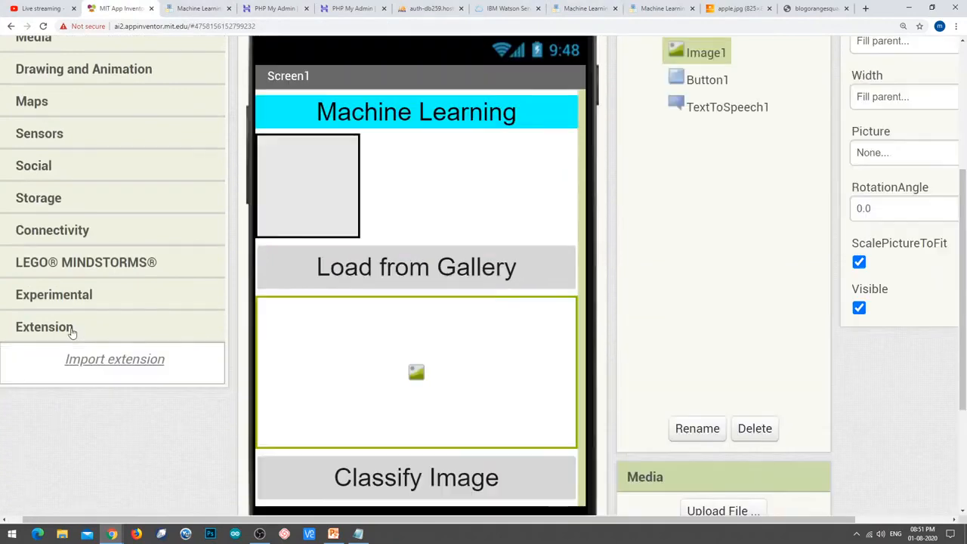
left_click(114, 366)
left_click(484, 206)
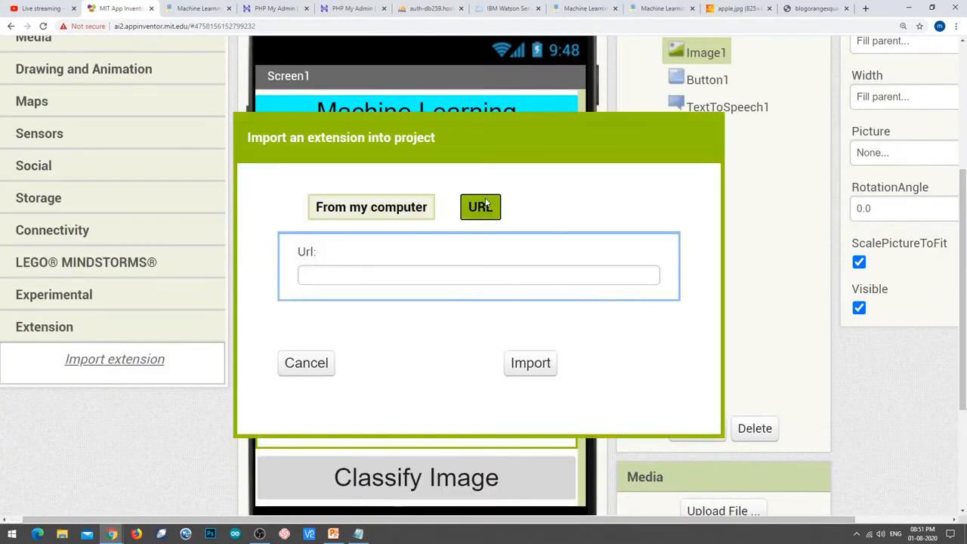
left_click(453, 277)
key("ctrl+v")
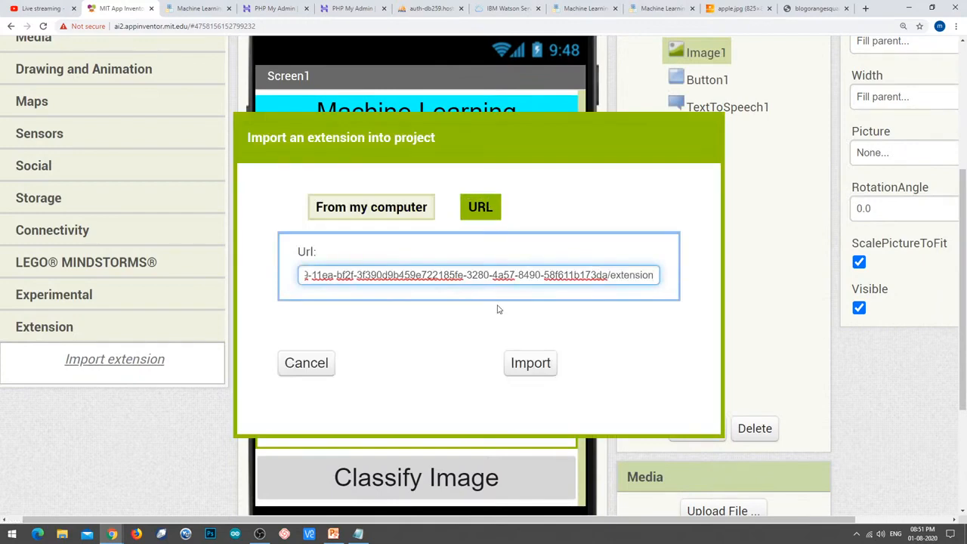
left_click(525, 363)
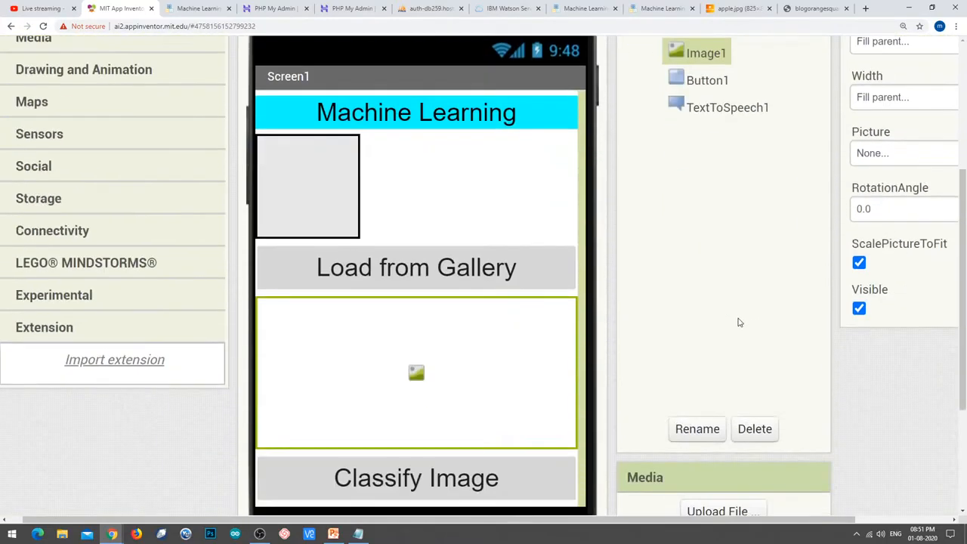
Recheck the ML4K instructions, then drop an ML4KComponent into the Viewer as ML4KComponent1.
scroll(739, 322, "down", 2)
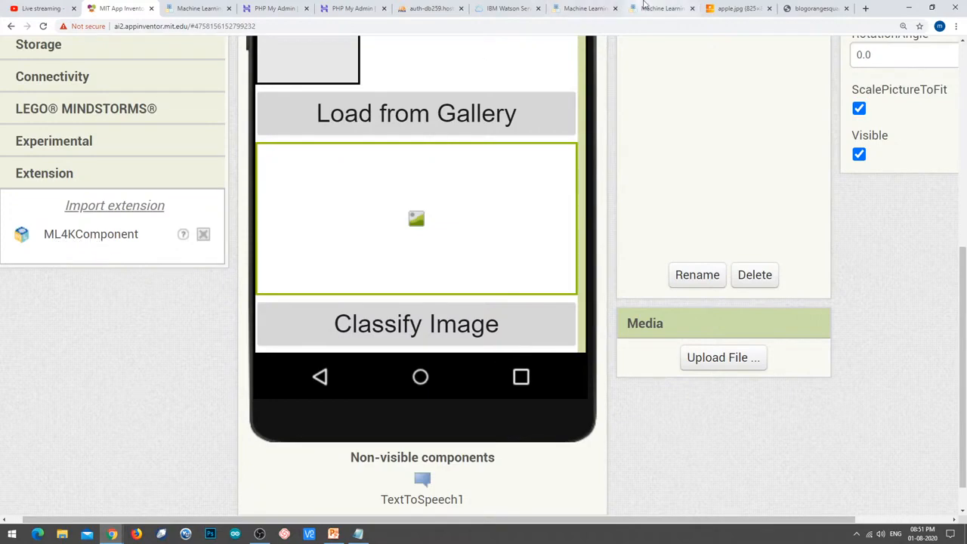
left_click(643, 8)
left_click(589, 9)
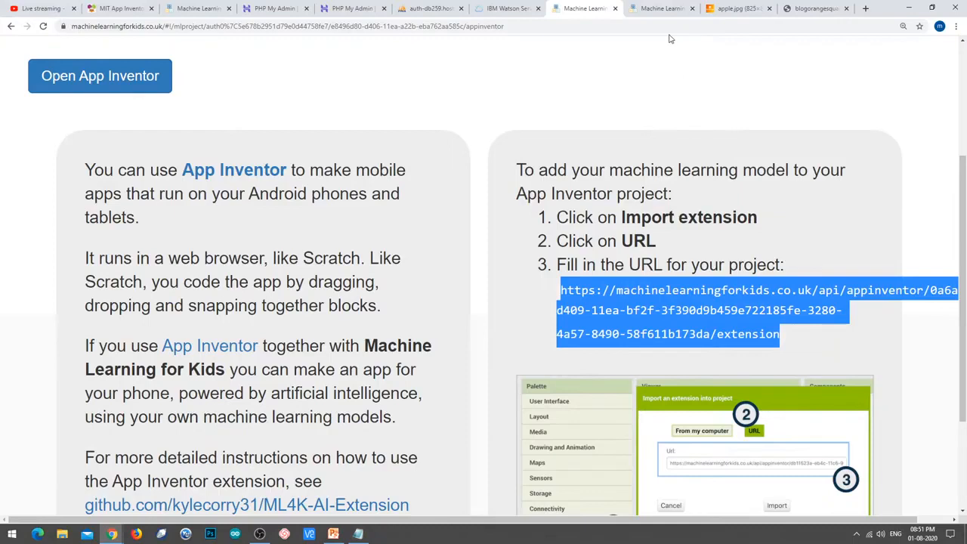
left_click(114, 8)
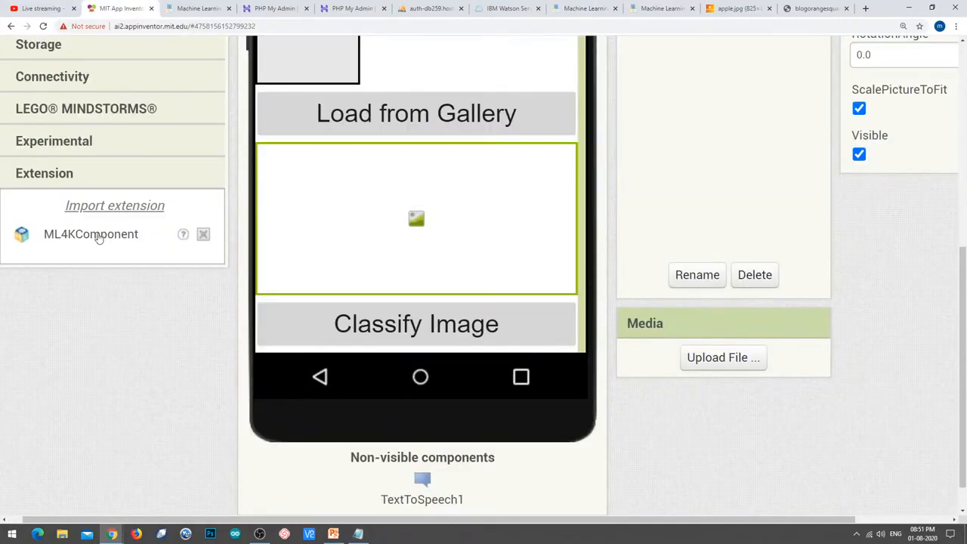
left_click_drag(100, 236, 432, 244)
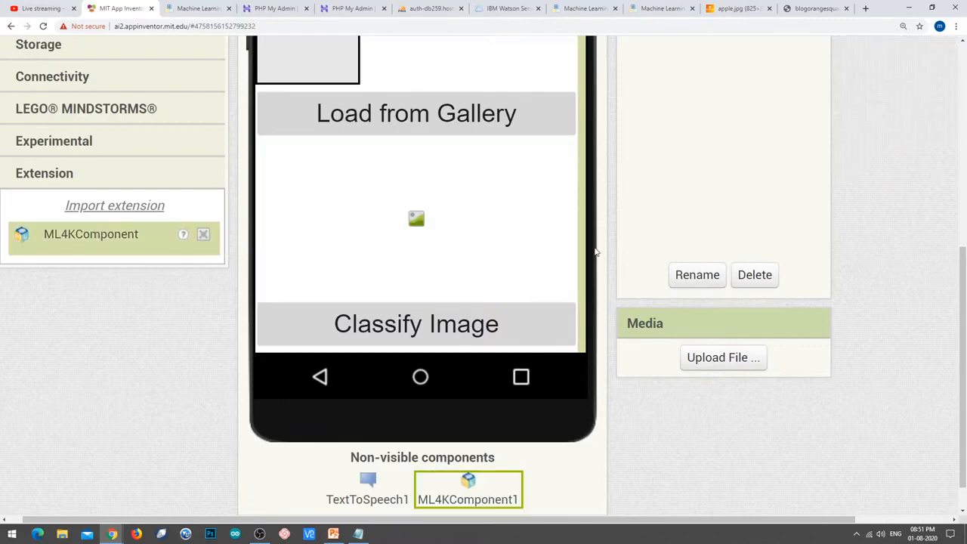
Select just the project ID portion of the ML4K extension URL.
scroll(843, 244, "up", 5)
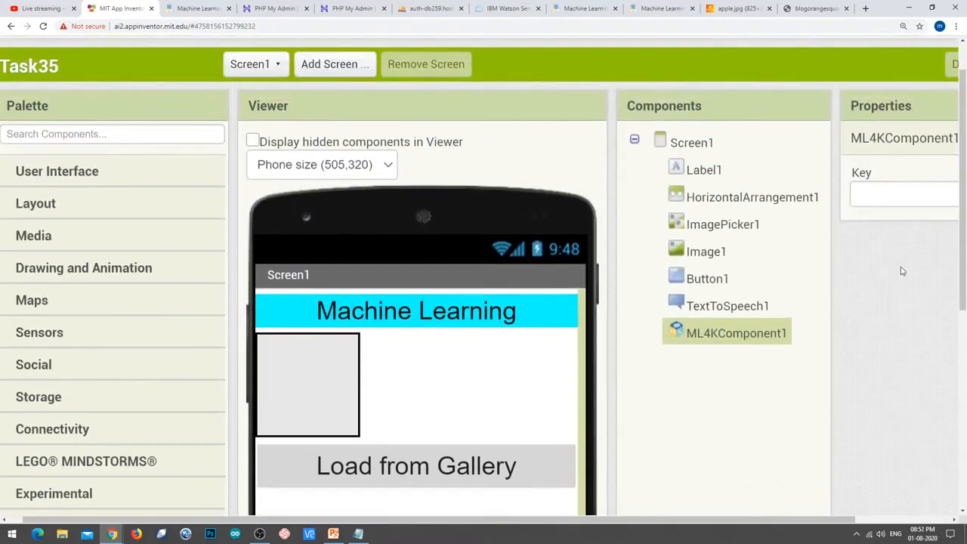
left_click(897, 196)
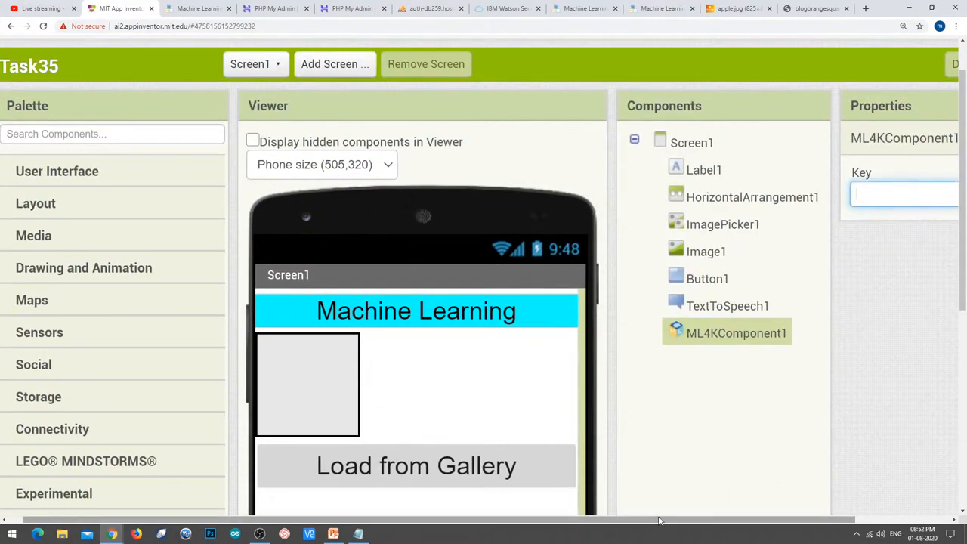
left_click_drag(658, 520, 796, 515)
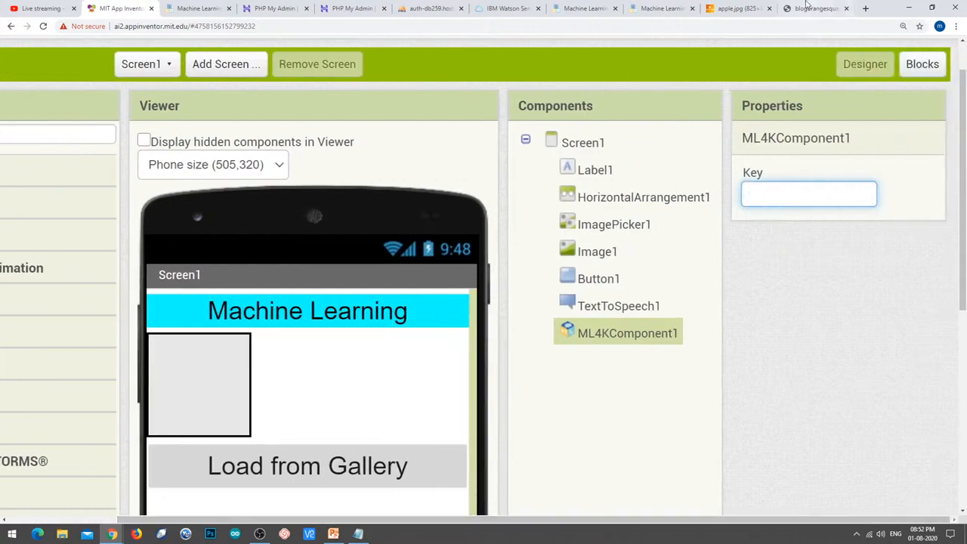
left_click(562, 6)
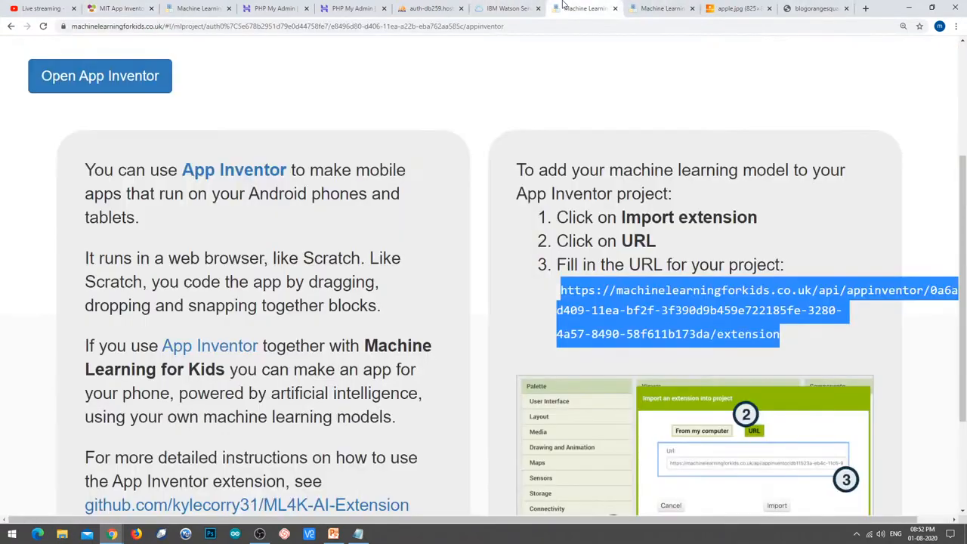
scroll(721, 306, "down", 3)
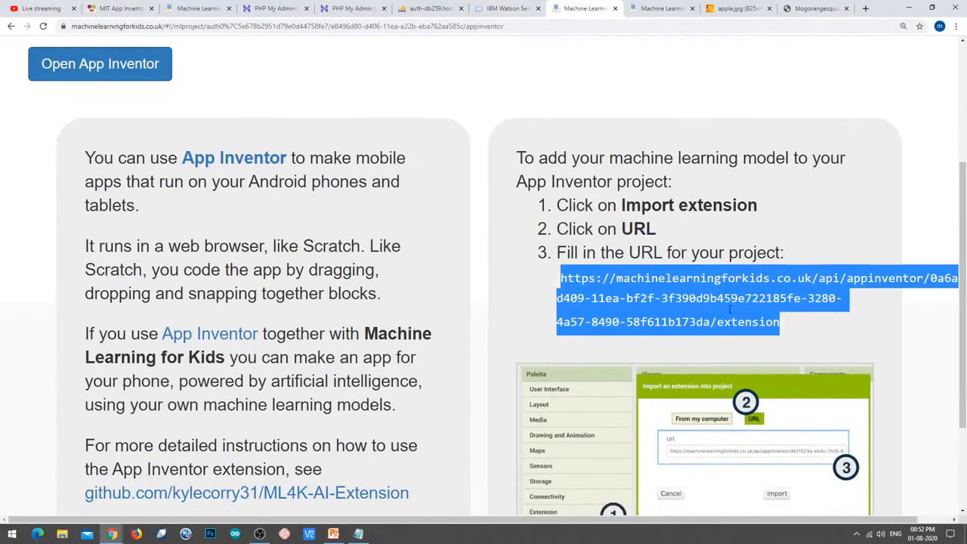
scroll(727, 309, "up", 2)
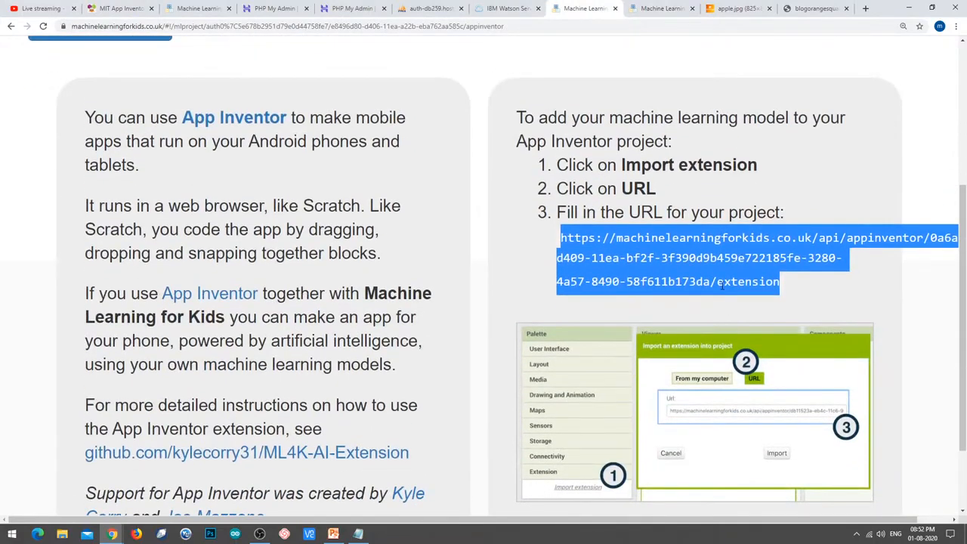
left_click_drag(786, 519, 819, 521)
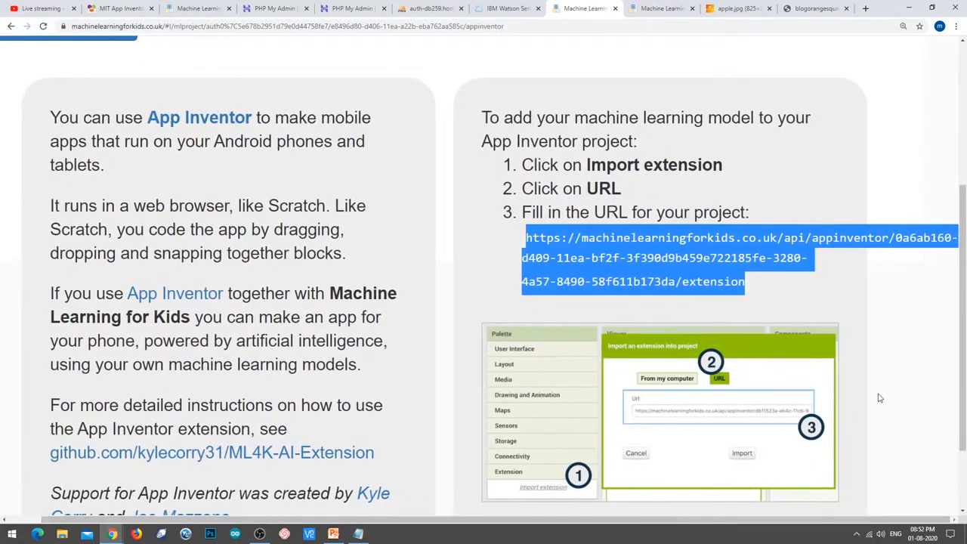
left_click(899, 278)
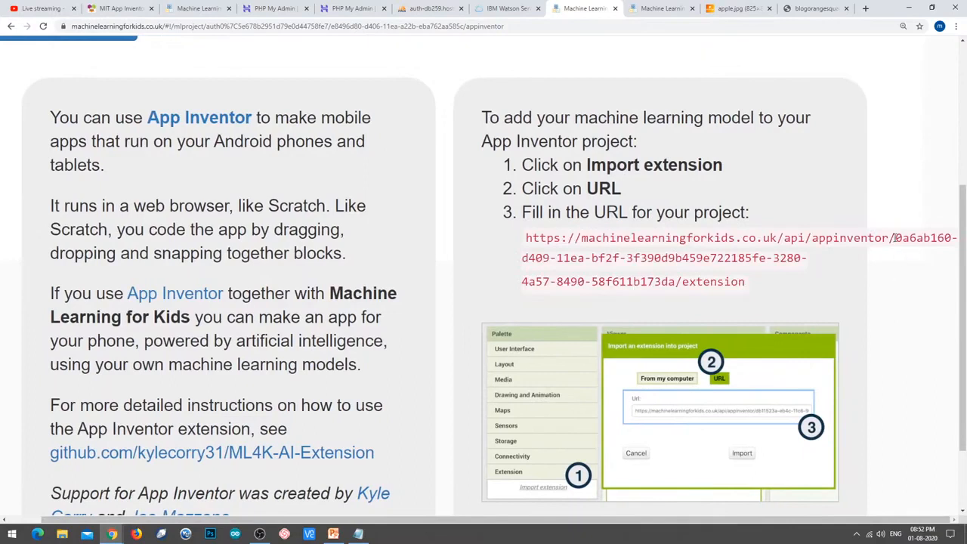
left_click_drag(895, 237, 676, 281)
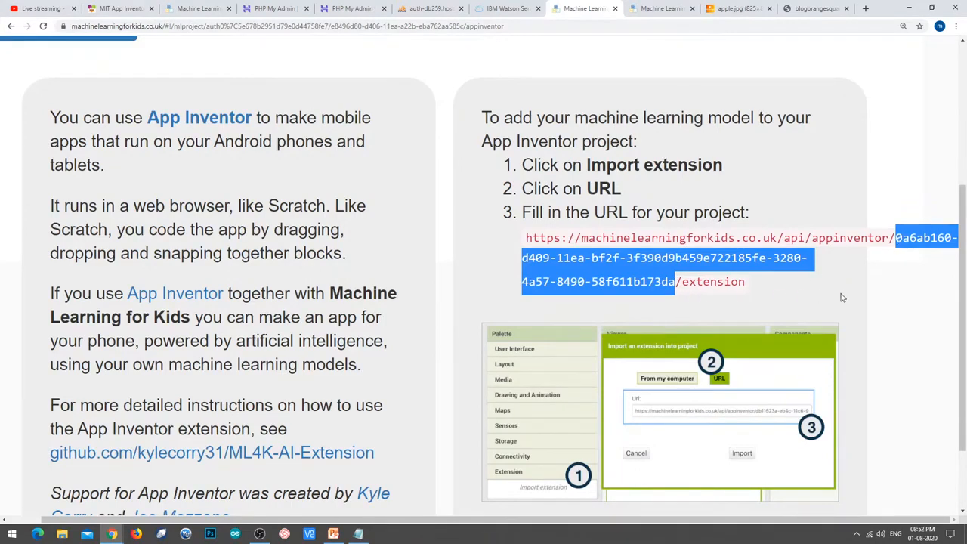
Paste the project ID into ML4KComponent1's Key property and commit it.
left_click(121, 8)
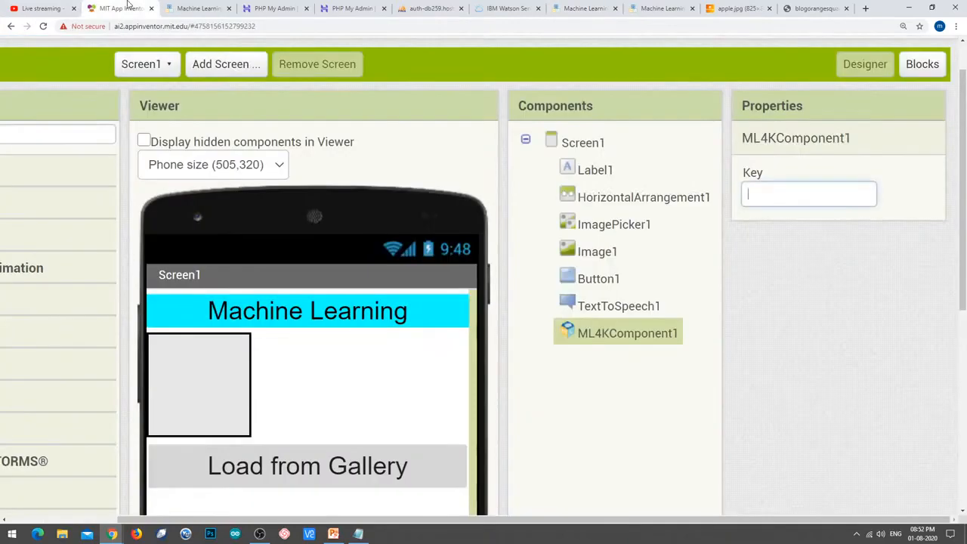
key("ctrl+v")
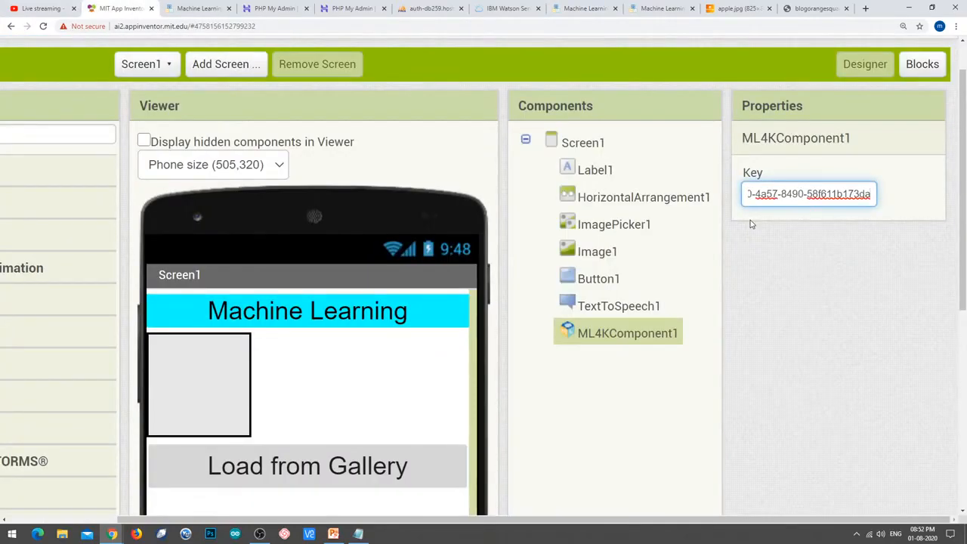
key("Home")
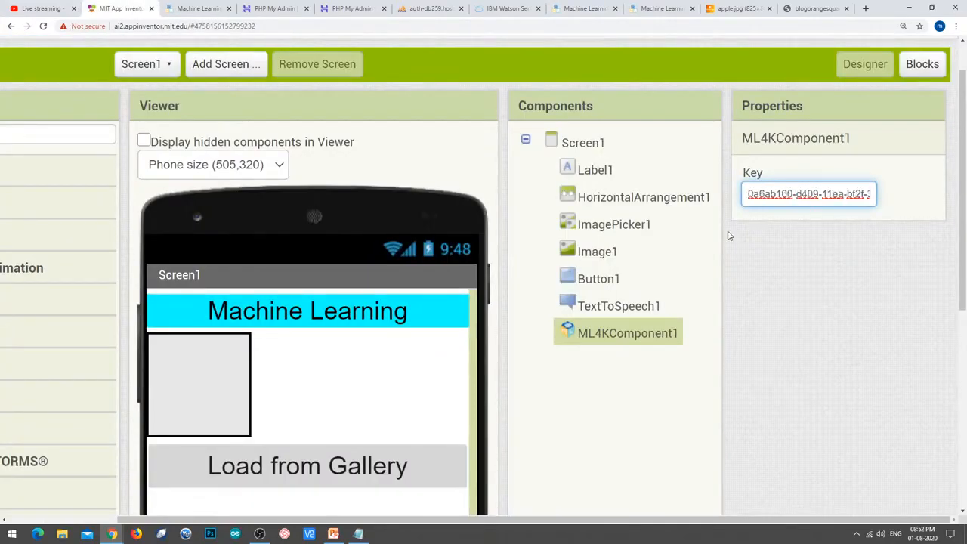
left_click(761, 287)
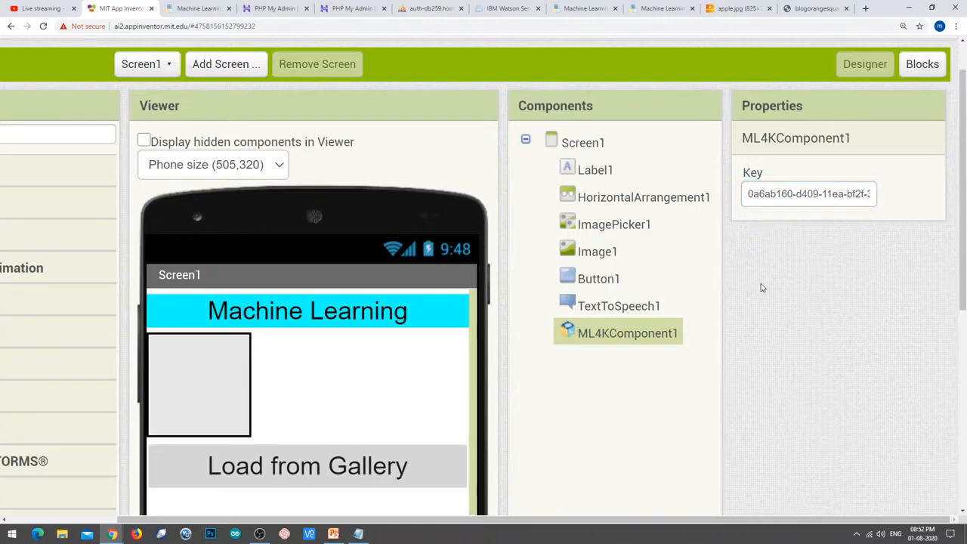
left_click(636, 316)
left_click(769, 193)
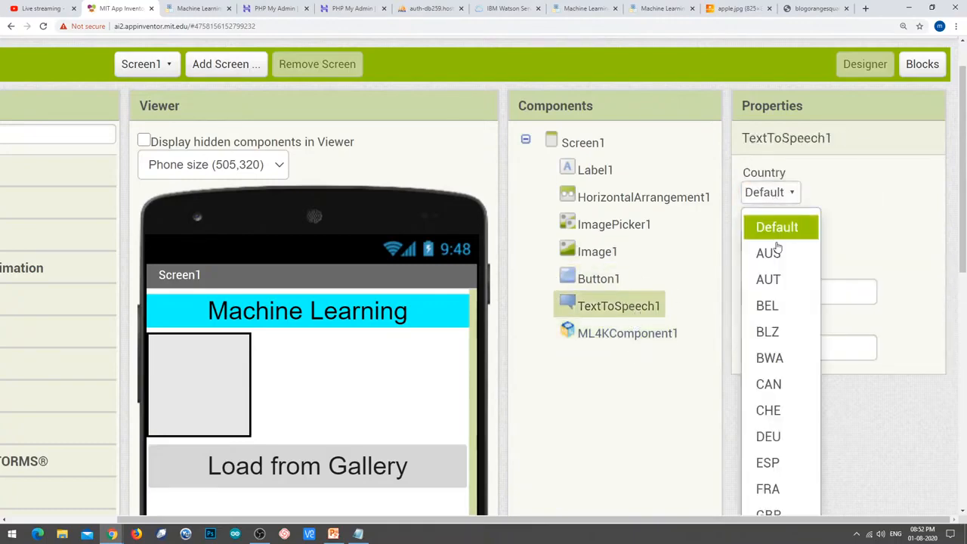
scroll(809, 423, "down", 2)
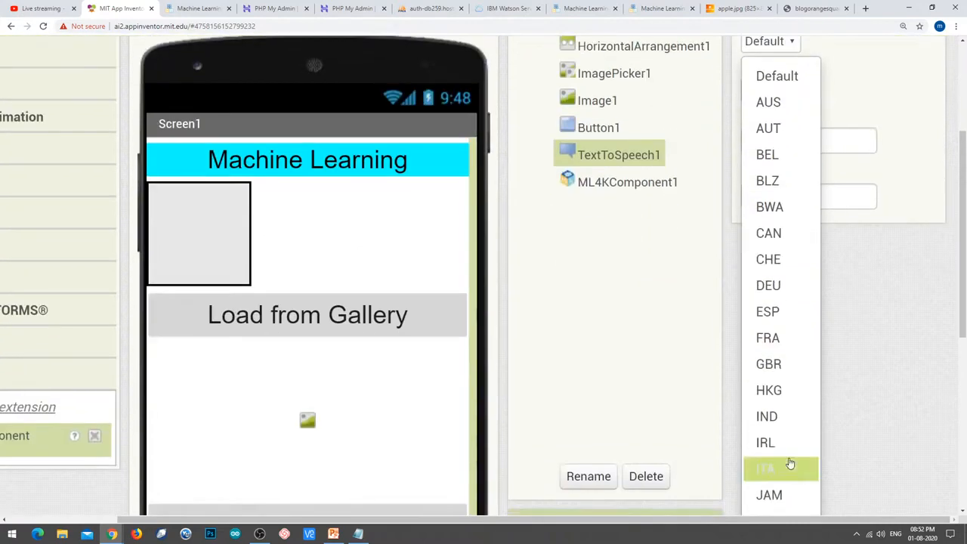
left_click(767, 416)
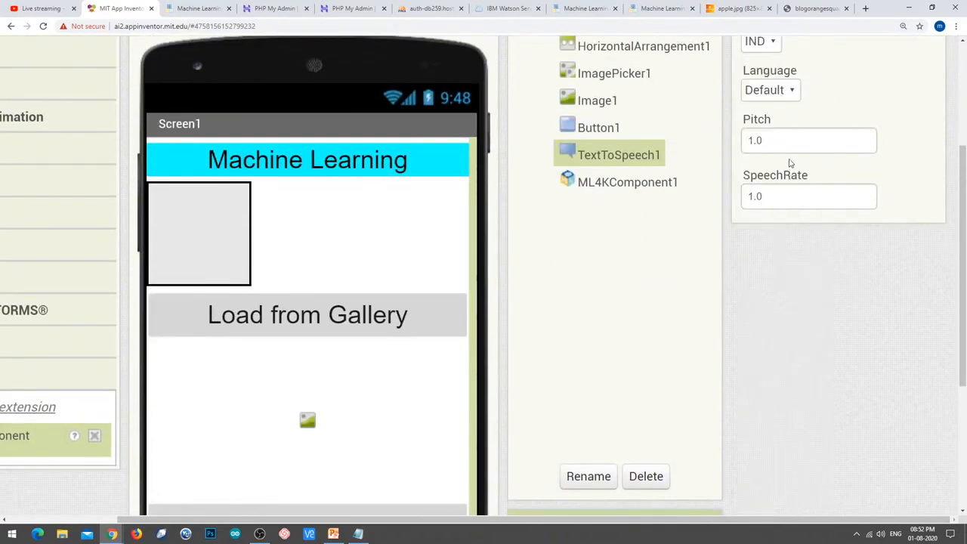
left_click(769, 91)
left_click(781, 185)
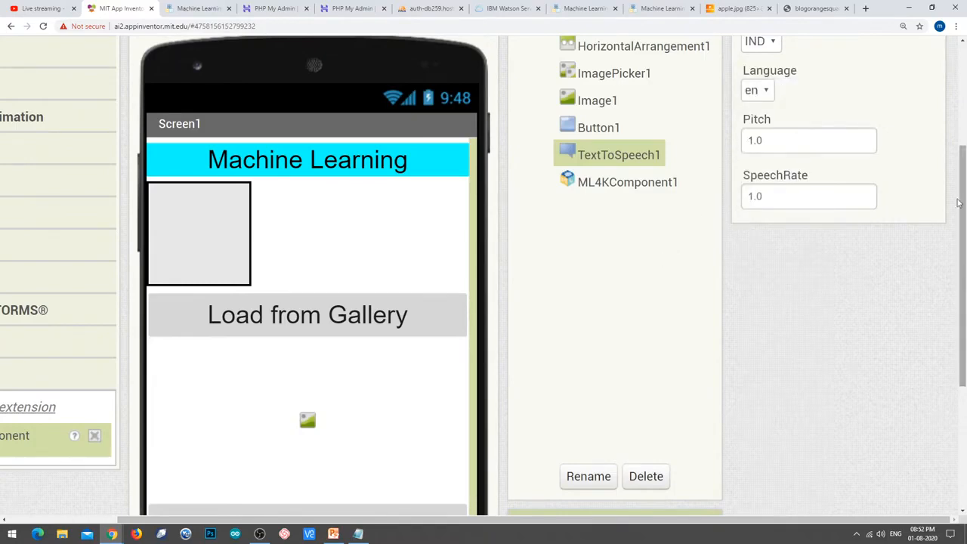
scroll(953, 132, "up", 3)
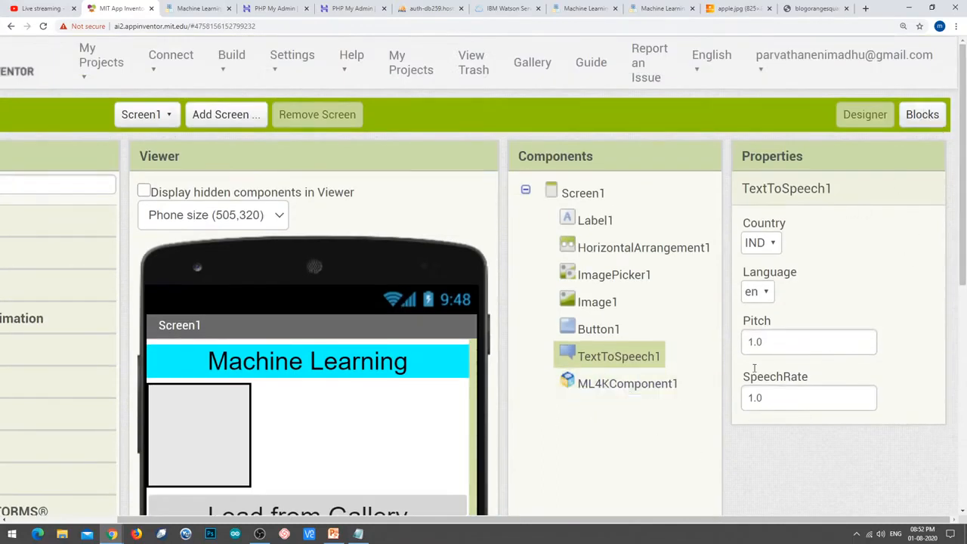
In the Blocks editor, place a when ImagePicker1.AfterPicking event block on the workspace.
left_click(922, 114)
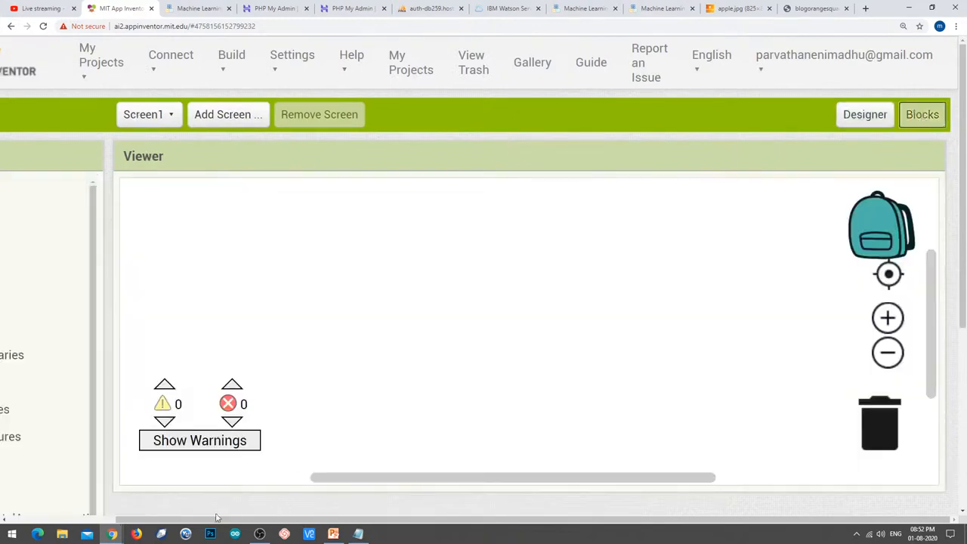
left_click_drag(126, 520, 15, 519)
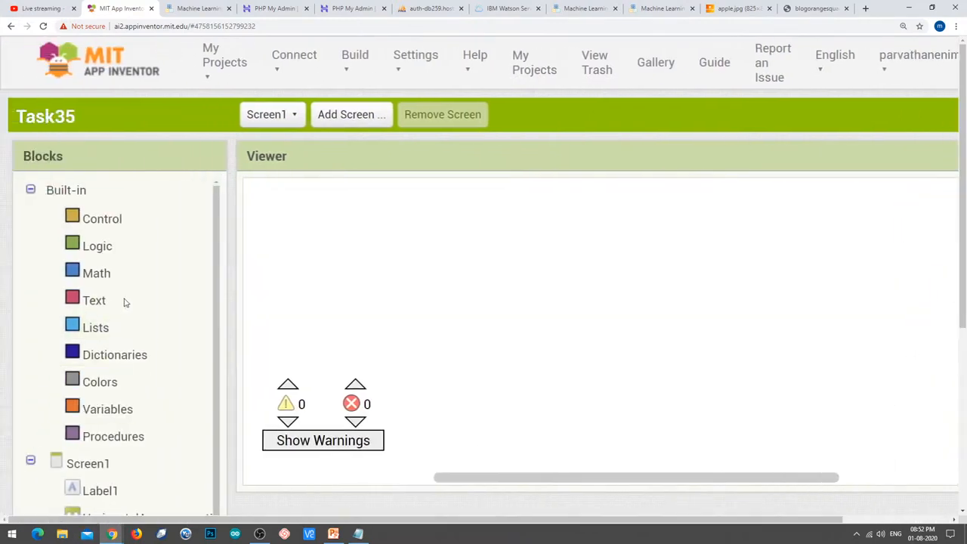
scroll(126, 303, "down", 1)
scroll(121, 324, "down", 2)
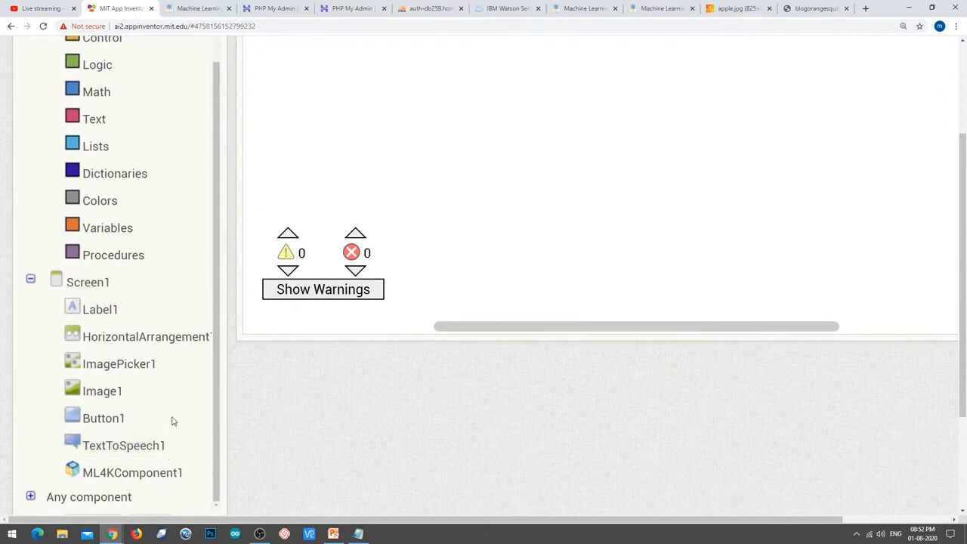
left_click(106, 423)
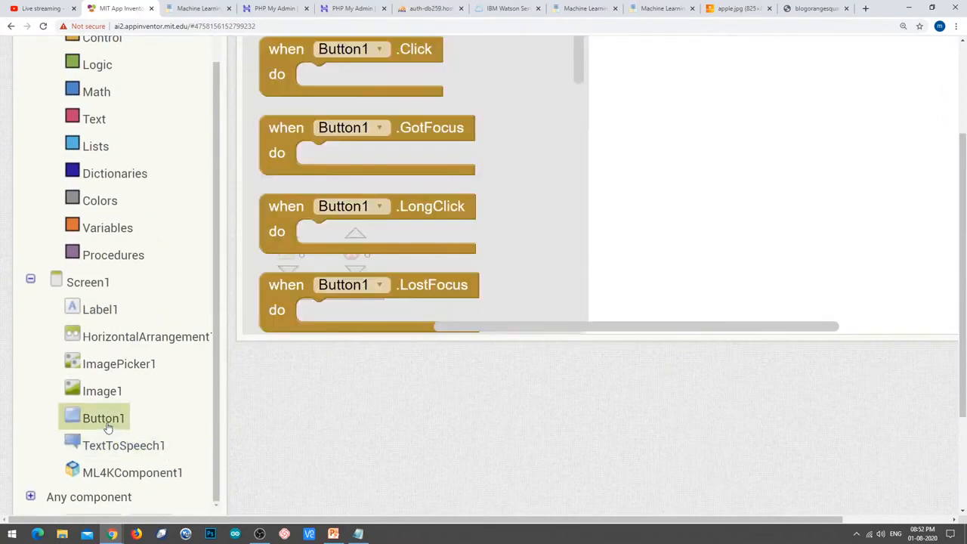
left_click(637, 259)
left_click(145, 371)
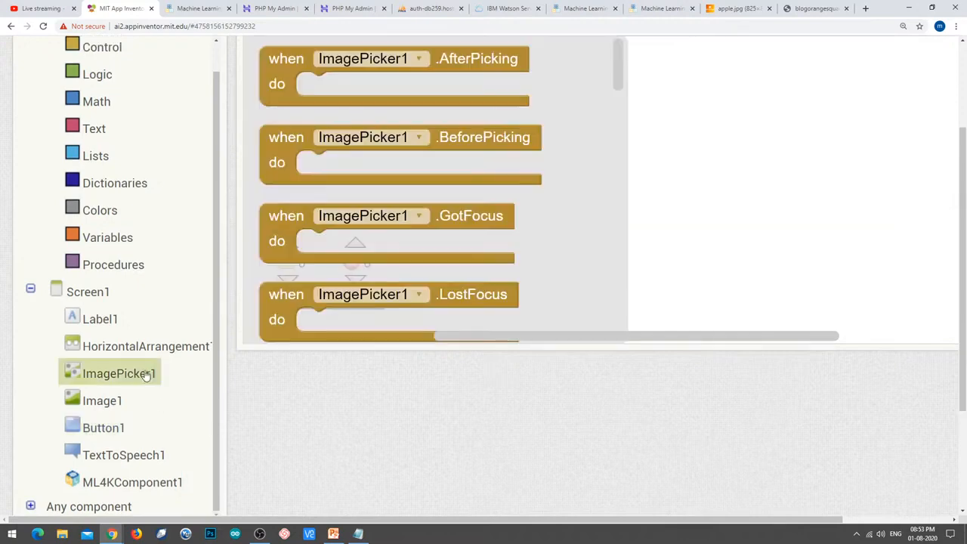
scroll(469, 151, "down", 5)
left_click(432, 169)
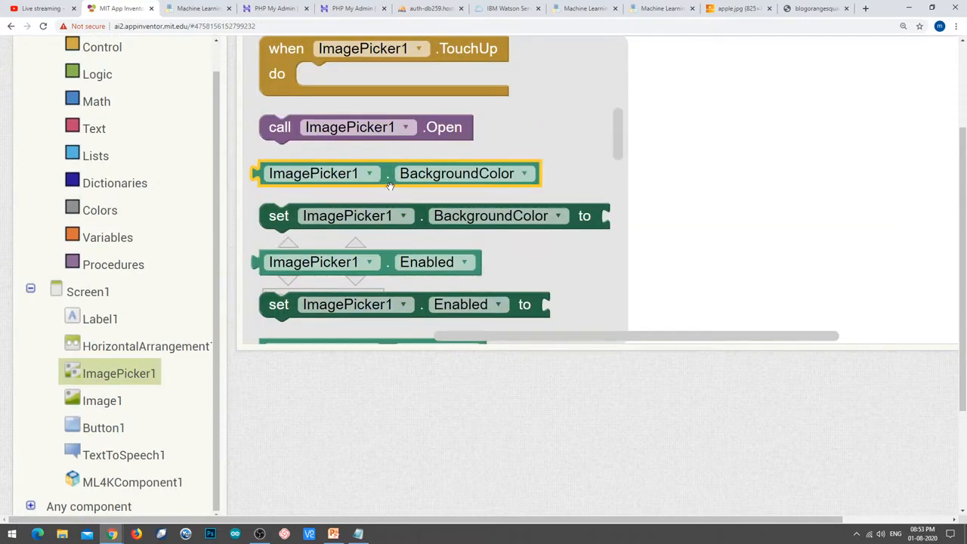
scroll(401, 183, "up", 3)
left_click(409, 182)
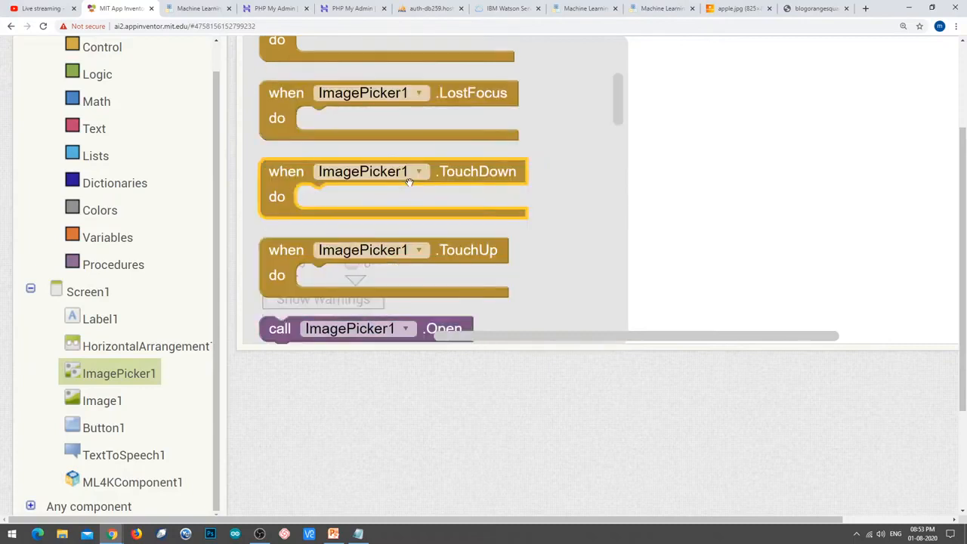
scroll(410, 182, "up", 3)
left_click_drag(282, 71, 339, 102)
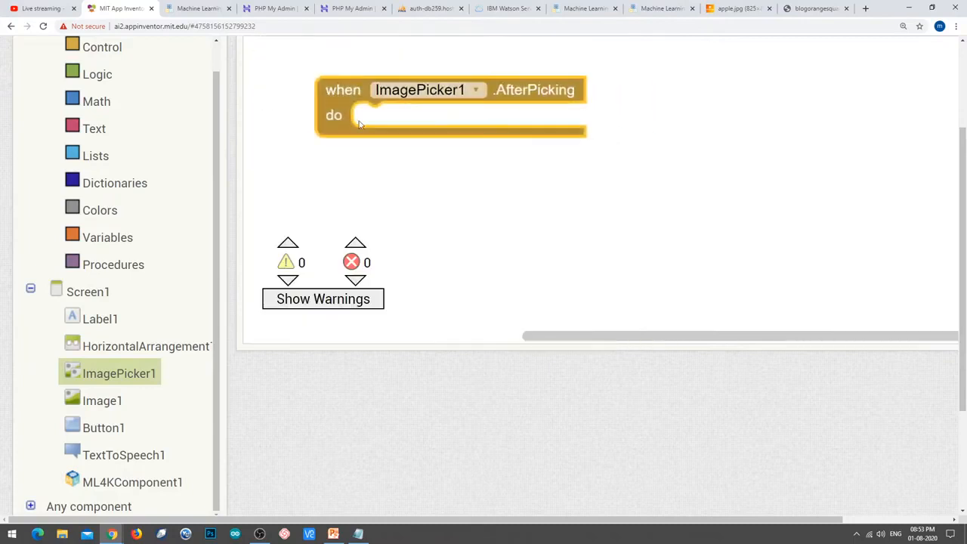
Inside it, set Image1.Picture to ImagePicker1.Selection.
left_click(108, 413)
left_click_drag(281, 225, 381, 120)
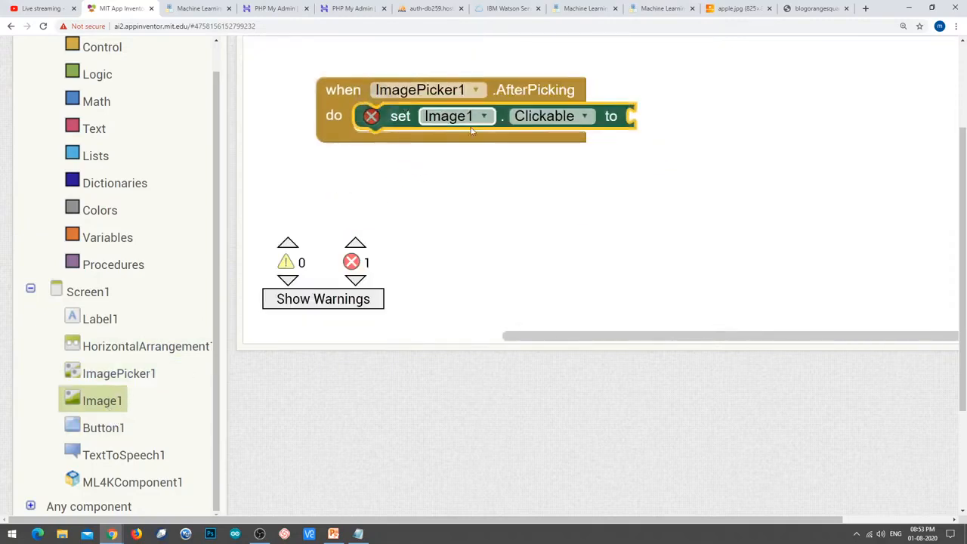
left_click(582, 123)
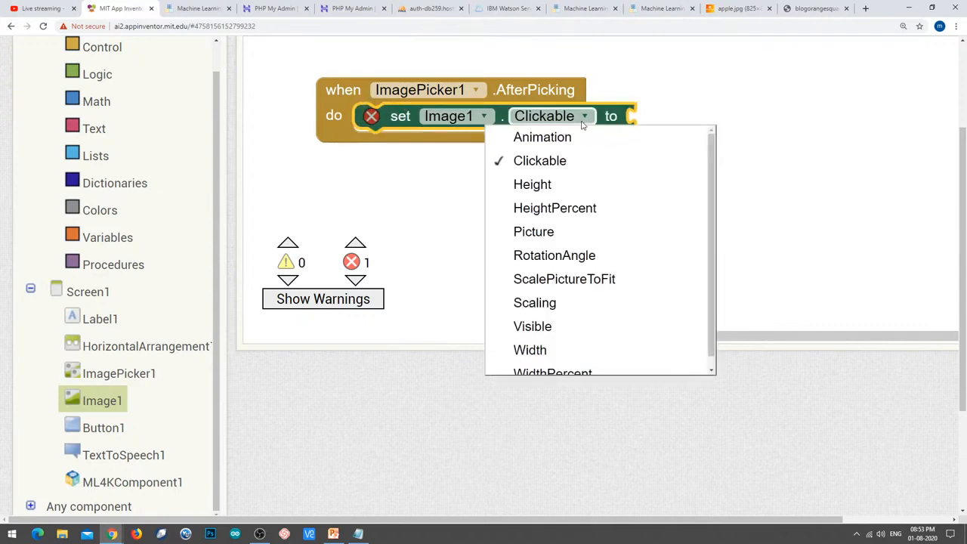
left_click(562, 233)
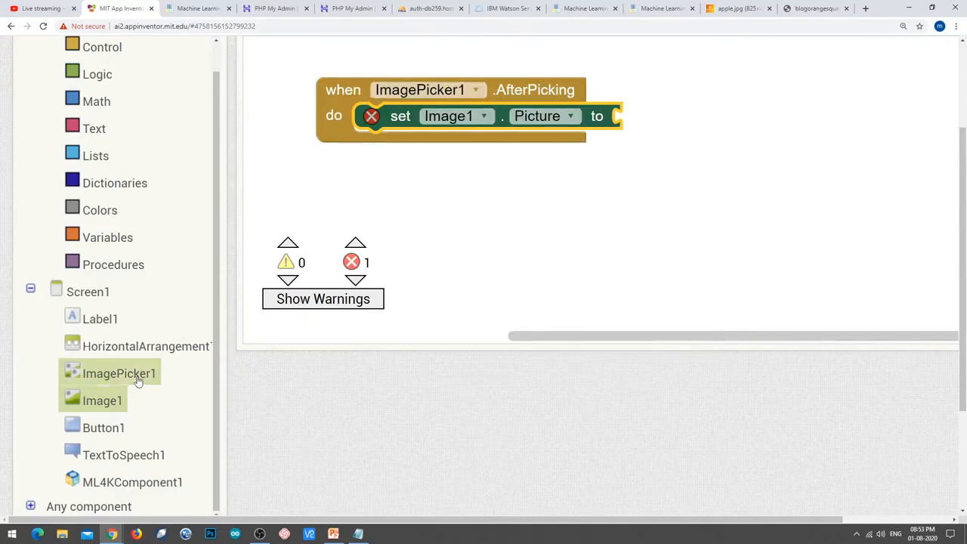
left_click(162, 370)
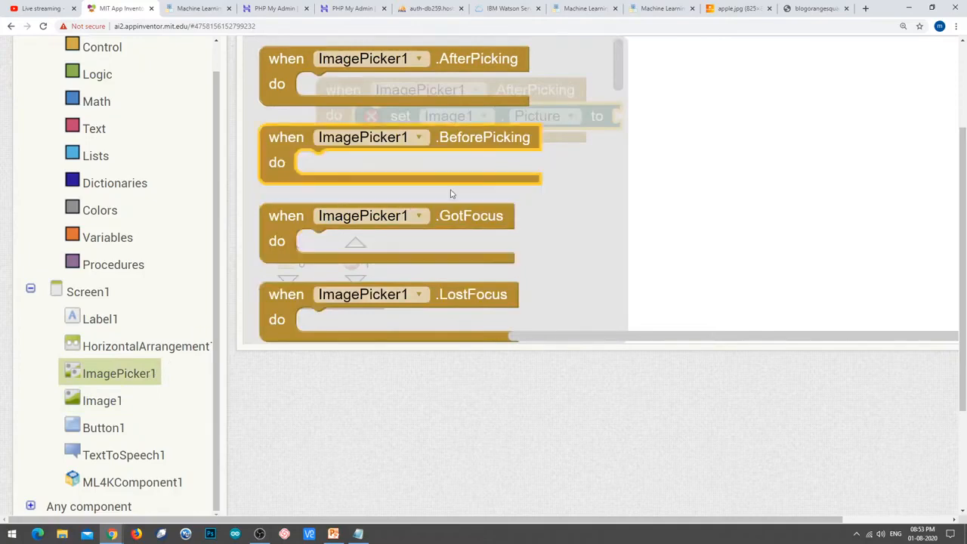
scroll(450, 192, "down", 10)
left_click_drag(395, 212, 761, 119)
left_click(763, 117)
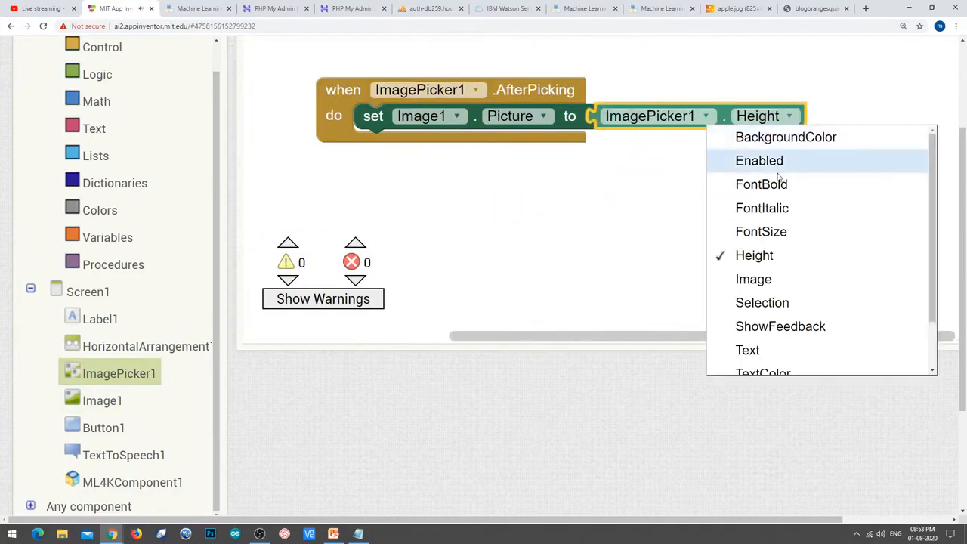
left_click(794, 303)
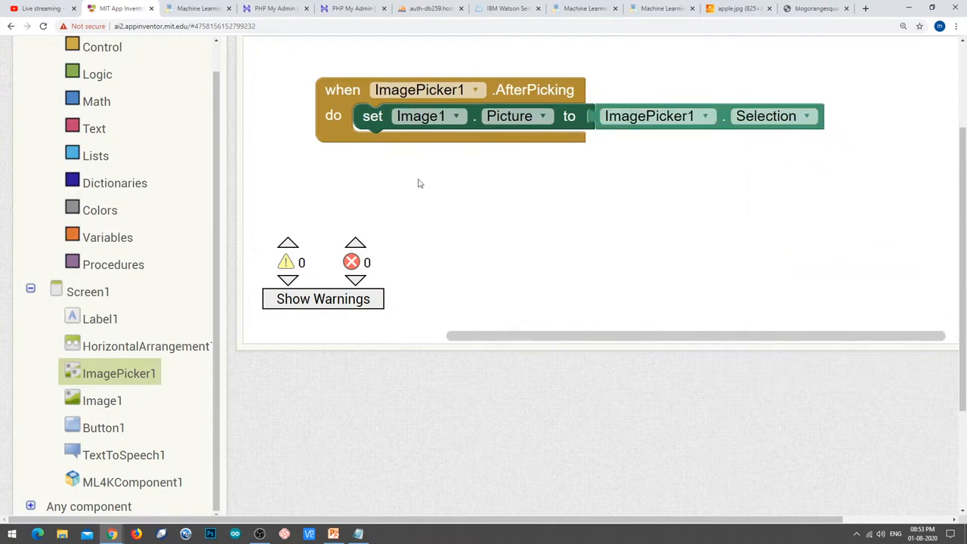
left_click(168, 482)
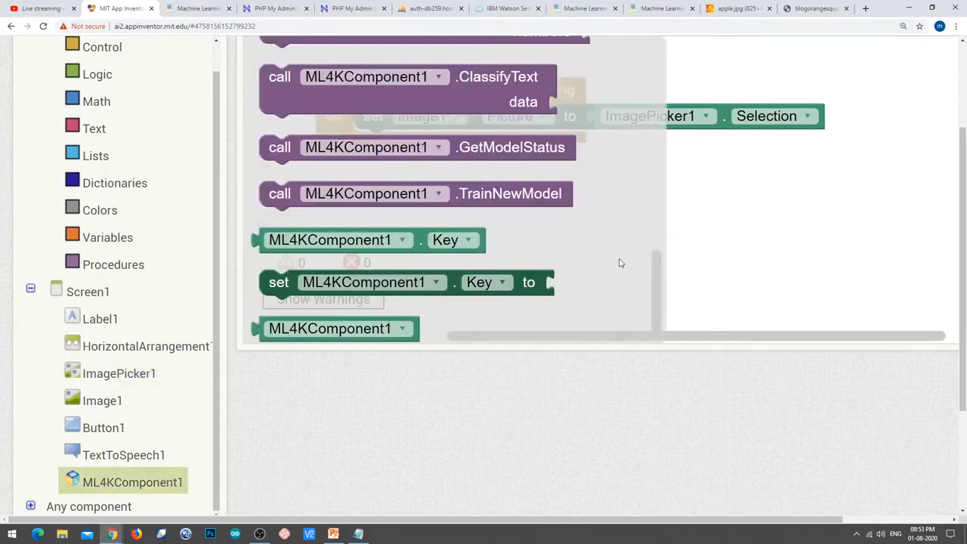
Place an ML4KComponent1.ClassifyImage call inside a when Button1.Click event block.
scroll(619, 263, "up", 5)
scroll(653, 225, "up", 2)
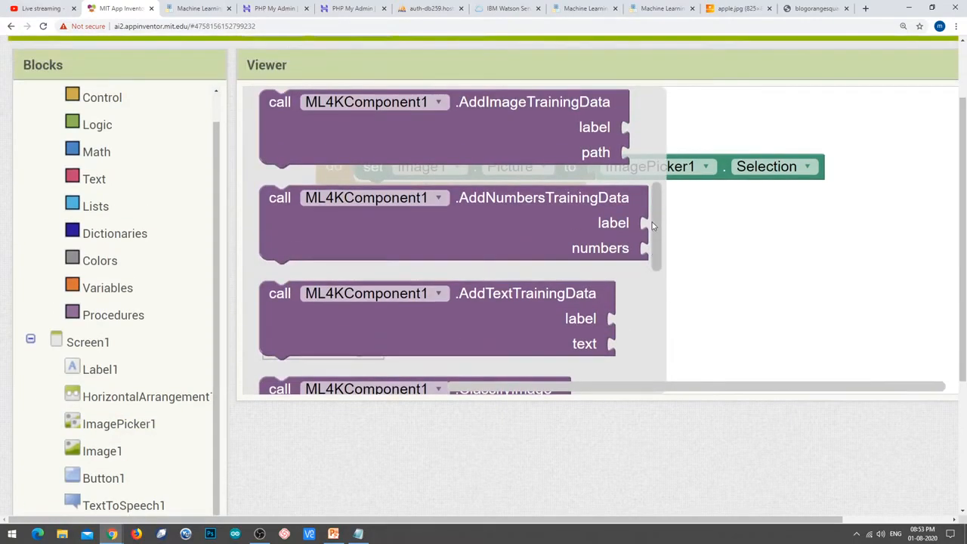
left_click(552, 198)
scroll(555, 219, "down", 3)
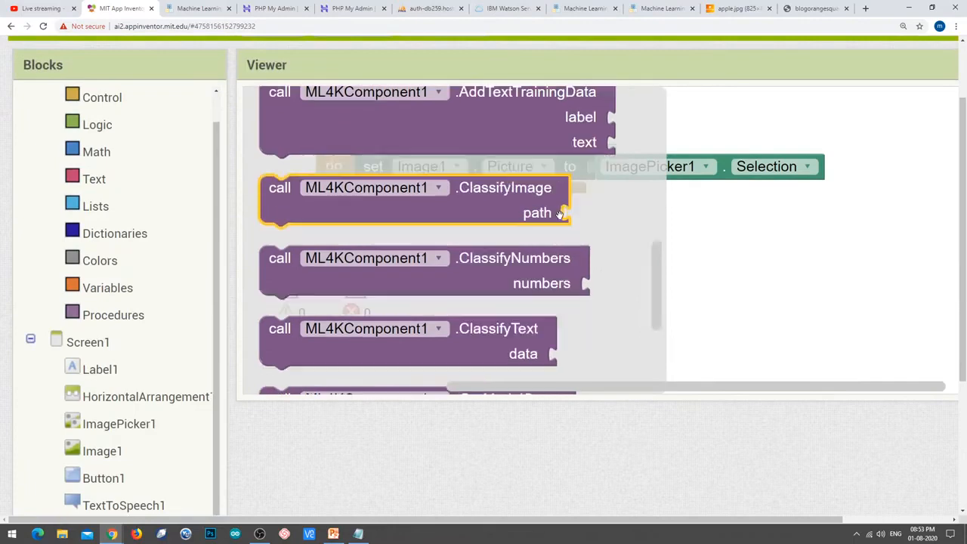
scroll(581, 271, "down", 3)
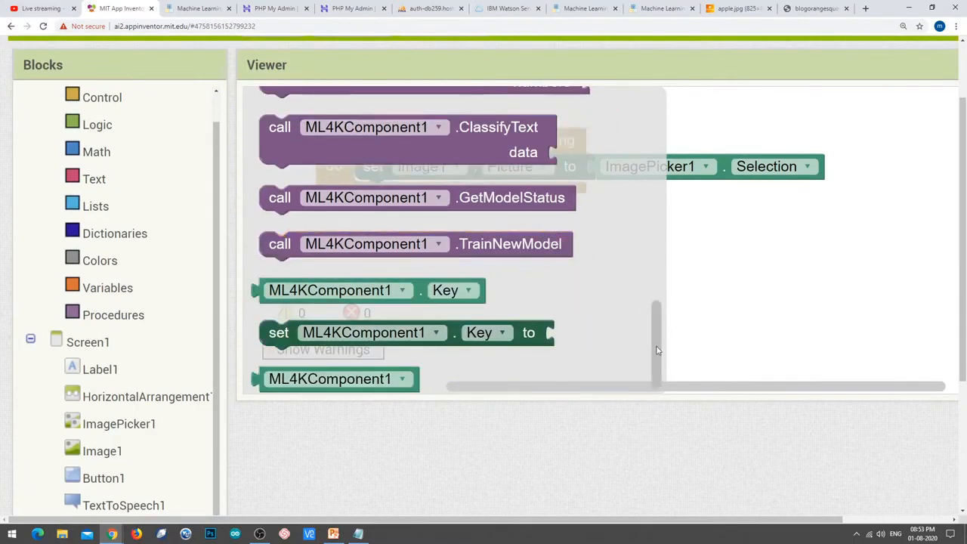
left_click_drag(657, 350, 651, 294)
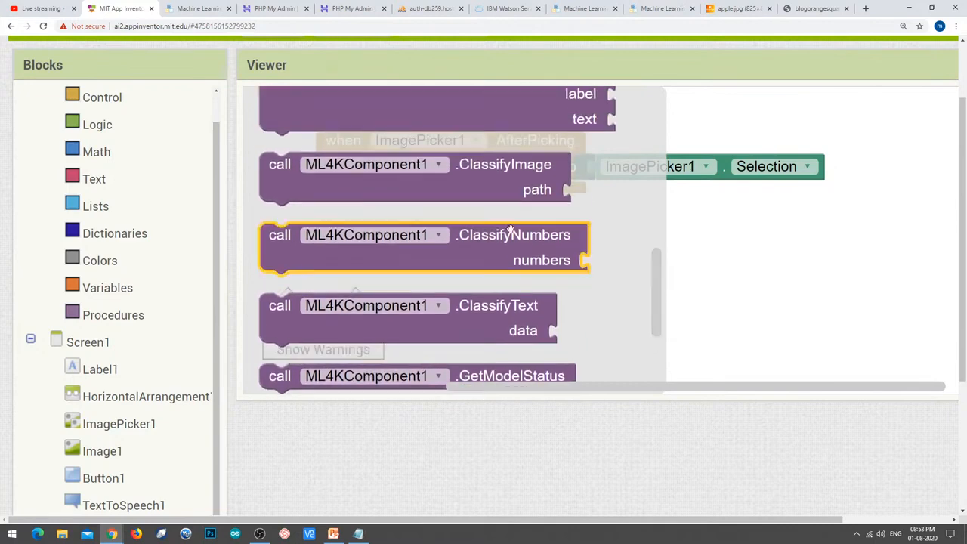
left_click_drag(296, 178, 597, 300)
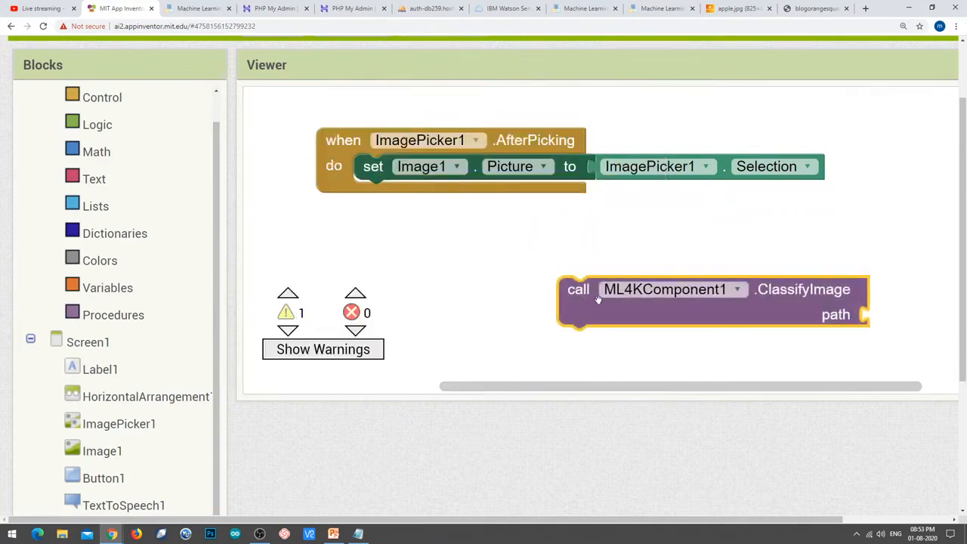
left_click(104, 478)
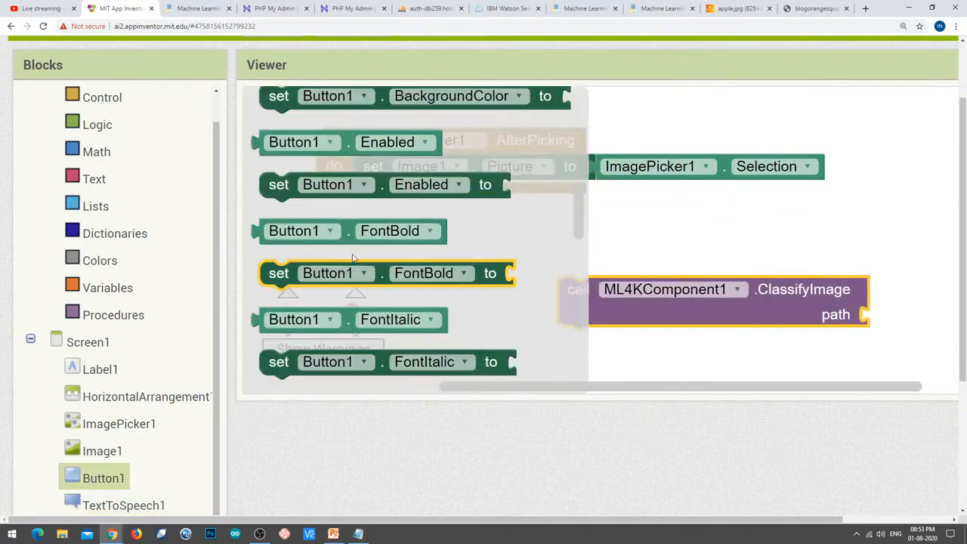
scroll(371, 244, "up", 5)
left_click_drag(284, 137, 429, 274)
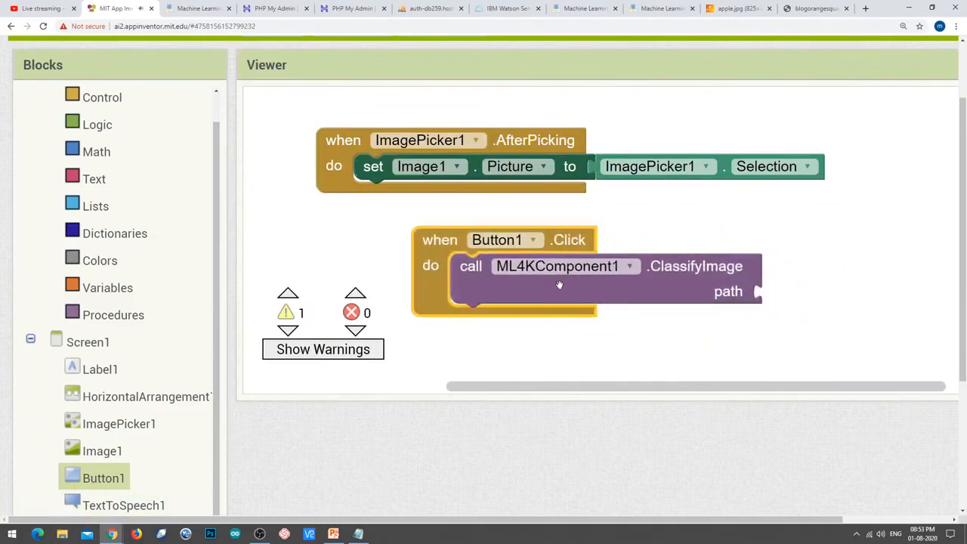
Duplicate ImagePicker1.Selection and plug the copy into ClassifyImage's path input.
left_click(595, 168)
right_click(596, 169)
left_click(622, 188)
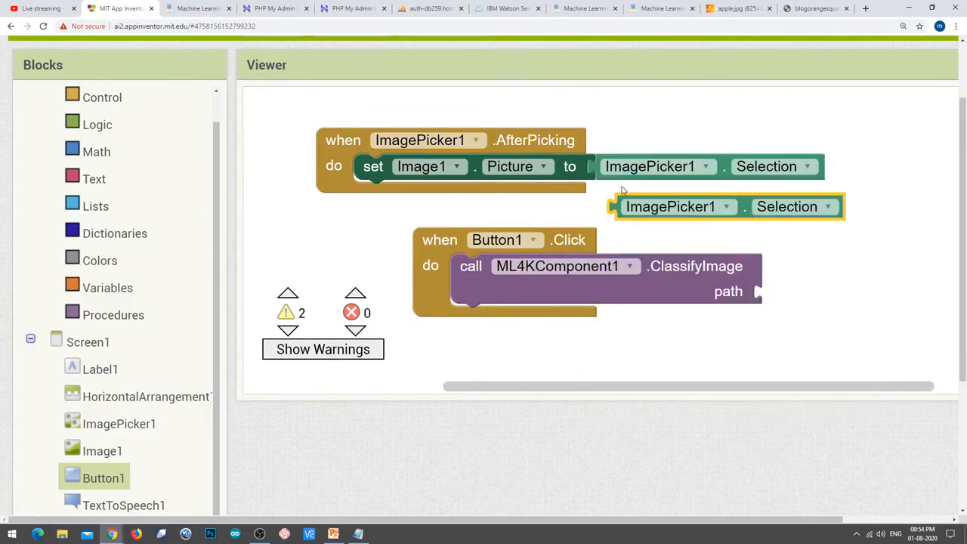
left_click_drag(619, 207, 757, 297)
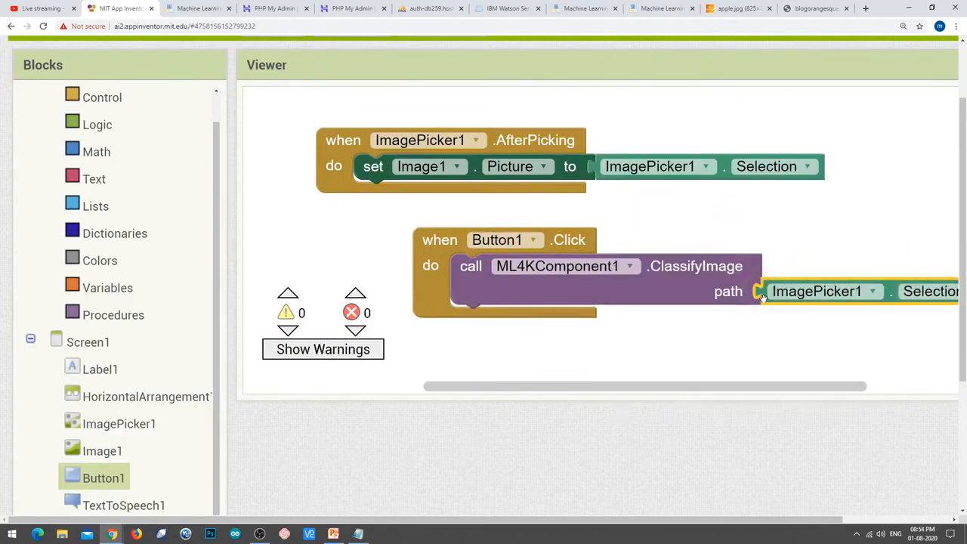
left_click_drag(435, 285, 420, 276)
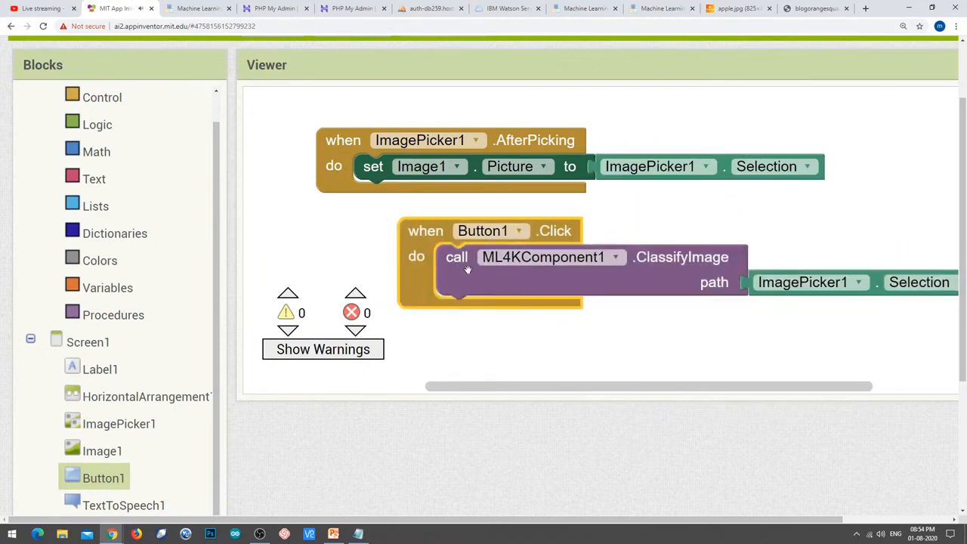
left_click(123, 505)
Add a TextToSpeech1.Speak call to AfterPicking with the message "Image was picked".
left_click_drag(302, 318, 399, 217)
left_click_drag(329, 211, 310, 176)
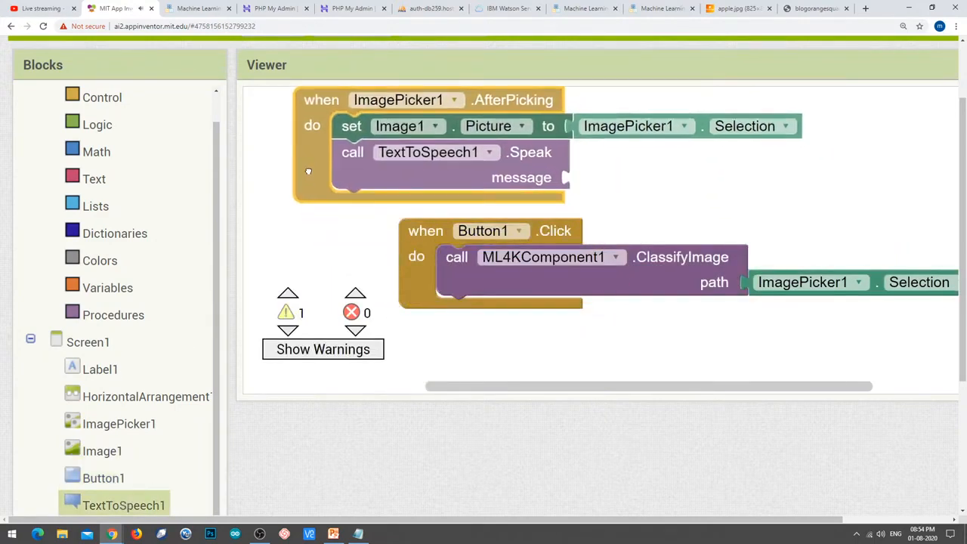
left_click(94, 179)
left_click_drag(256, 103, 385, 129)
left_click_drag(546, 142, 600, 177)
left_click(601, 177)
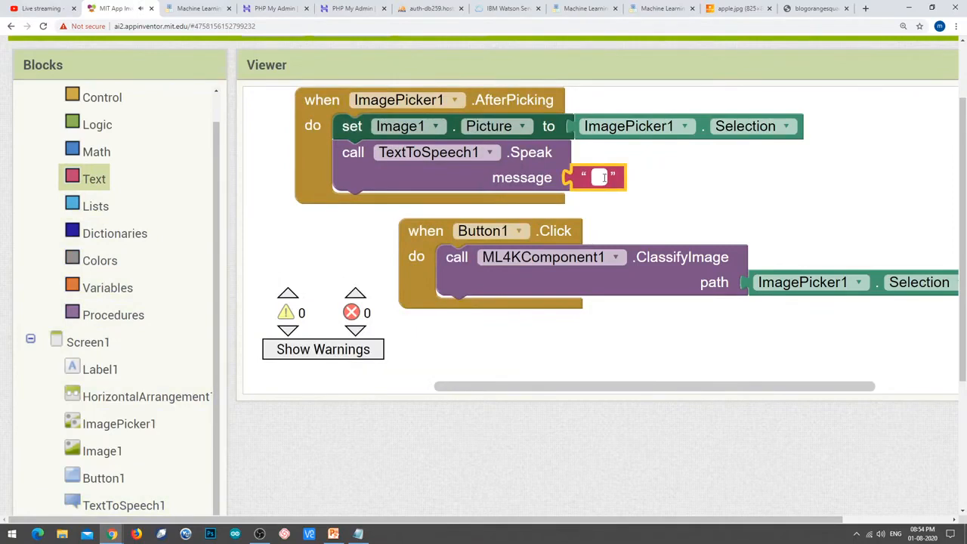
type("Image was picked")
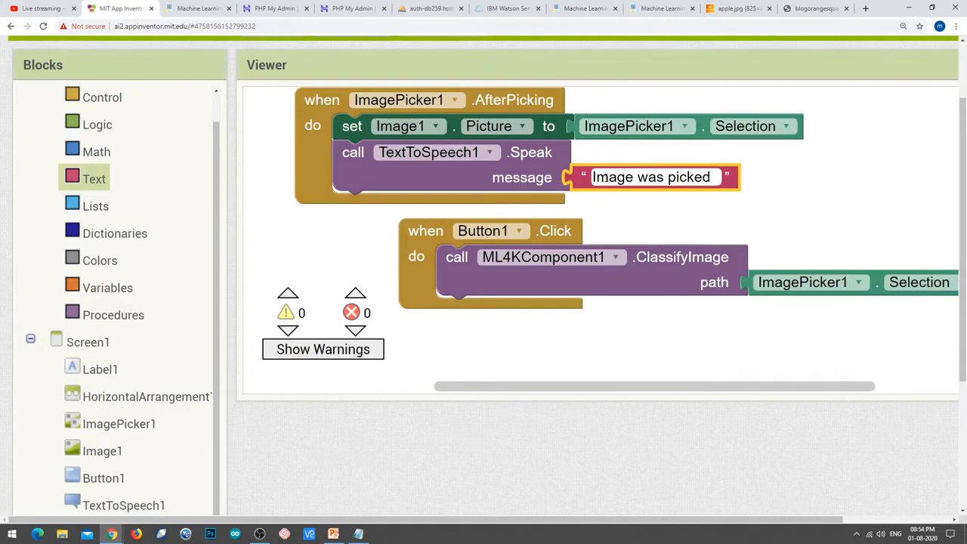
key("ctrl+a")
key("BackSpace")
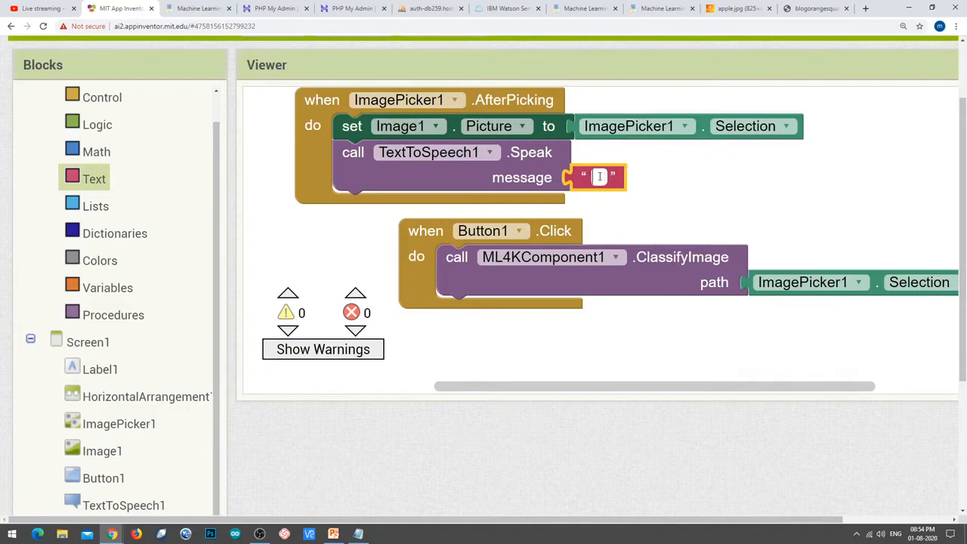
type("Image was picked")
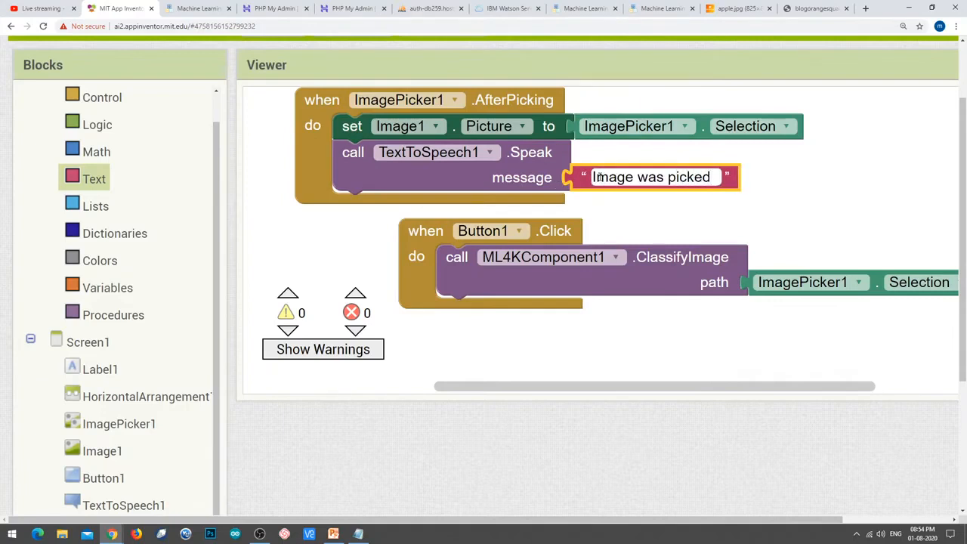
Duplicate that Speak call under ClassifyImage in Button1.Click, saying "Calling Classifier".
right_click(372, 178)
left_click(427, 194)
left_click_drag(409, 209, 487, 336)
left_click_drag(568, 356, 556, 339)
left_click(710, 318)
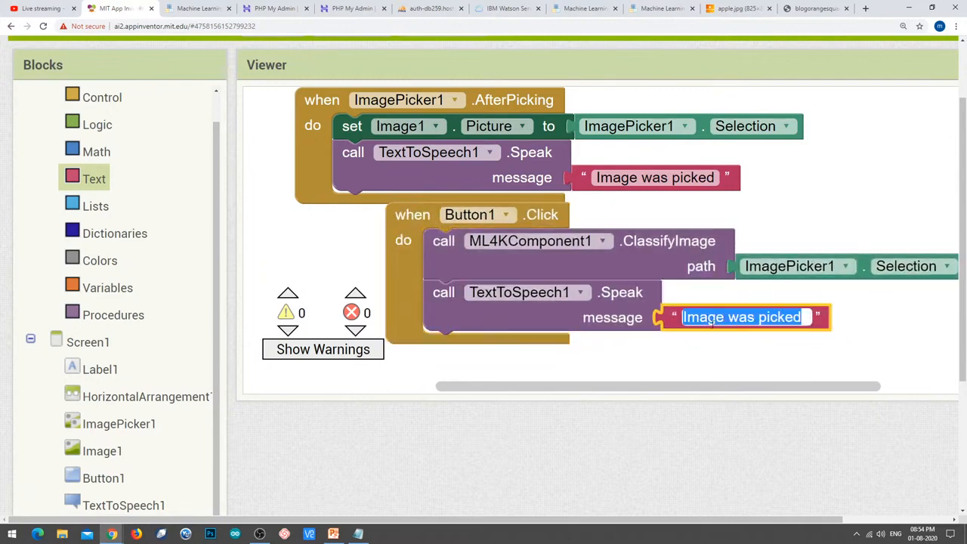
type("Calling ")
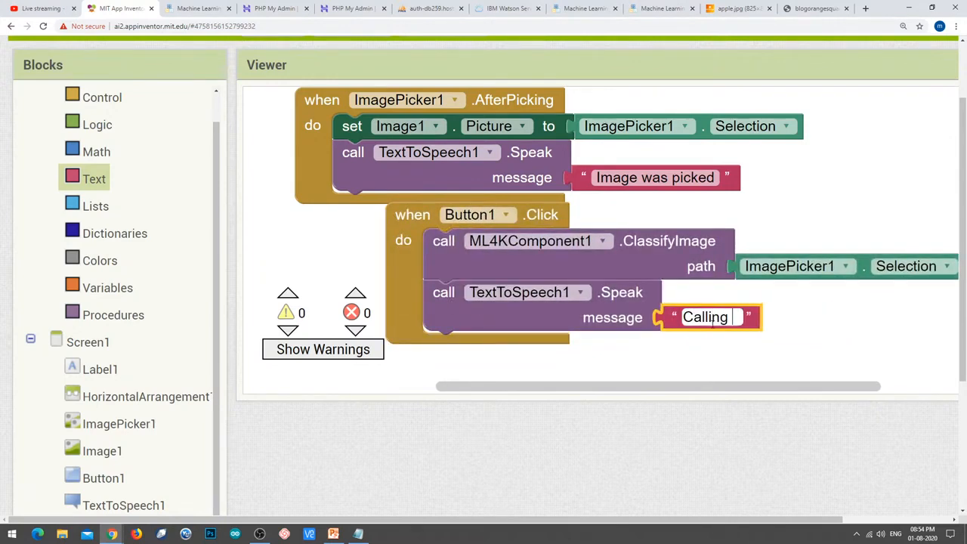
type("Classifier")
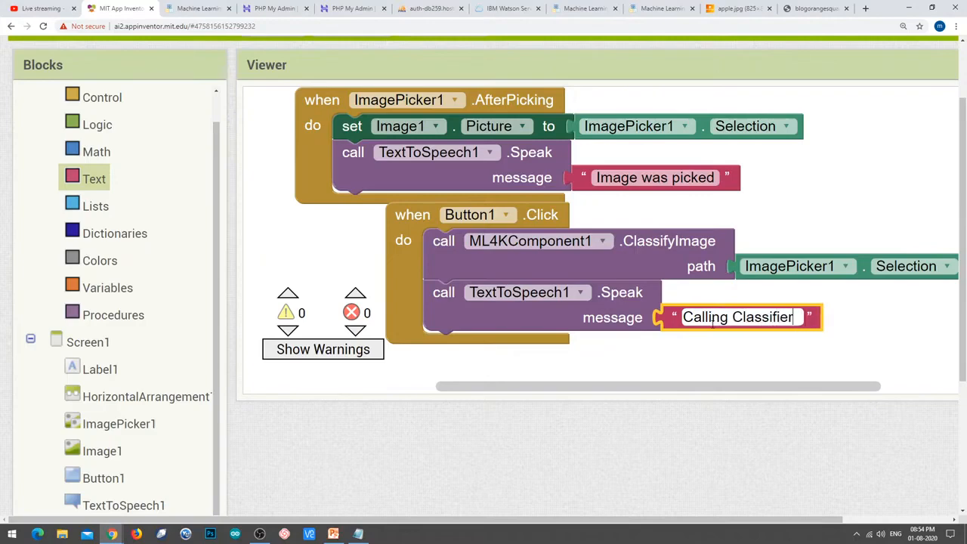
left_click(752, 363)
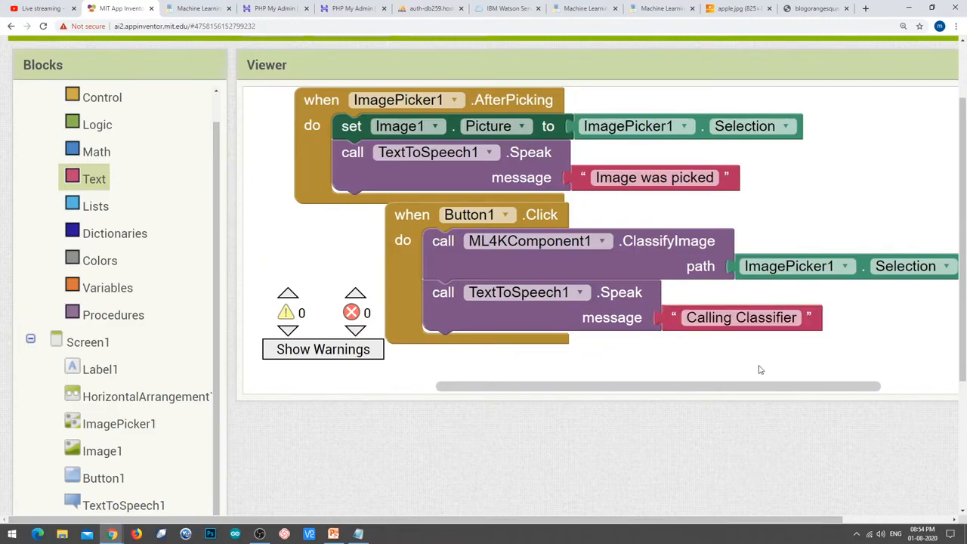
Rearrange the Button1.Click and AfterPicking blocks in the workspace.
left_click_drag(409, 219, 453, 244)
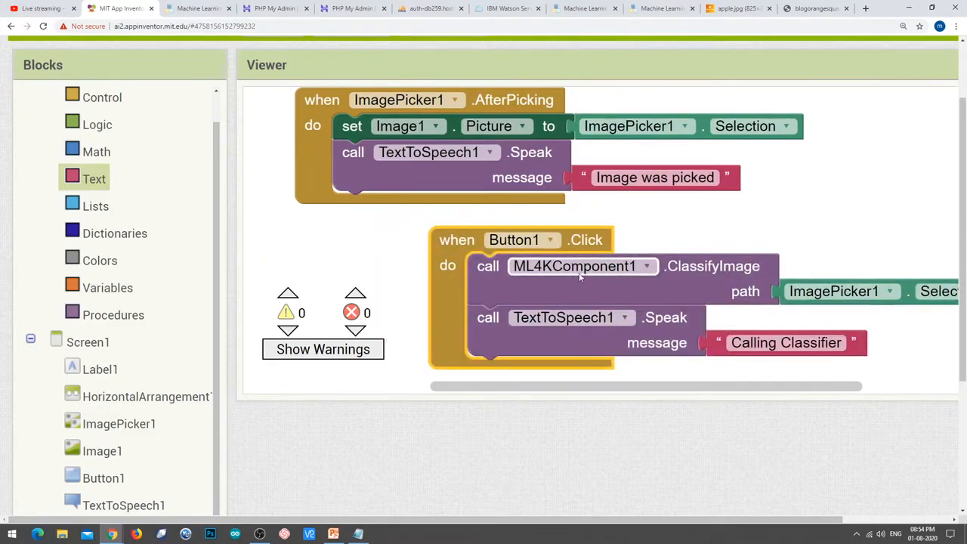
scroll(597, 293, "down", 3)
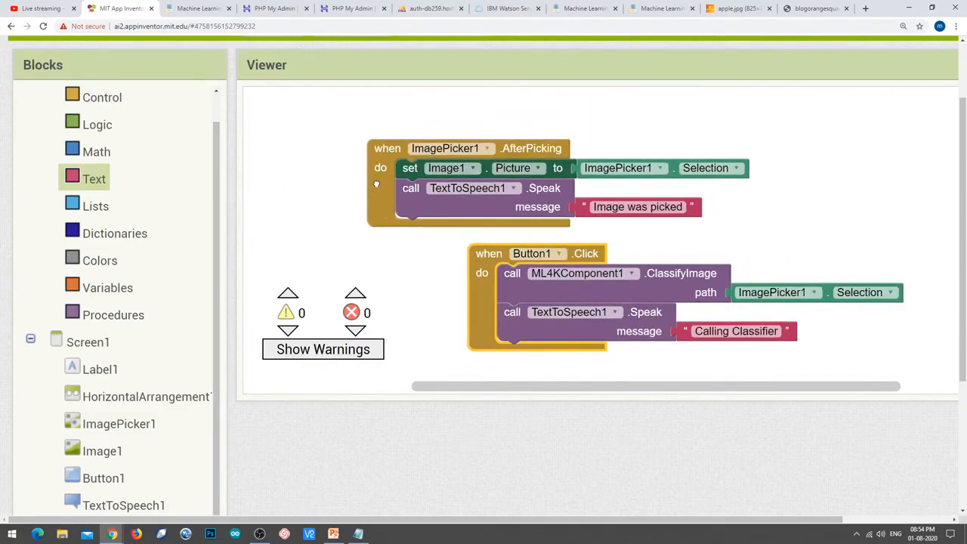
left_click_drag(372, 183, 268, 149)
left_click_drag(475, 254, 429, 230)
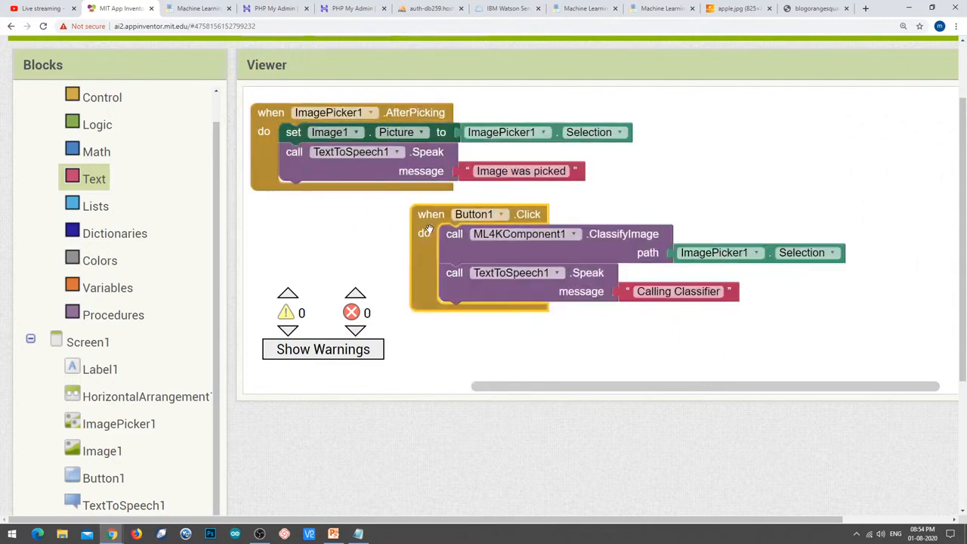
scroll(126, 474, "down", 2)
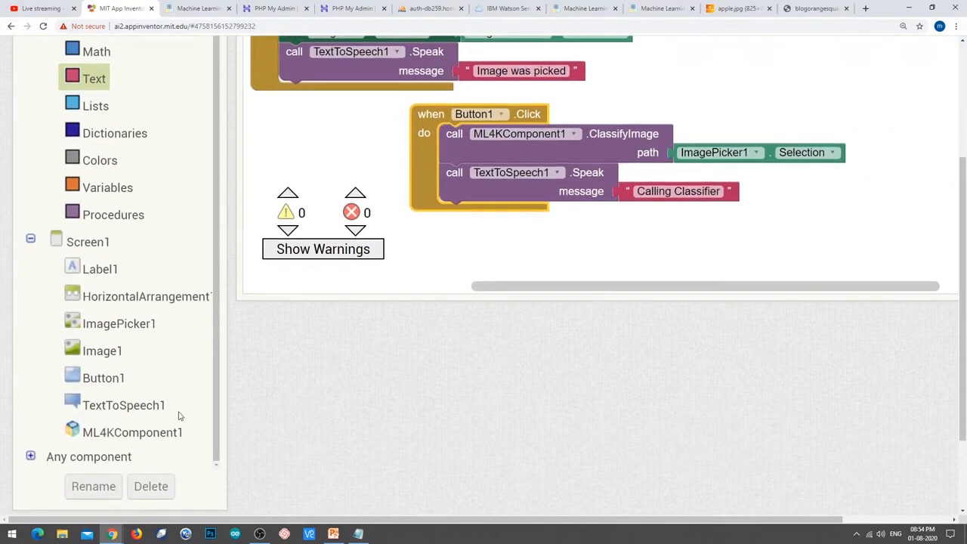
Add a when ML4KComponent1.GotClassification block containing a duplicate of the TextToSpeech1.Speak block.
left_click(156, 439)
scroll(244, 385, "up", 2)
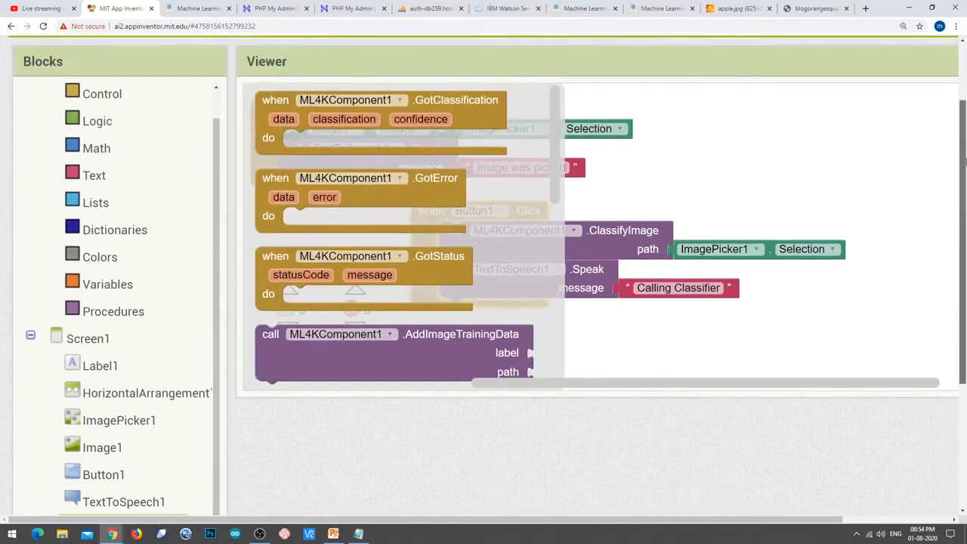
left_click_drag(268, 136, 677, 151)
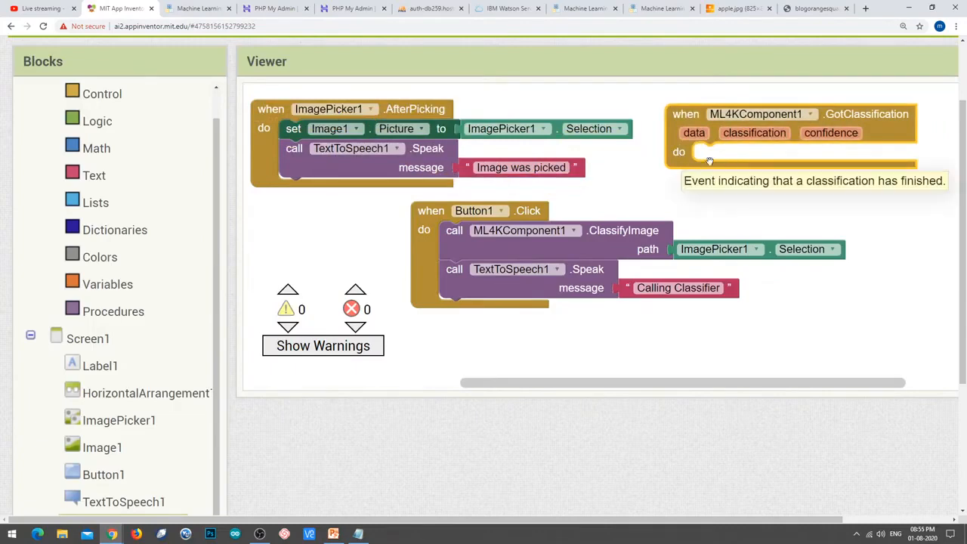
left_click(465, 293)
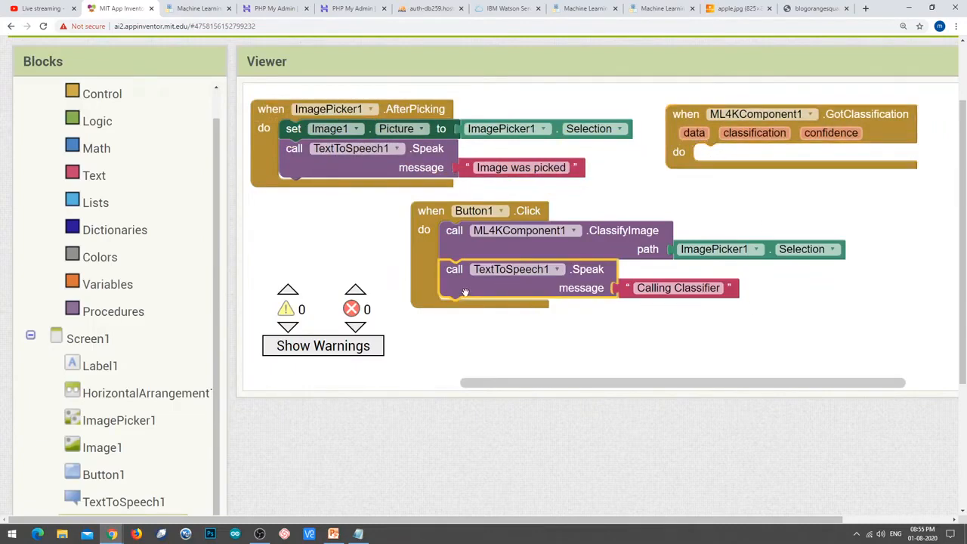
right_click(465, 294)
left_click(495, 310)
left_click_drag(508, 322, 601, 384)
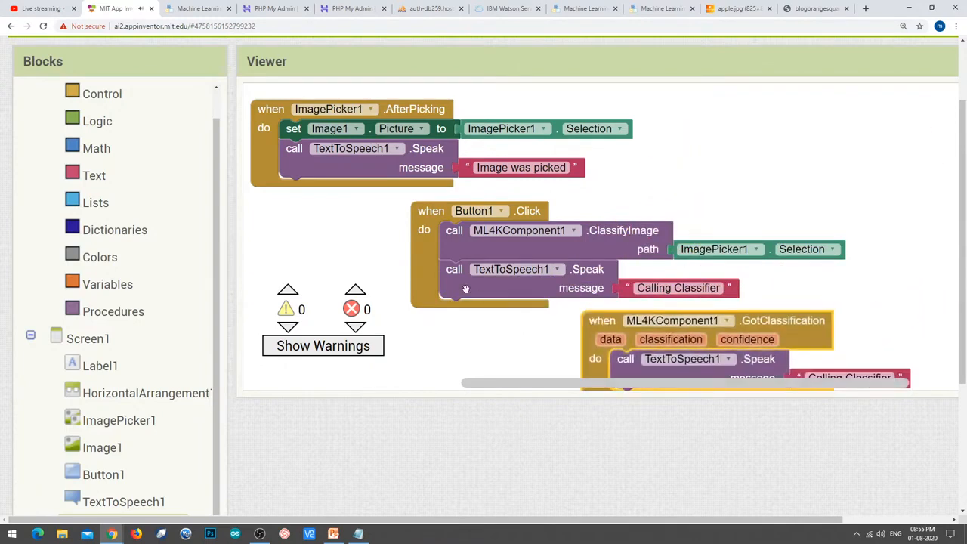
left_click_drag(417, 274, 736, 139)
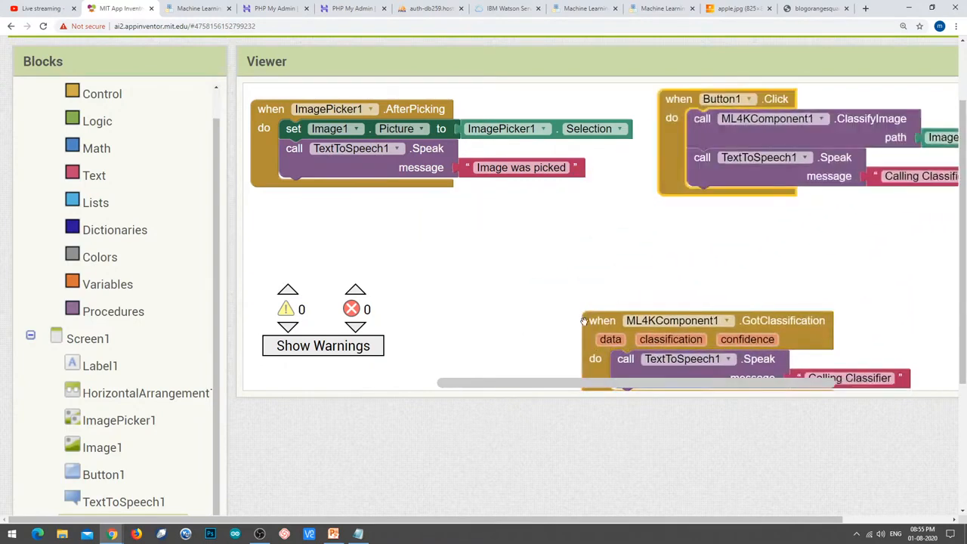
left_click_drag(584, 319, 441, 251)
Replace the Speak message's Calling Classifier text with get classification.
left_click(669, 312)
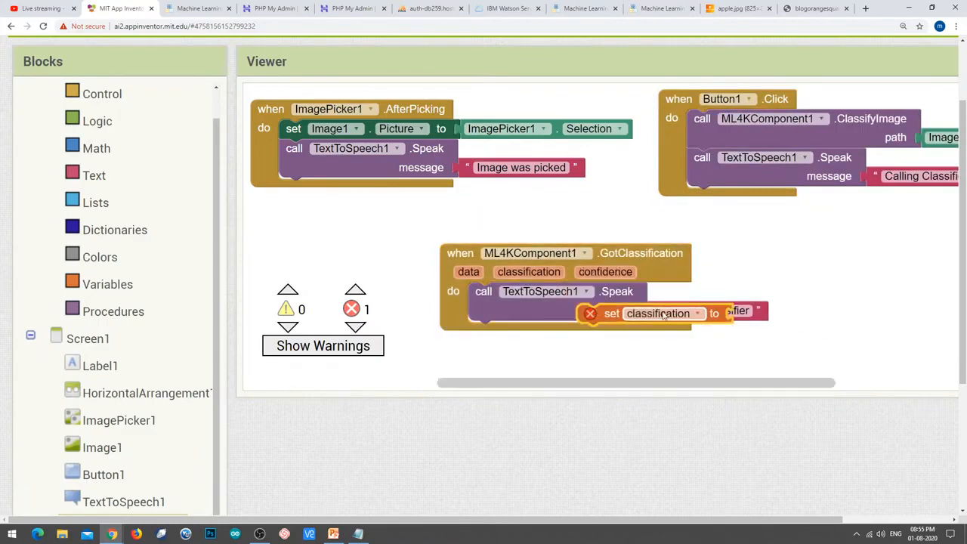
left_click(755, 314)
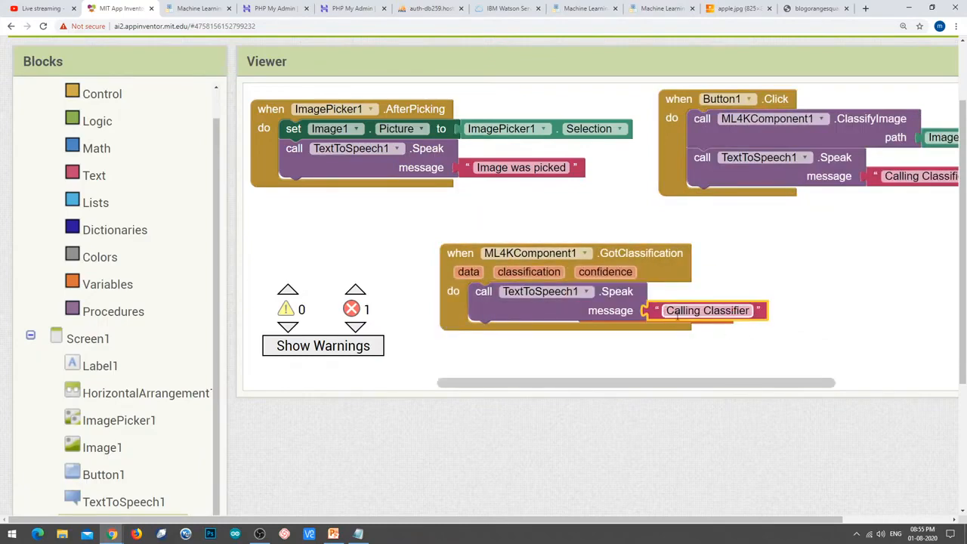
key("Delete")
left_click_drag(706, 318, 786, 316)
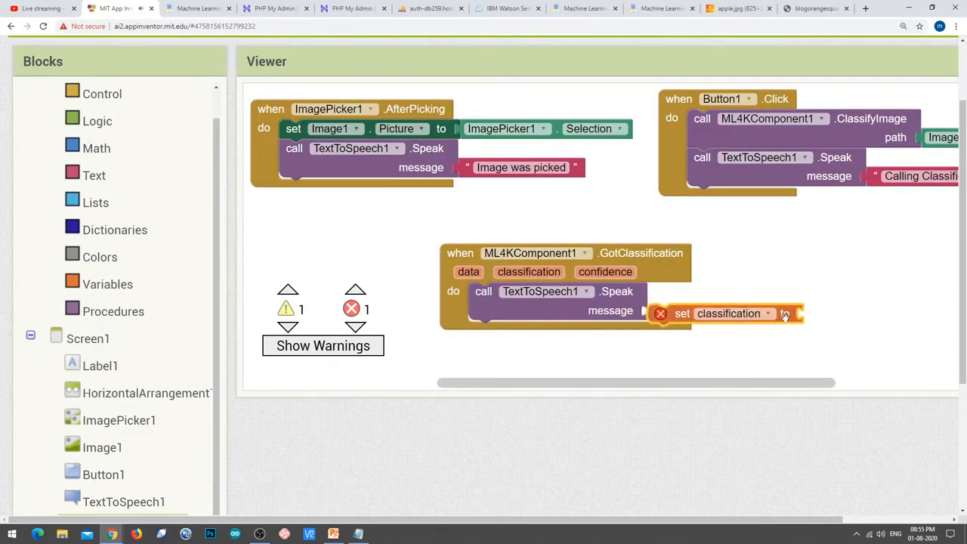
key("Delete")
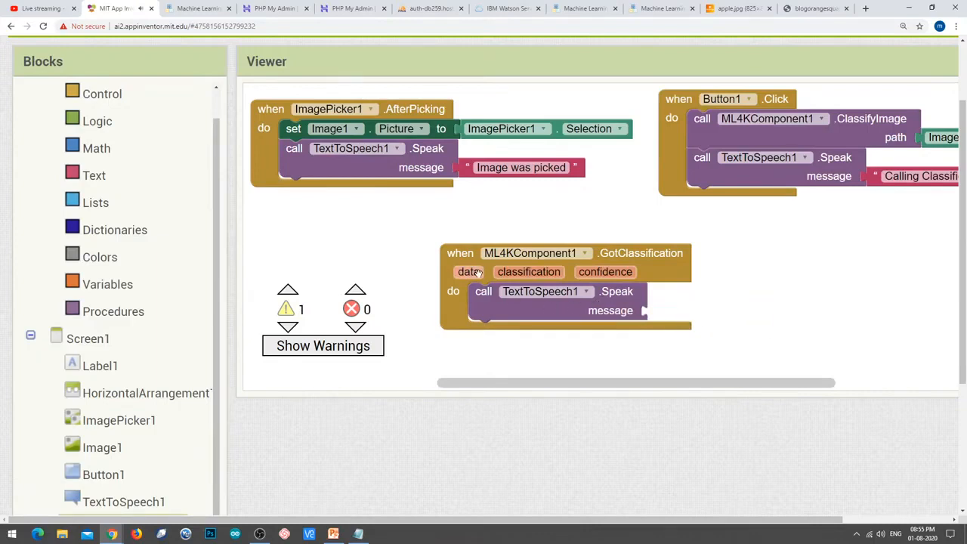
mouse_move(478, 273)
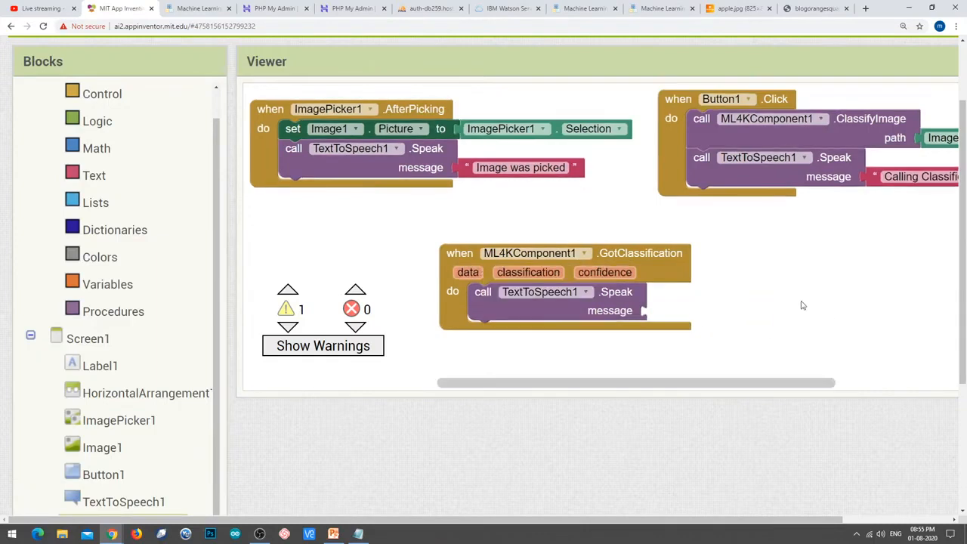
mouse_move(533, 274)
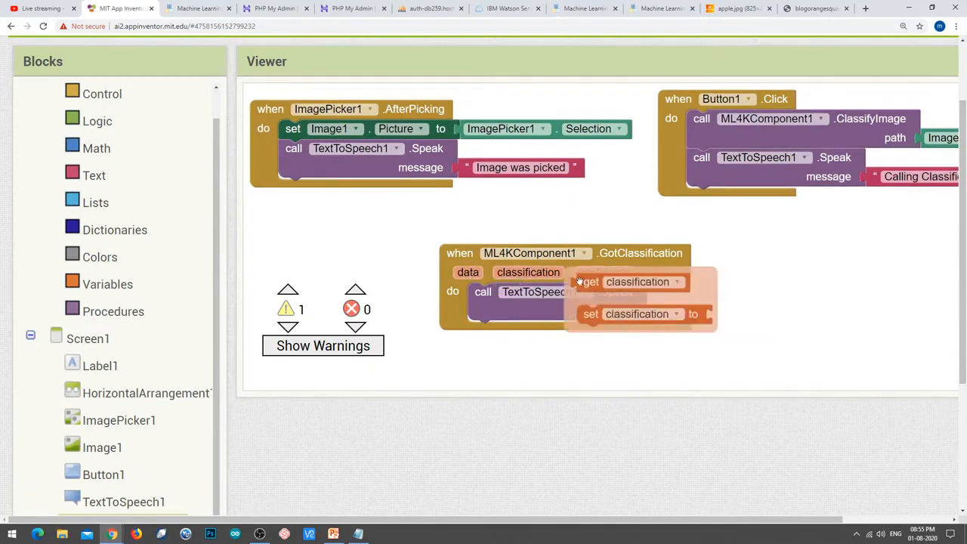
left_click_drag(593, 281, 666, 311)
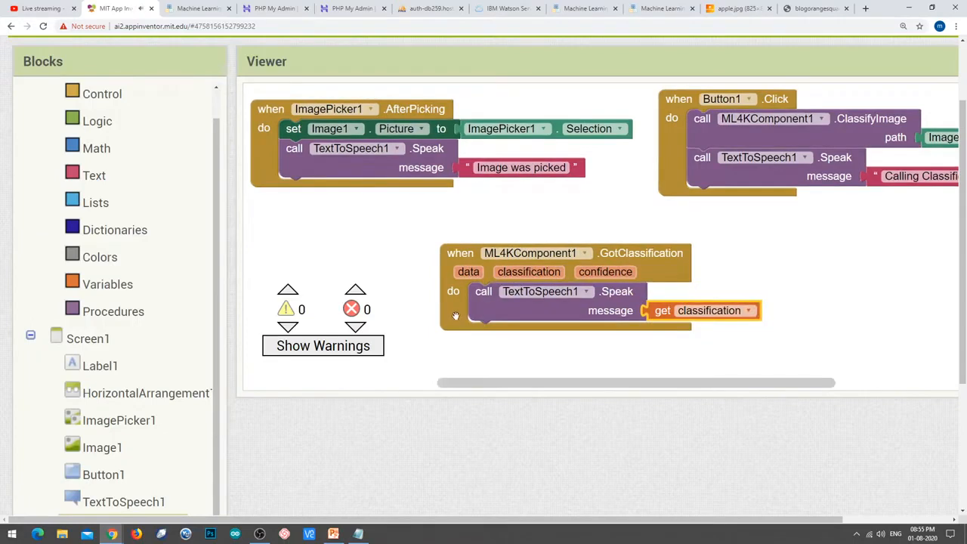
scroll(965, 243, "up", 2)
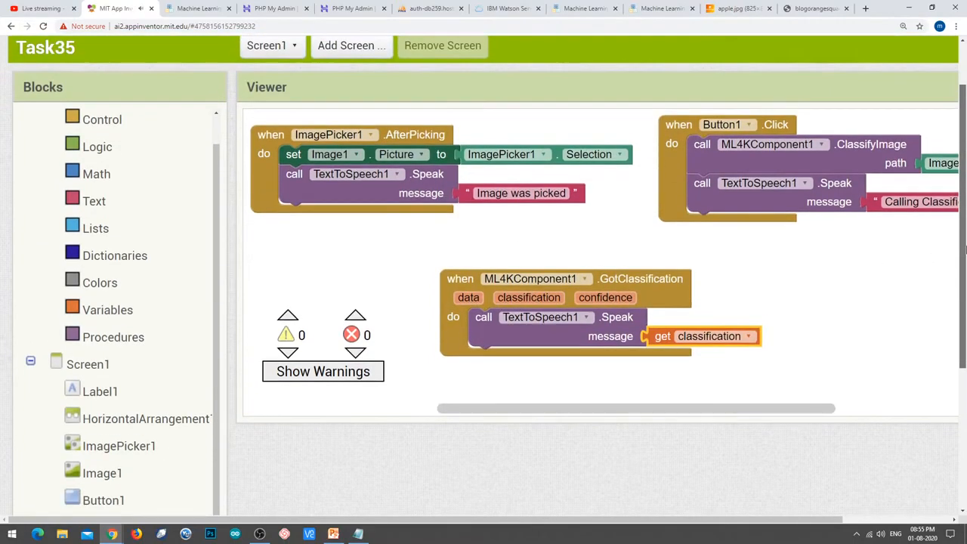
left_click_drag(965, 250, 964, 251)
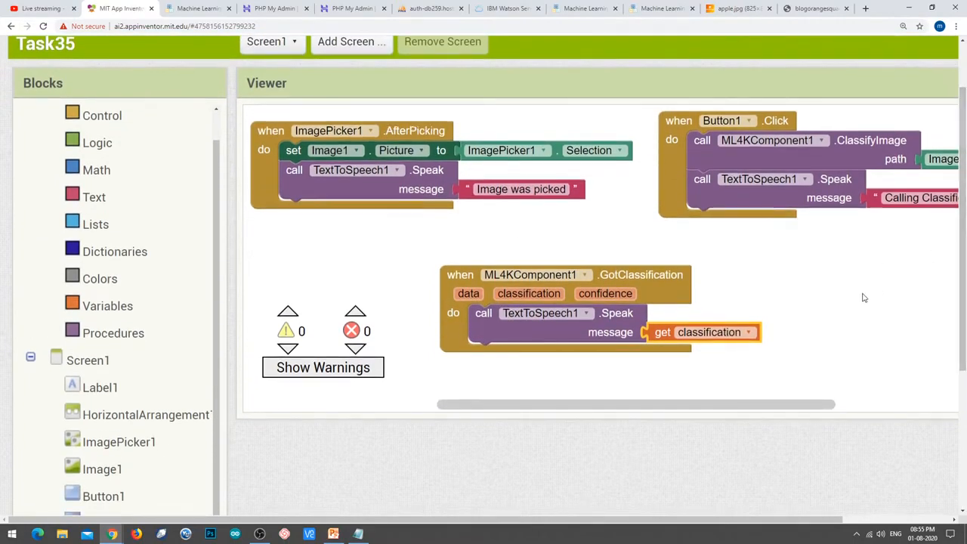
View the apple.jpg tab, minimize OBS, then connect the project via Connect > AI Companion.
left_click(730, 8)
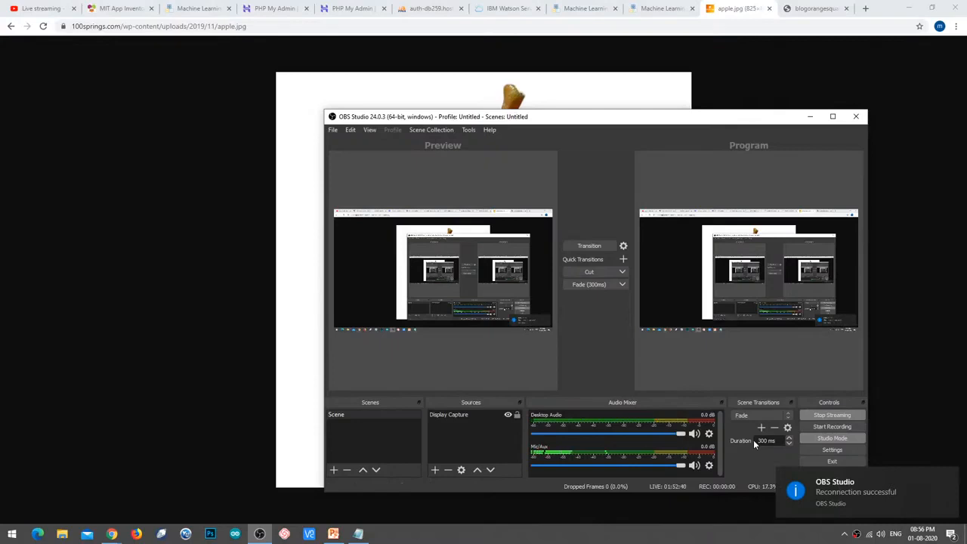
left_click(812, 117)
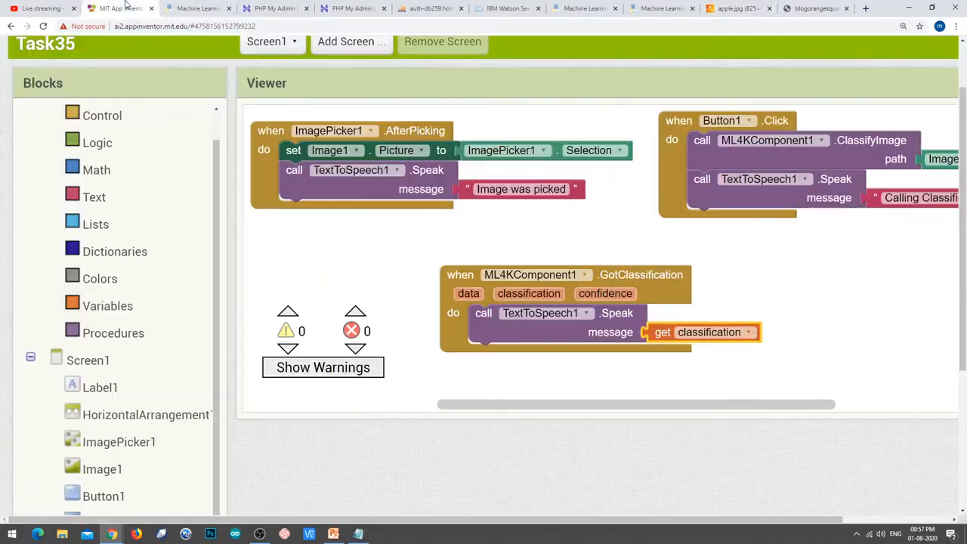
left_click(125, 8)
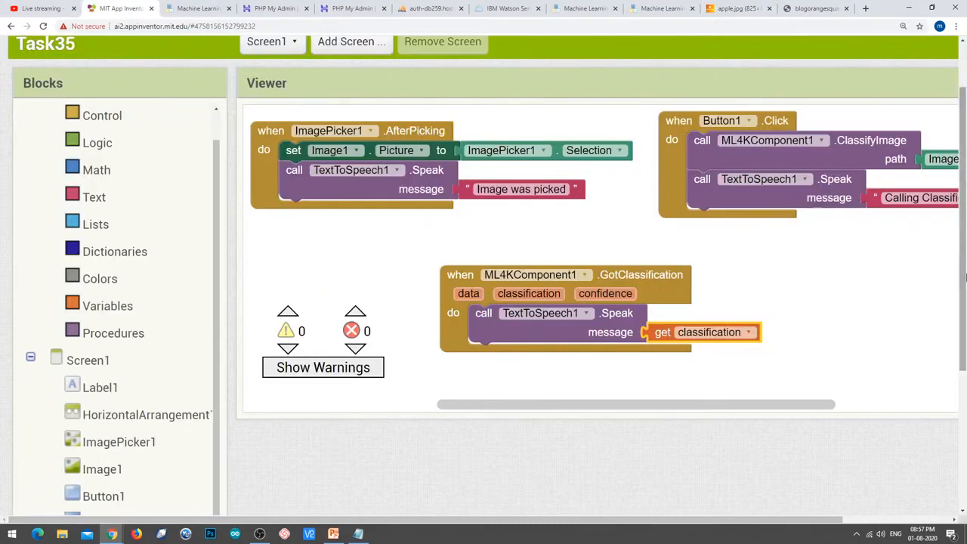
scroll(399, 103, "up", 2)
left_click(312, 66)
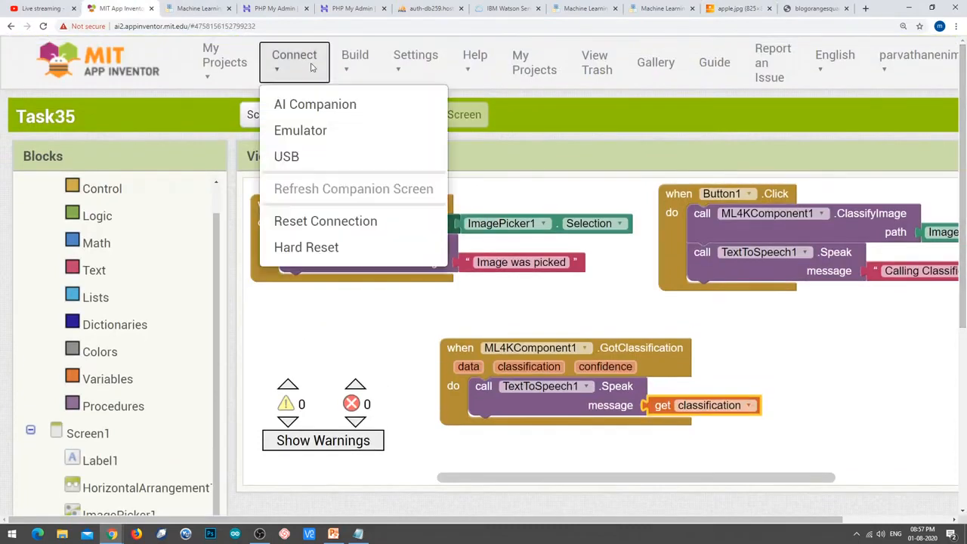
left_click(323, 103)
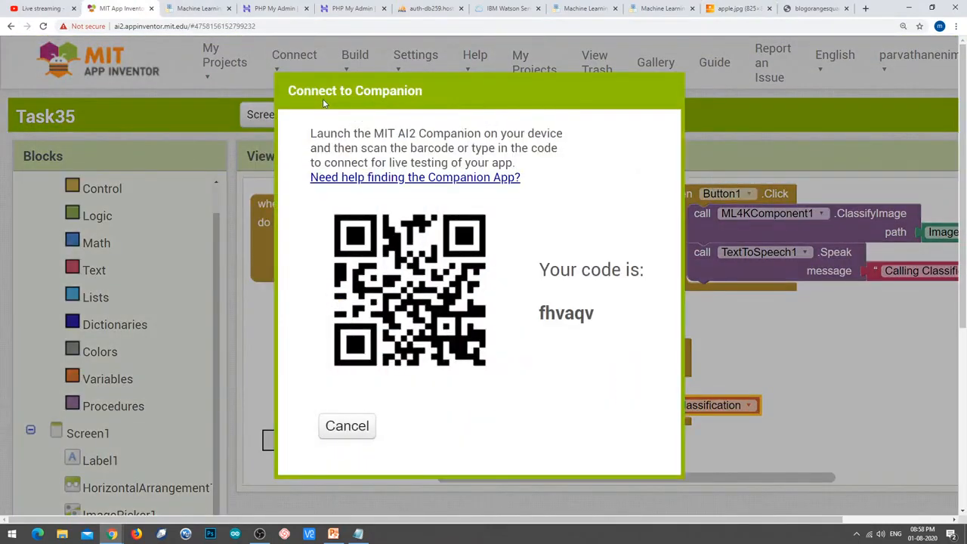